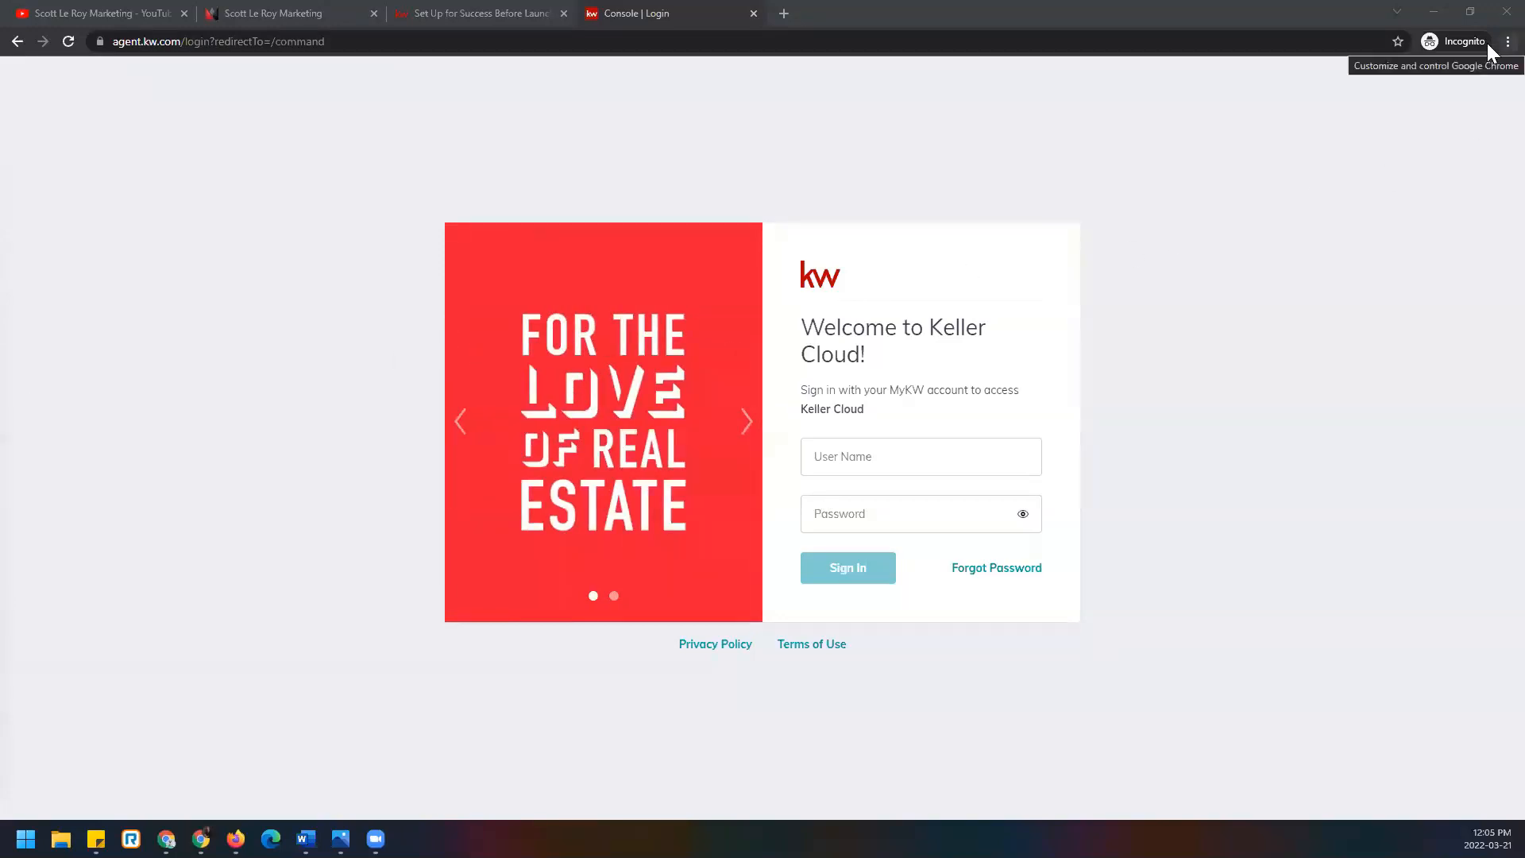
Sign in to Keller Cloud with the agent's account username and password.
key(alt+f)
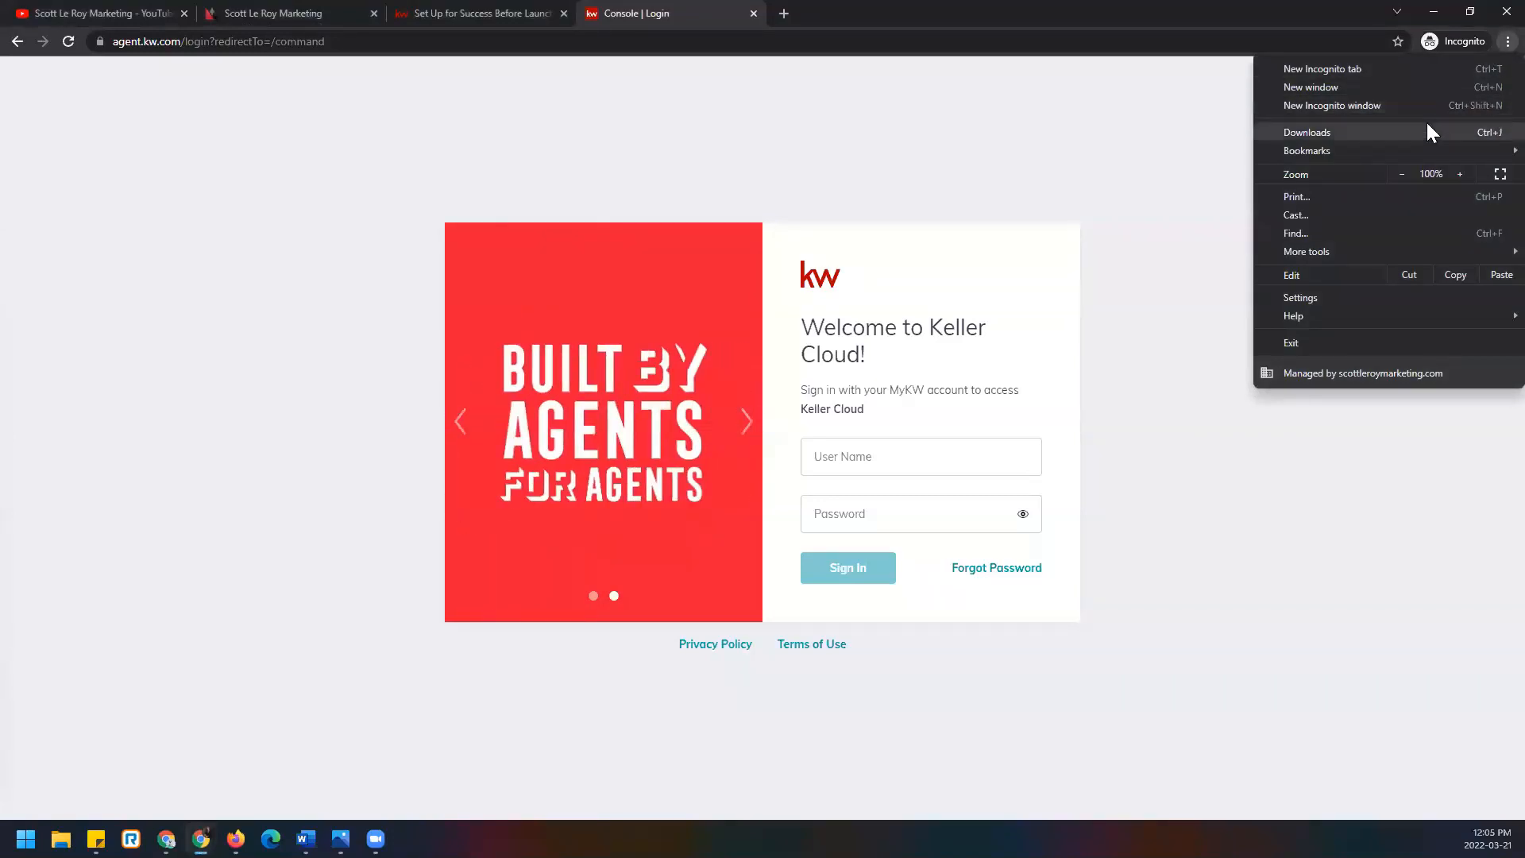
click(389, 104)
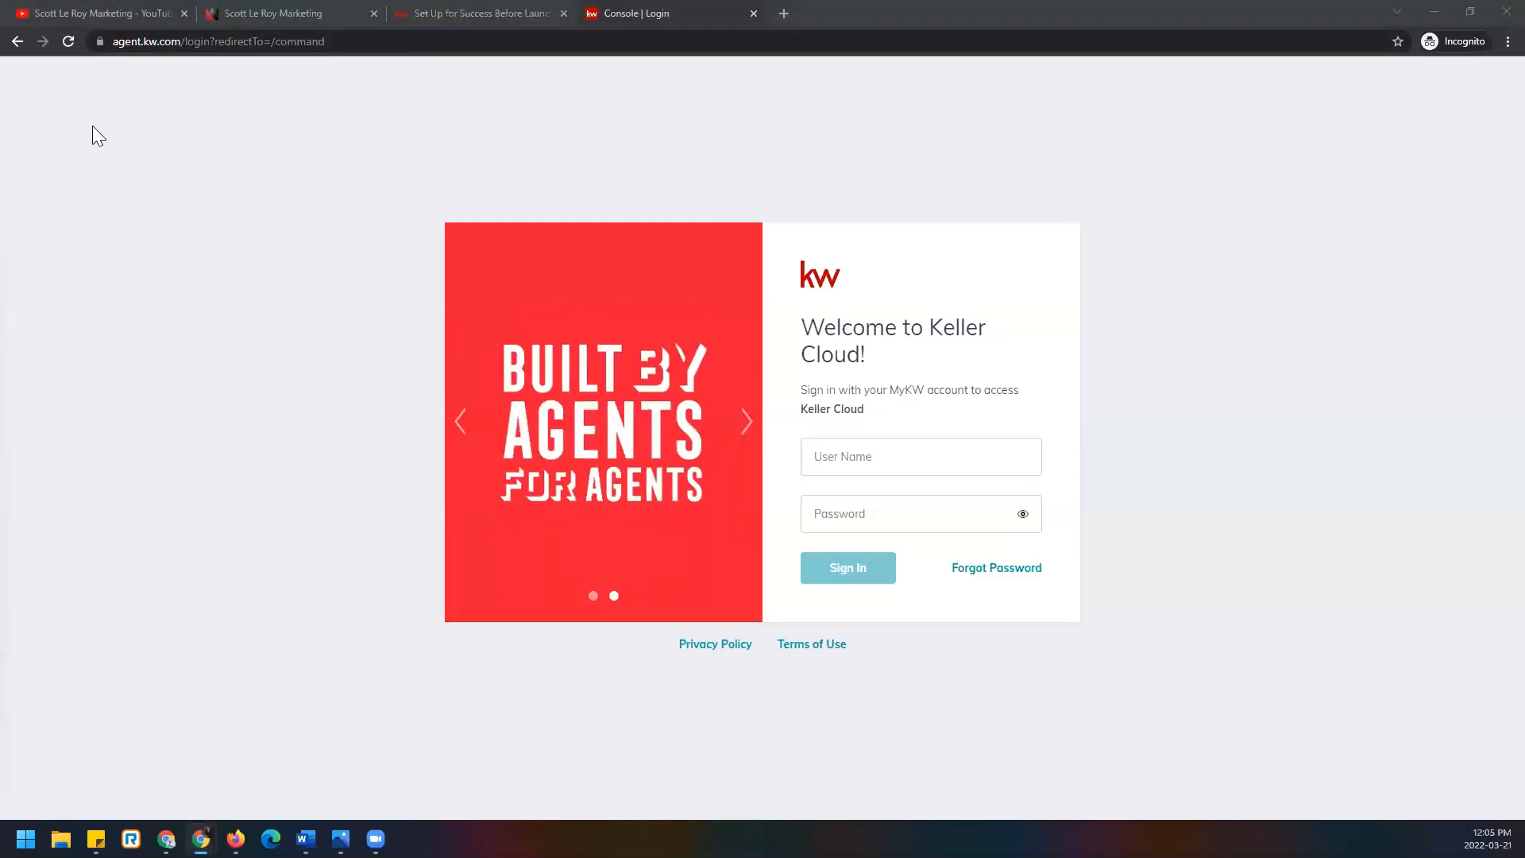
click(948, 457)
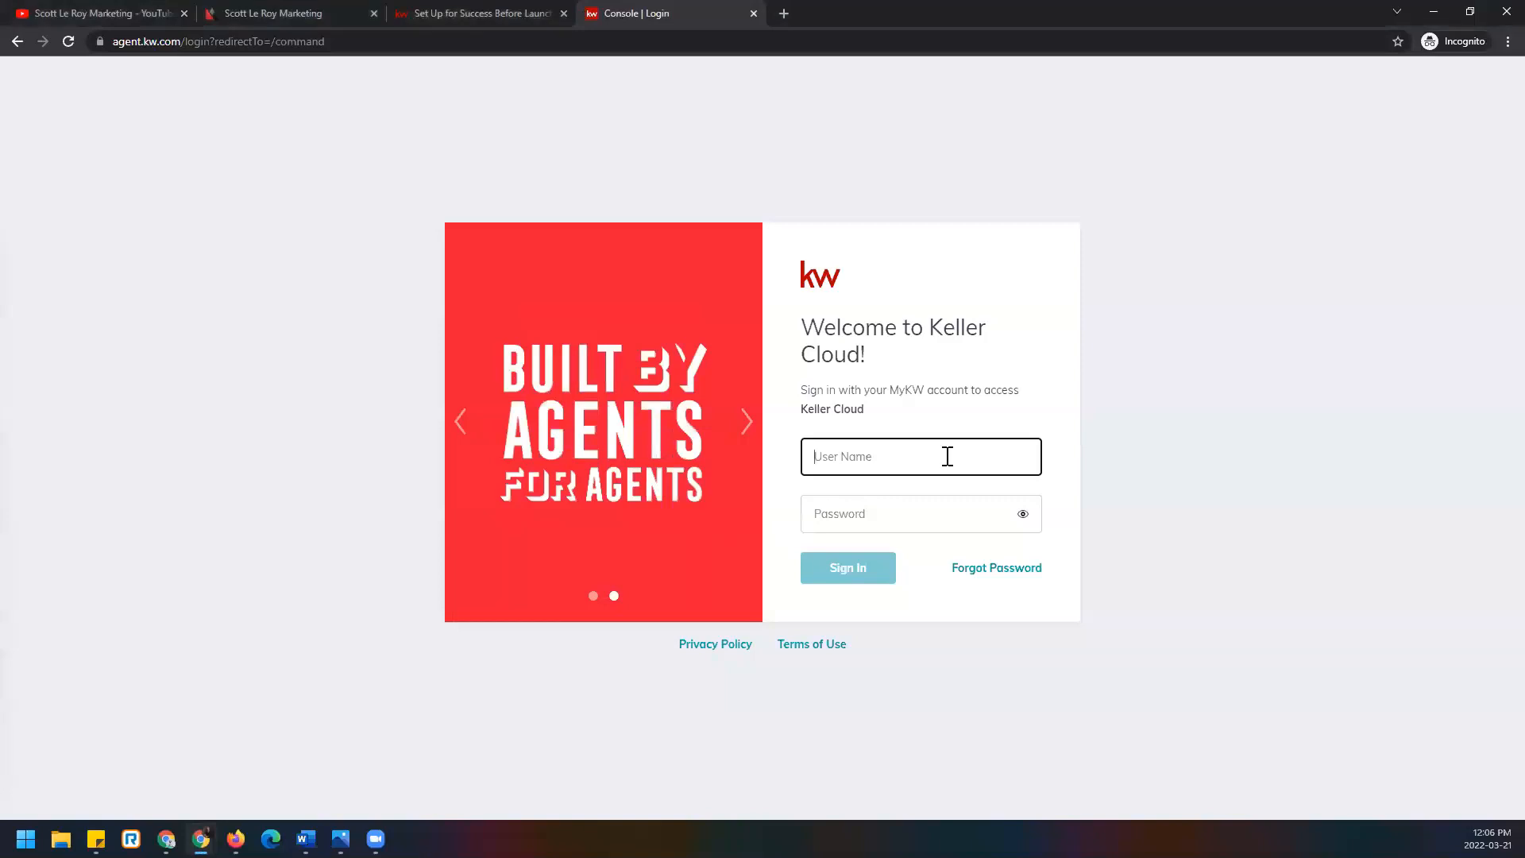
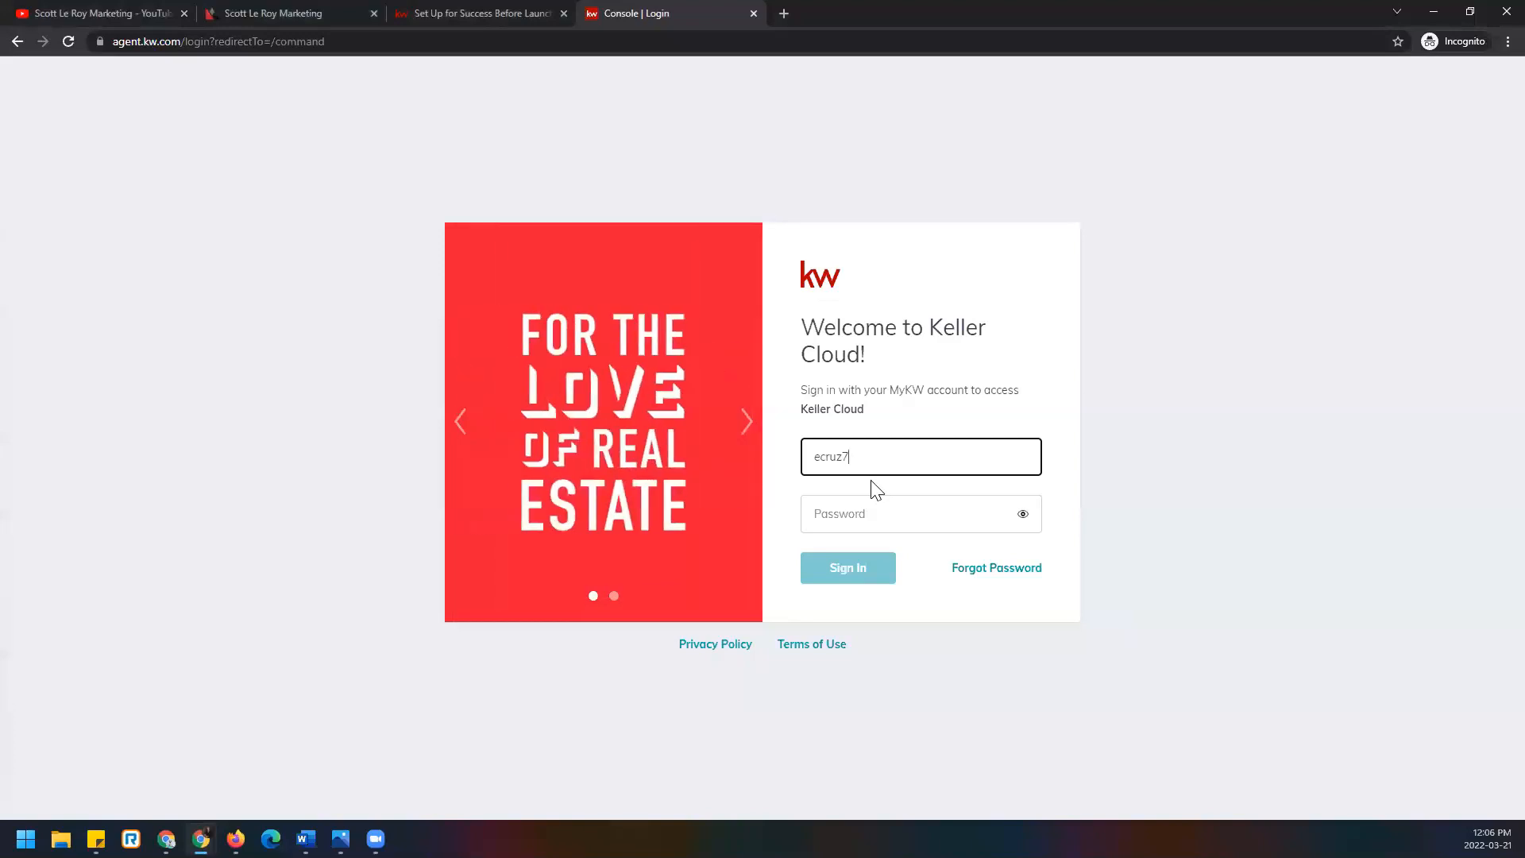
click(875, 505)
text(•••••)
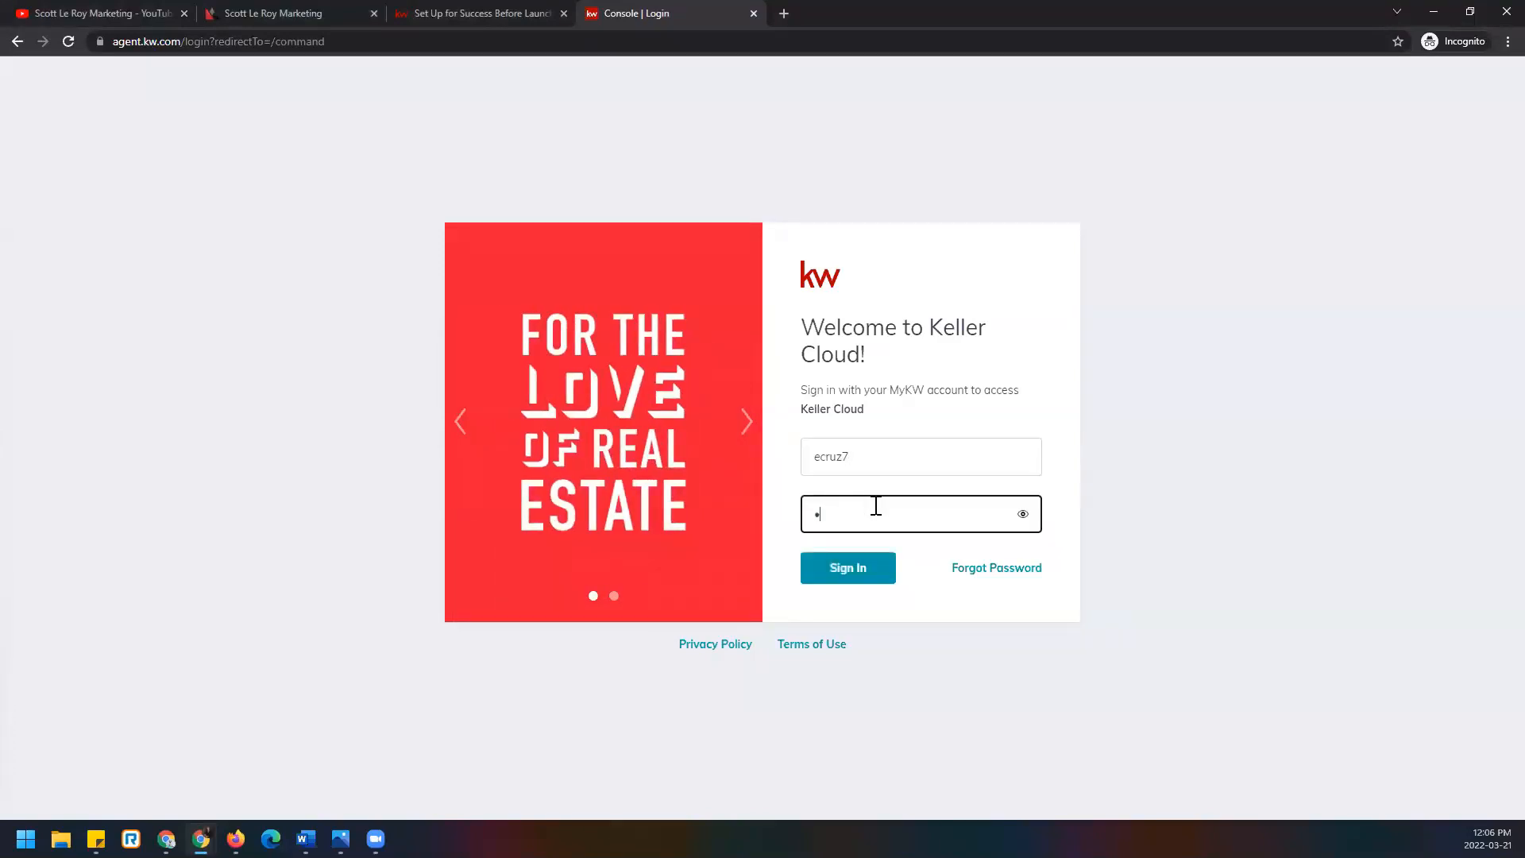
text(•••••)
click(881, 574)
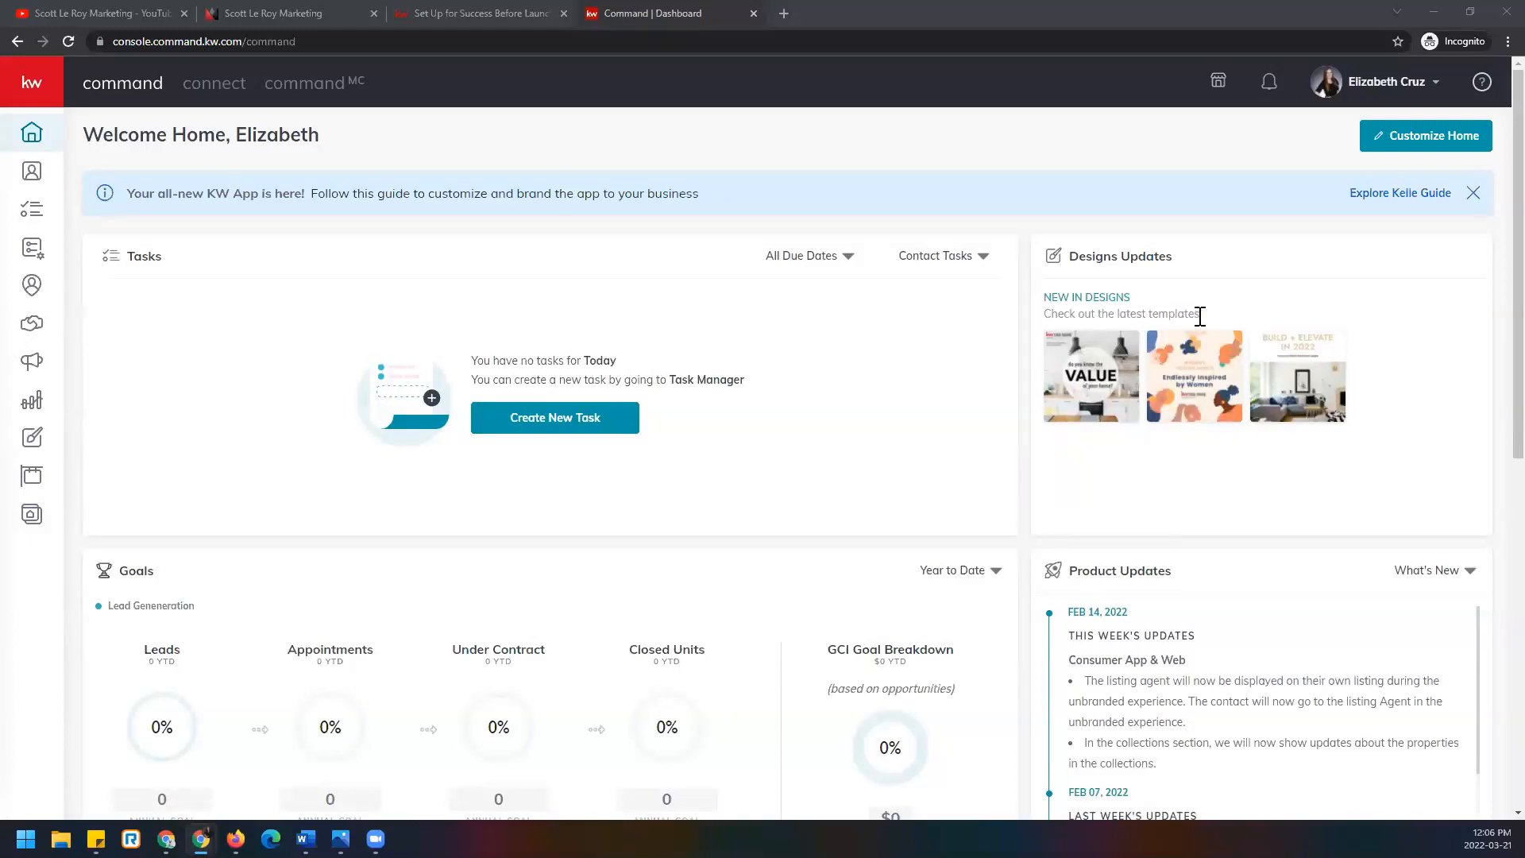
Choose Settings from the profile menu at the top right.
click(1387, 87)
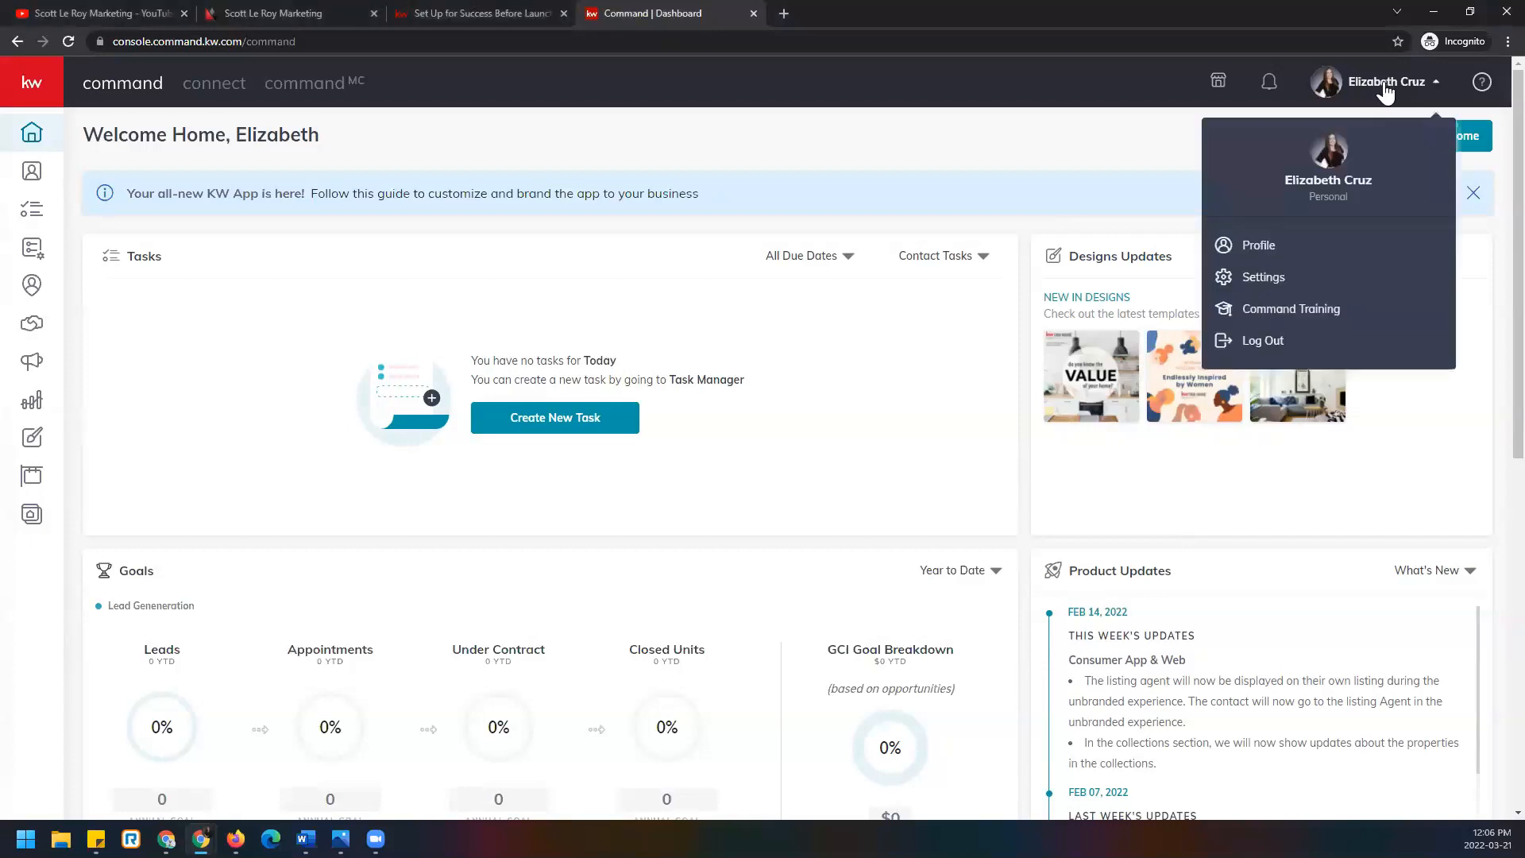
click(1335, 288)
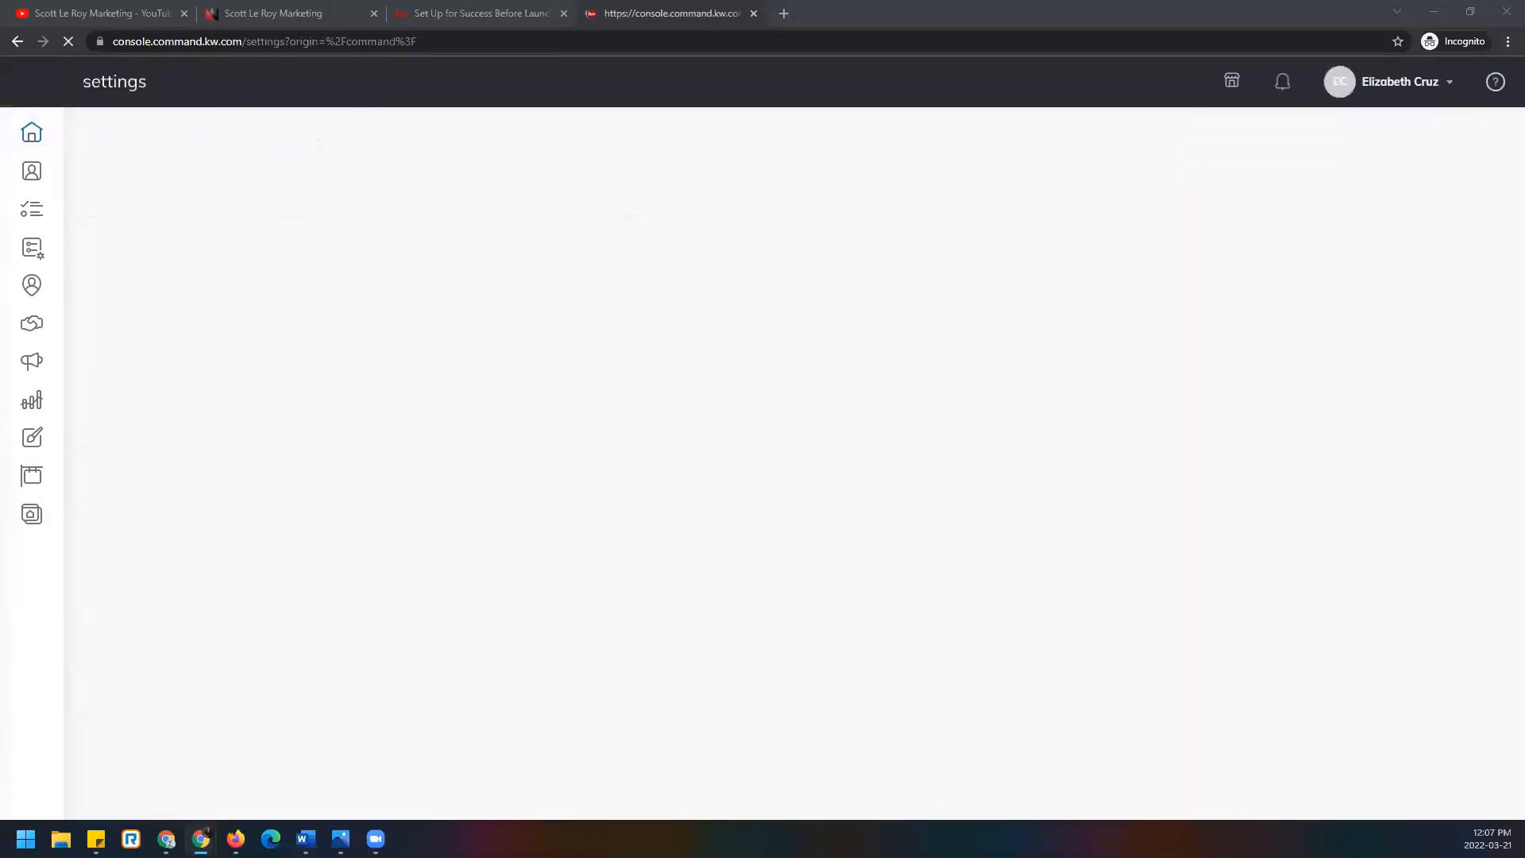
Switch to the 'Set Up for Success Before Launching' article and select its web address.
click(515, 12)
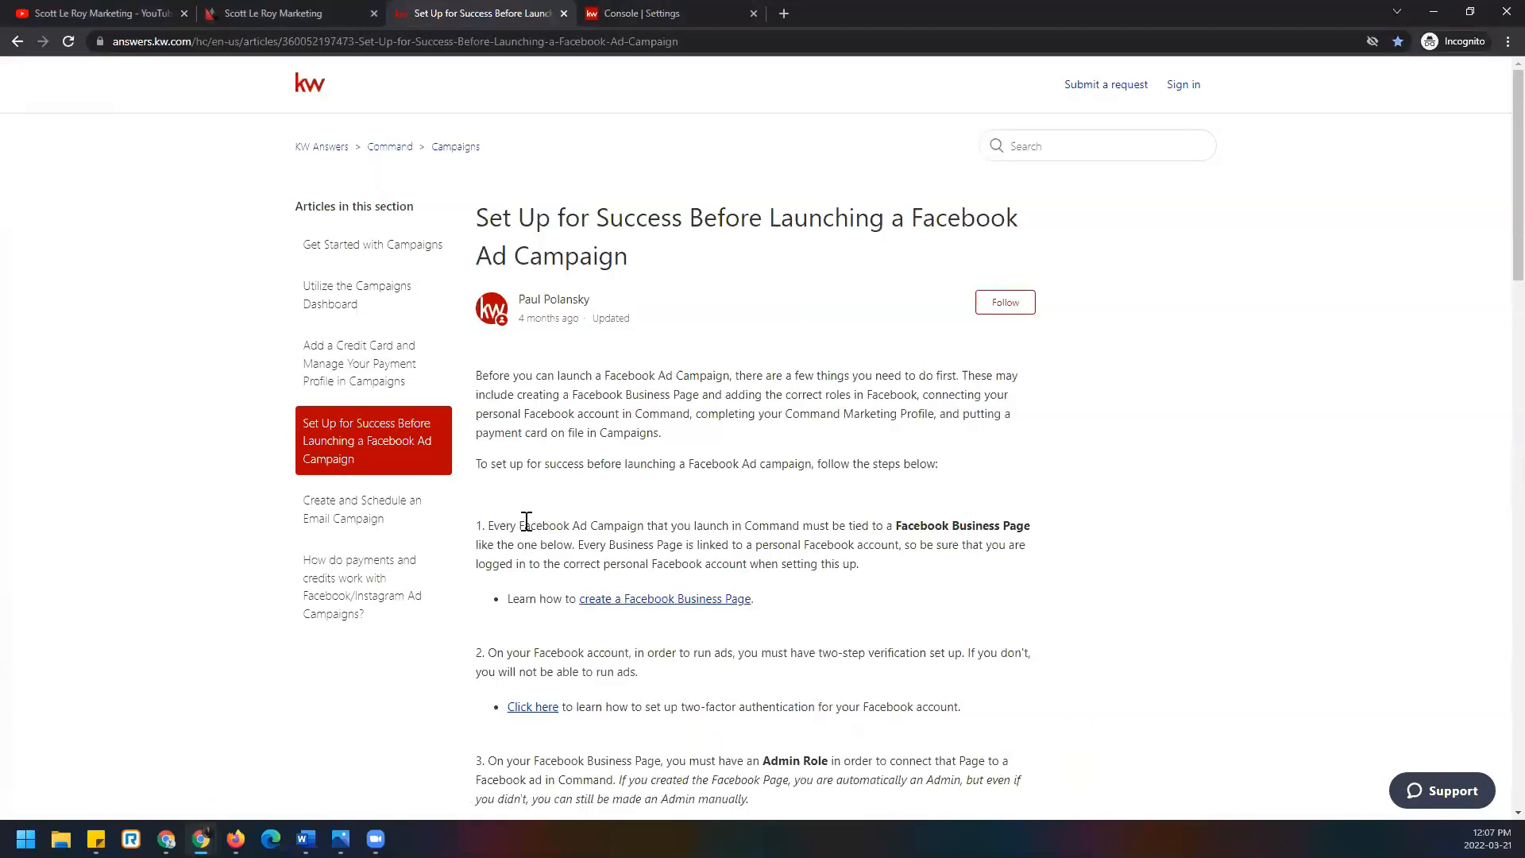
click(427, 41)
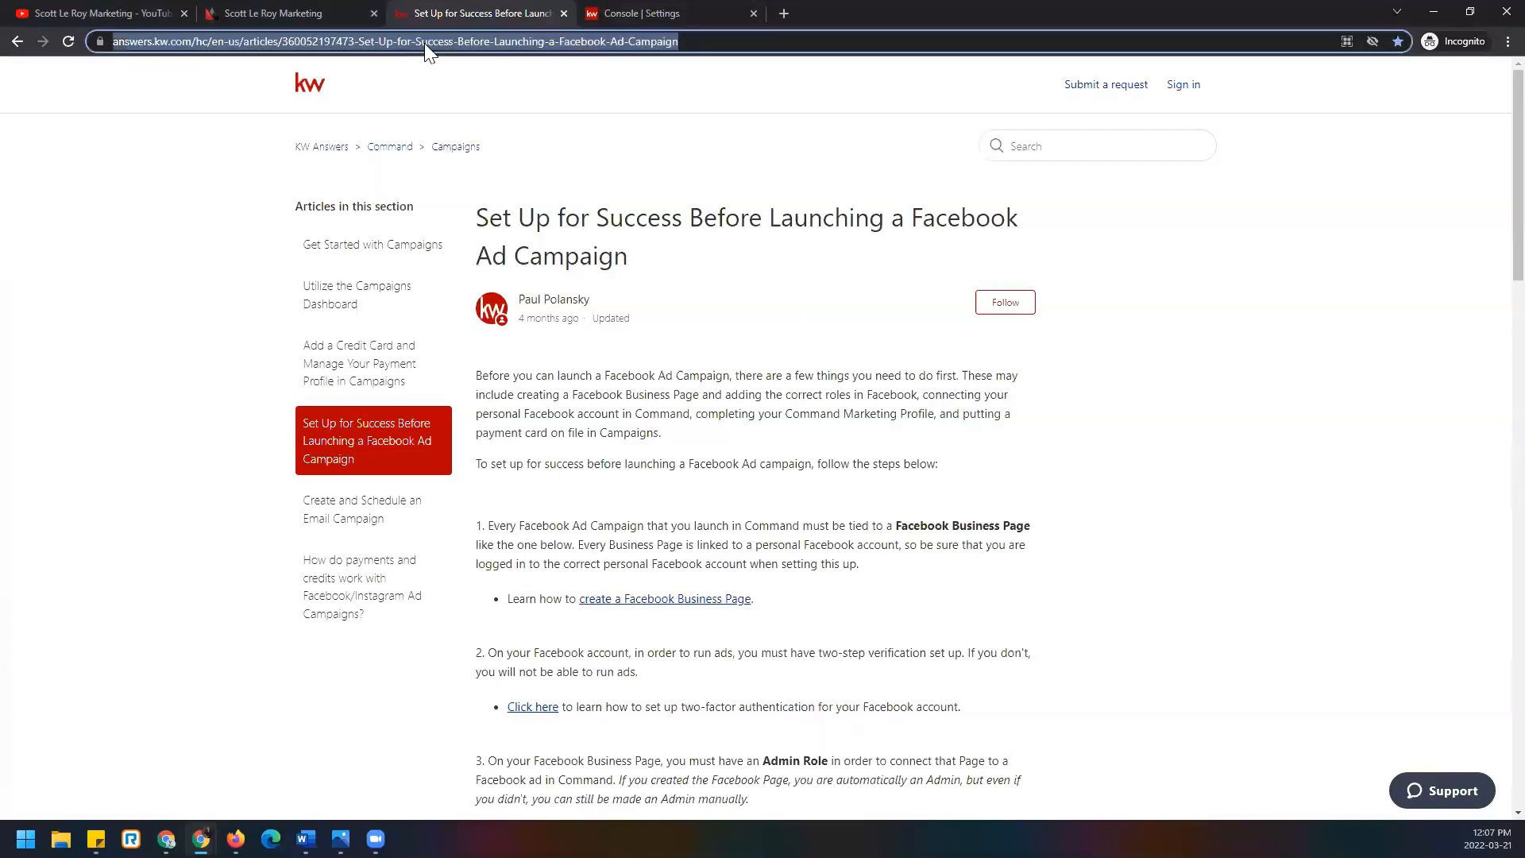
key(alt+Tab)
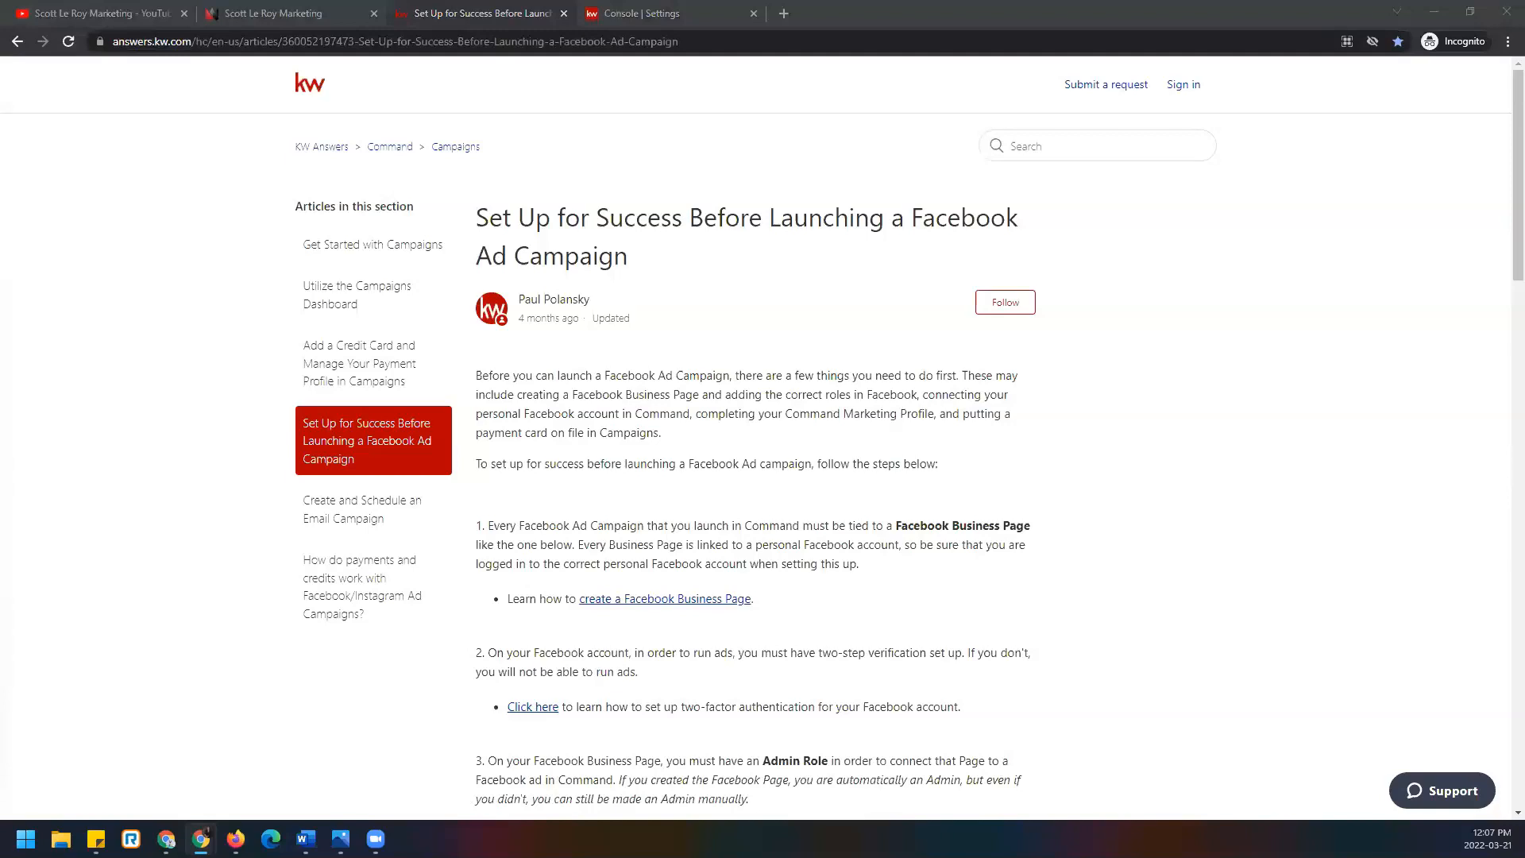
Scroll through the article's setup steps down to steps 4 through 8.
scroll(970, 539, down, 1)
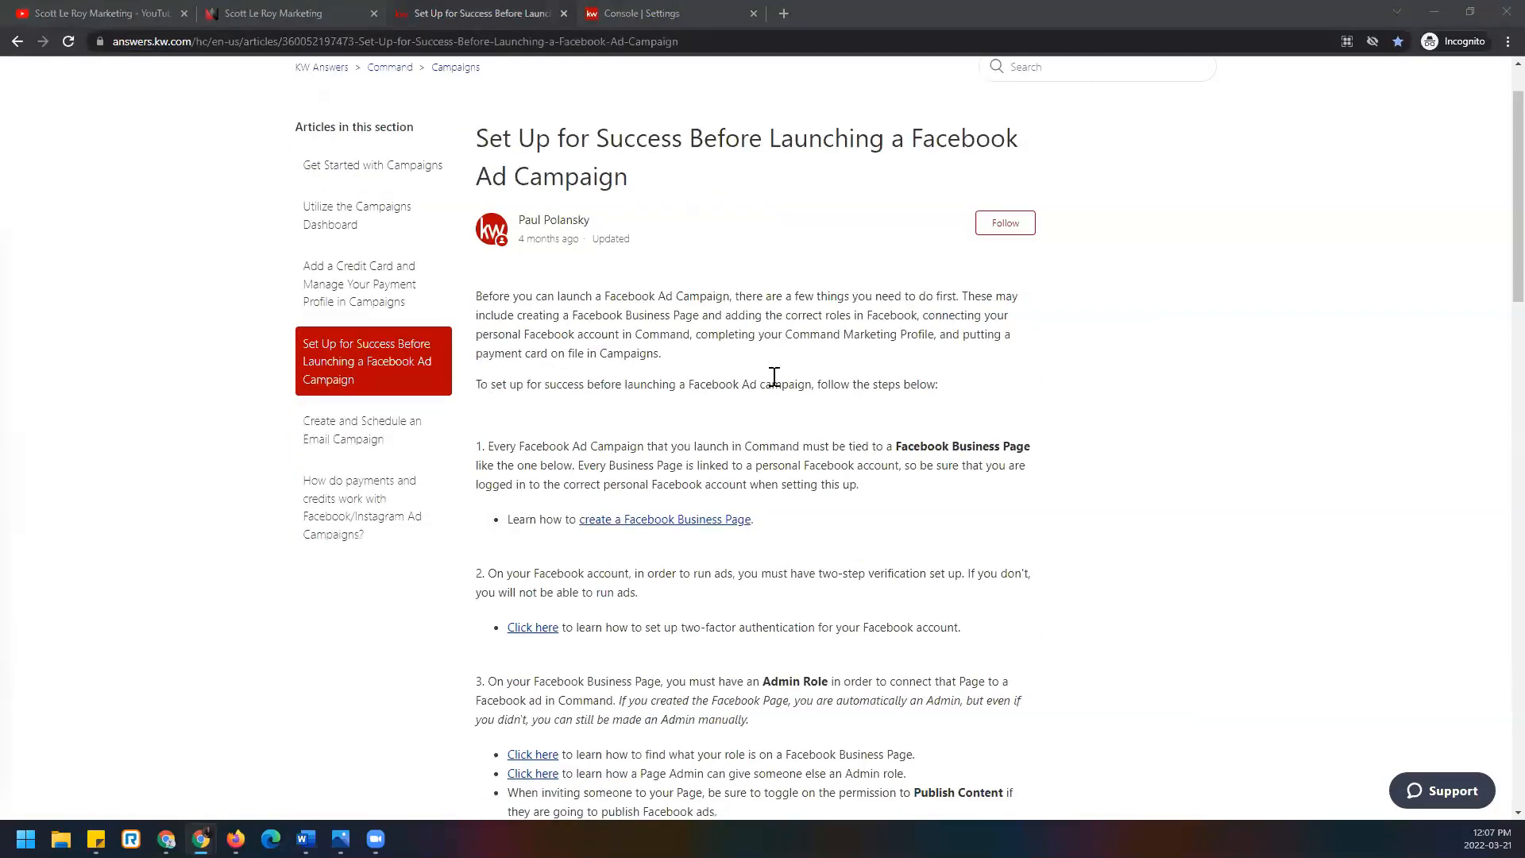
scroll(774, 381, down, 2)
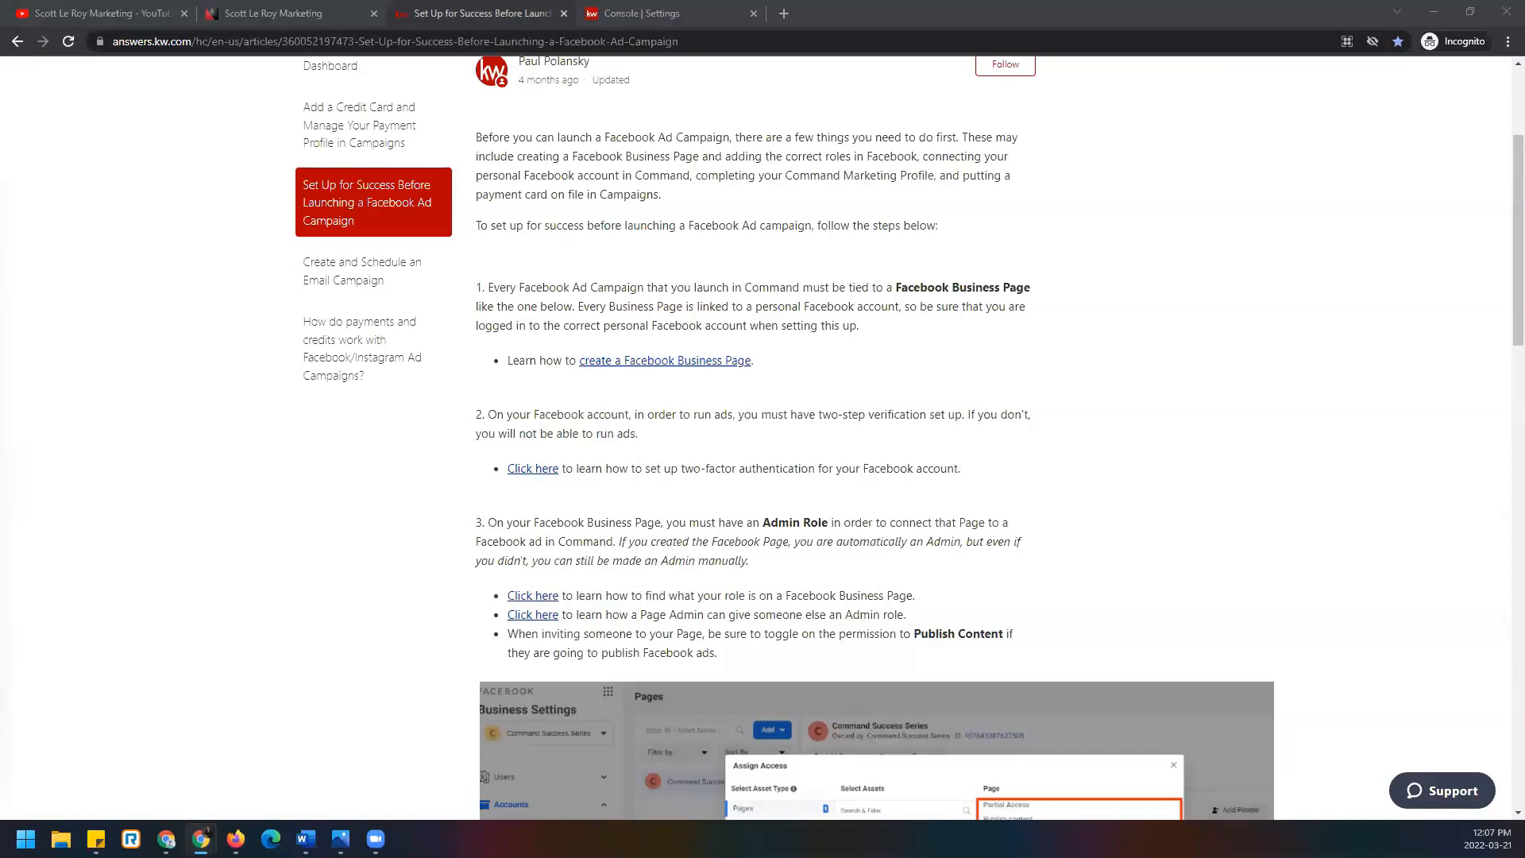
scroll(1008, 436, down, 2)
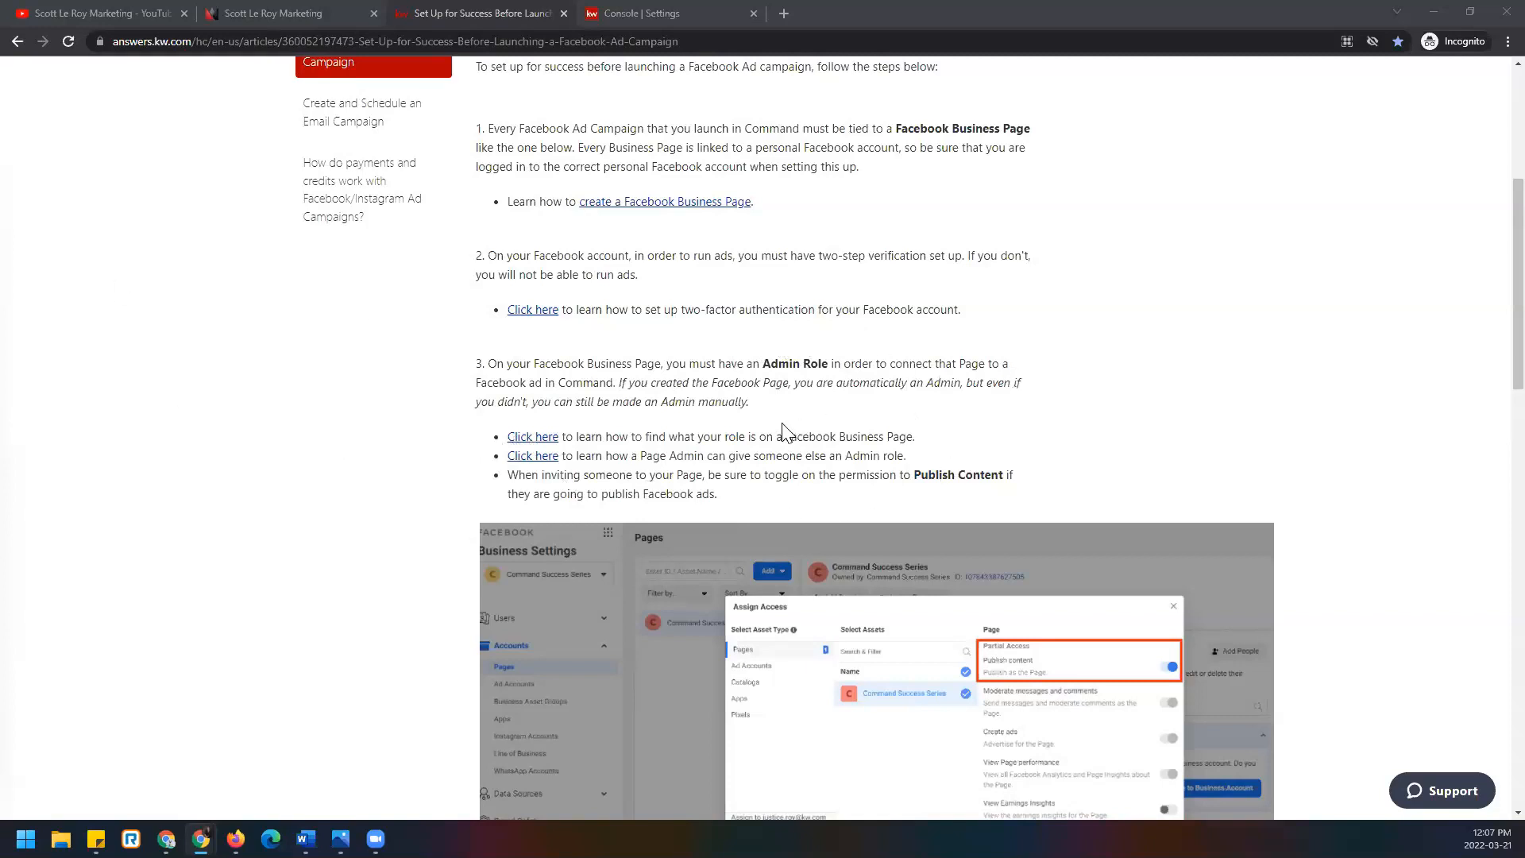
scroll(459, 431, down, 8)
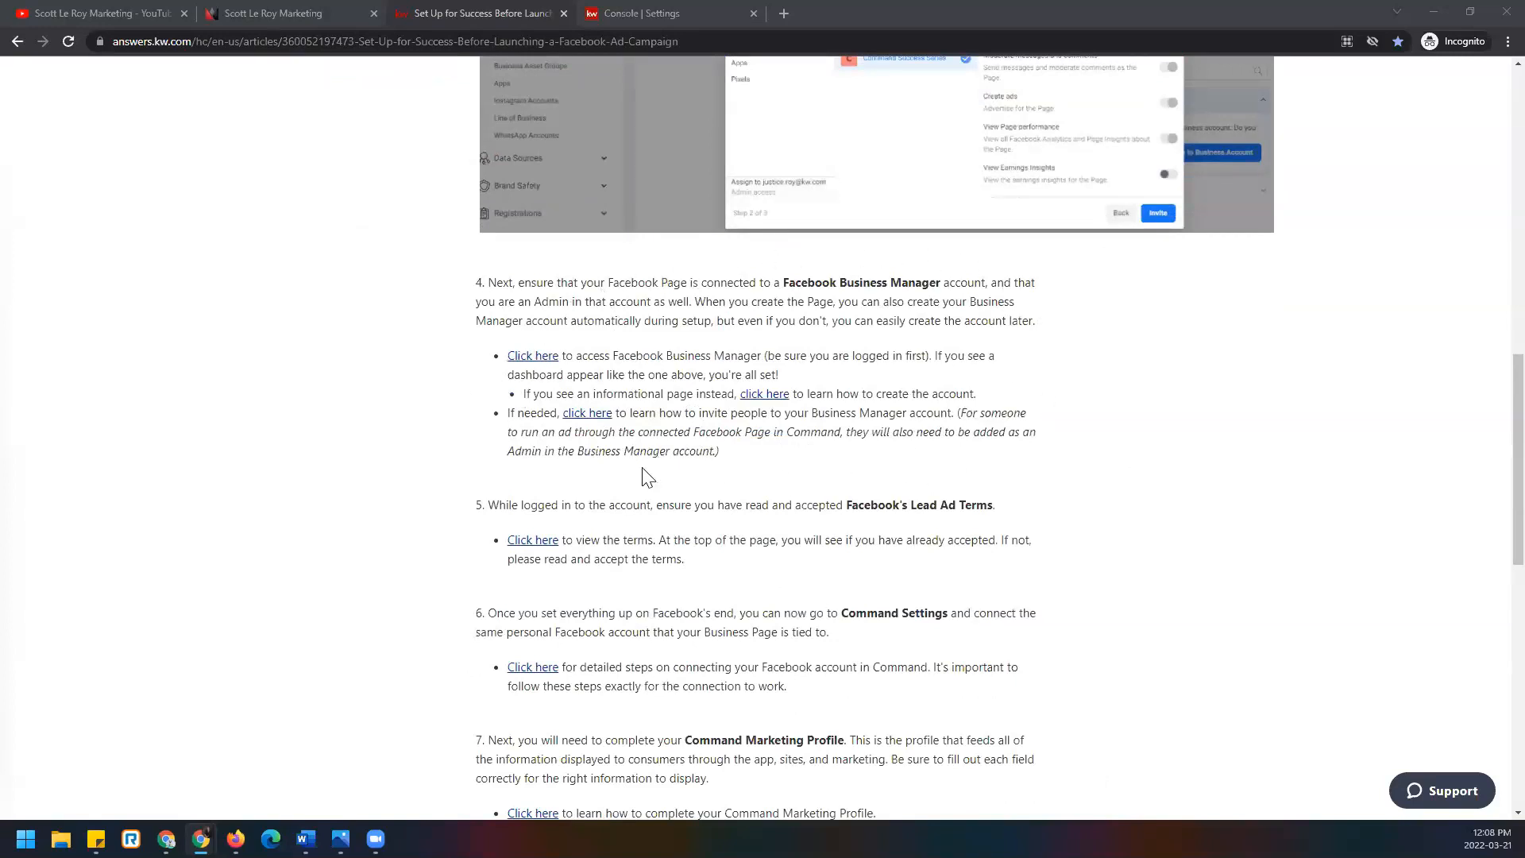
scroll(648, 475, down, 1)
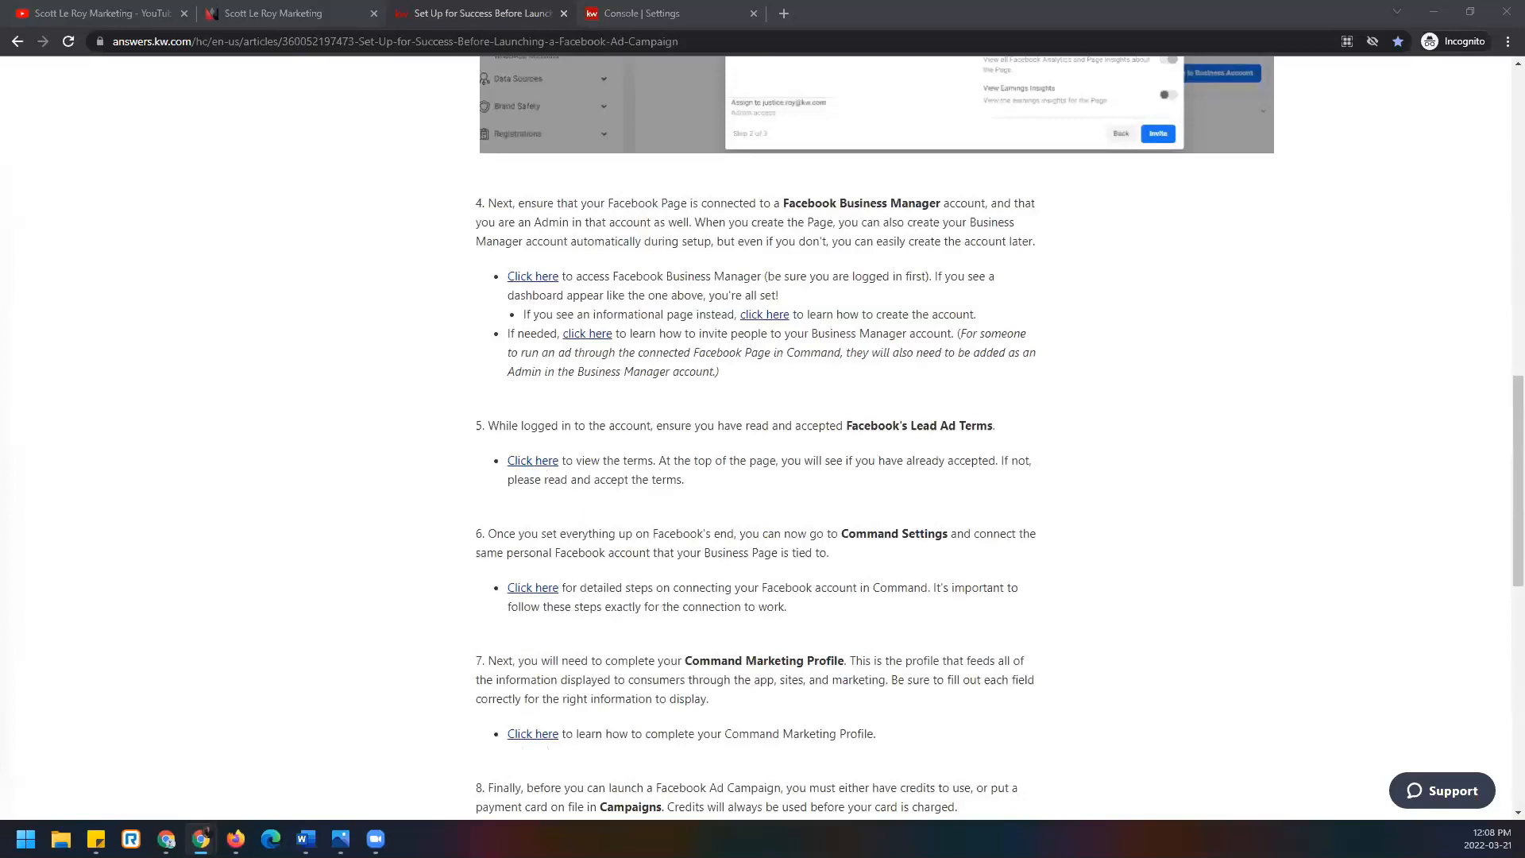
scroll(817, 419, down, 2)
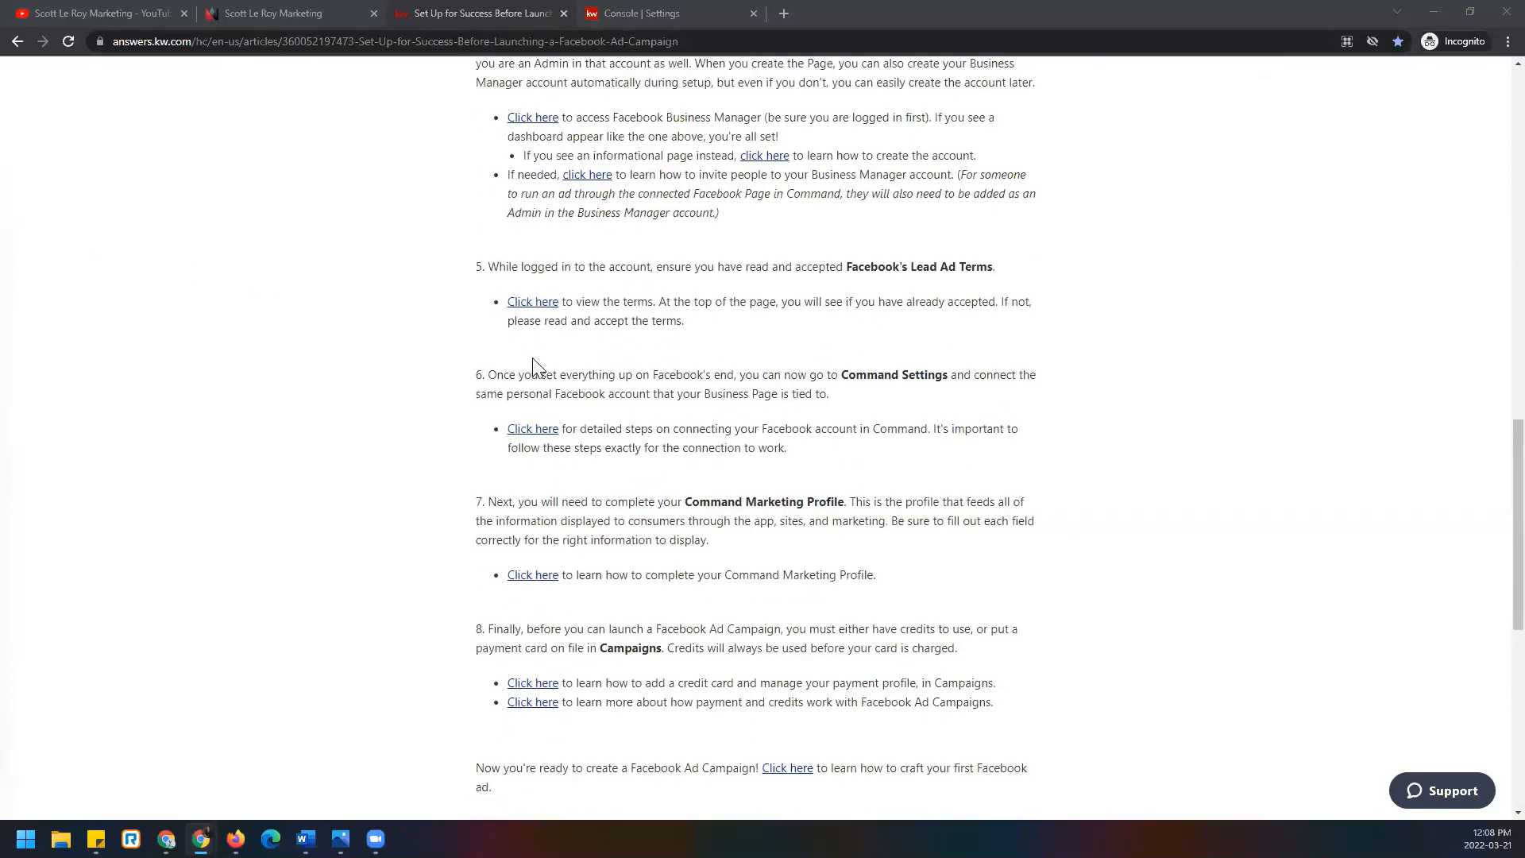
Scroll the Command settings integrations to Facebook (Post Scheduling) and Facebook (Ads Manager), both connected.
click(715, 12)
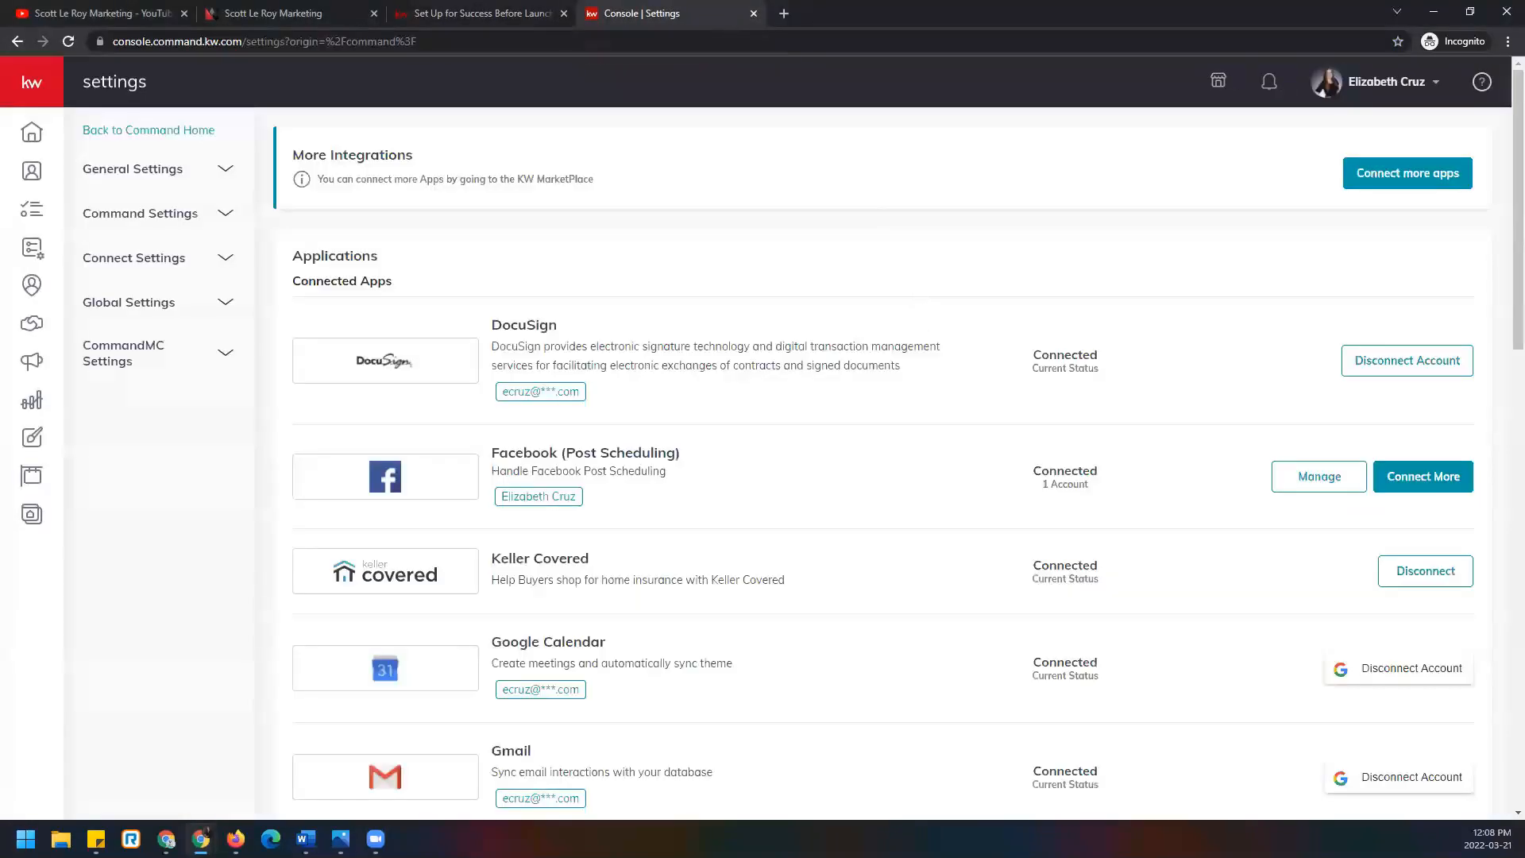
scroll(1005, 429, down, 2)
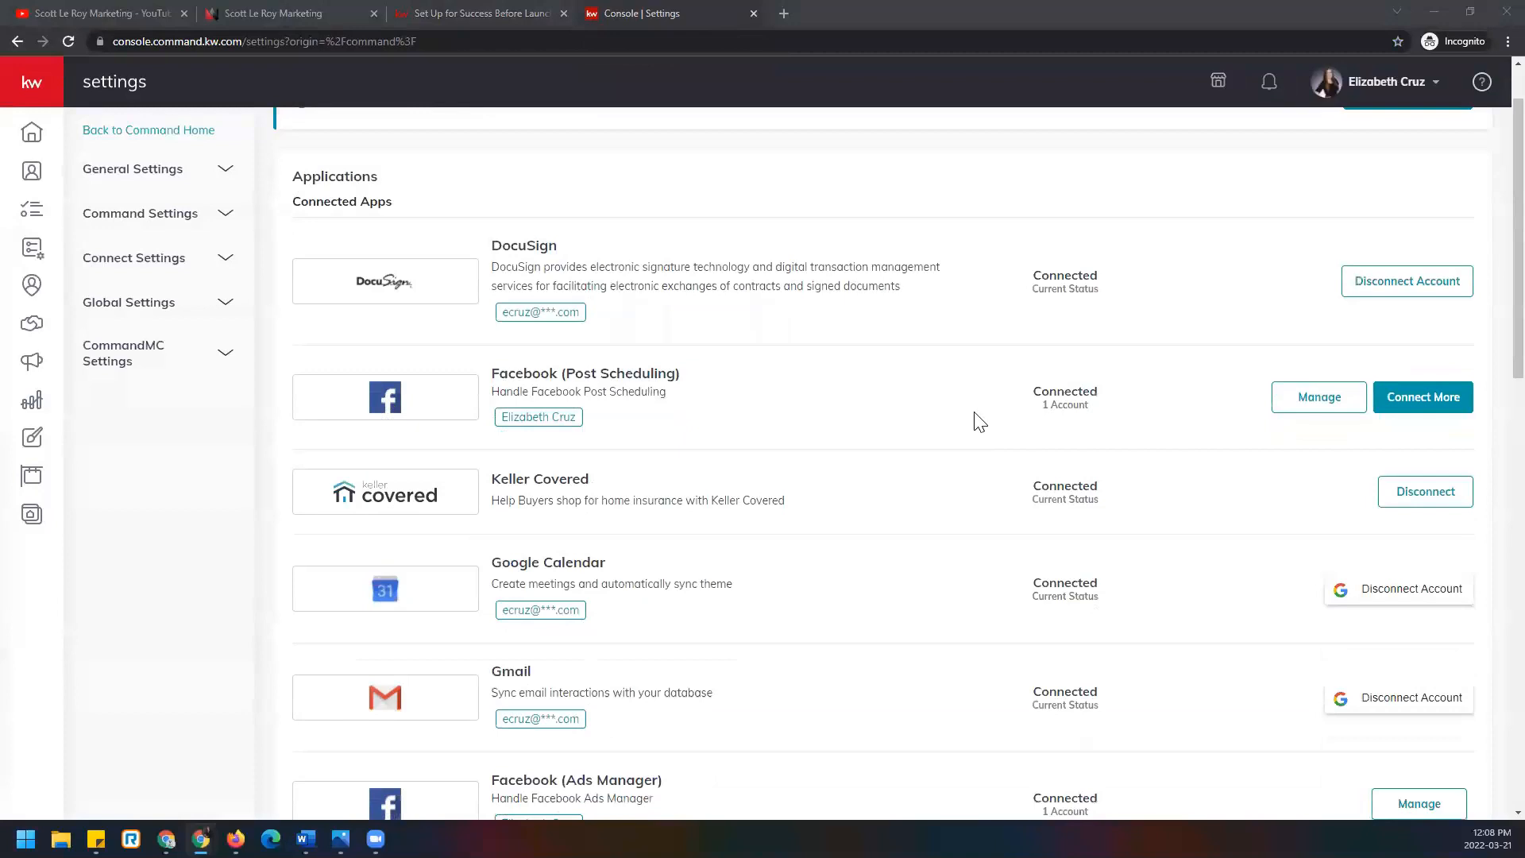
scroll(975, 413, down, 2)
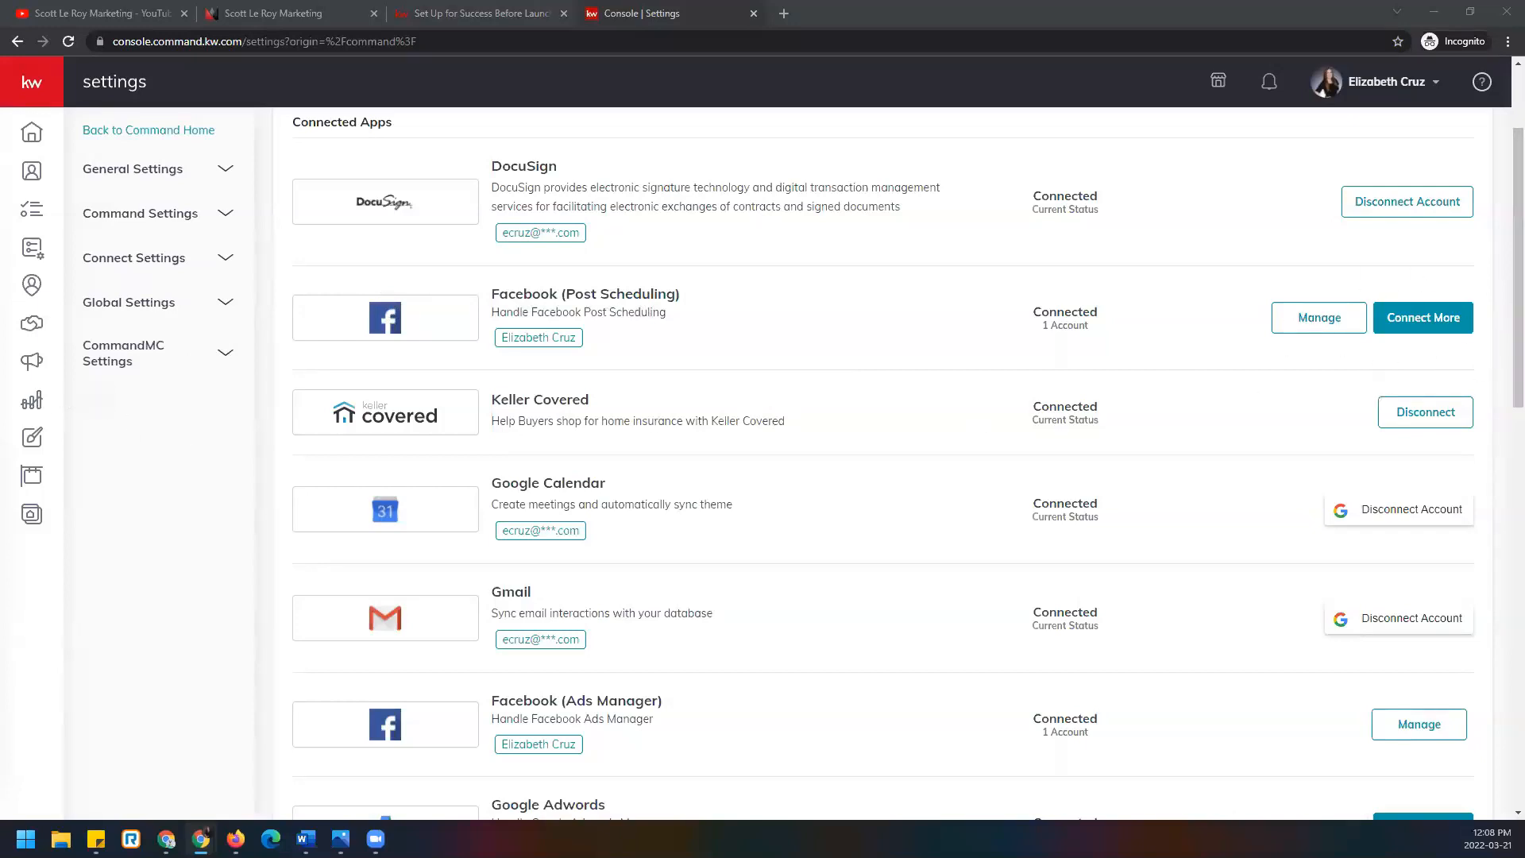
scroll(769, 428, down, 1)
scroll(769, 428, up, 1)
scroll(950, 500, down, 1)
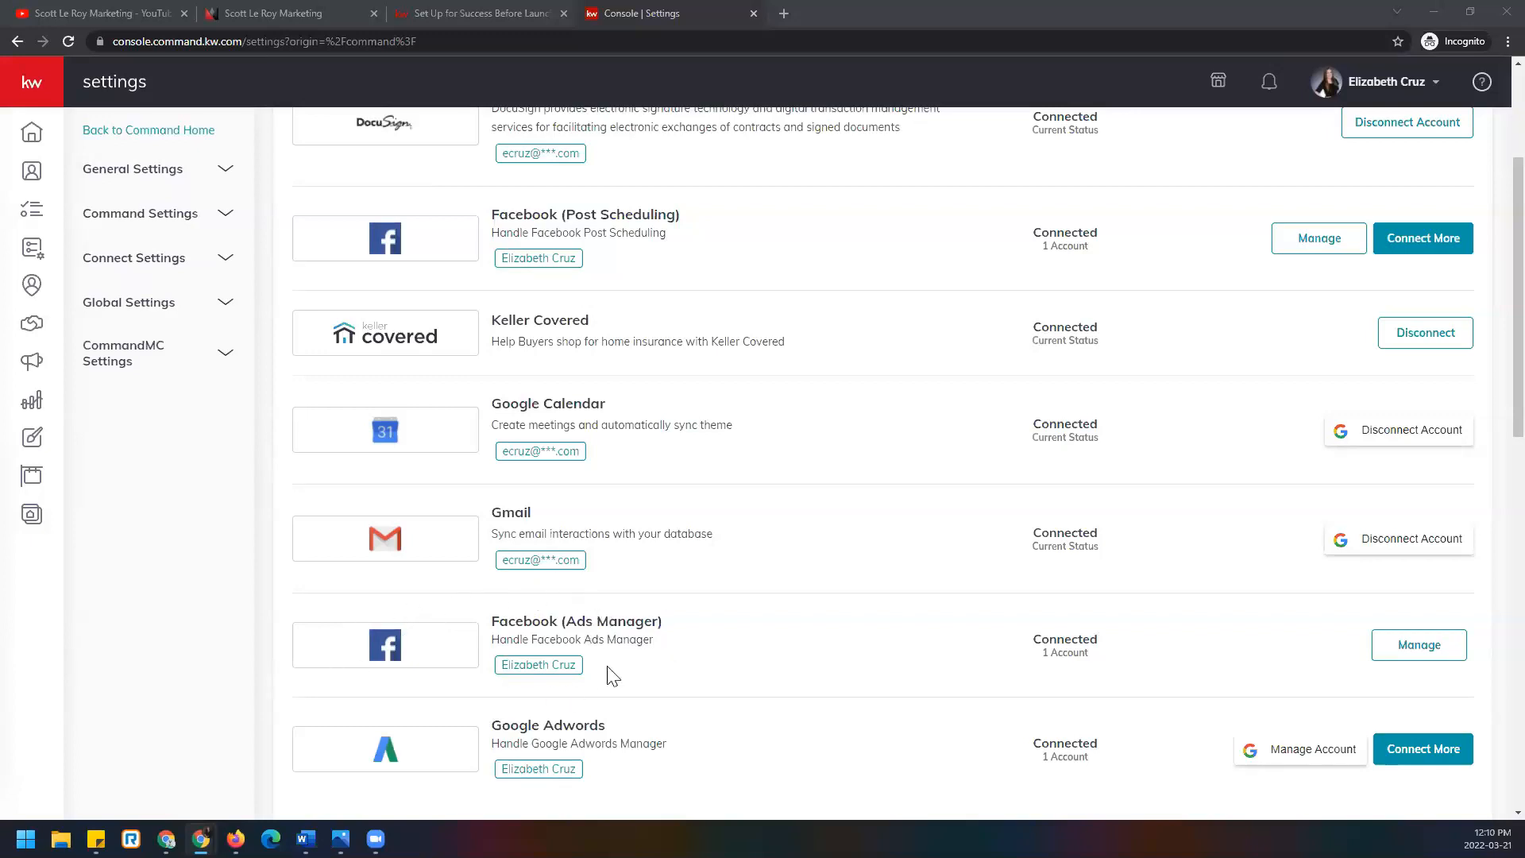
click(341, 839)
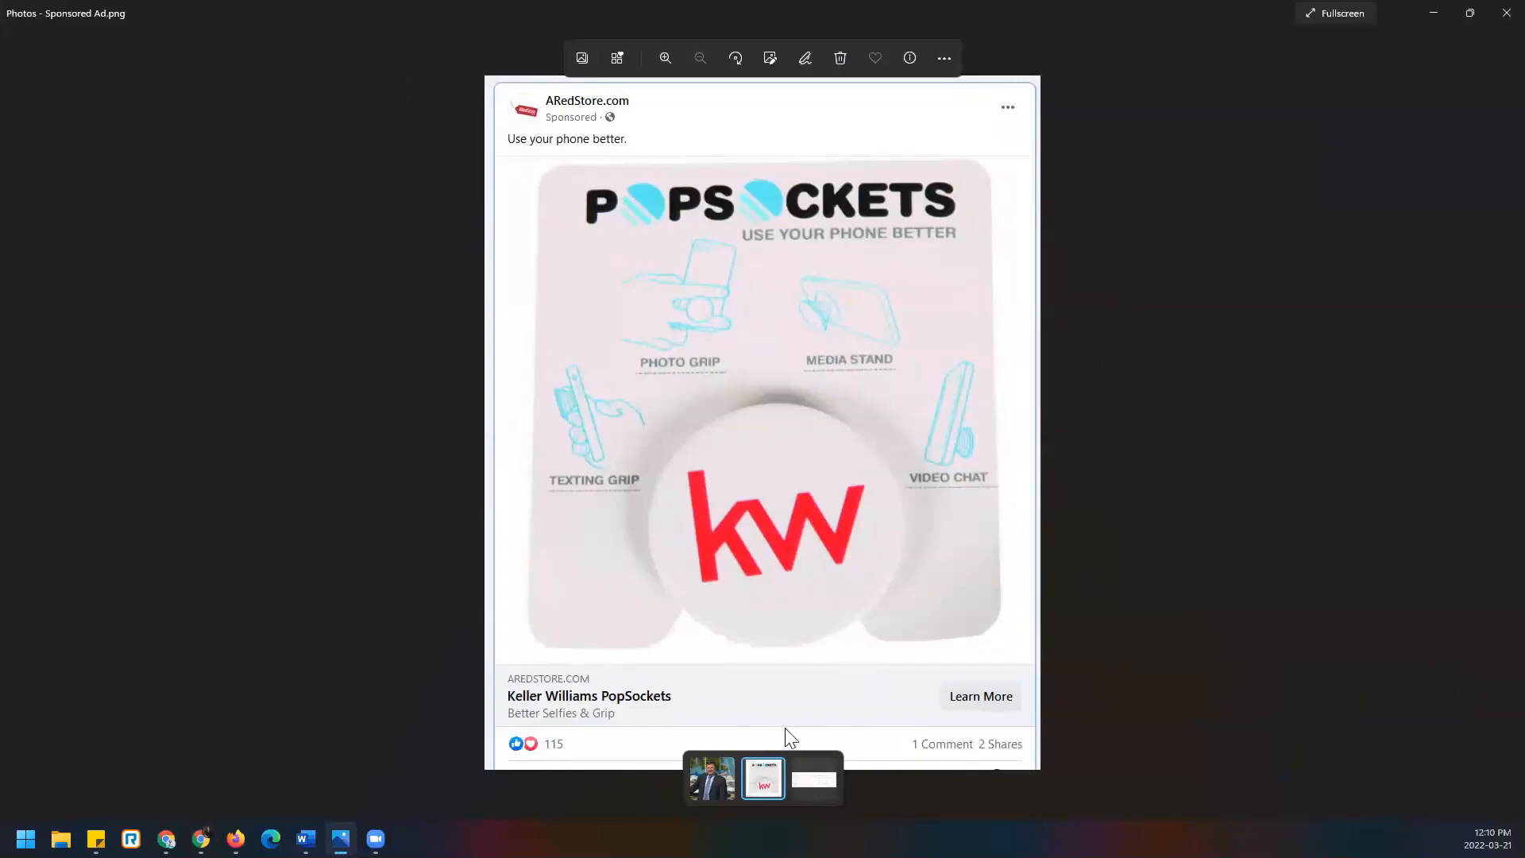
click(1498, 14)
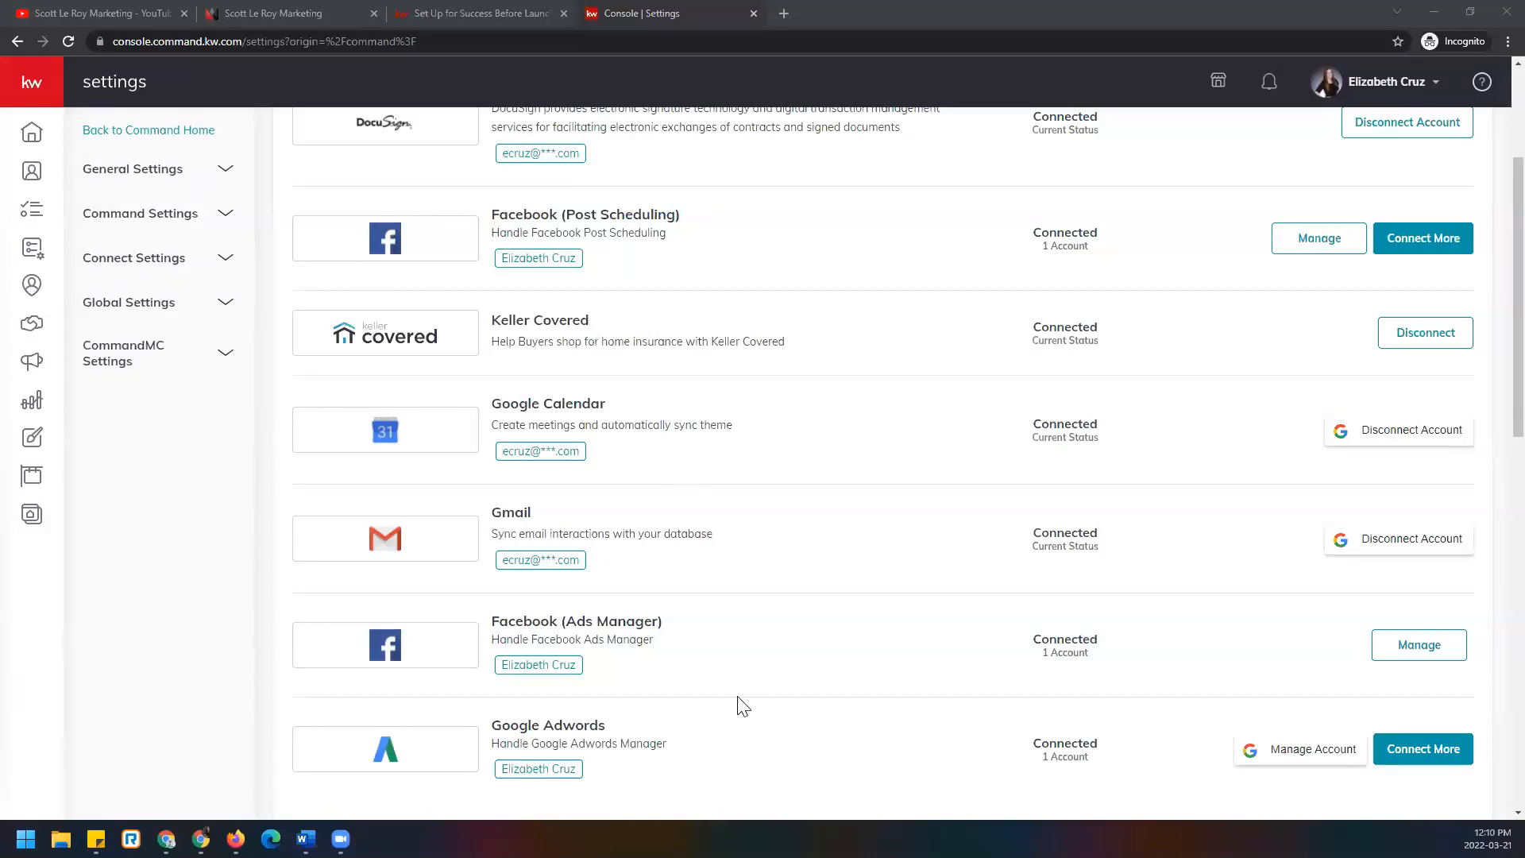
Select Manage next to Facebook (Ads Manager) to manage its accounts and pages.
click(1394, 655)
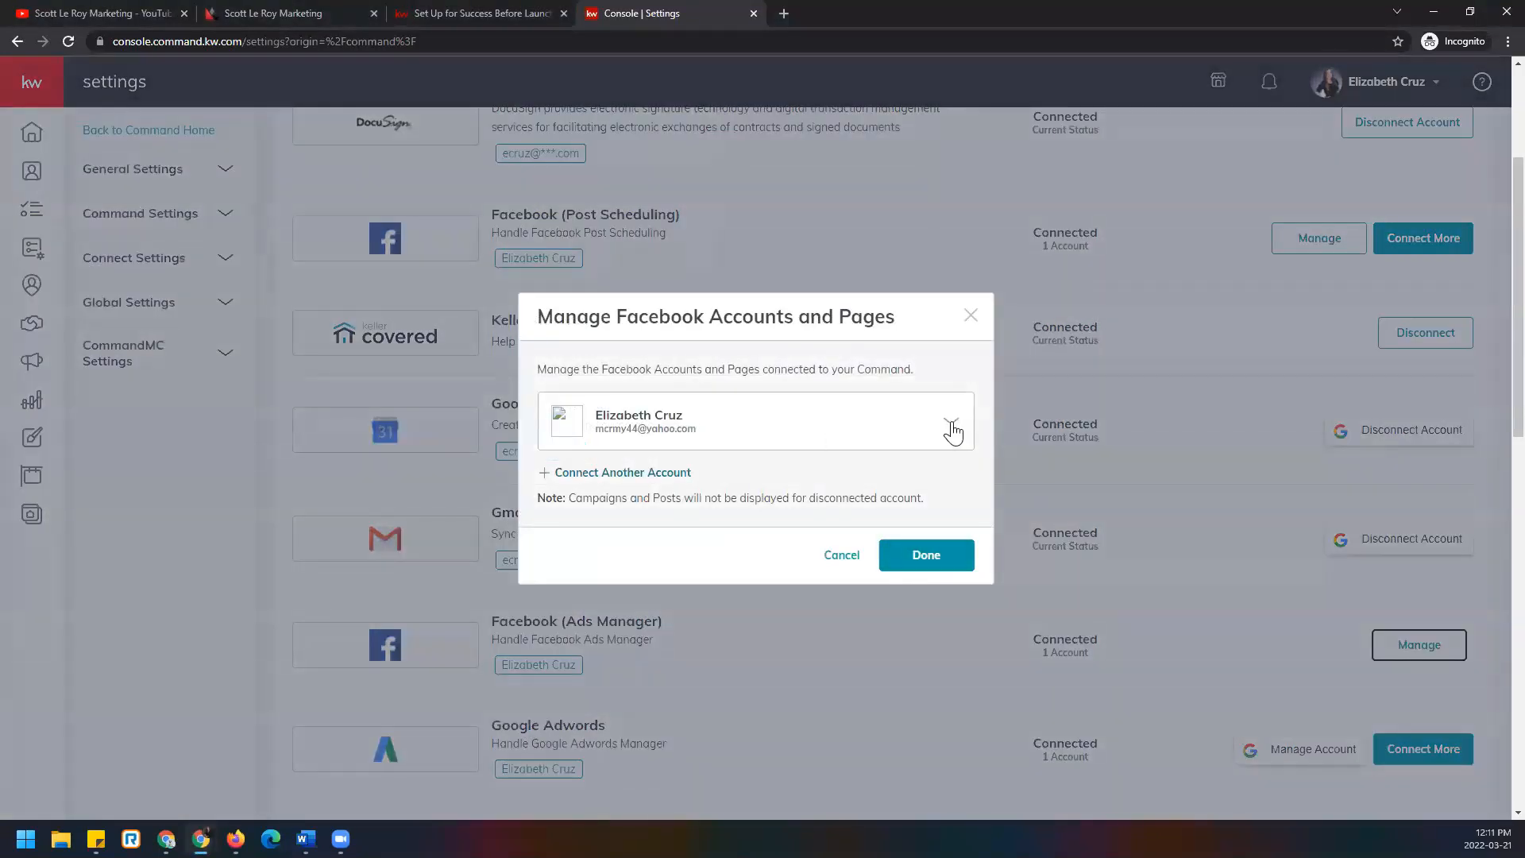
Expand the Ads Manager account, keep the real estate business page checked, and choose Done.
click(952, 429)
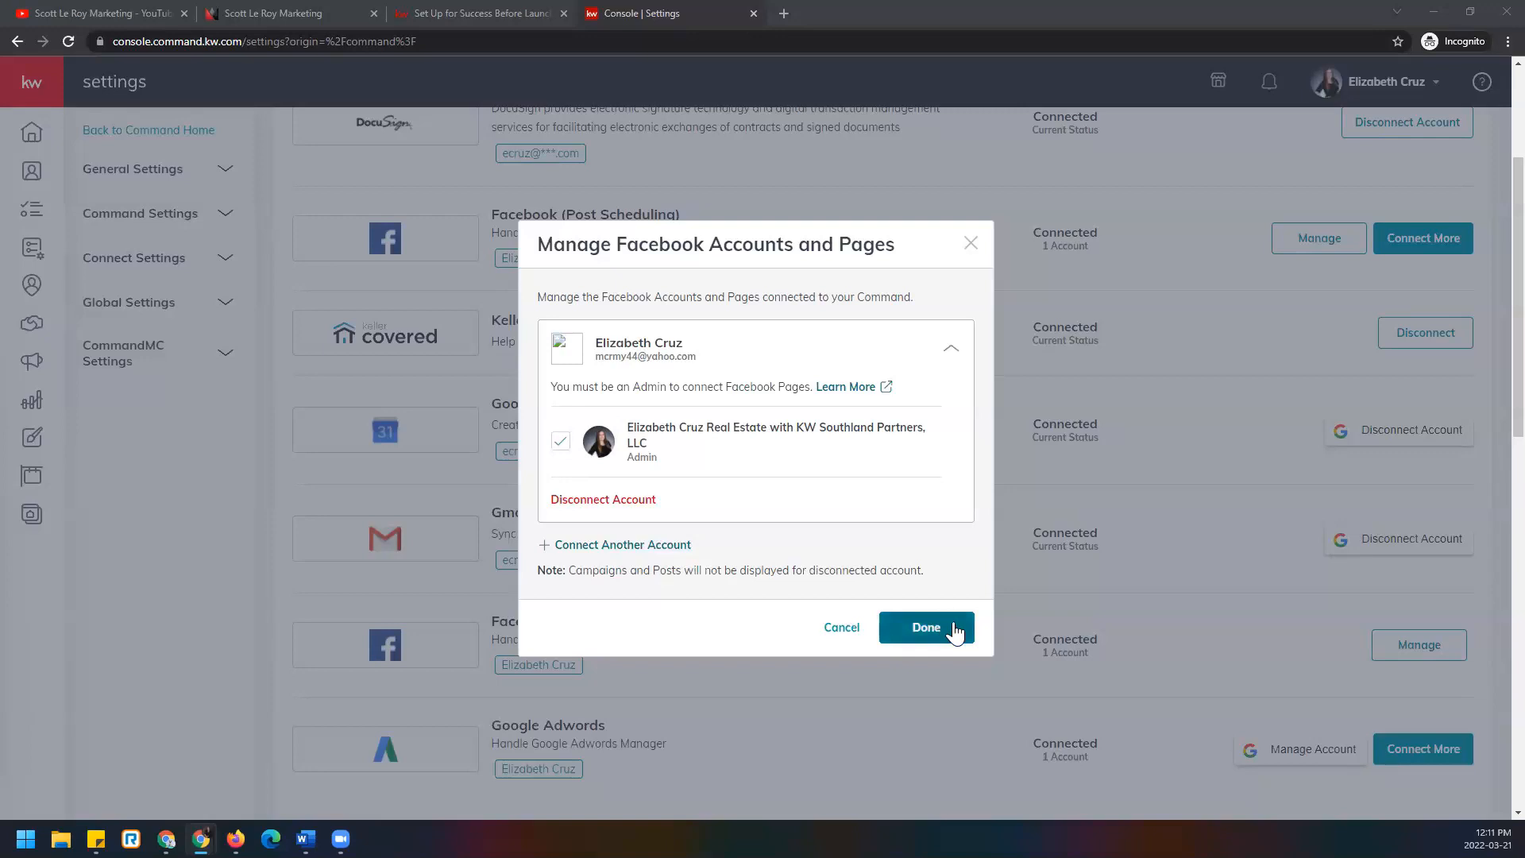
click(926, 627)
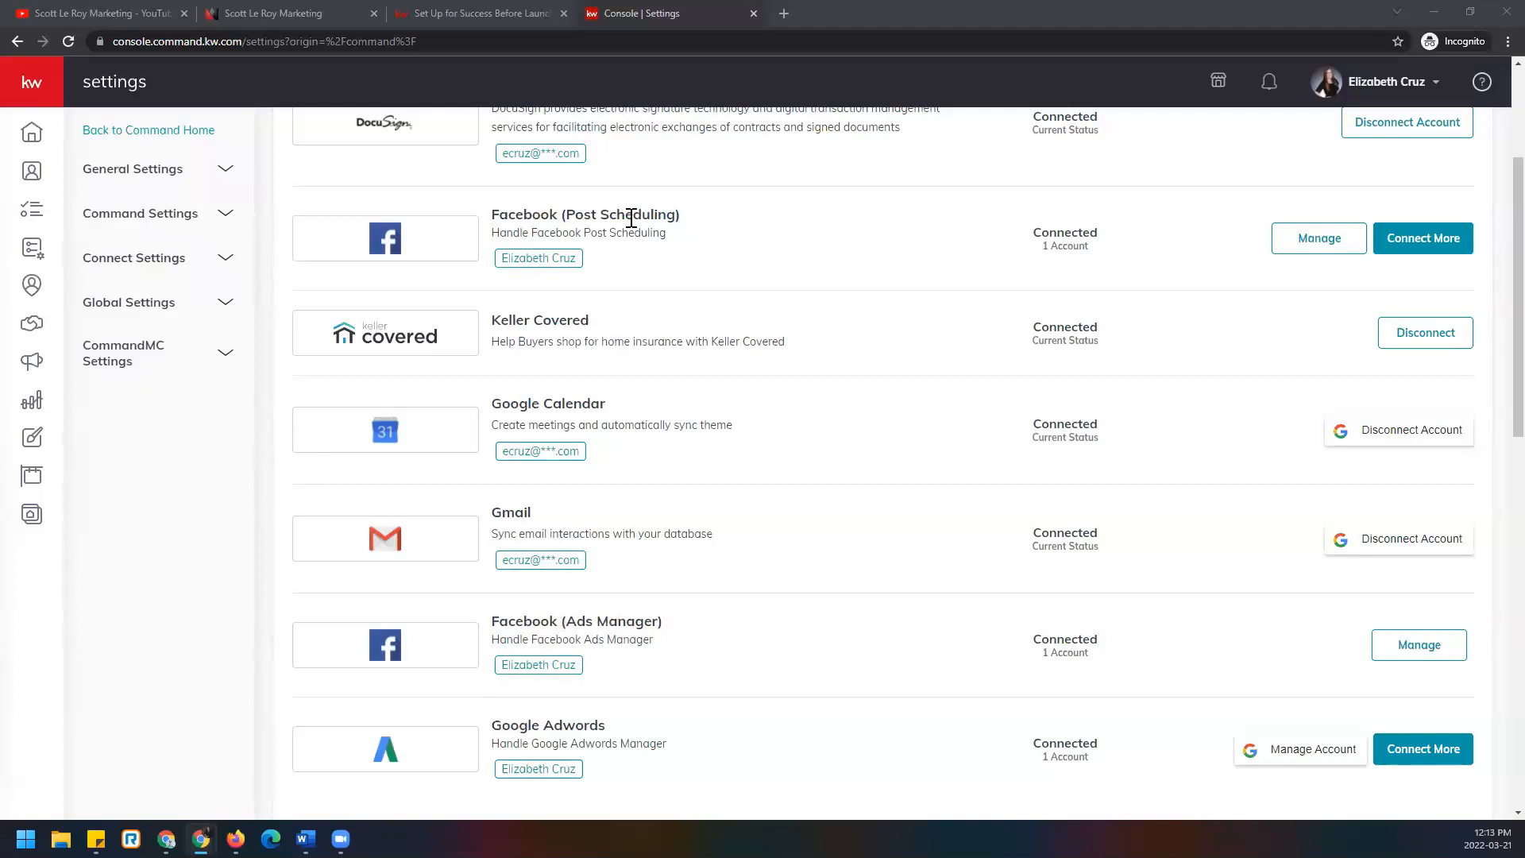
scroll(775, 492, up, 3)
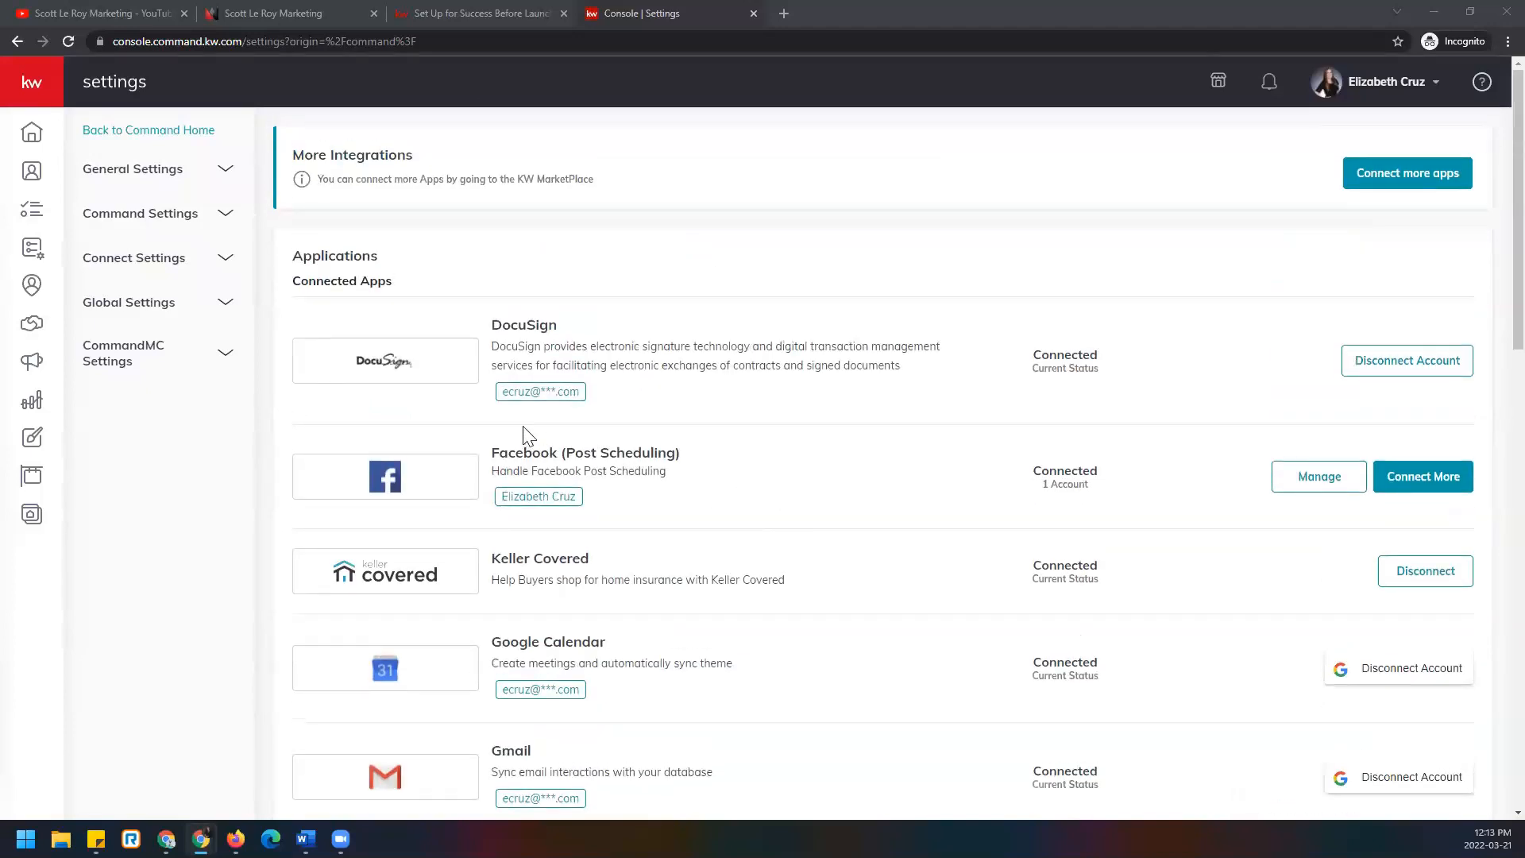
scroll(547, 550, down, 3)
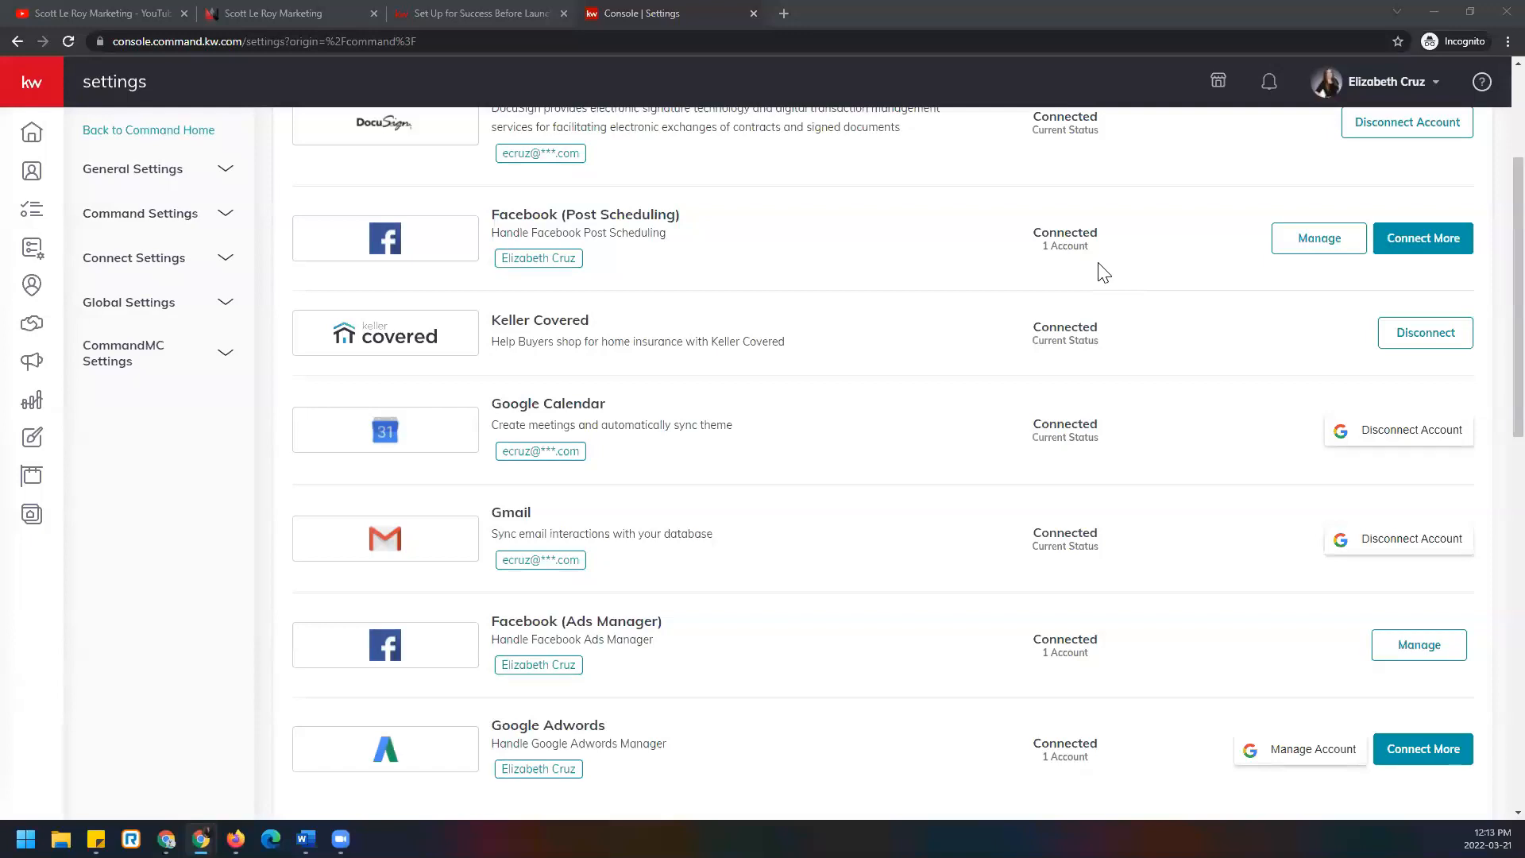
click(1334, 251)
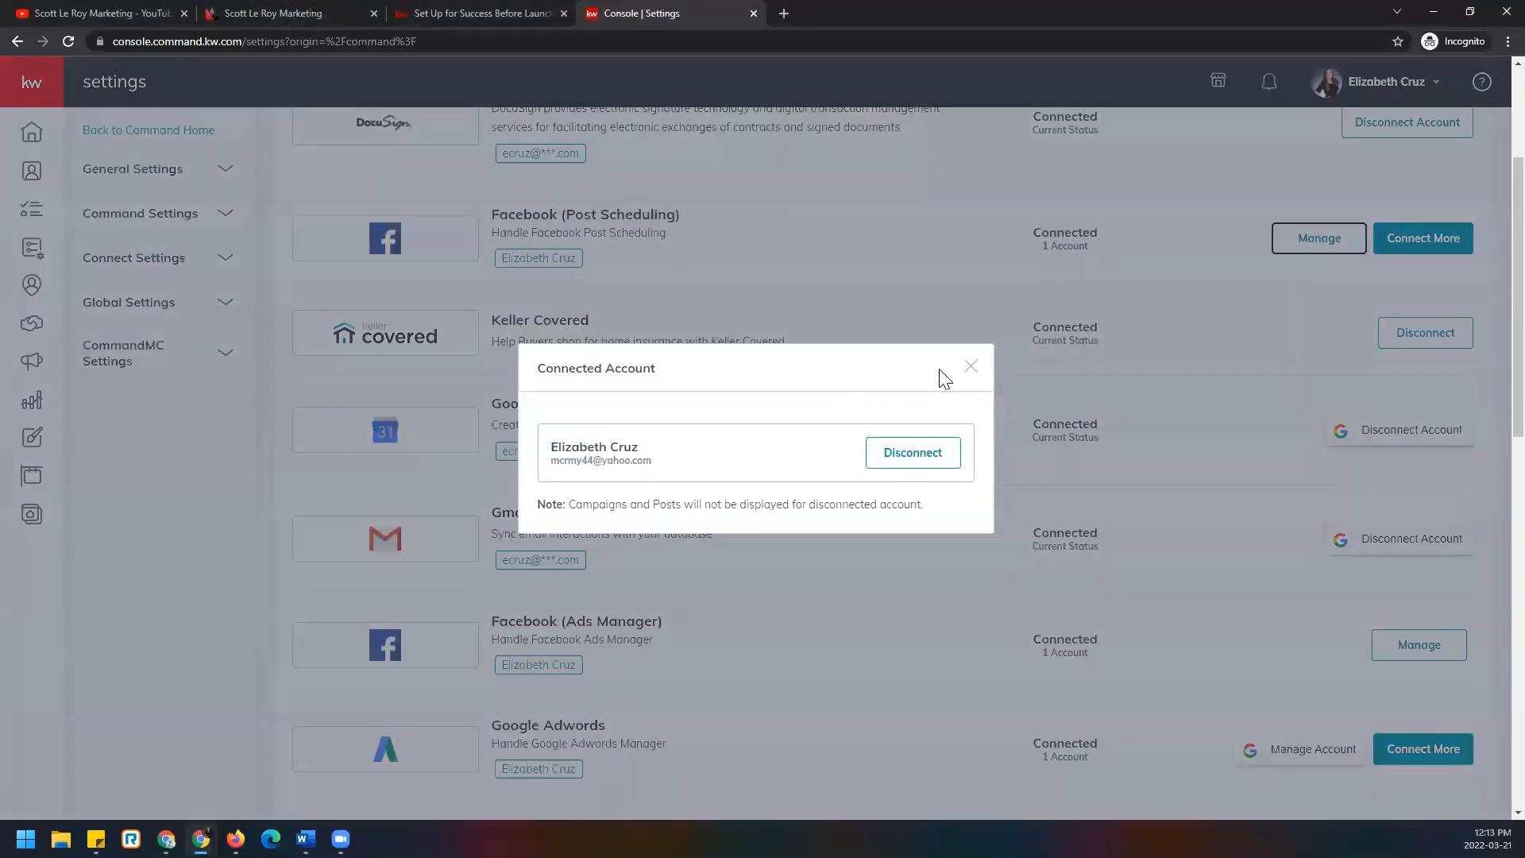
click(971, 370)
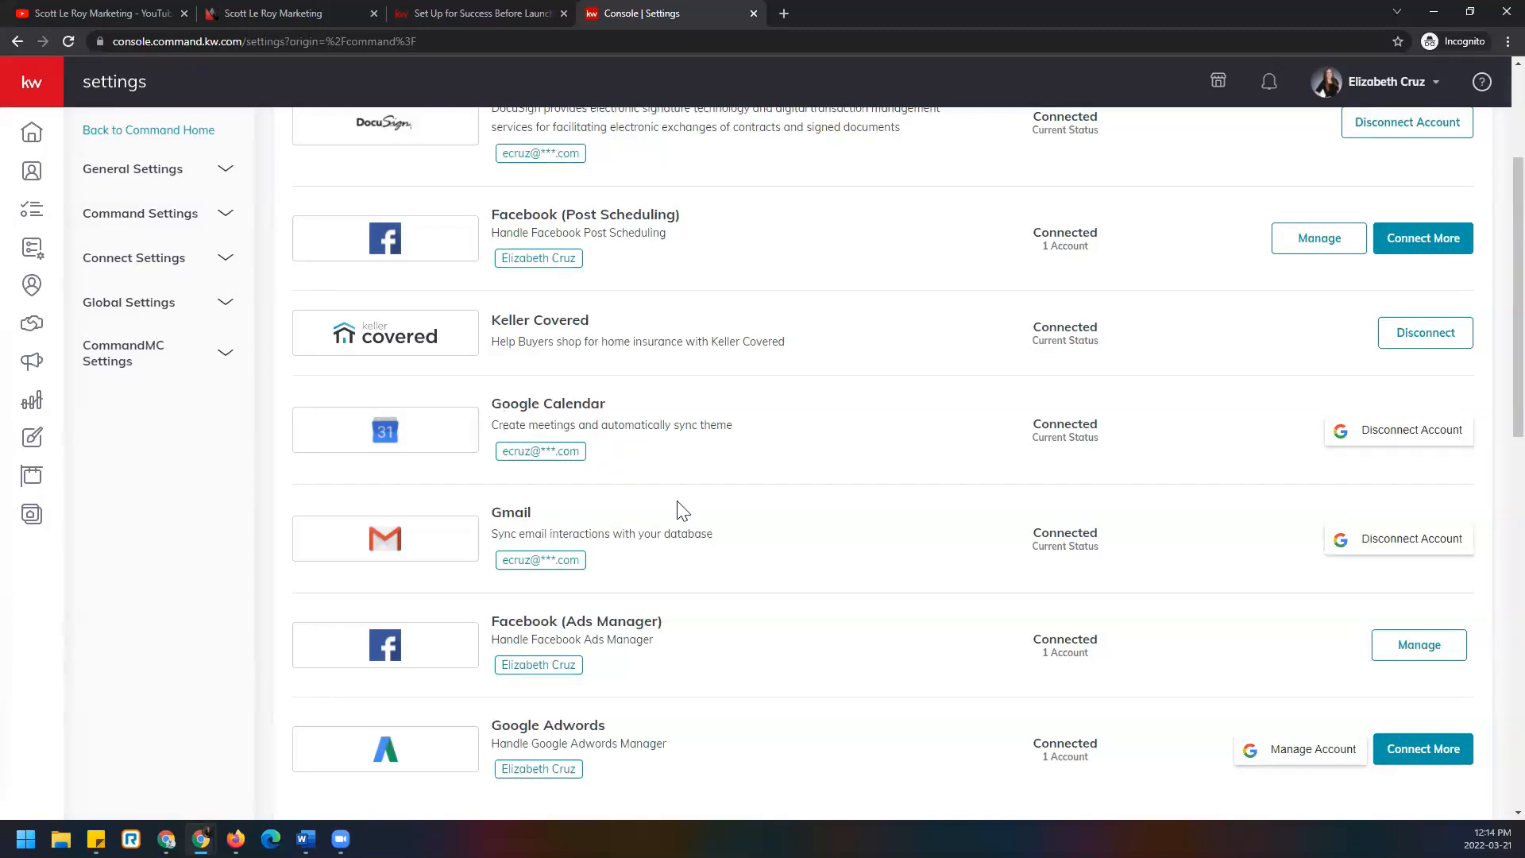
Scroll past Google Adwords to the Twitter, Office 365 and Marketing Automation integrations.
scroll(678, 510, up, 3)
scroll(681, 510, down, 3)
scroll(682, 510, down, 7)
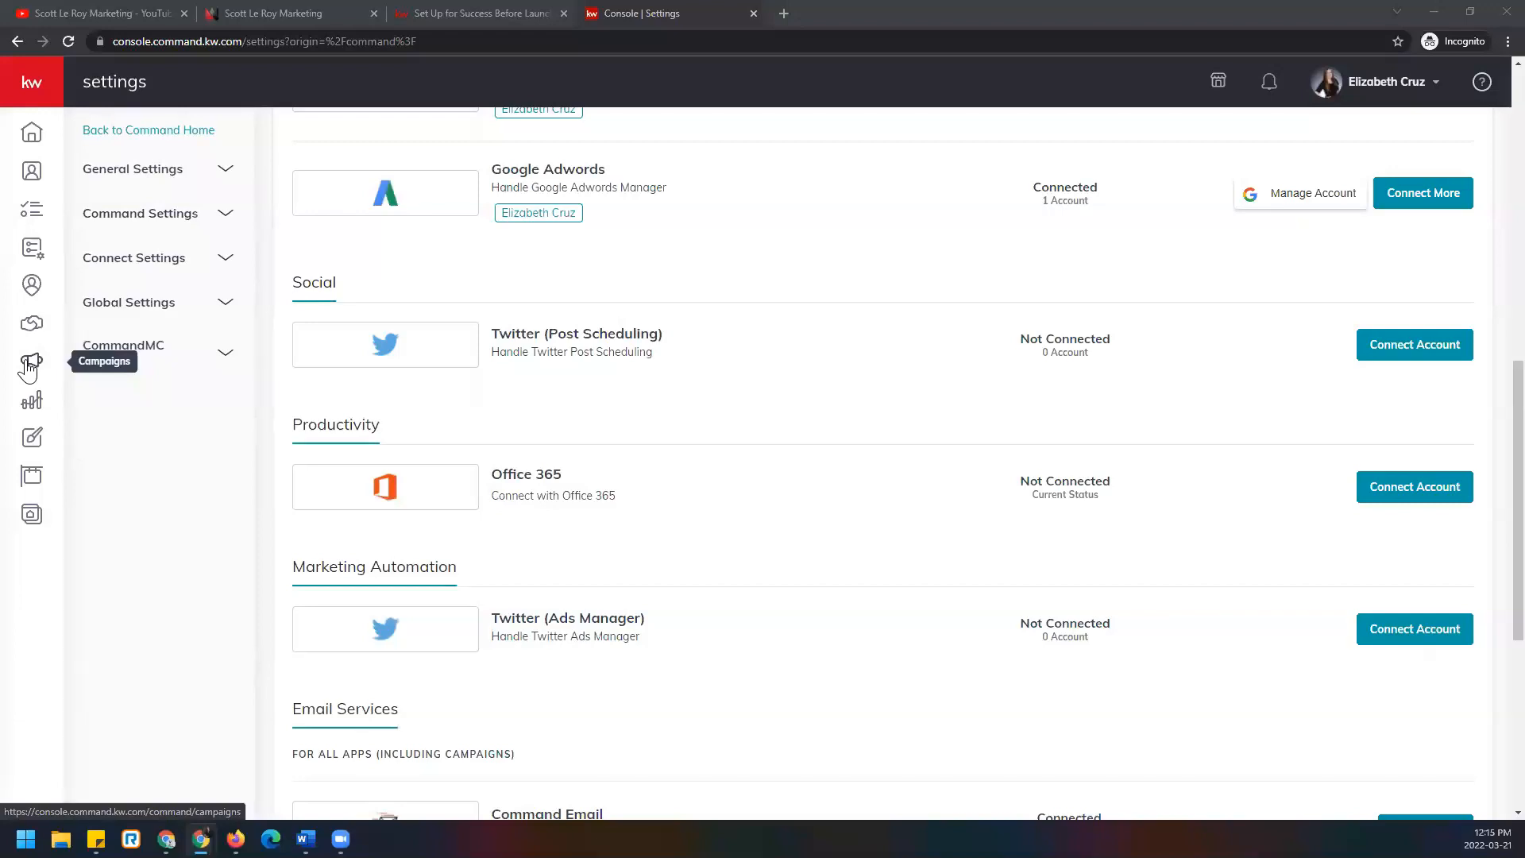
Expand the left navigation from the kw logo and go to Campaigns.
click(51, 86)
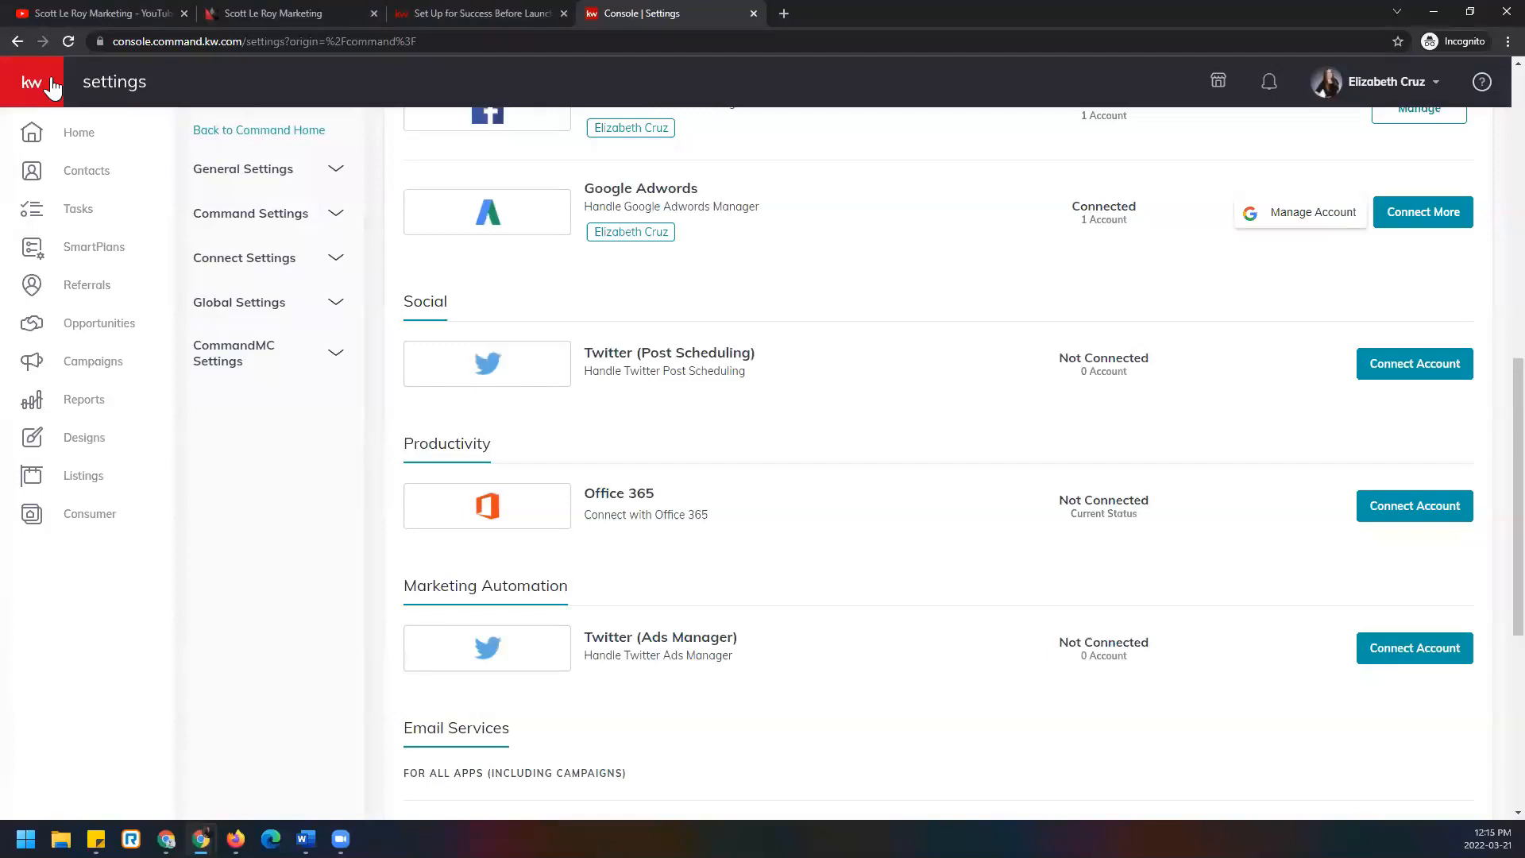
click(146, 376)
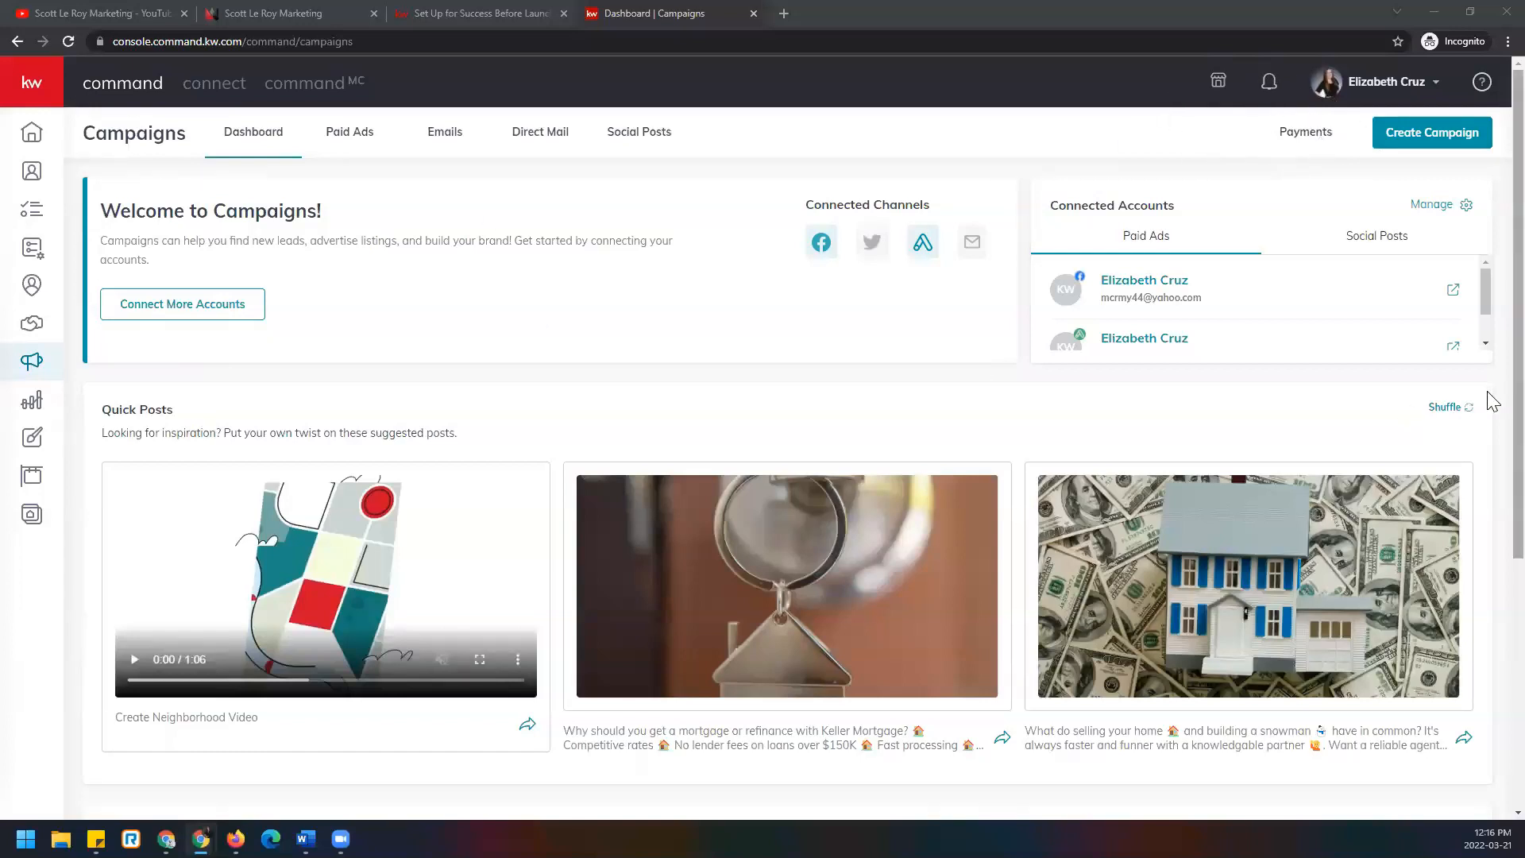
Show the Campaigns Payments page with $0.00 remaining credits and per-channel ad spend.
click(1306, 135)
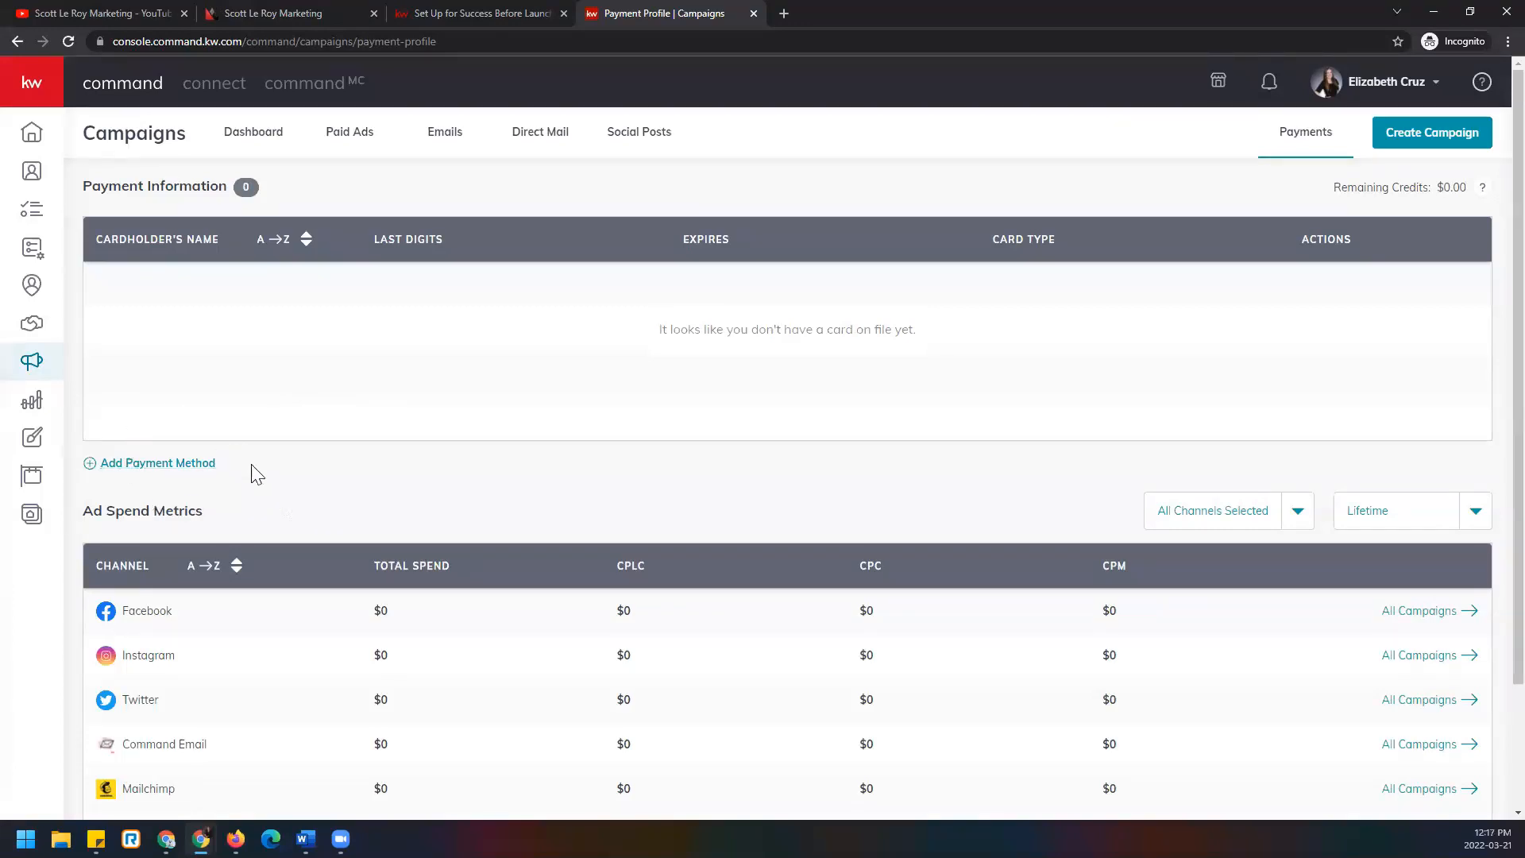
Choose Create Campaign and pick the Social Ad (Paid) campaign type.
click(1434, 148)
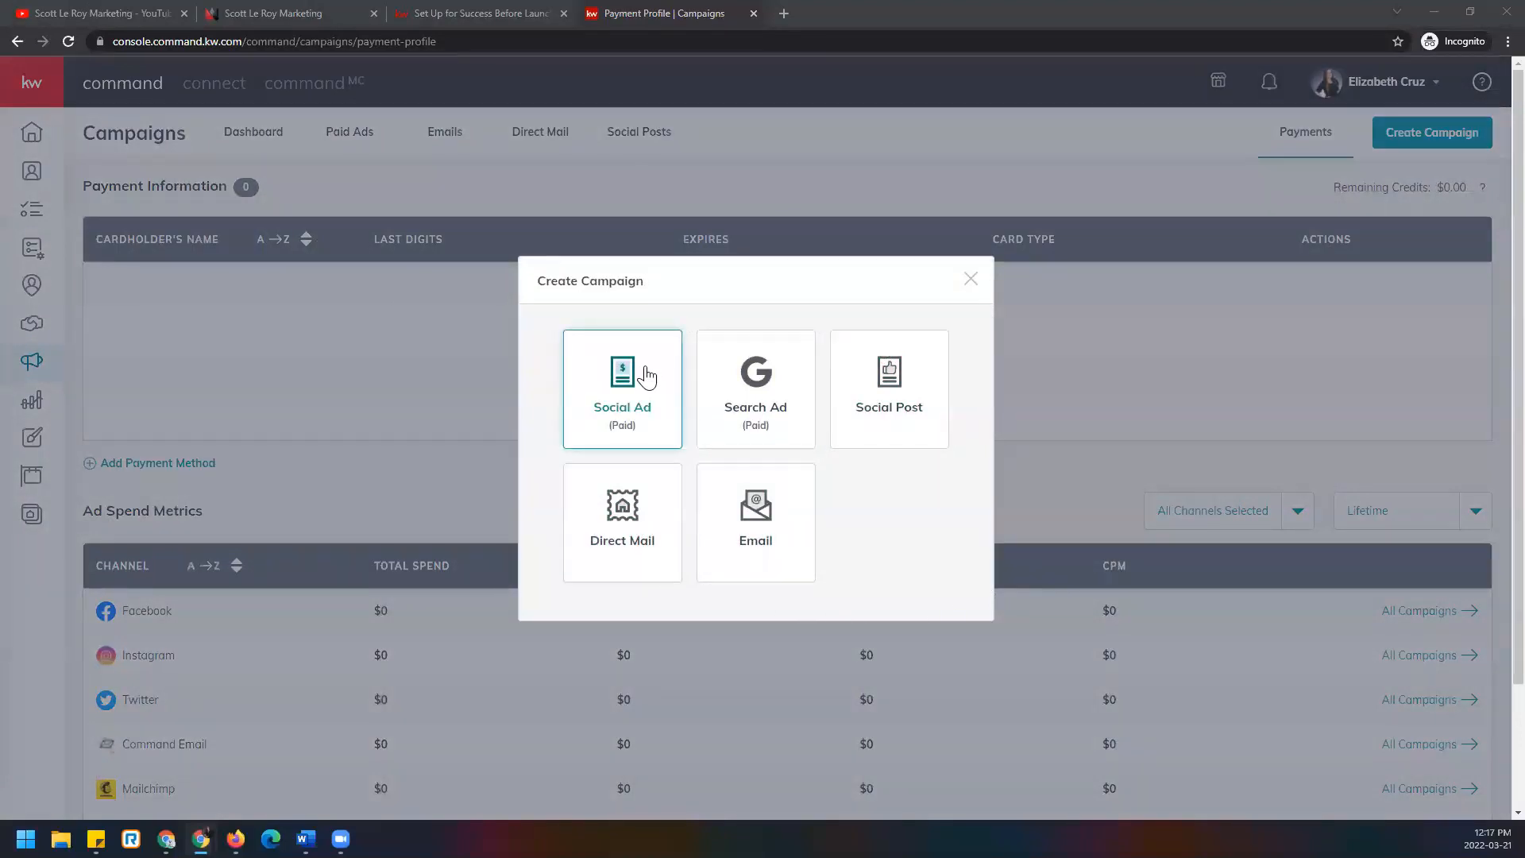
click(646, 377)
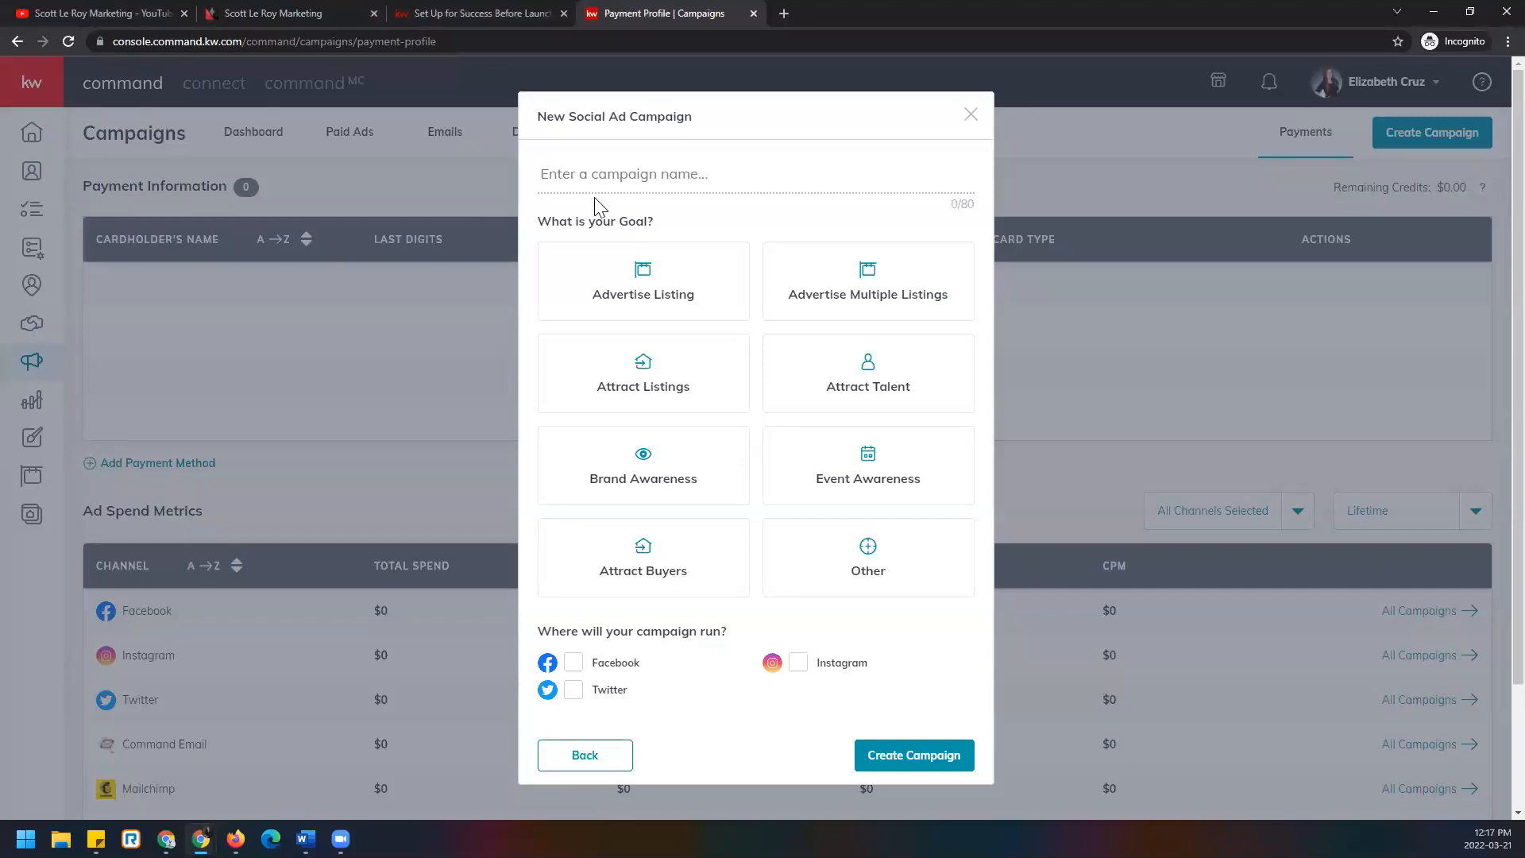
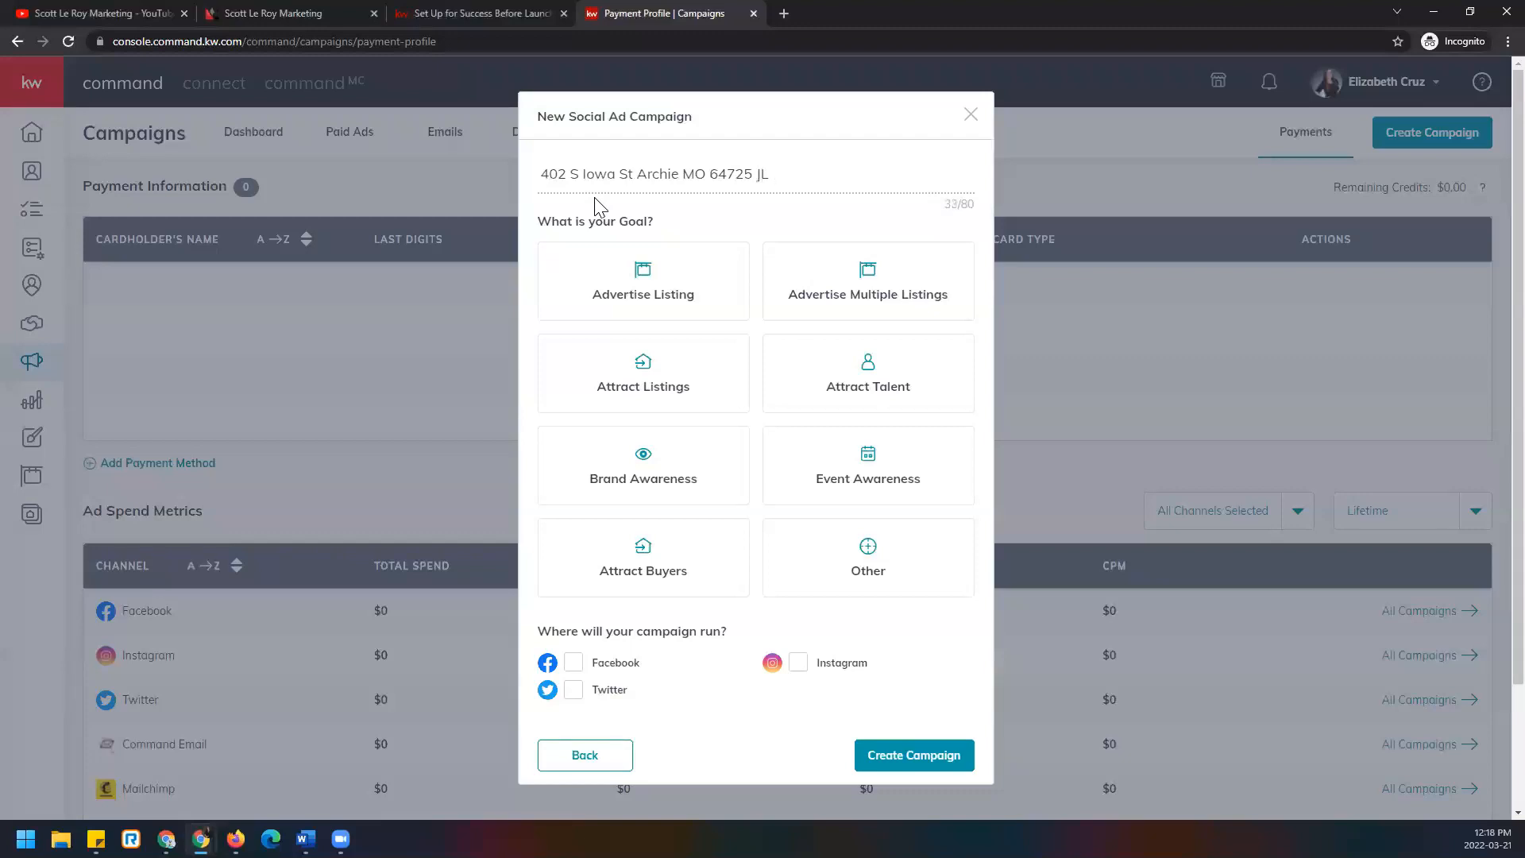
text(AB FB)
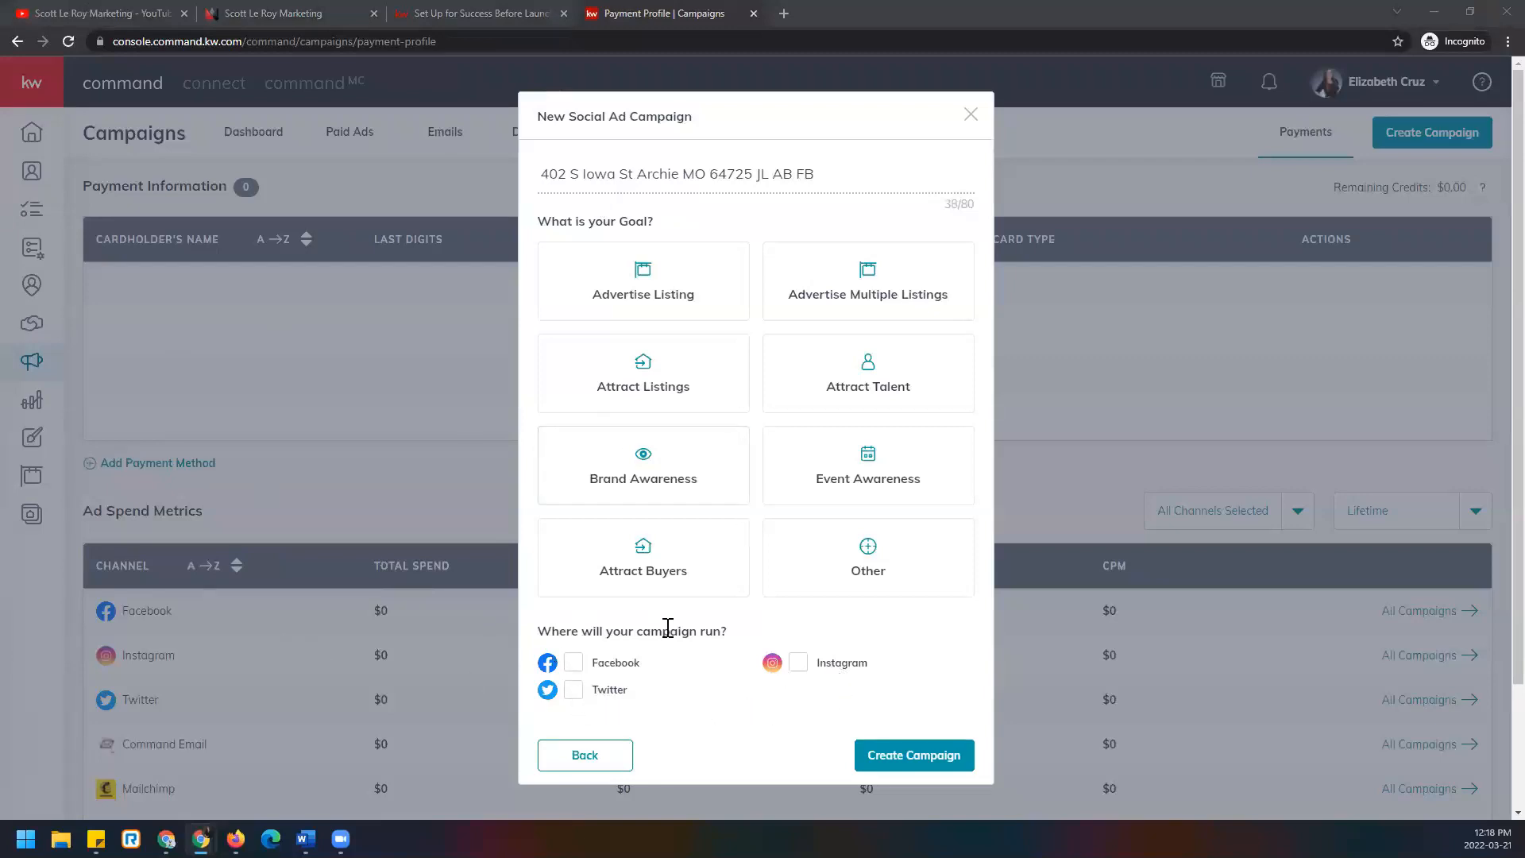
click(822, 179)
drag(822, 180, 757, 176)
key(ctrl+c)
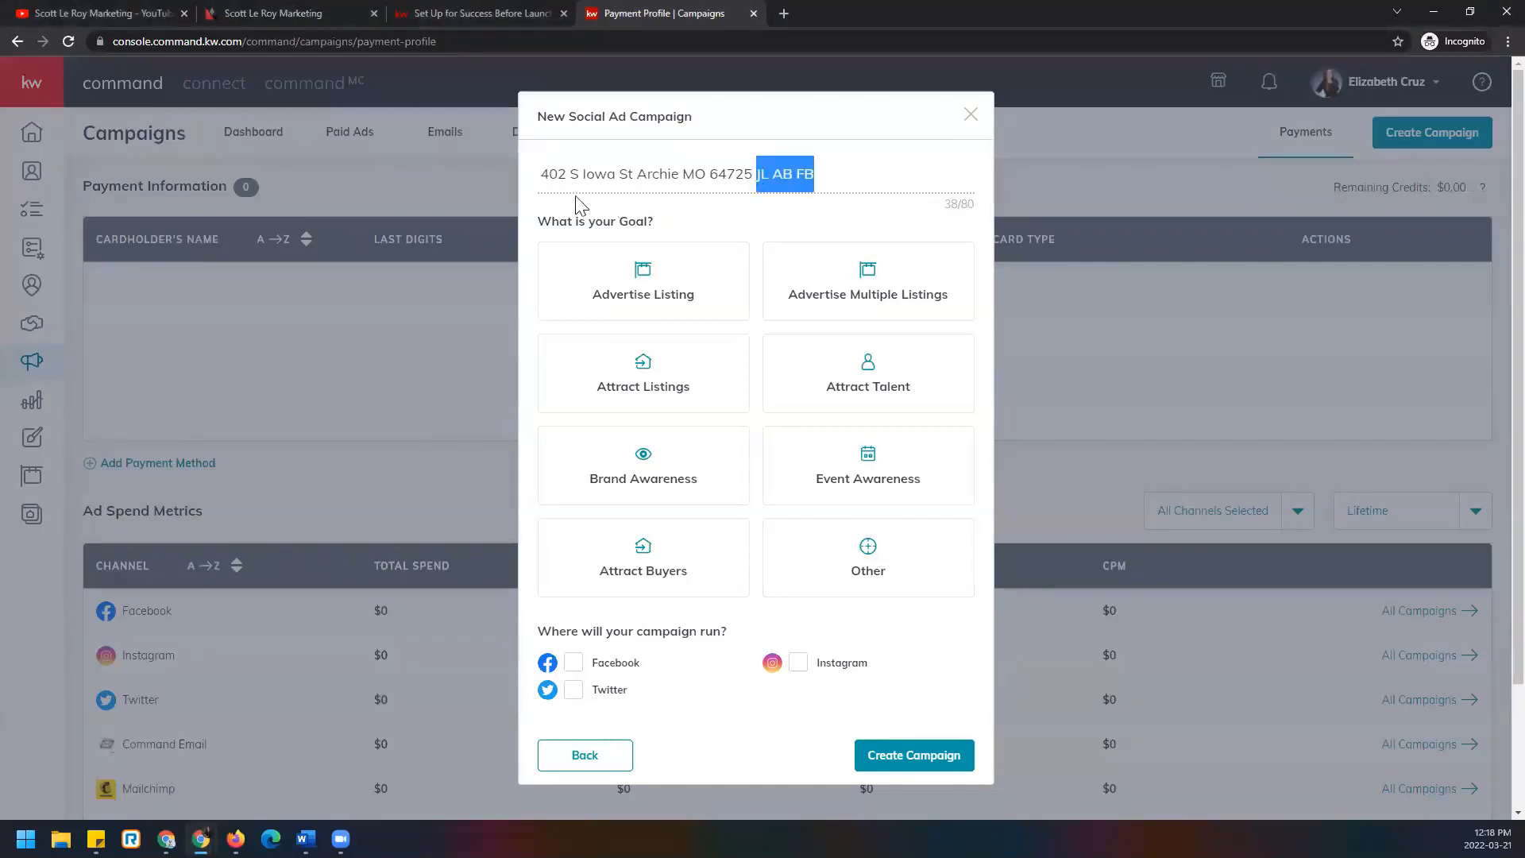
click(541, 173)
key(ctrl+v)
click(874, 176)
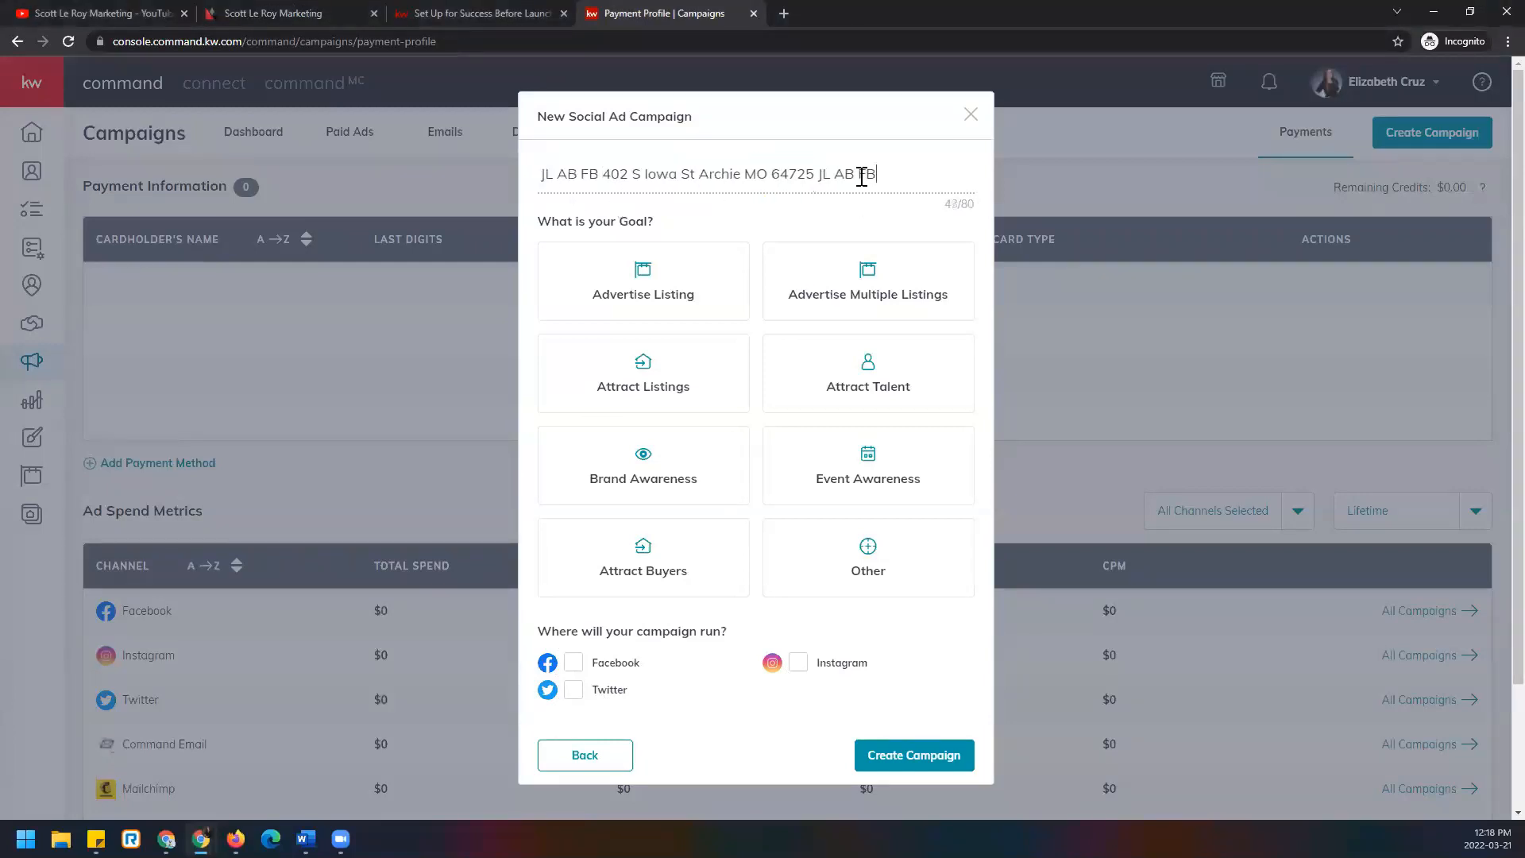
drag(862, 176, 821, 174)
key(BackSpace)
key(BackSpace)
Choose Attract Buyers as the goal and create the campaign.
click(826, 413)
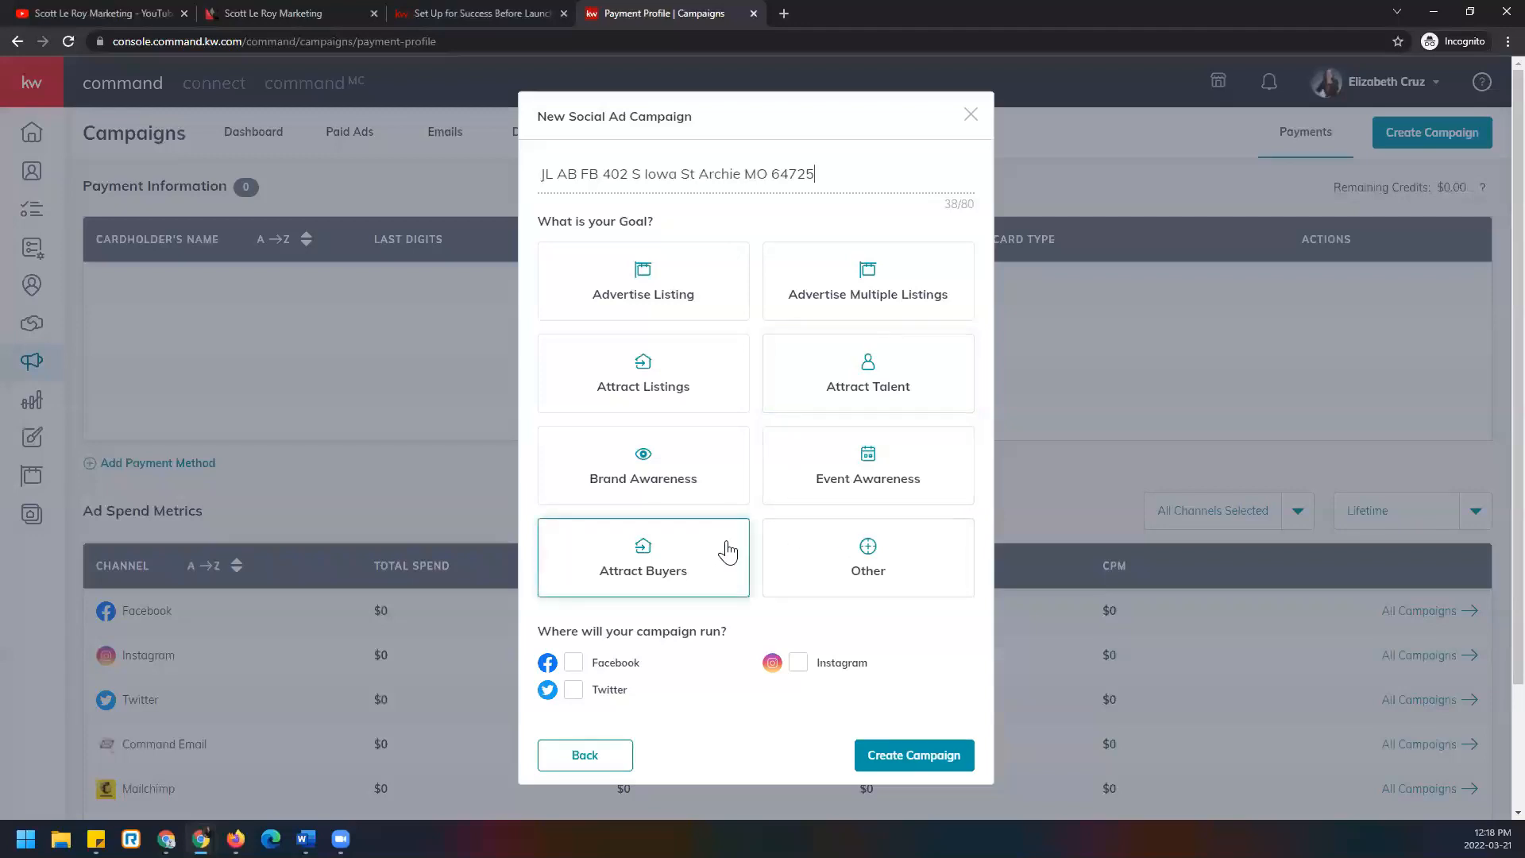
click(726, 552)
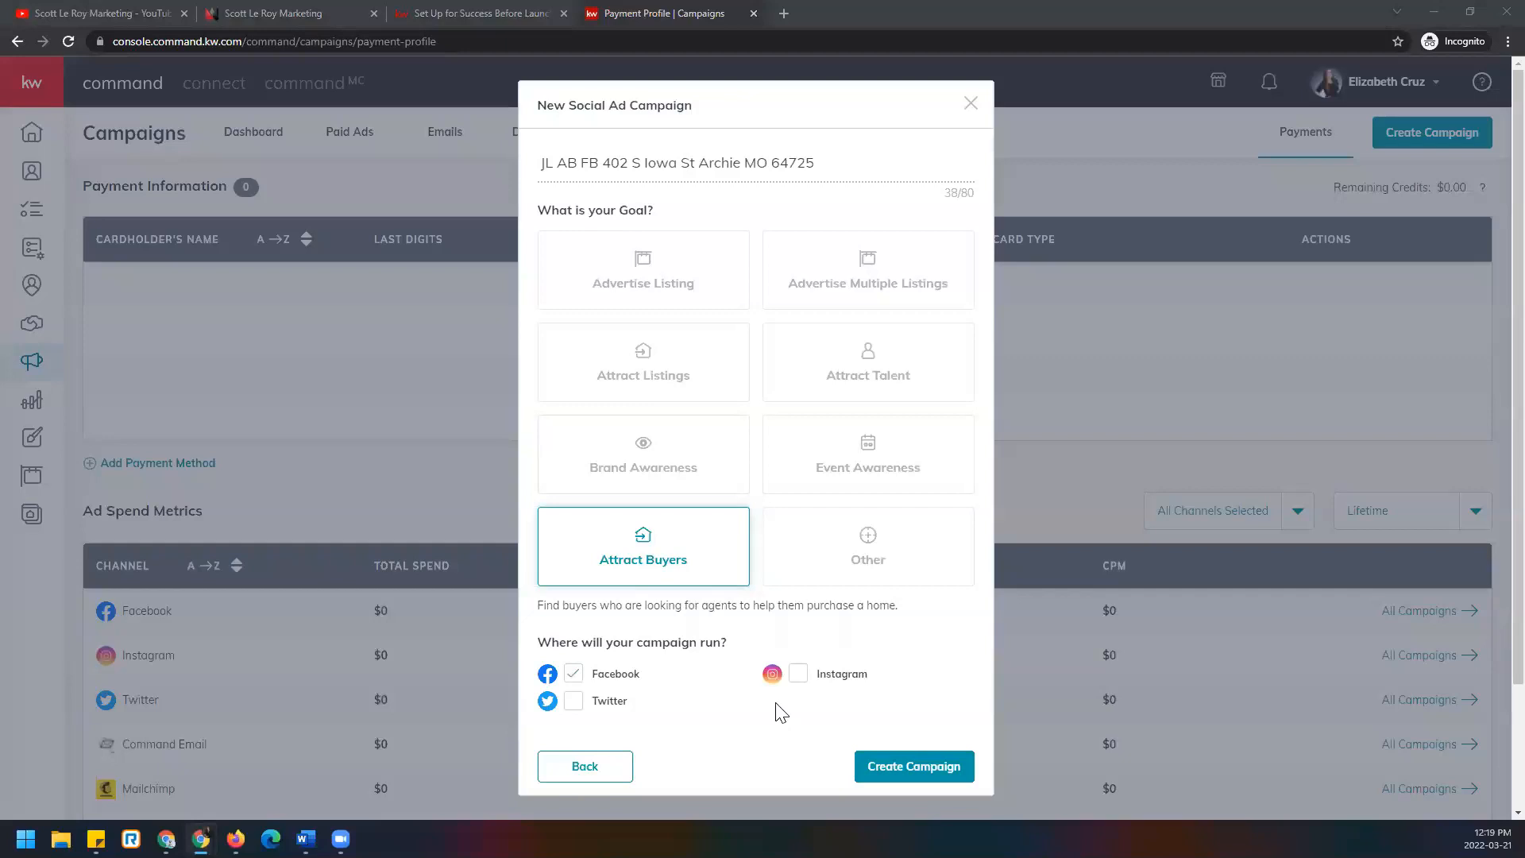
click(907, 769)
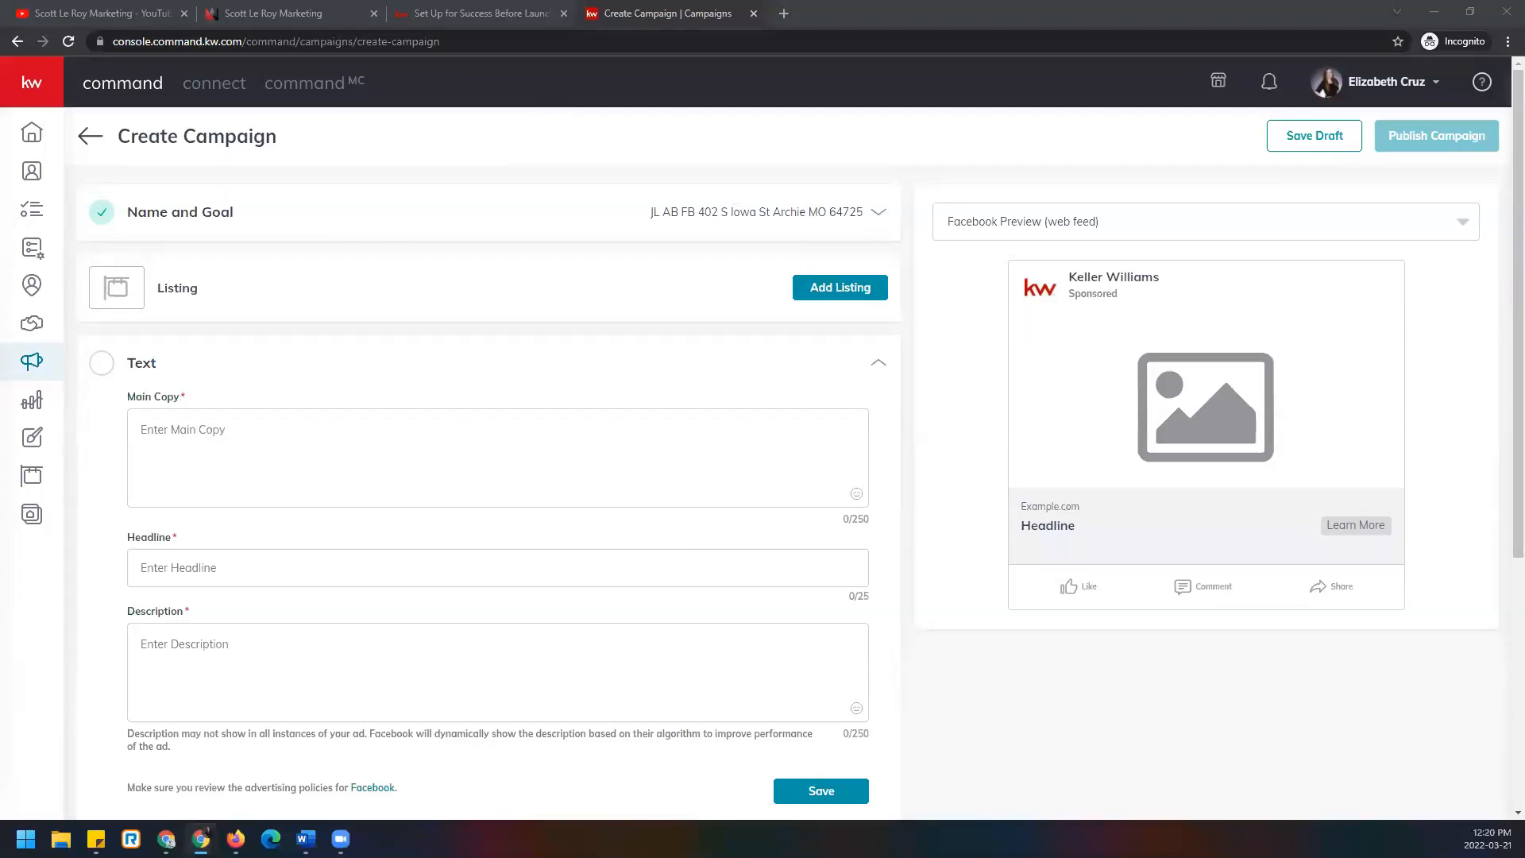
Scroll the Create Campaign page and expand the Name and Goal section again.
scroll(885, 618, down, 2)
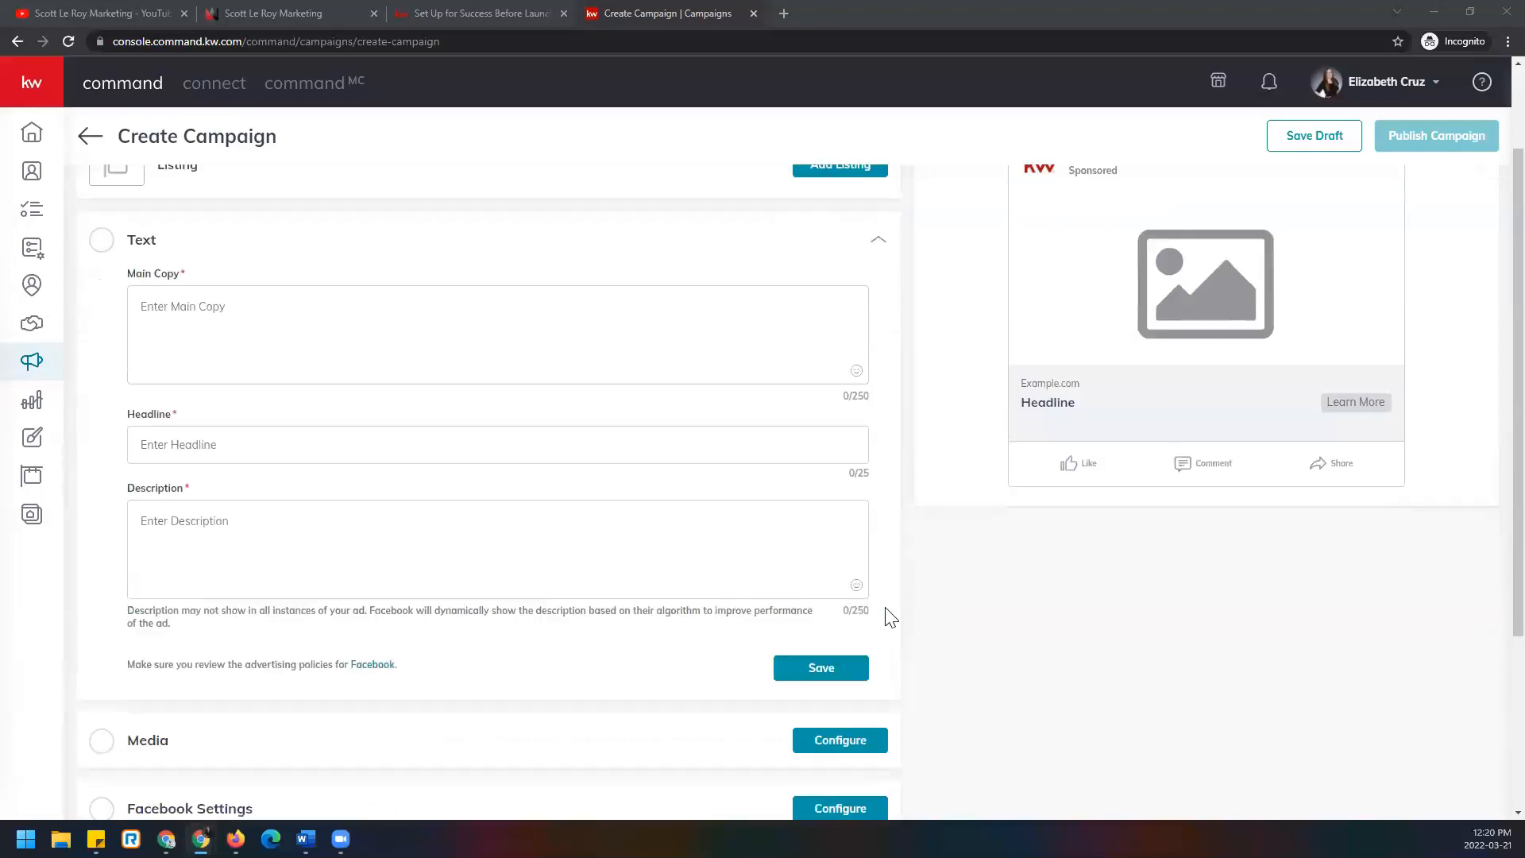
scroll(731, 631, up, 2)
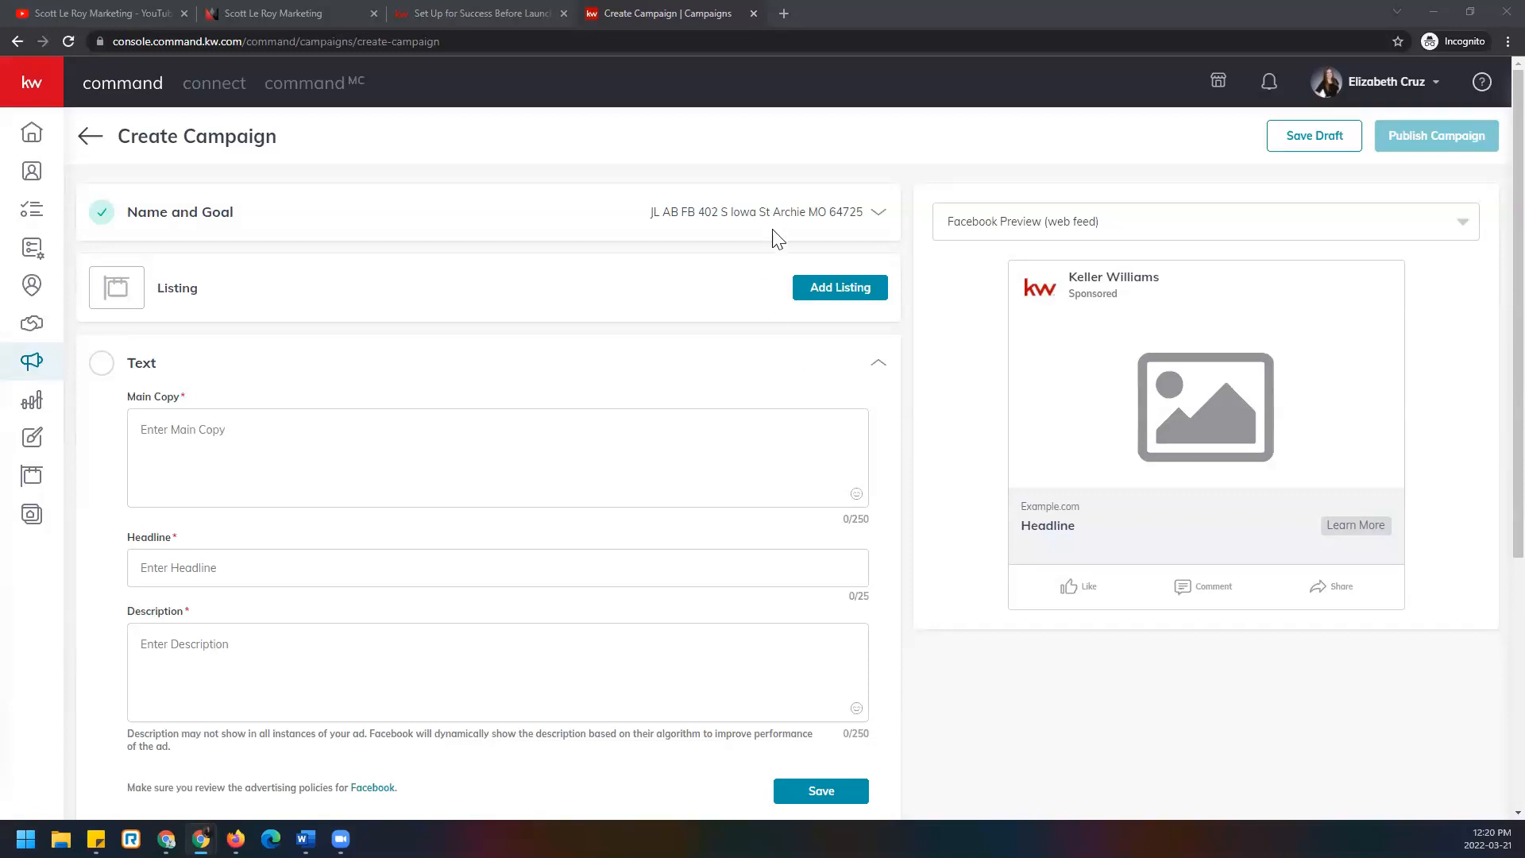
click(859, 212)
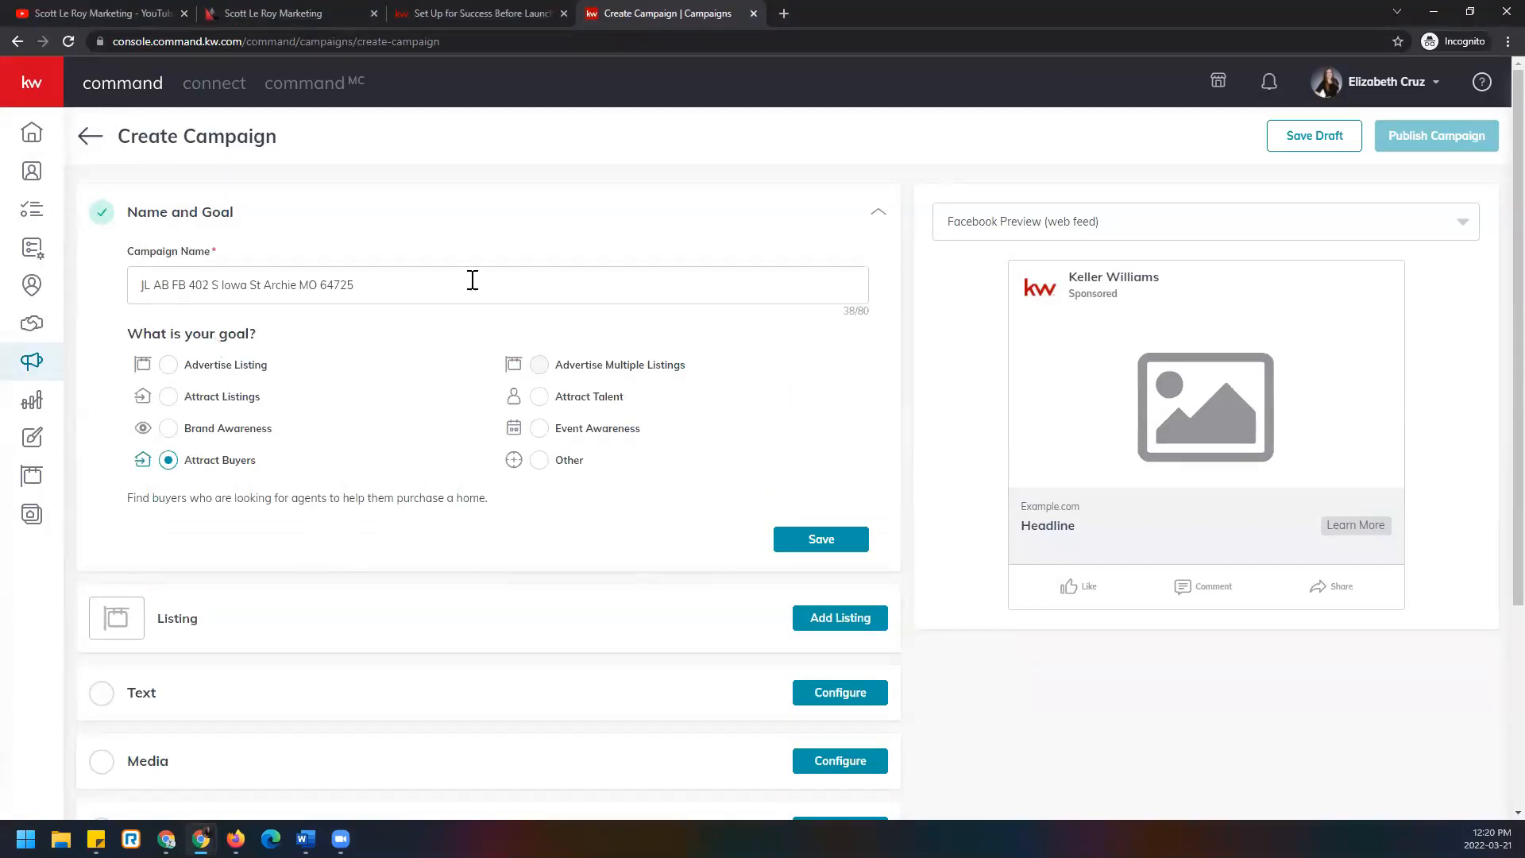
Check the address-based campaign name and save the Name and Goal section.
drag(473, 279, 70, 239)
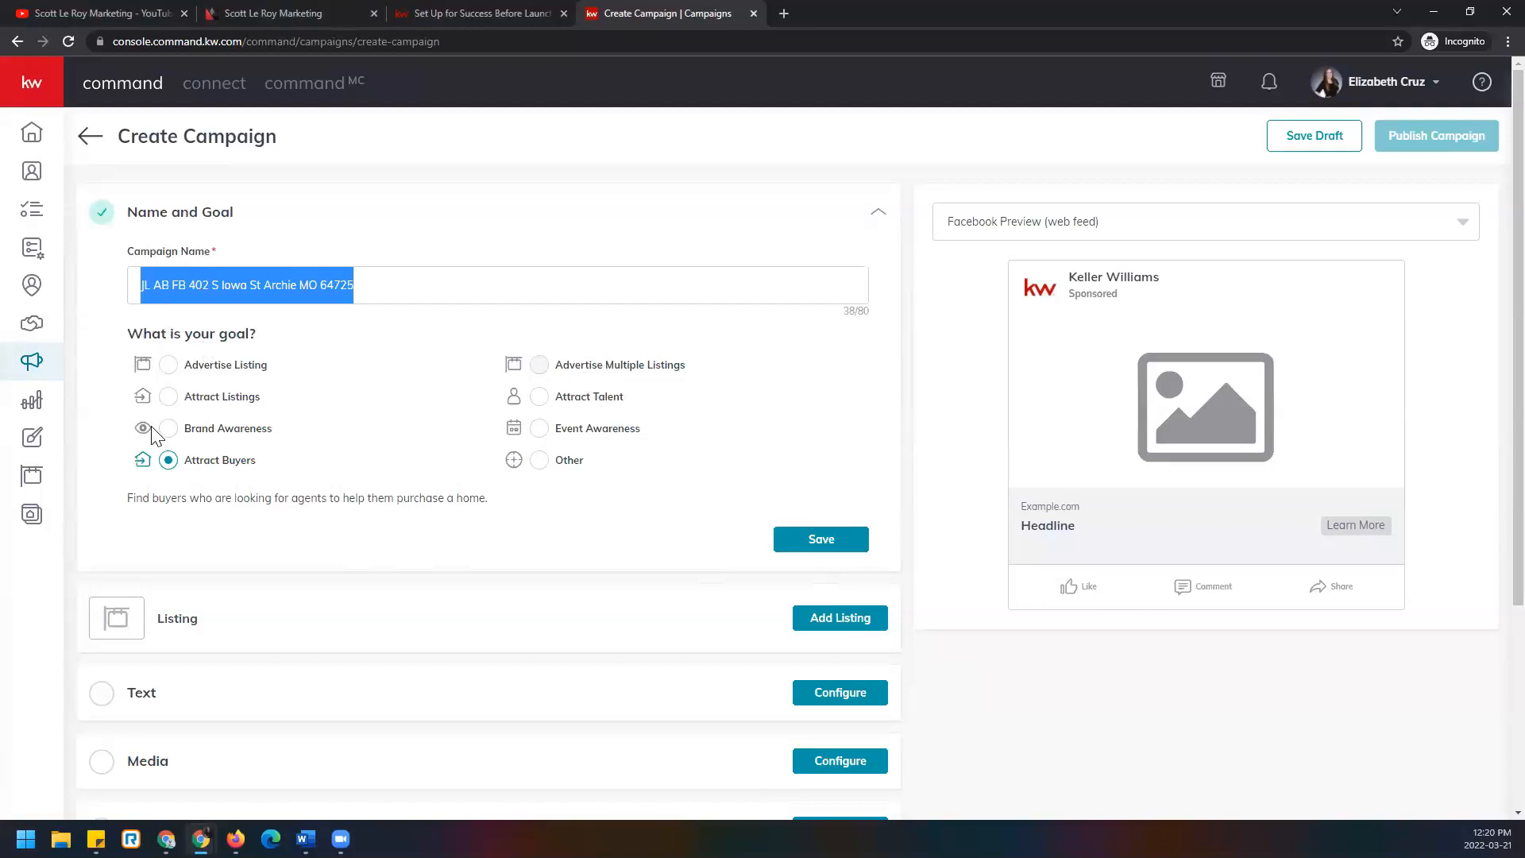
click(849, 548)
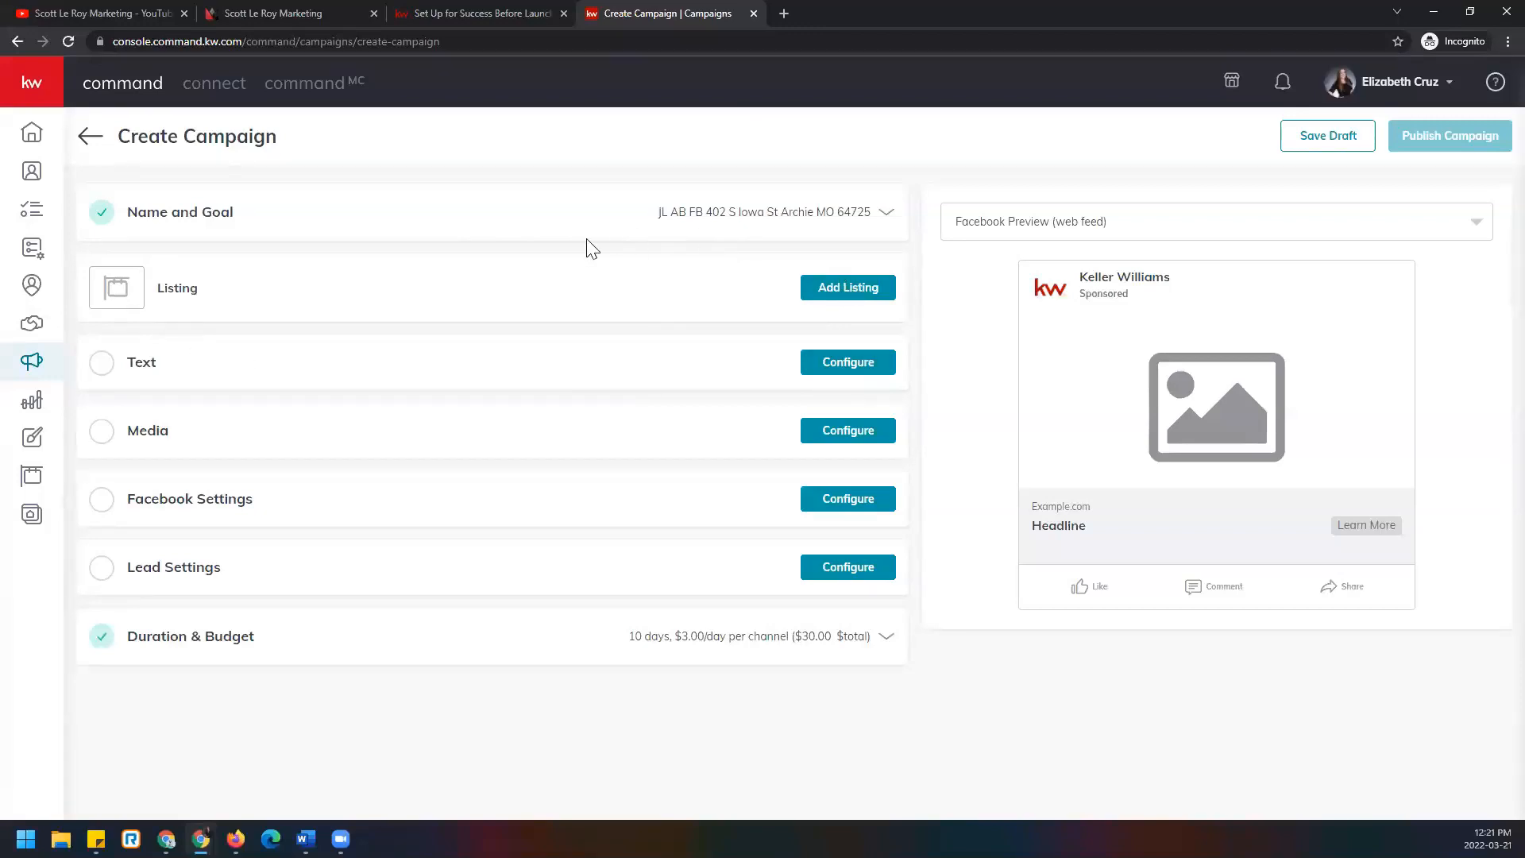
click(884, 294)
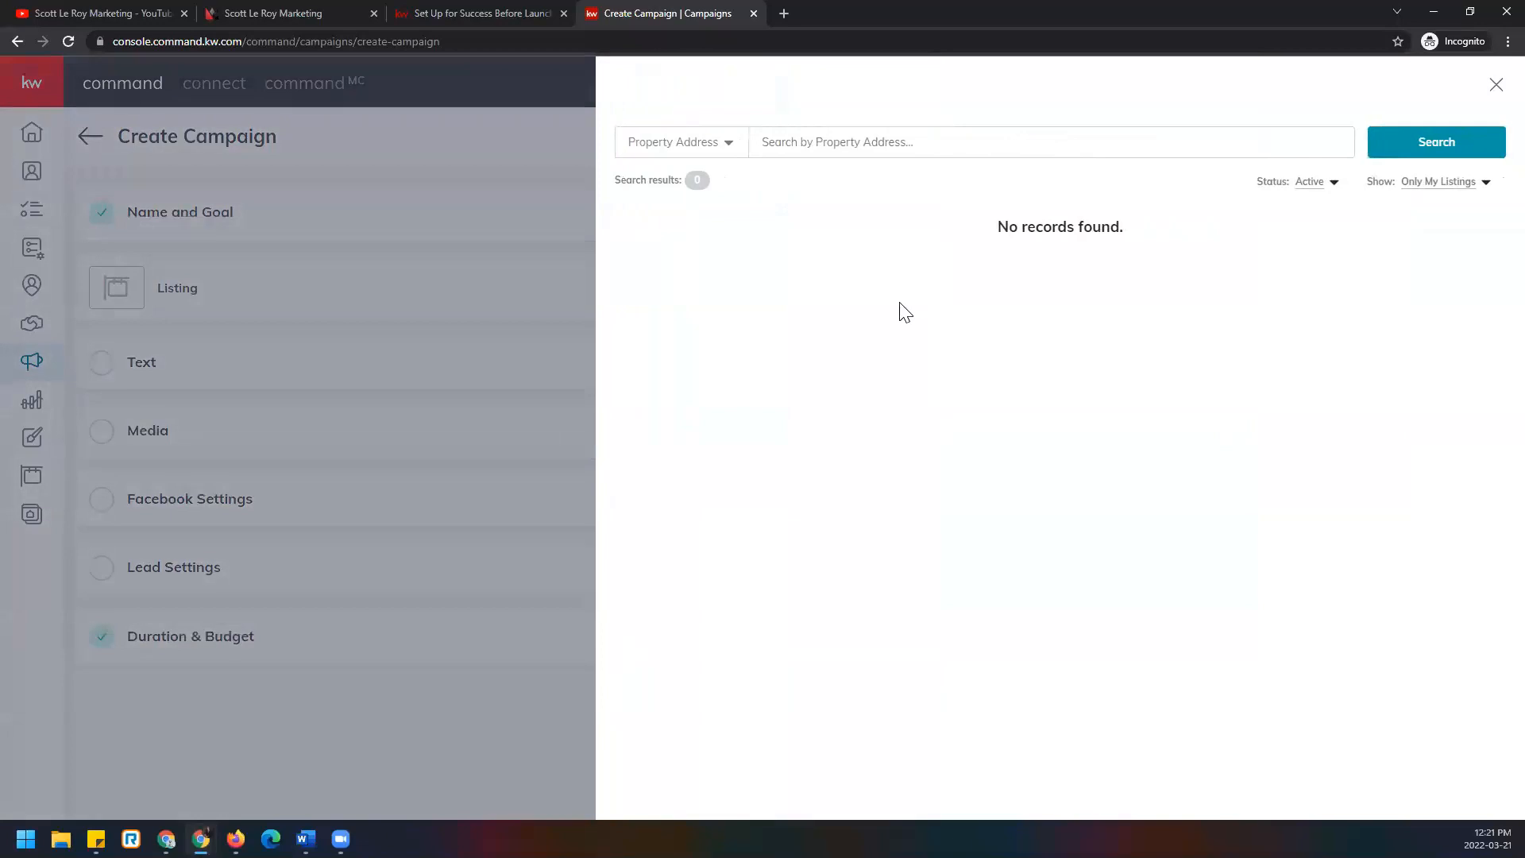
click(805, 135)
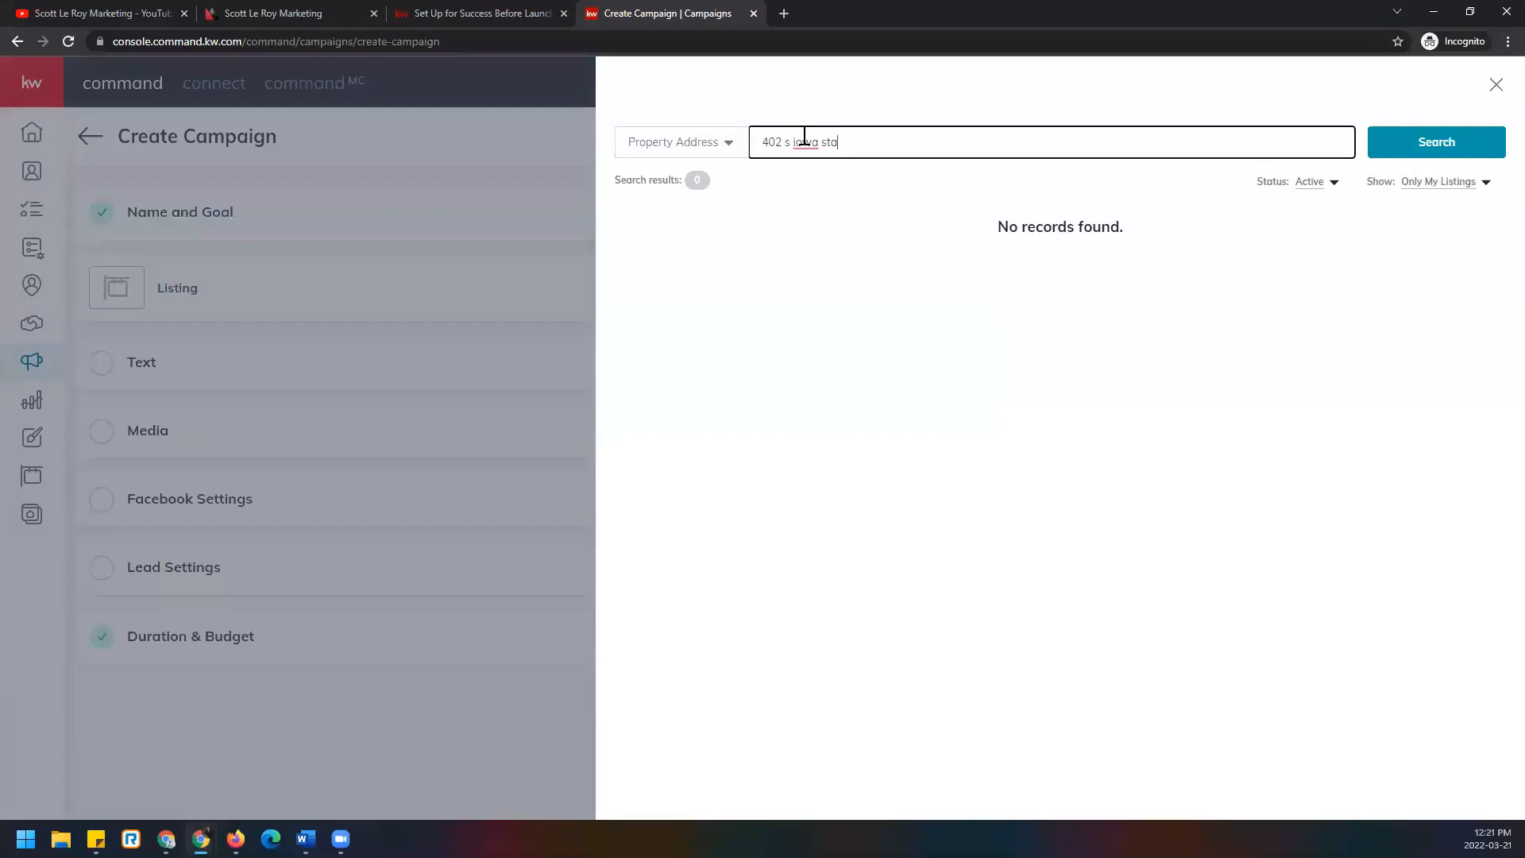
click(728, 144)
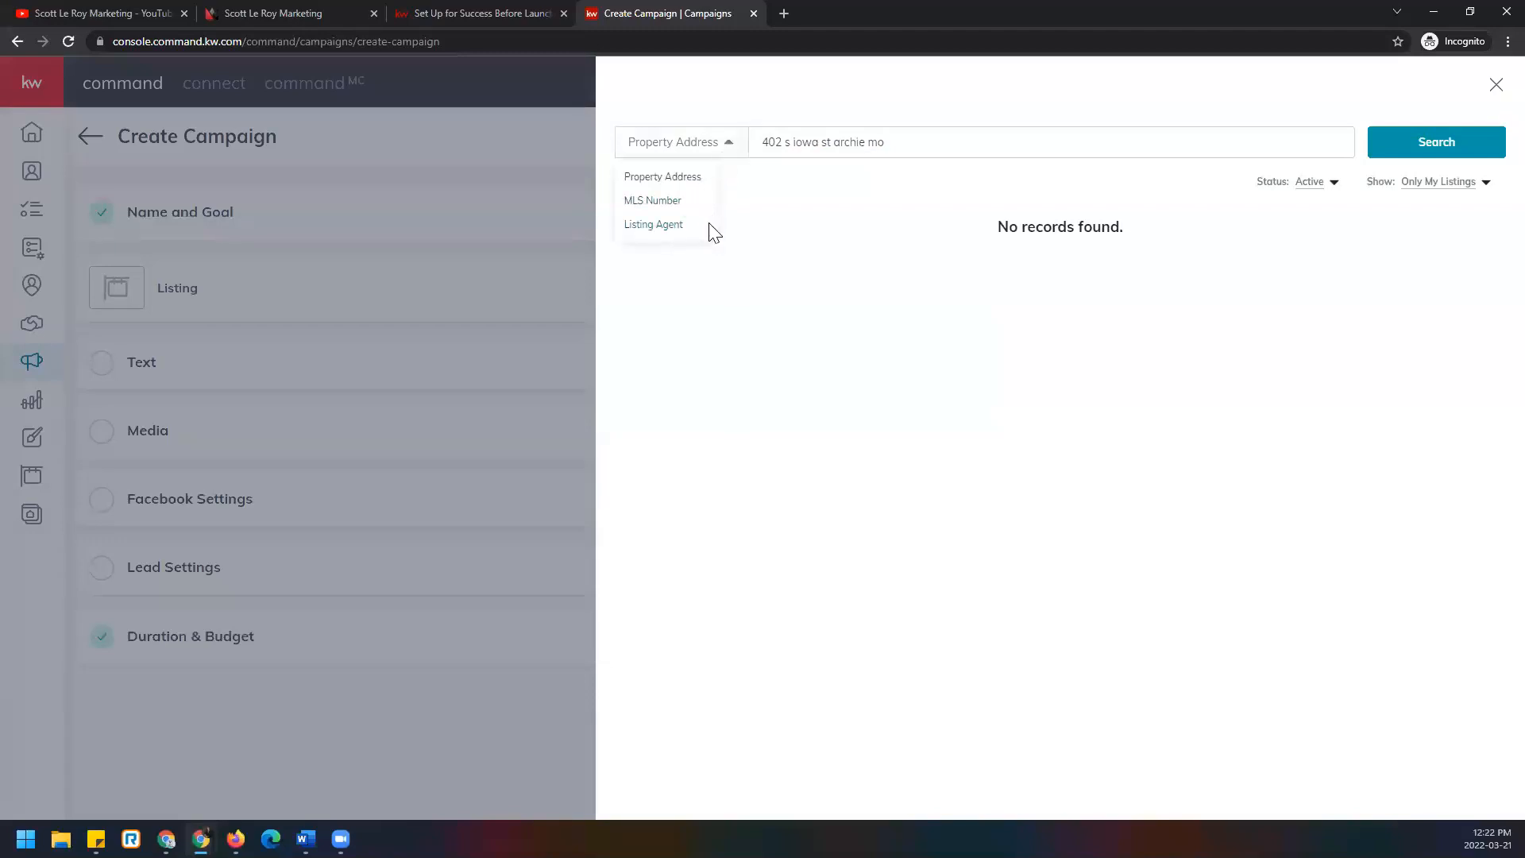
click(960, 137)
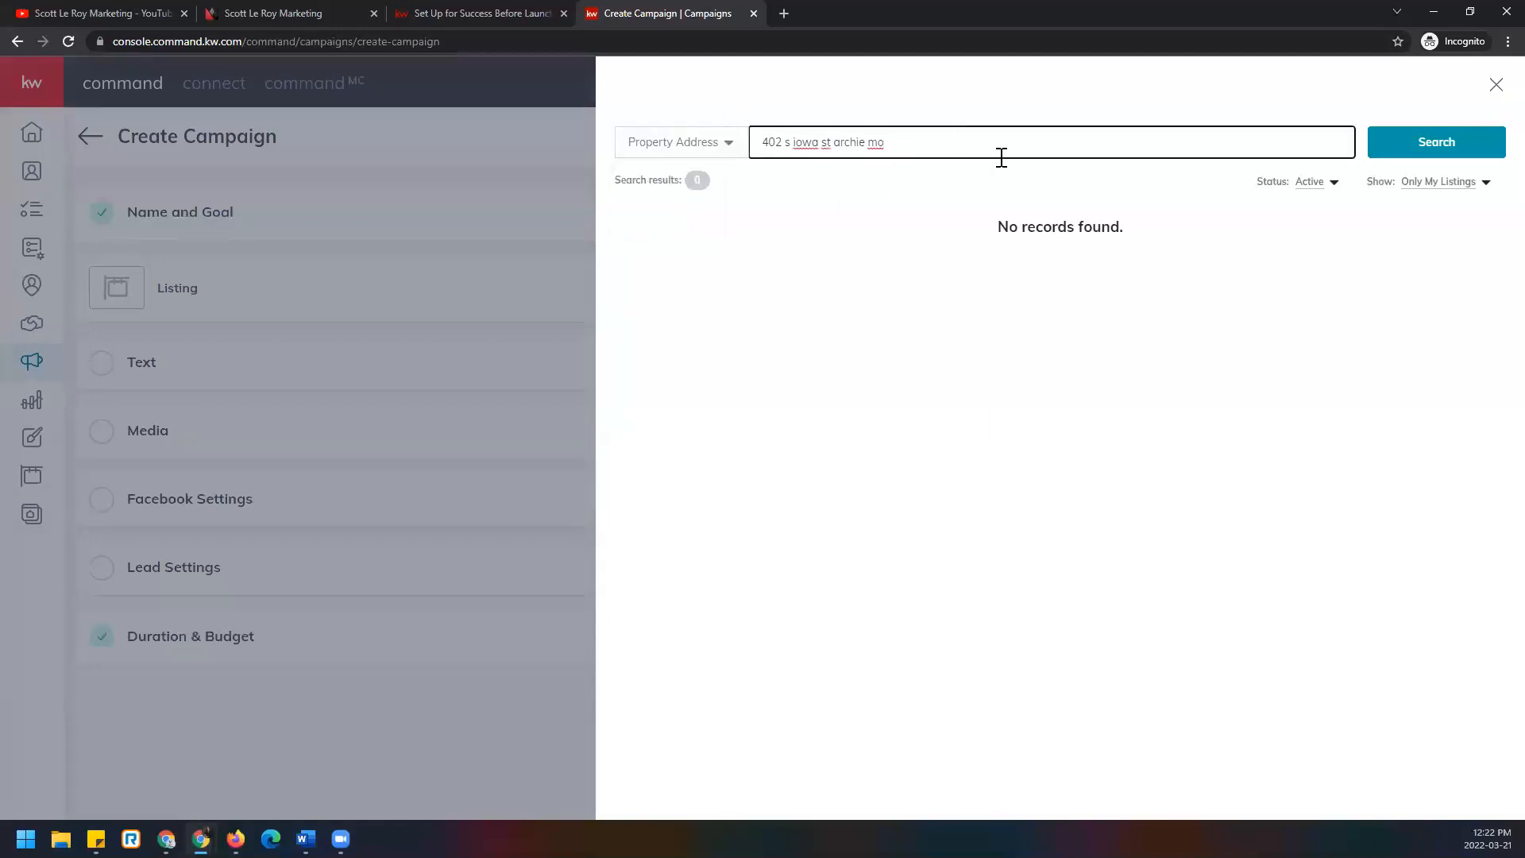
click(1477, 151)
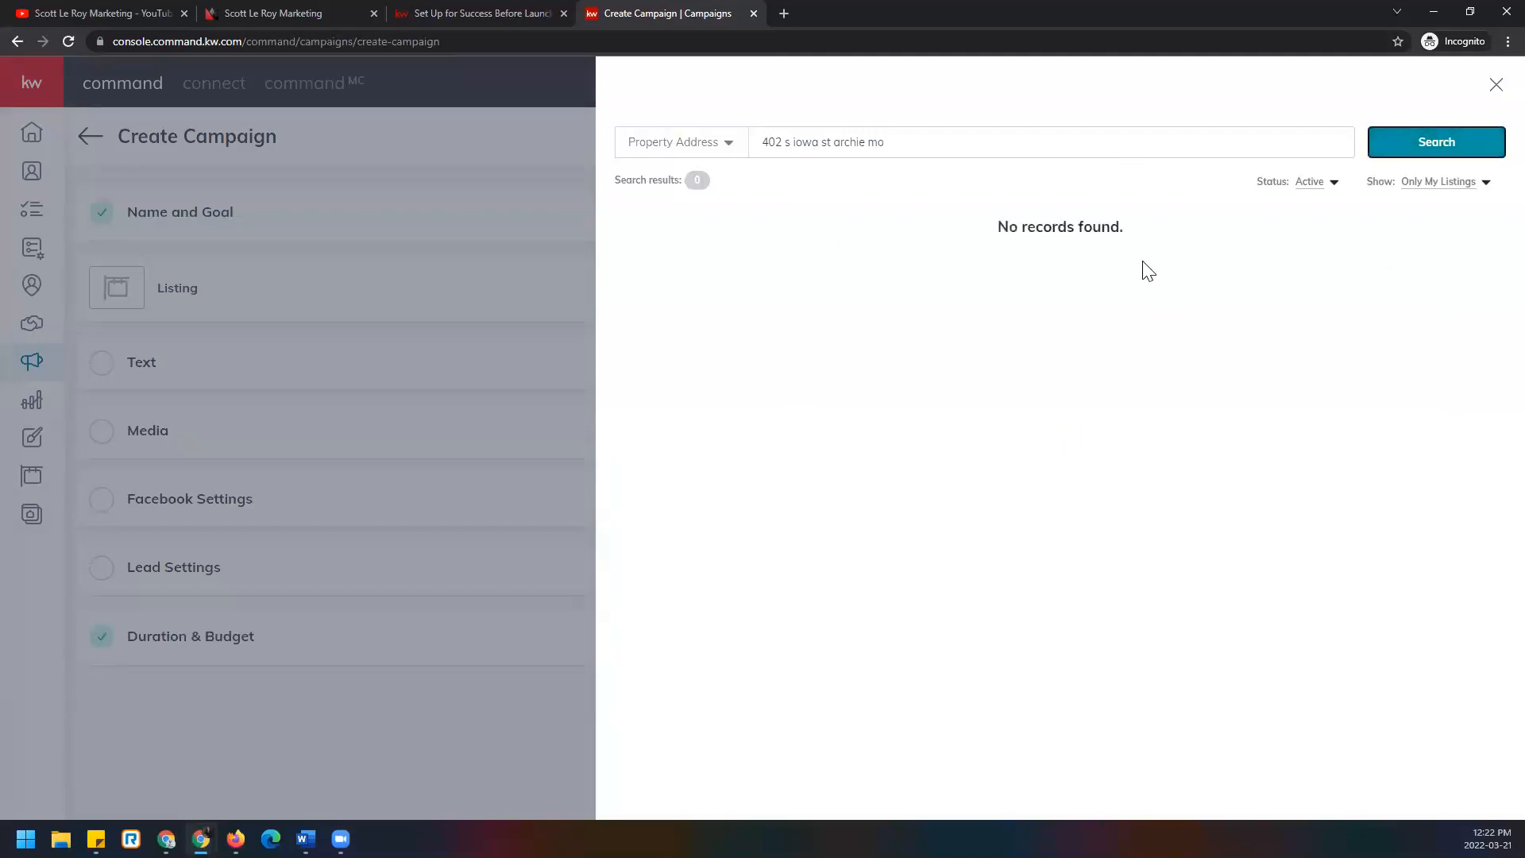
Widen the listing search to All Listings, keeping the status filter on Active.
click(1461, 185)
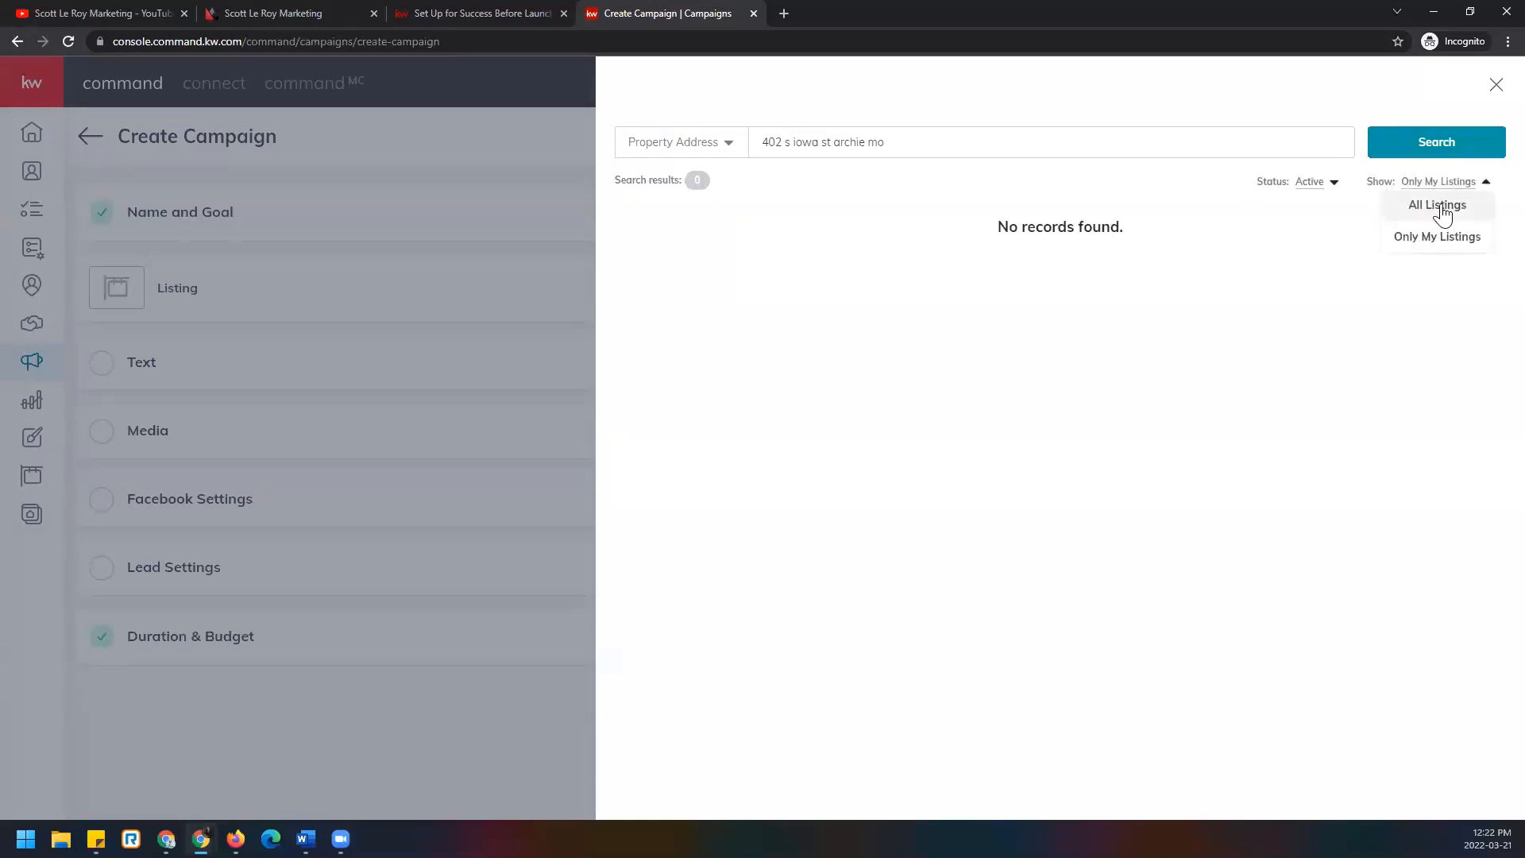
click(1443, 208)
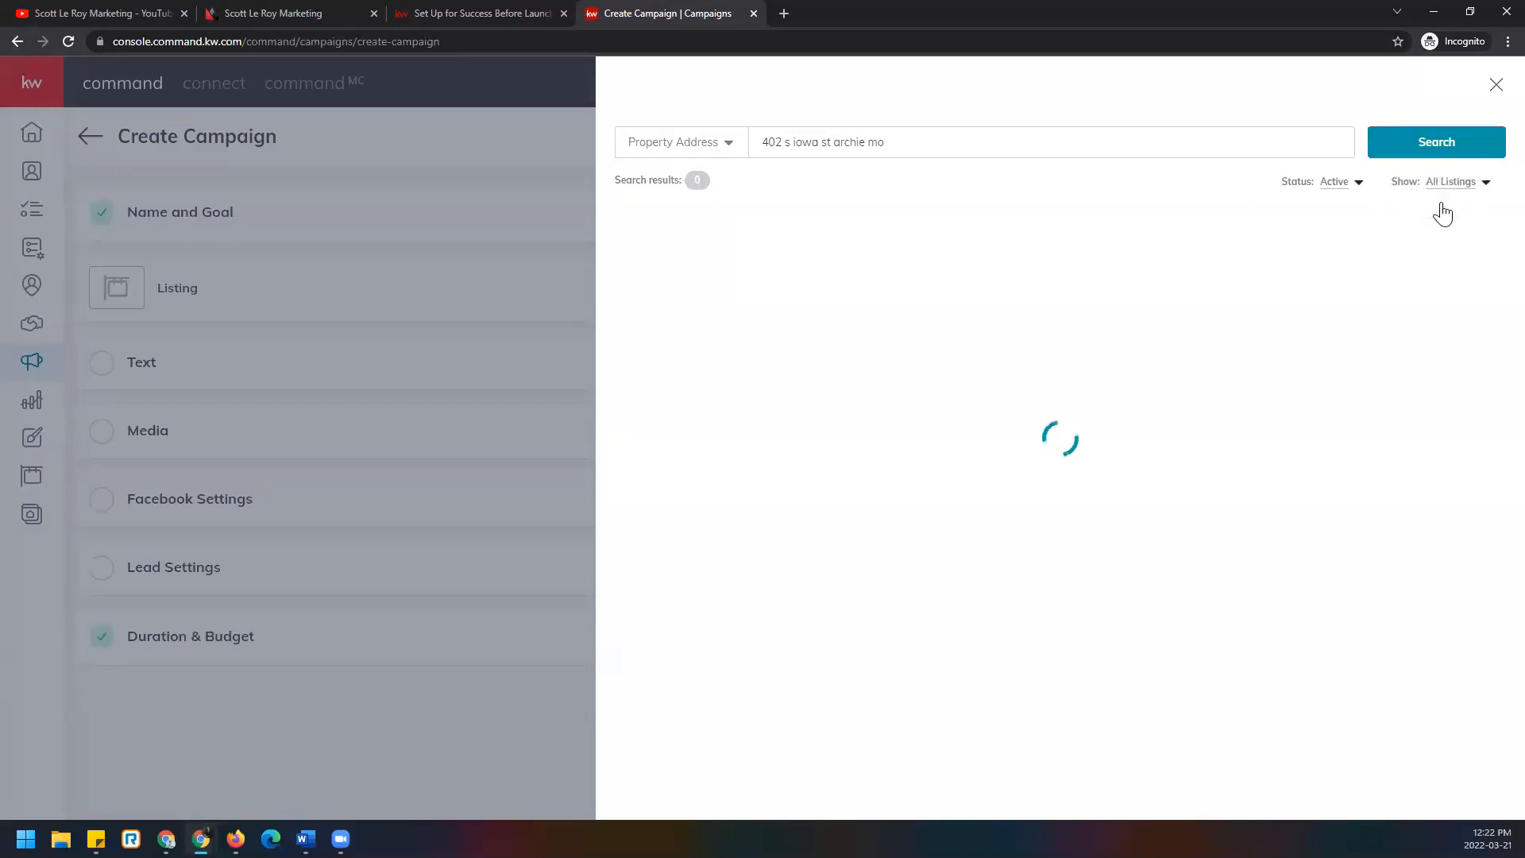
click(1326, 184)
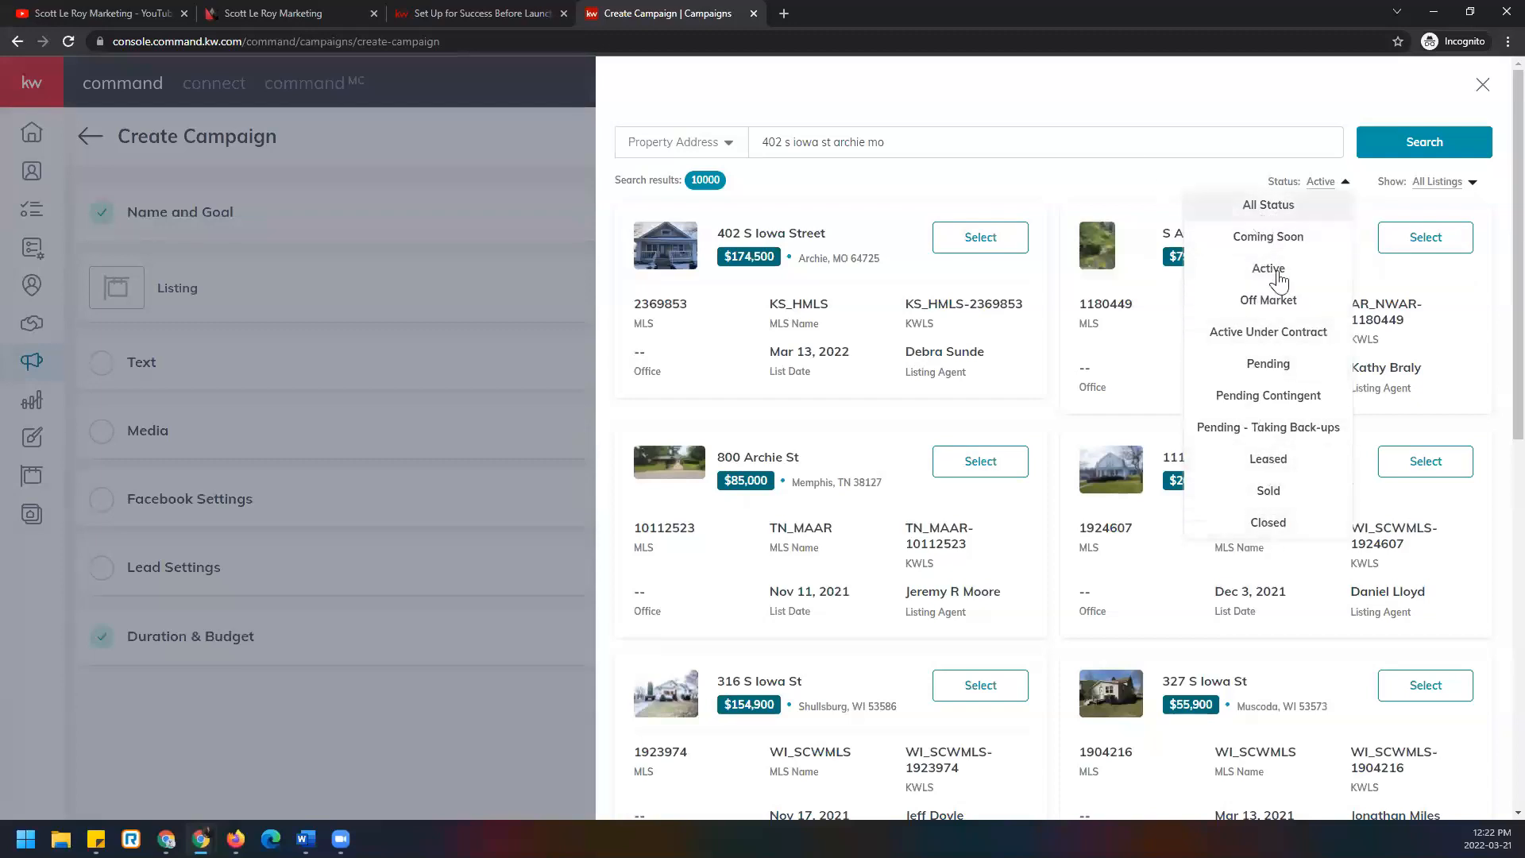
click(1116, 198)
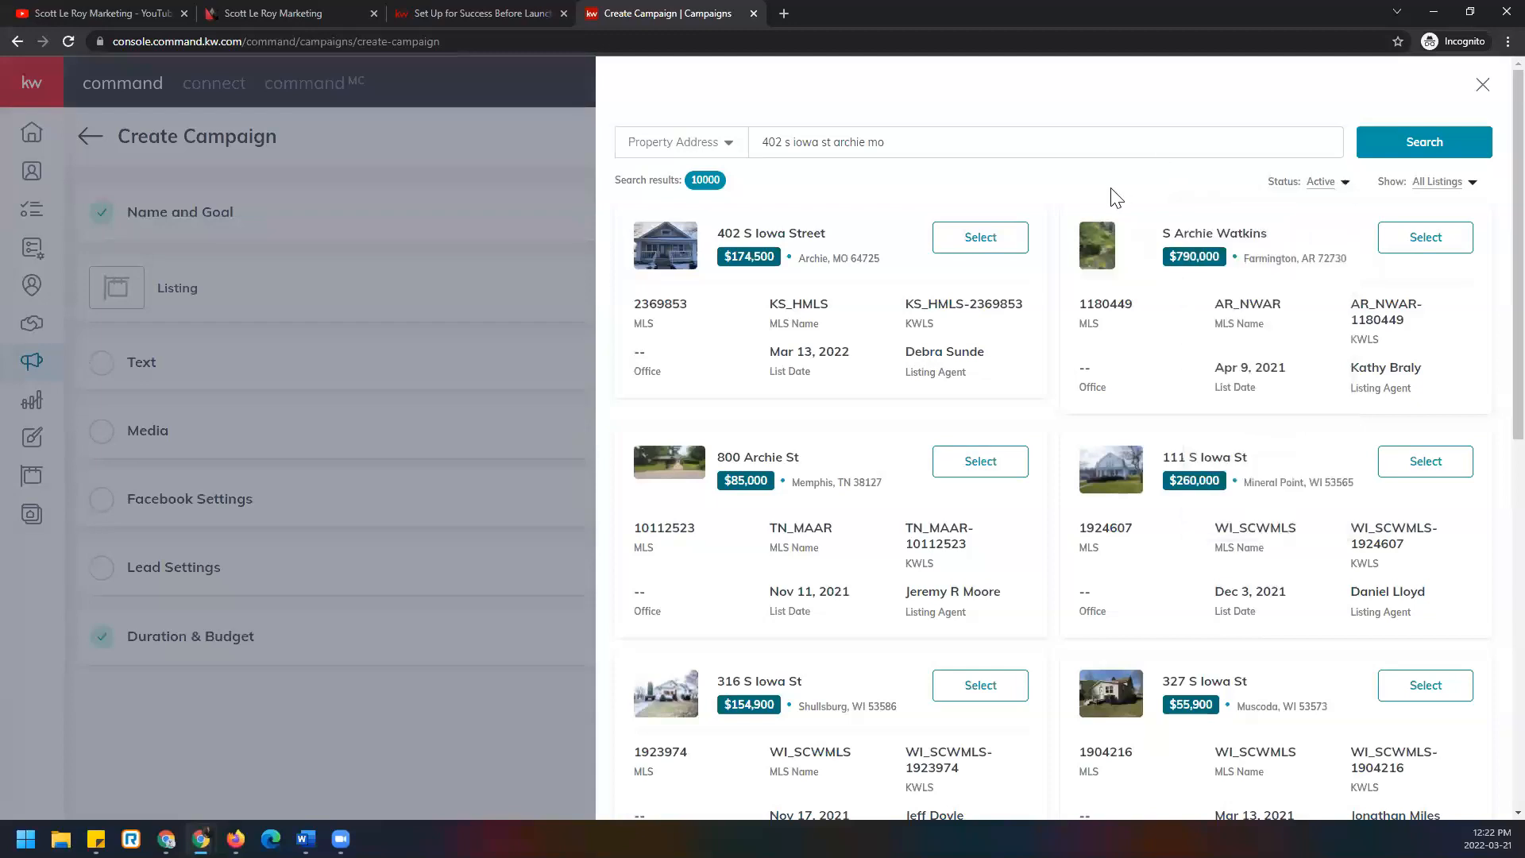
click(996, 246)
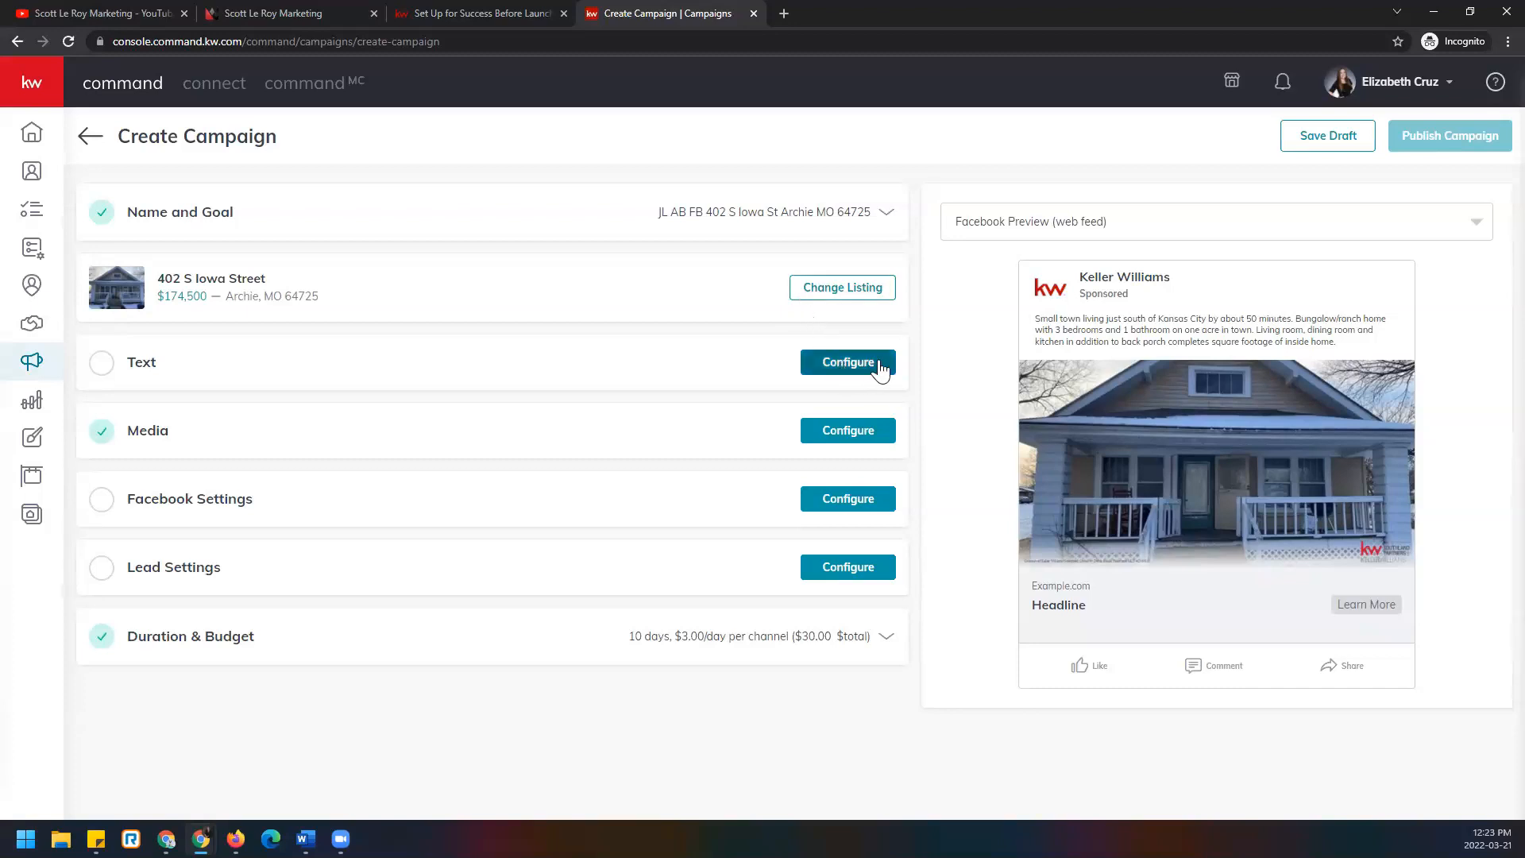
Open the ad Text settings and review the prefilled 240-character main copy.
click(849, 362)
scroll(453, 324, down, 1)
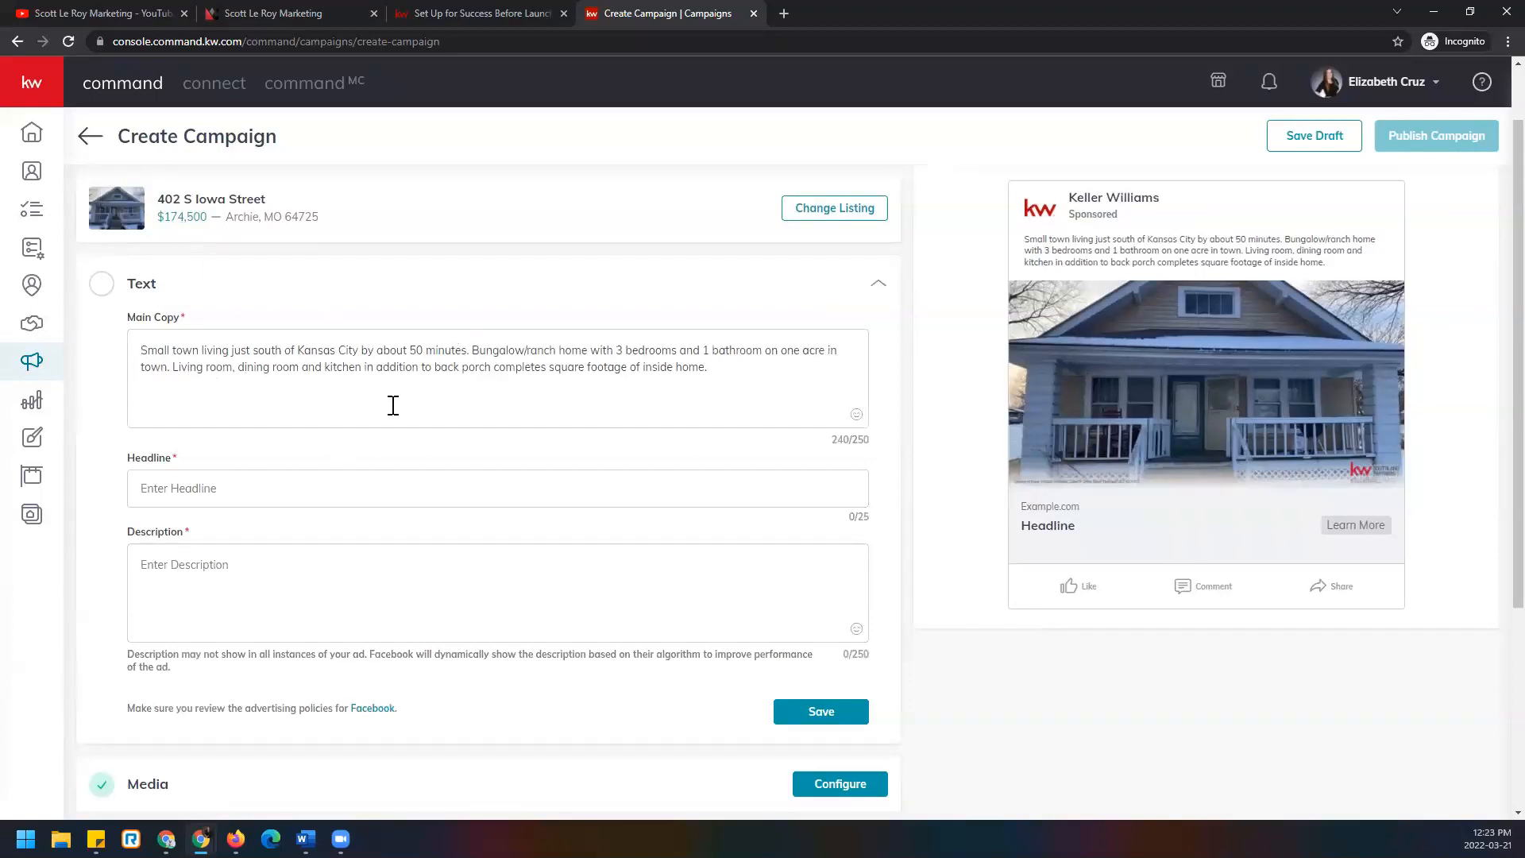
click(723, 366)
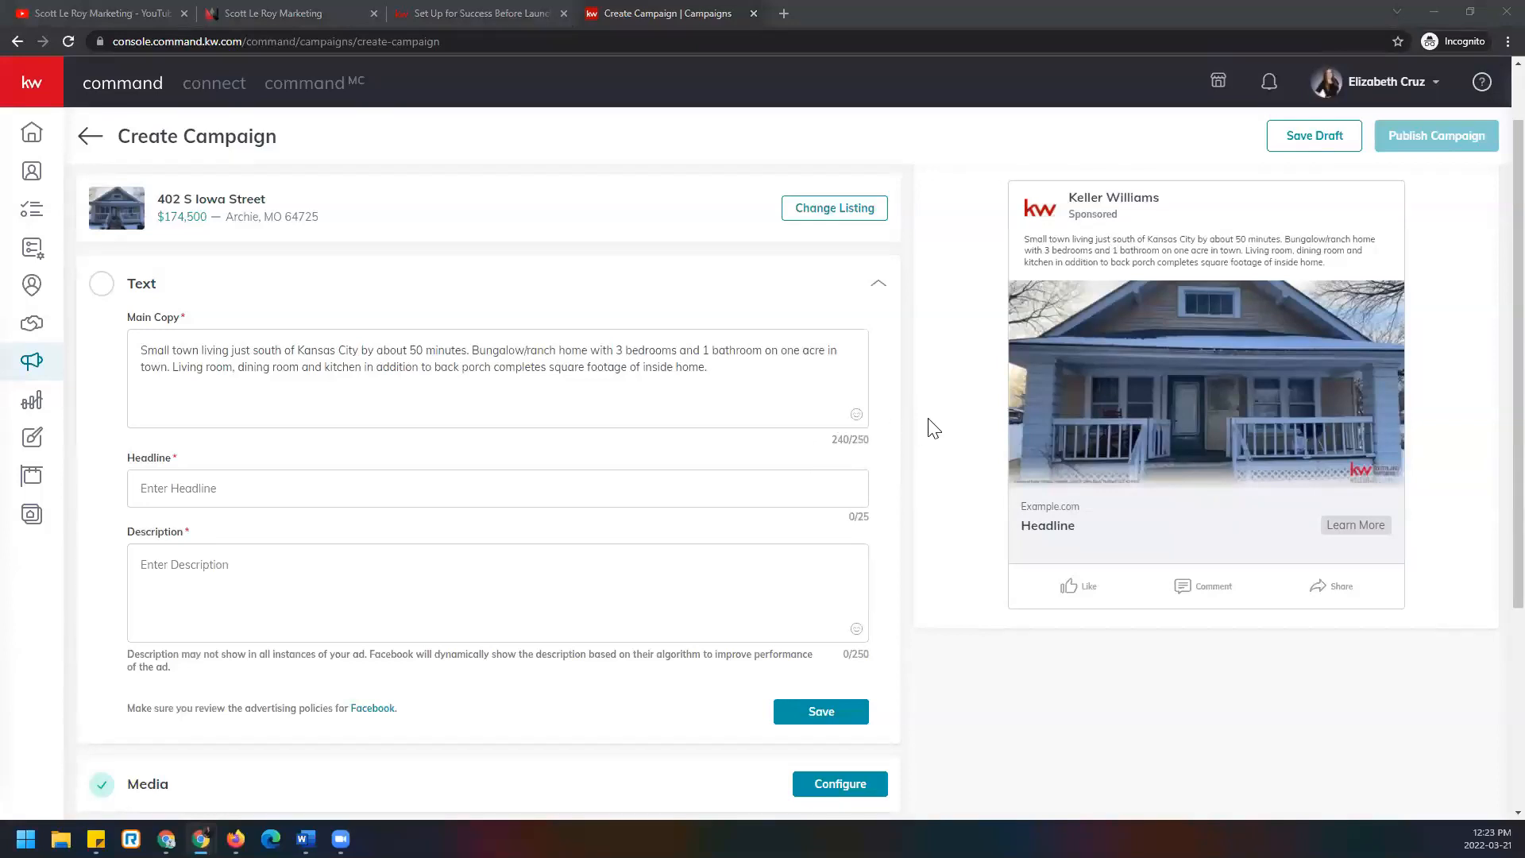
scroll(1074, 286, up, 1)
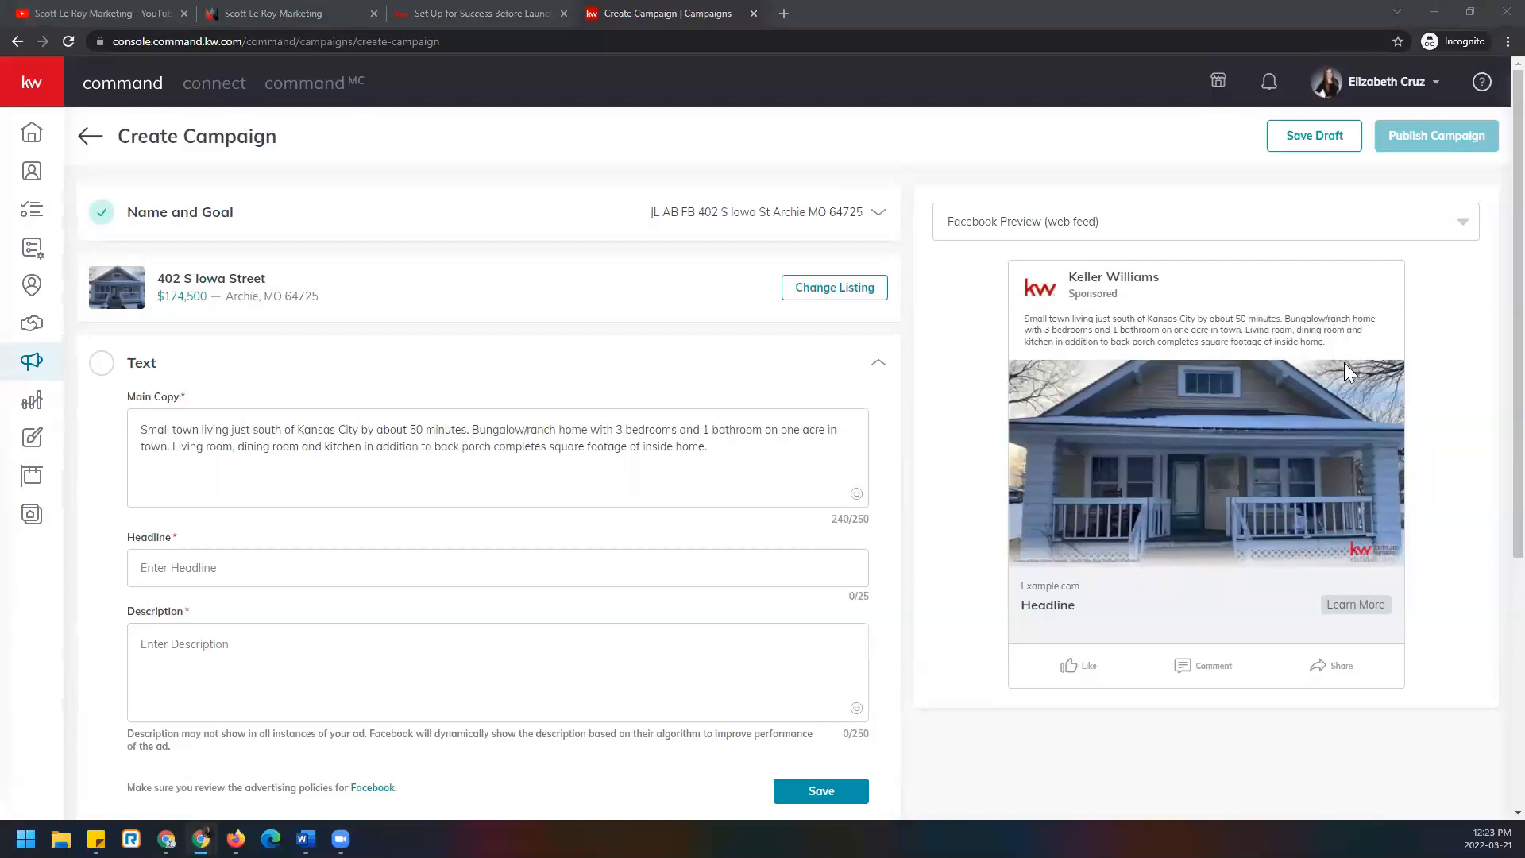
Switch the ad preview to Facebook Preview (mobile).
click(1230, 236)
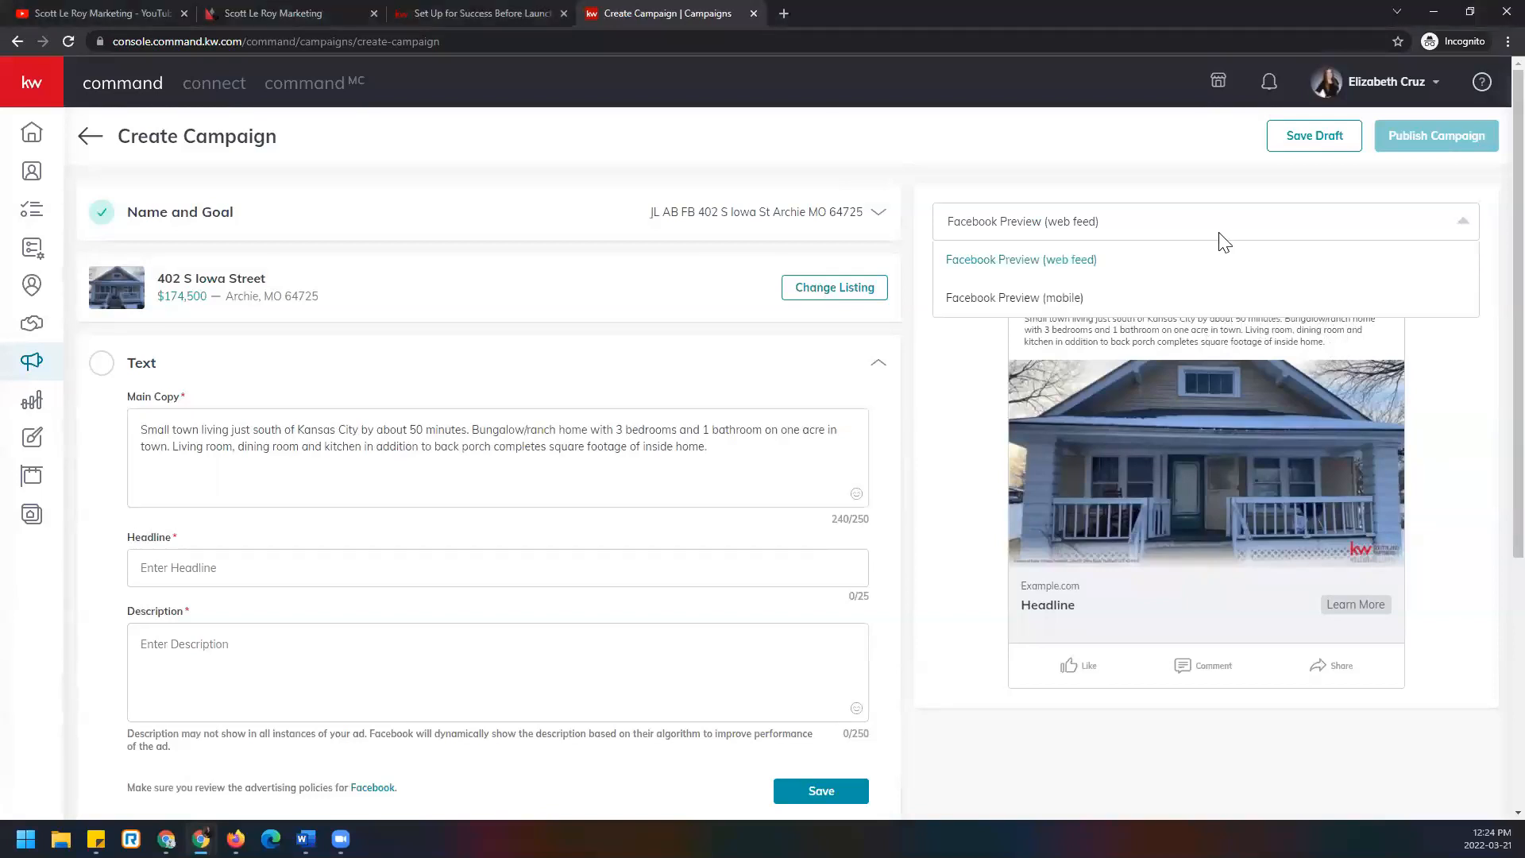
click(1092, 299)
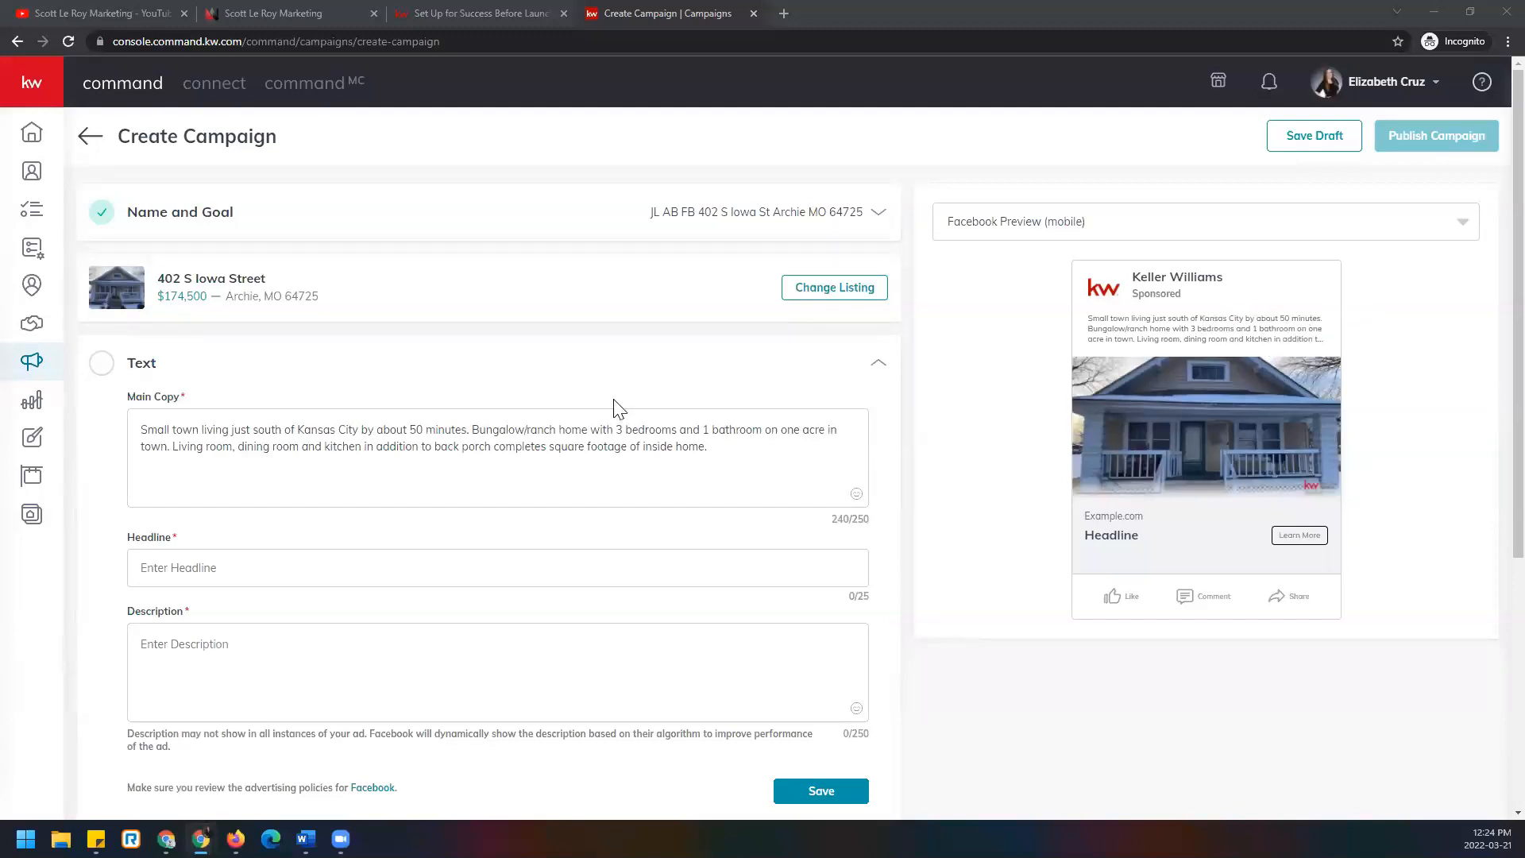
Delete the living room, dining room, kitchen and back porch sentence from the main copy.
drag(728, 448, 171, 450)
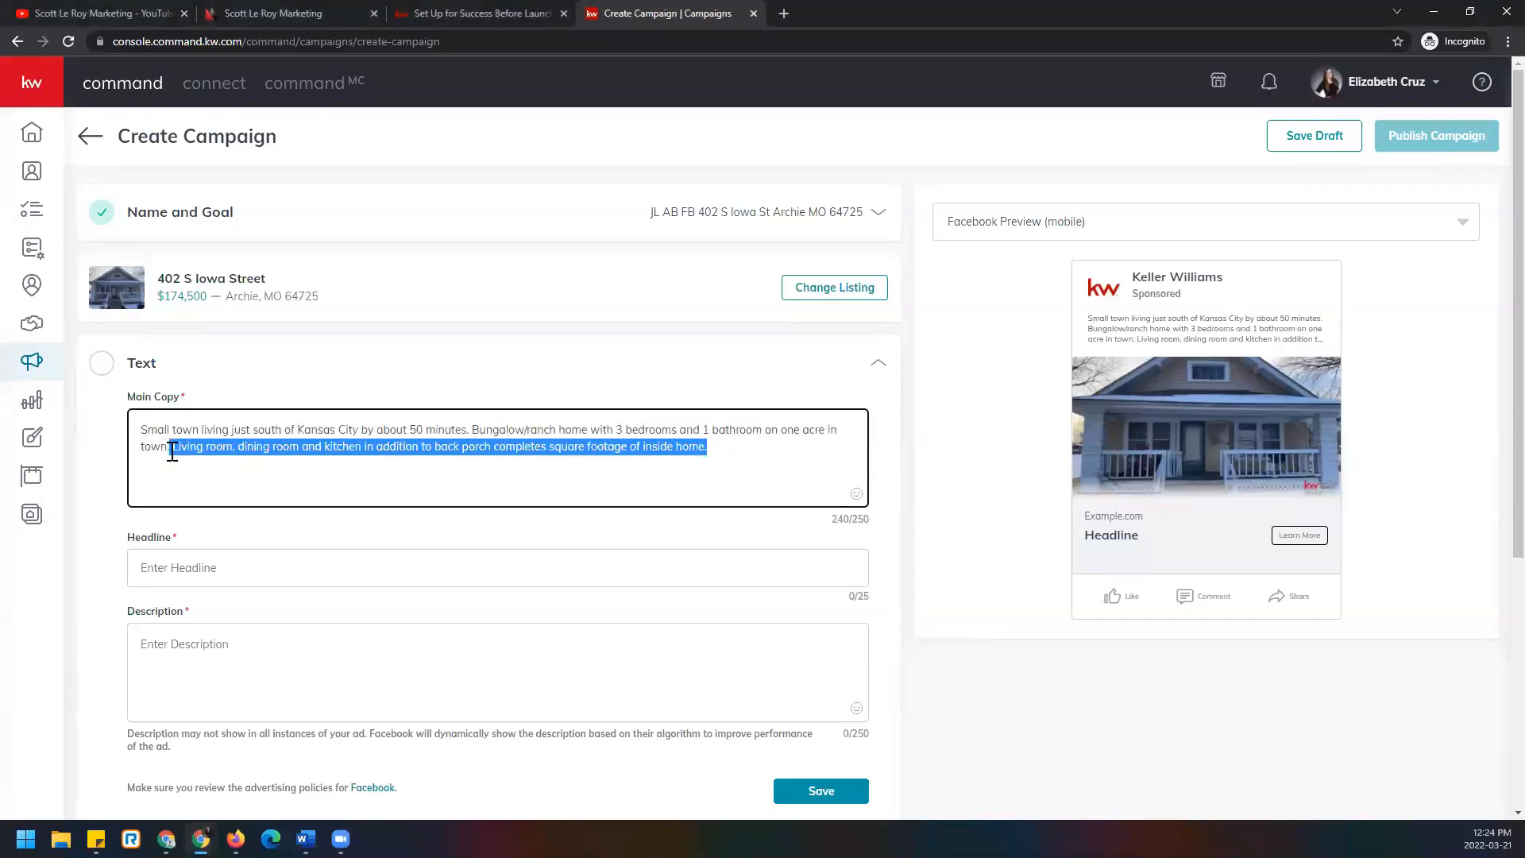
key(BackSpace)
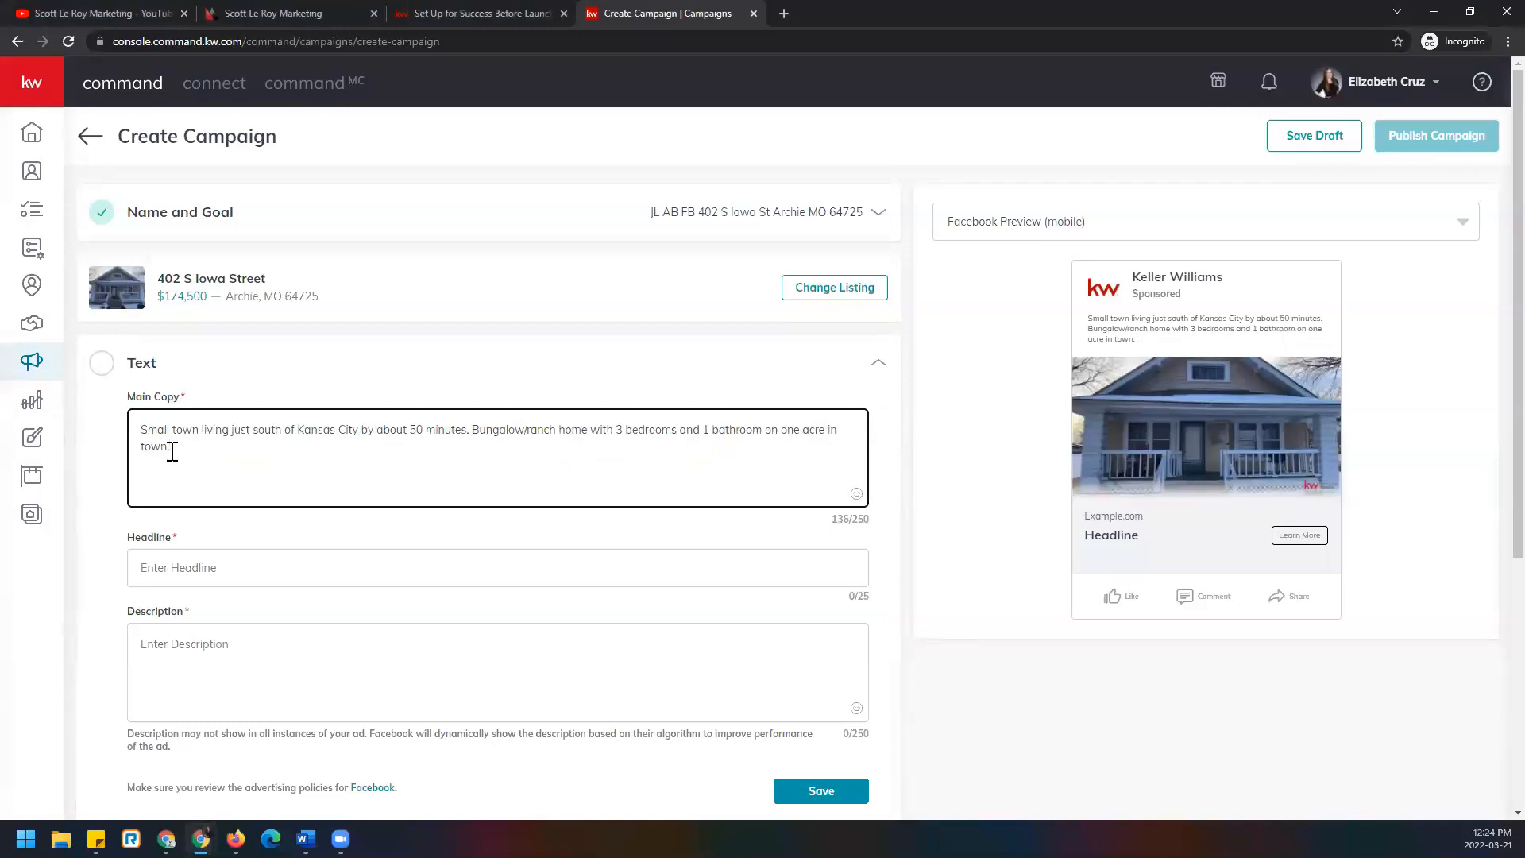
scroll(171, 451, down, 1)
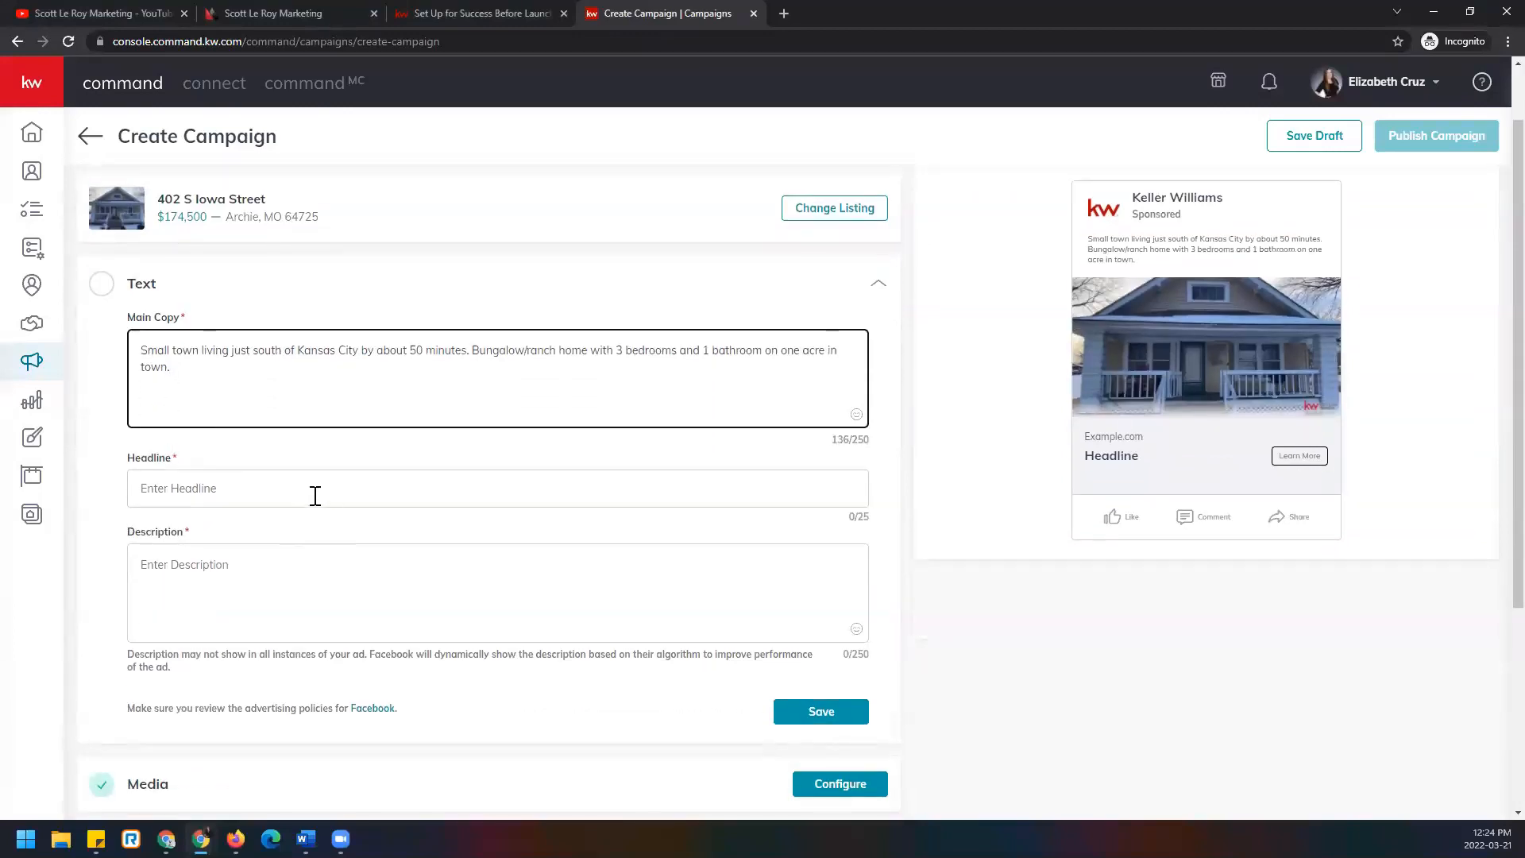
click(316, 496)
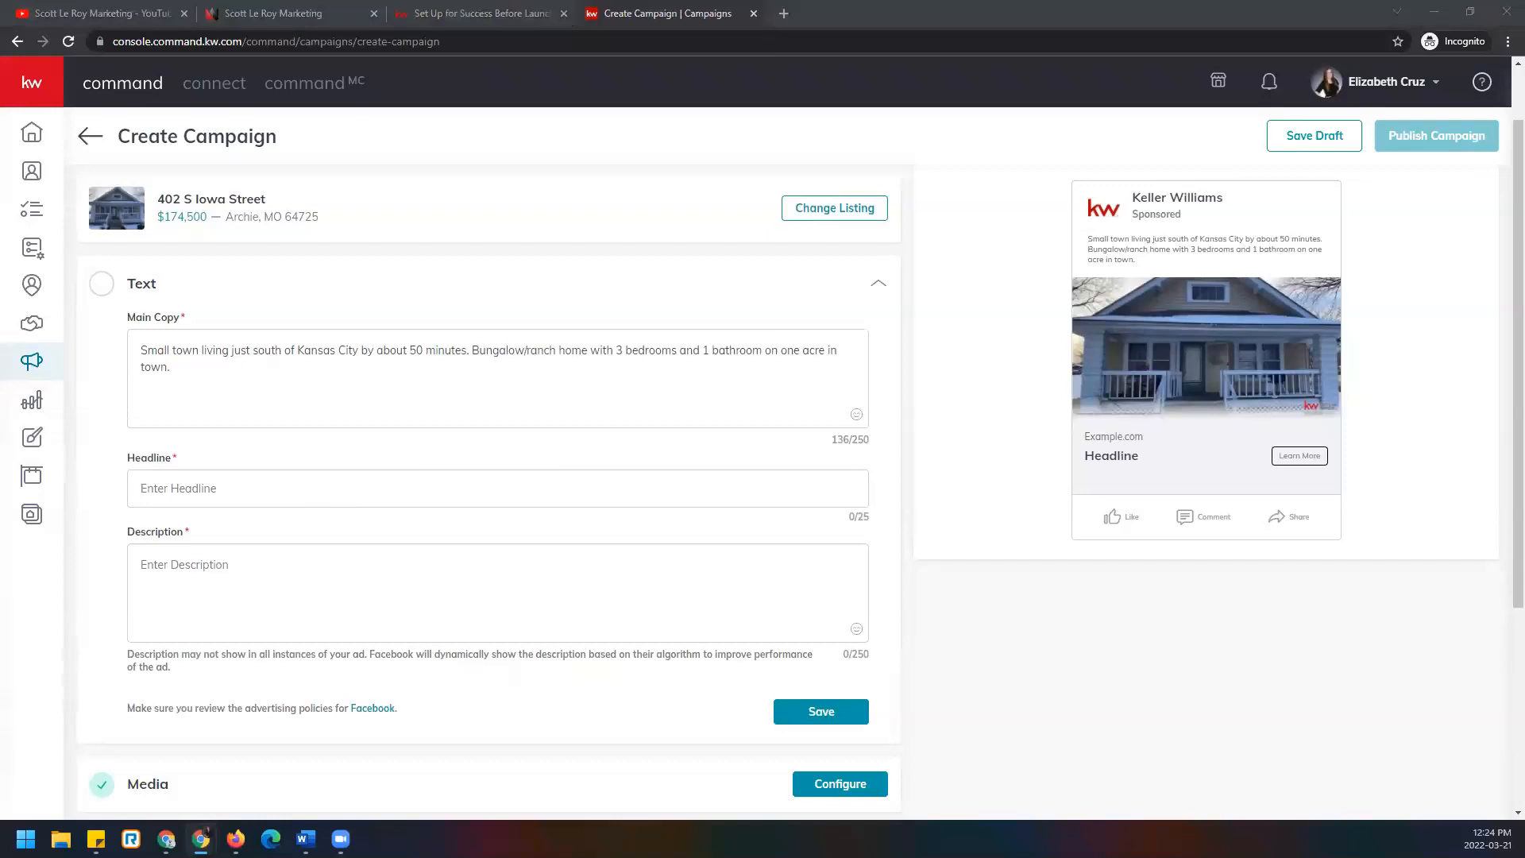
click(239, 482)
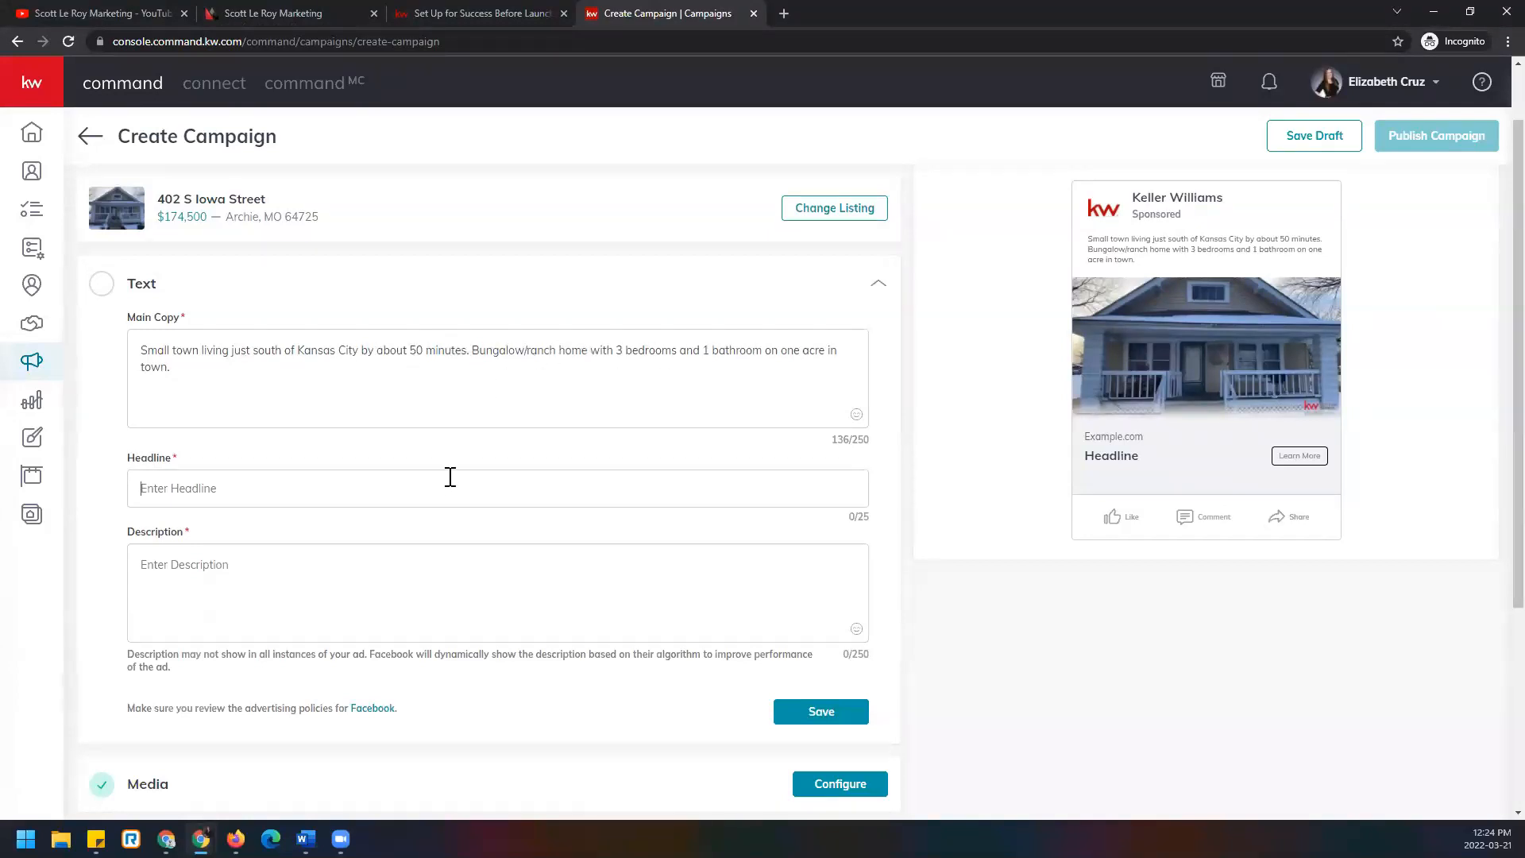
Set the ad headline to 'Just Listed' and review the Description field's note.
text(JUST LISTED)
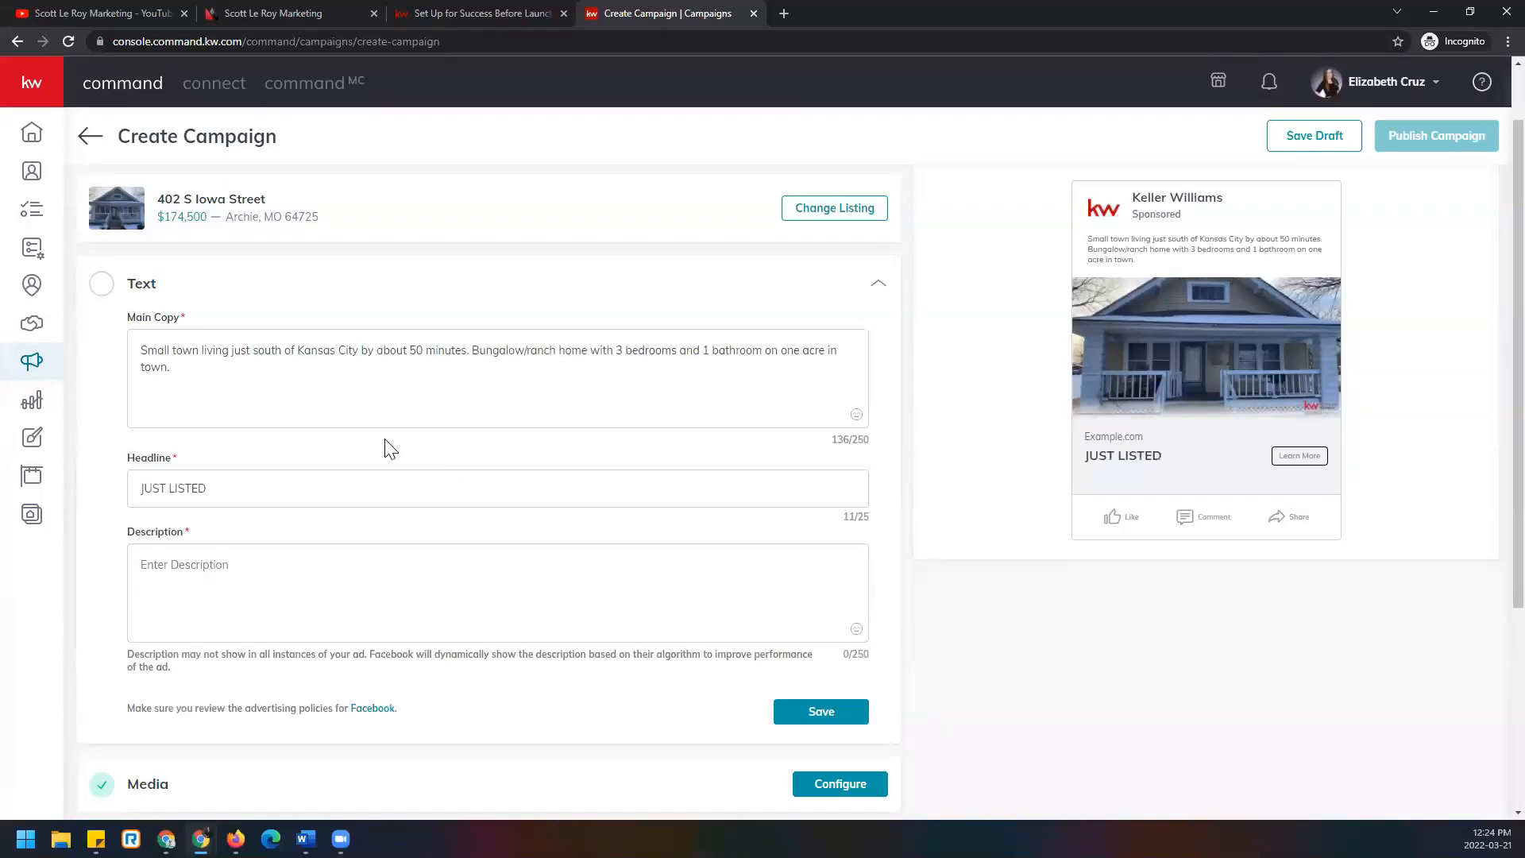
drag(207, 489, 176, 488)
text(isted)
drag(165, 488, 147, 486)
text(ust)
click(407, 558)
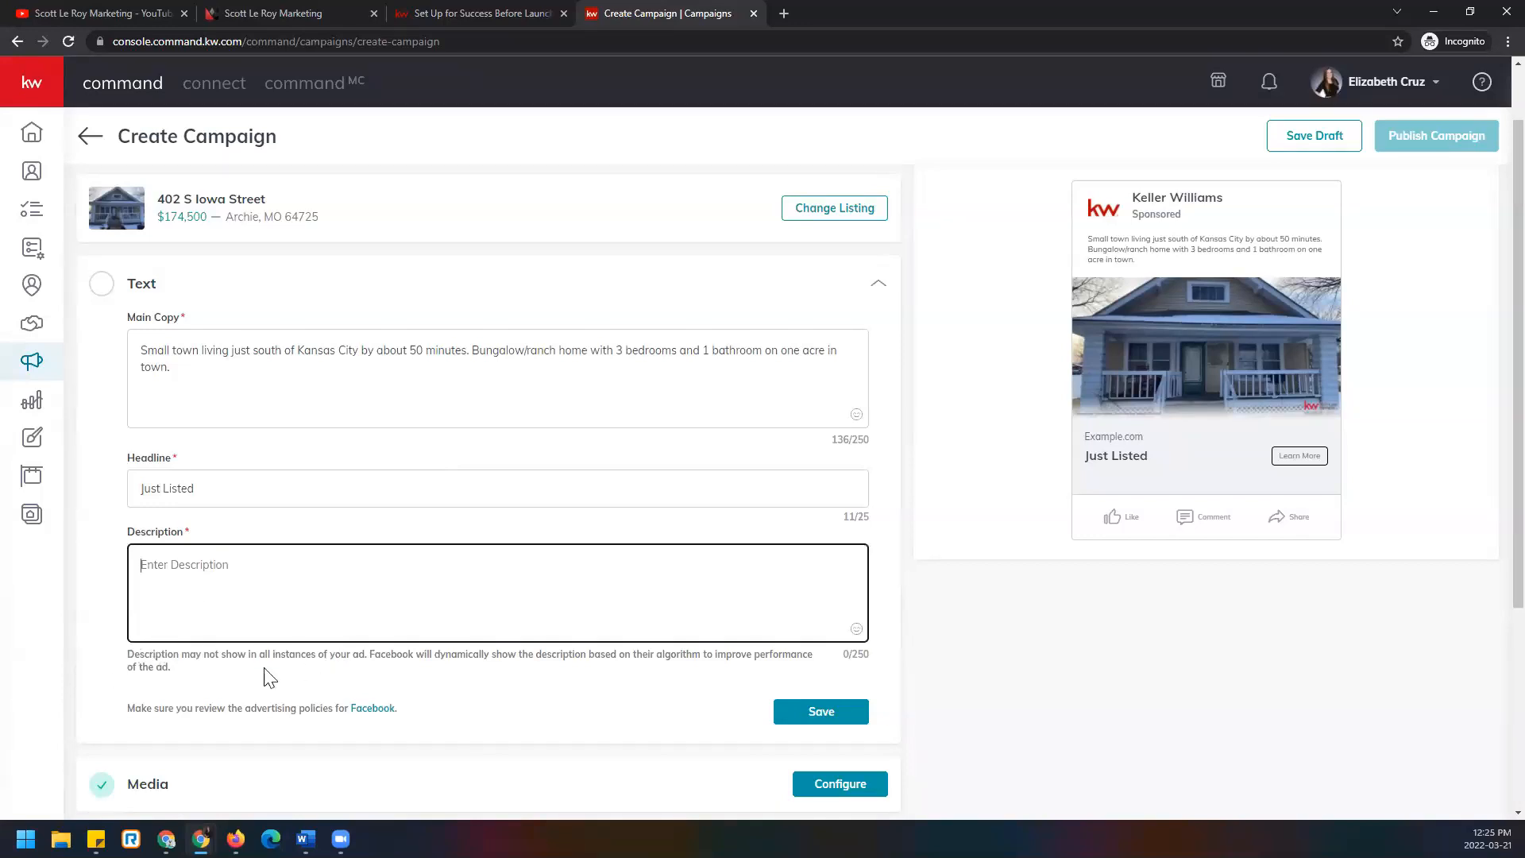
drag(126, 655, 222, 676)
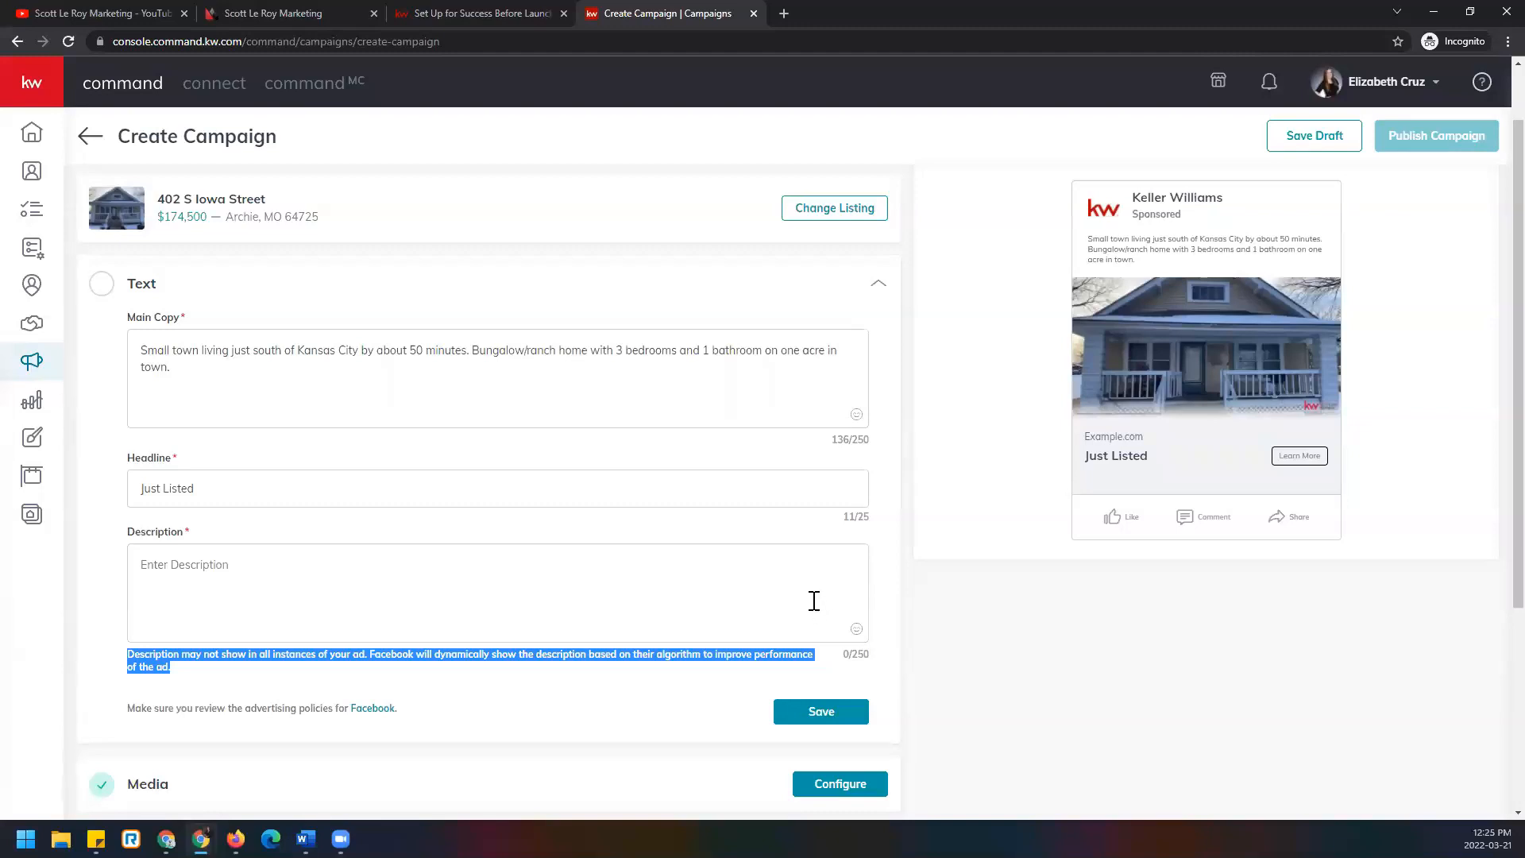
Copy the 136-character Bungalow/ranch main copy into the ad Description.
click(281, 554)
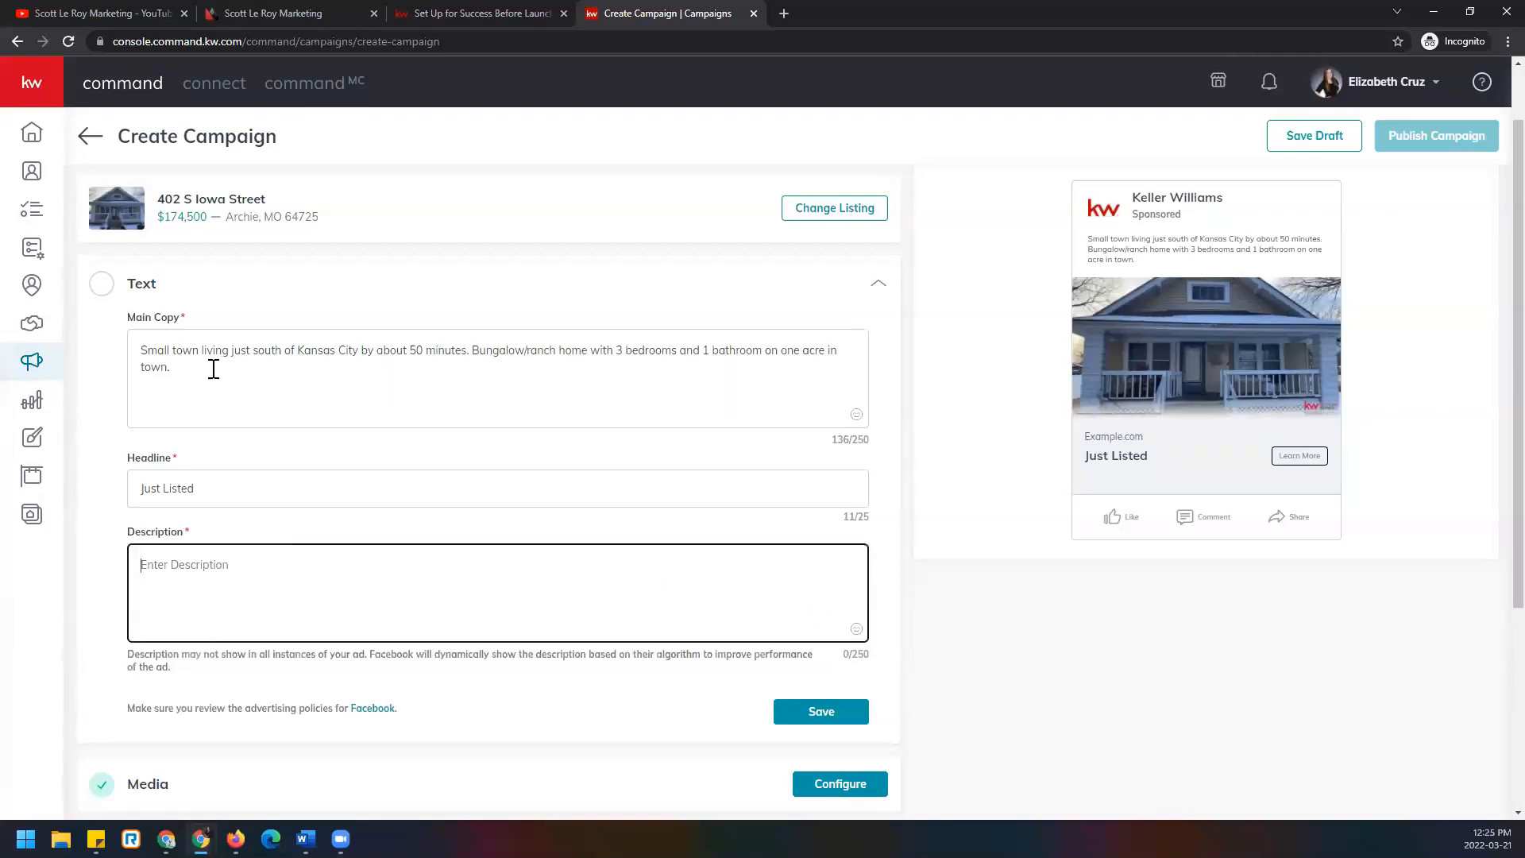
drag(208, 367, 108, 330)
key(ctrl+c)
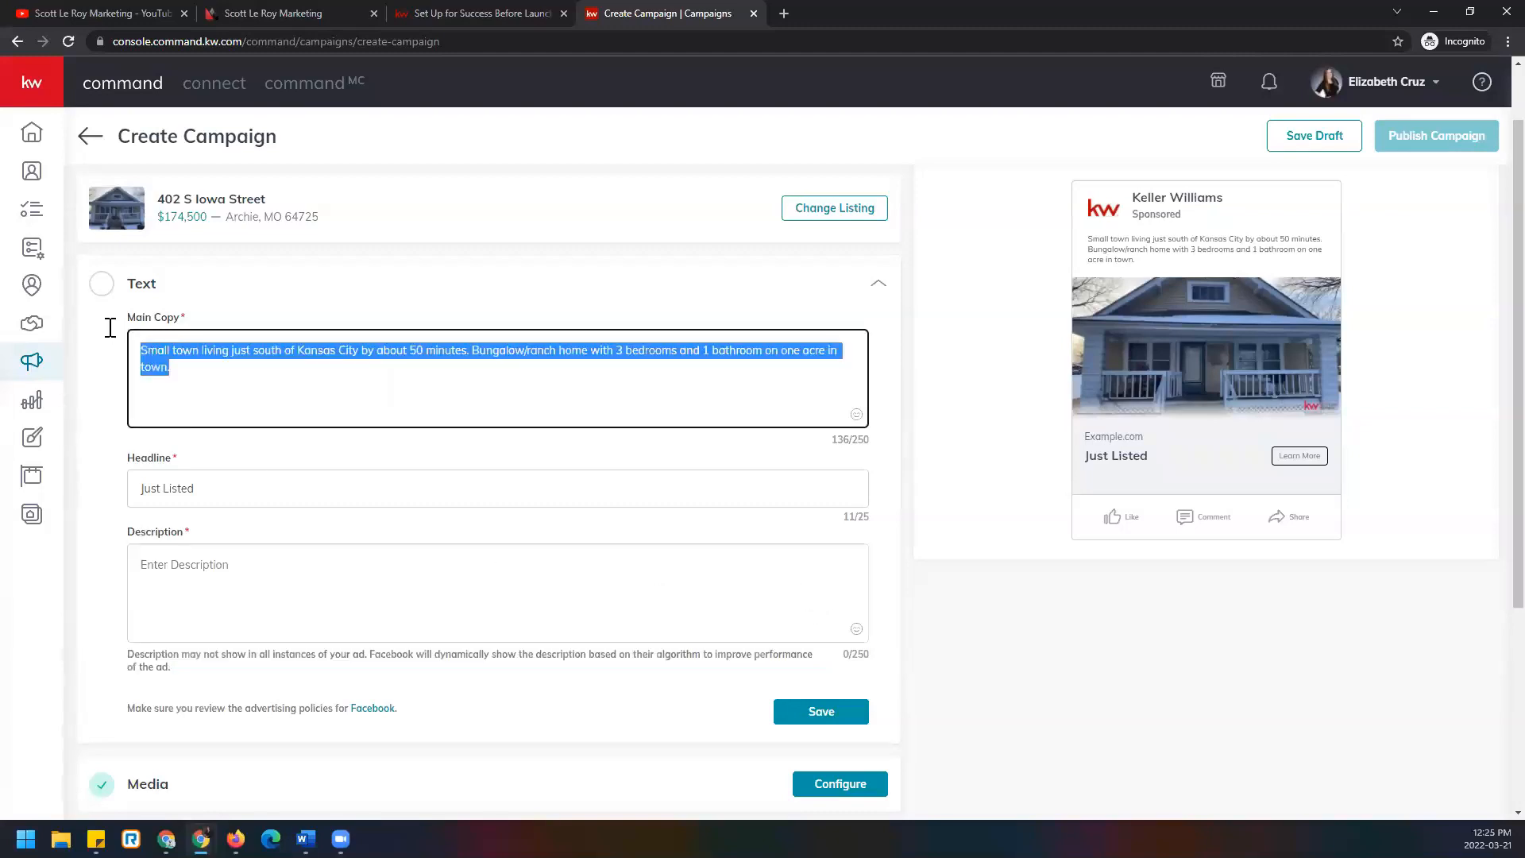
click(282, 572)
key(ctrl+v)
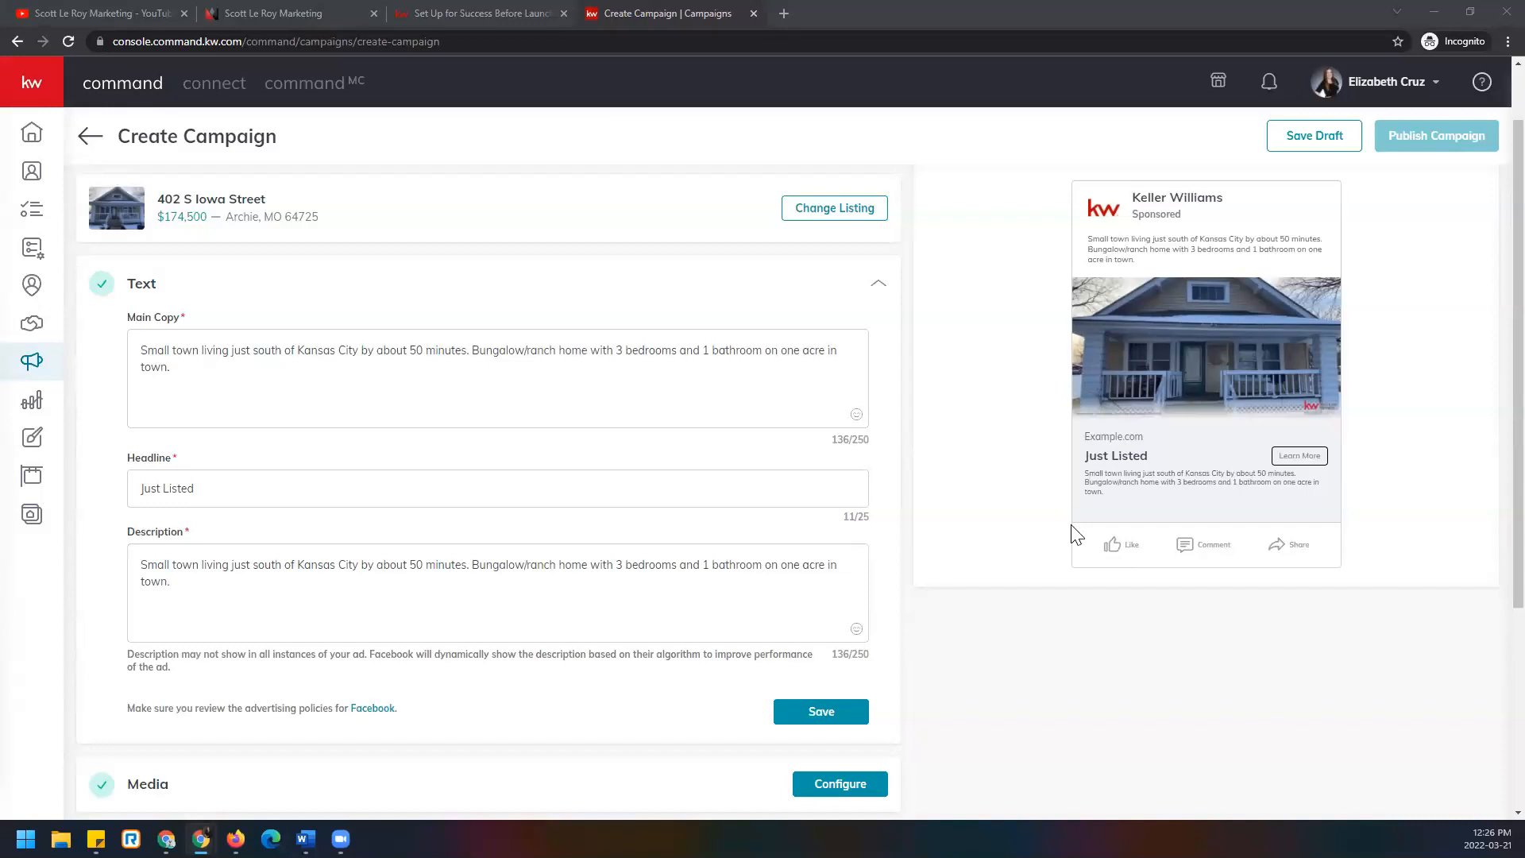
Replace the ad description with 'Schedule a private tour with me today!' and save the Text section.
drag(460, 586, 11, 528)
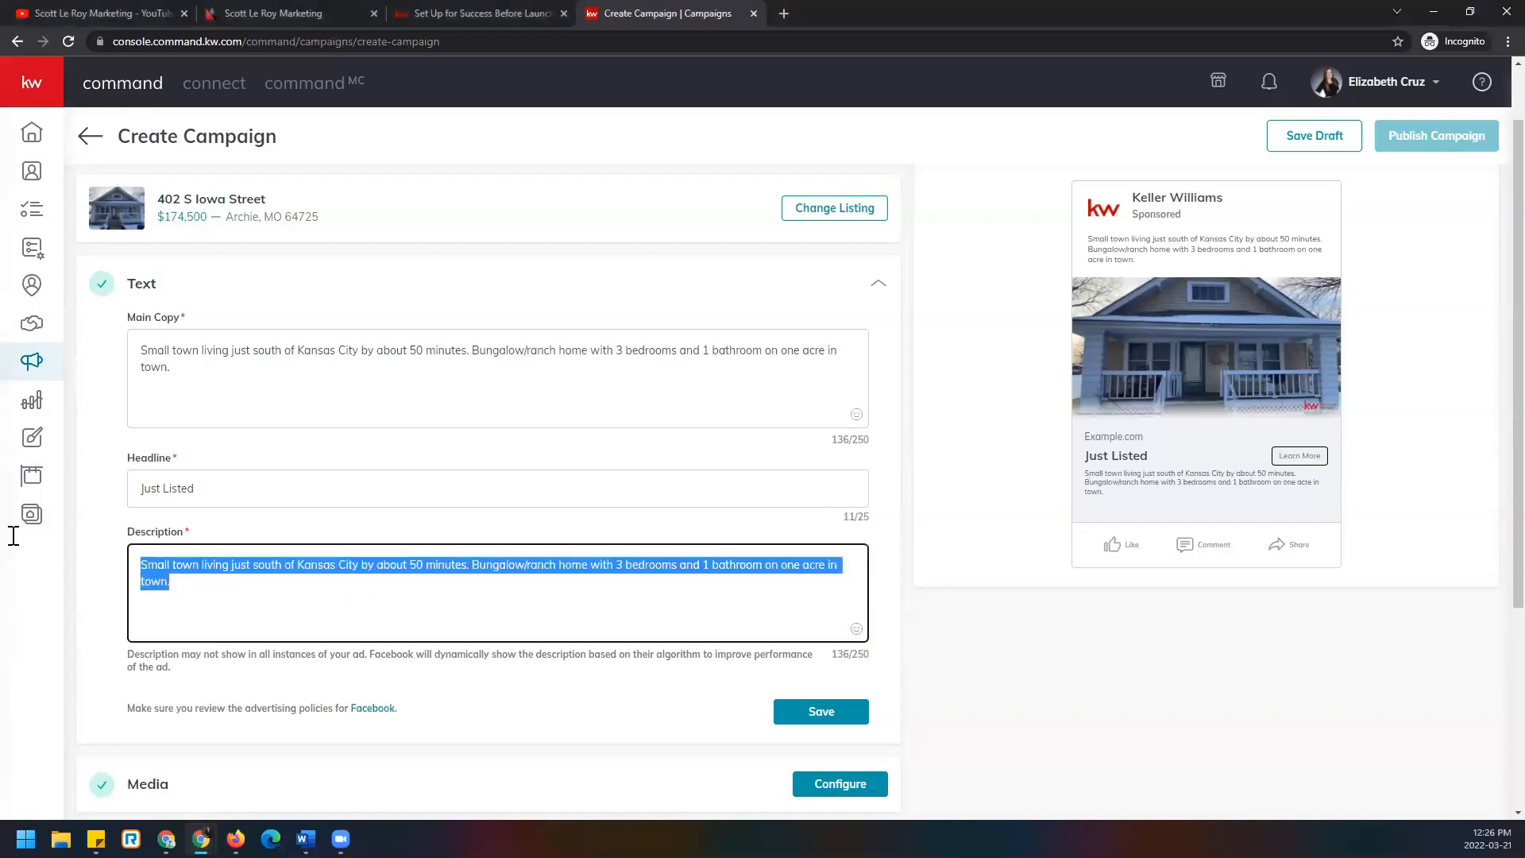
text(S)
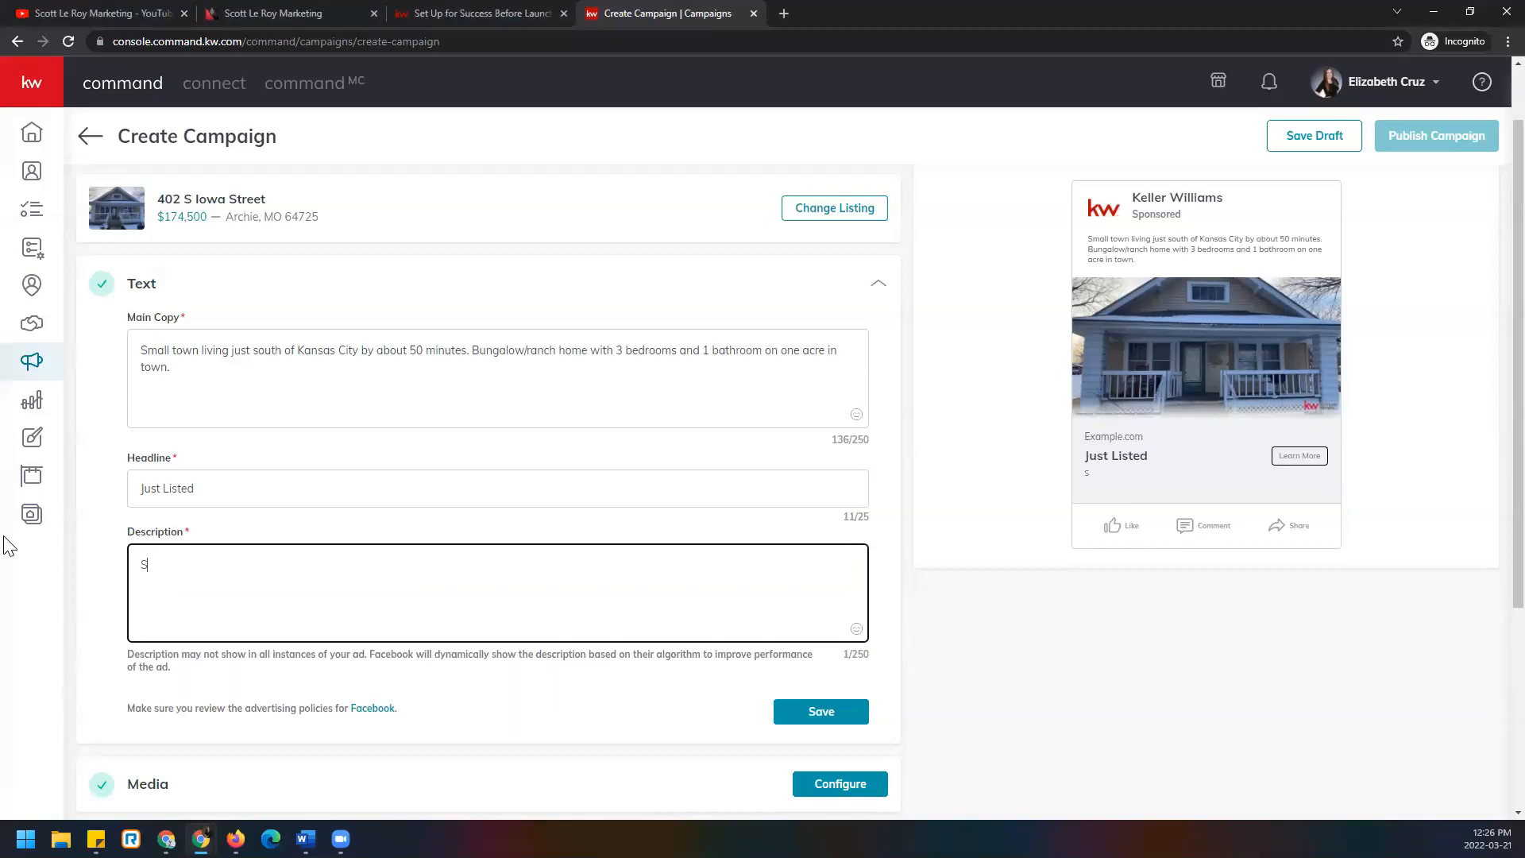
text(chedule)
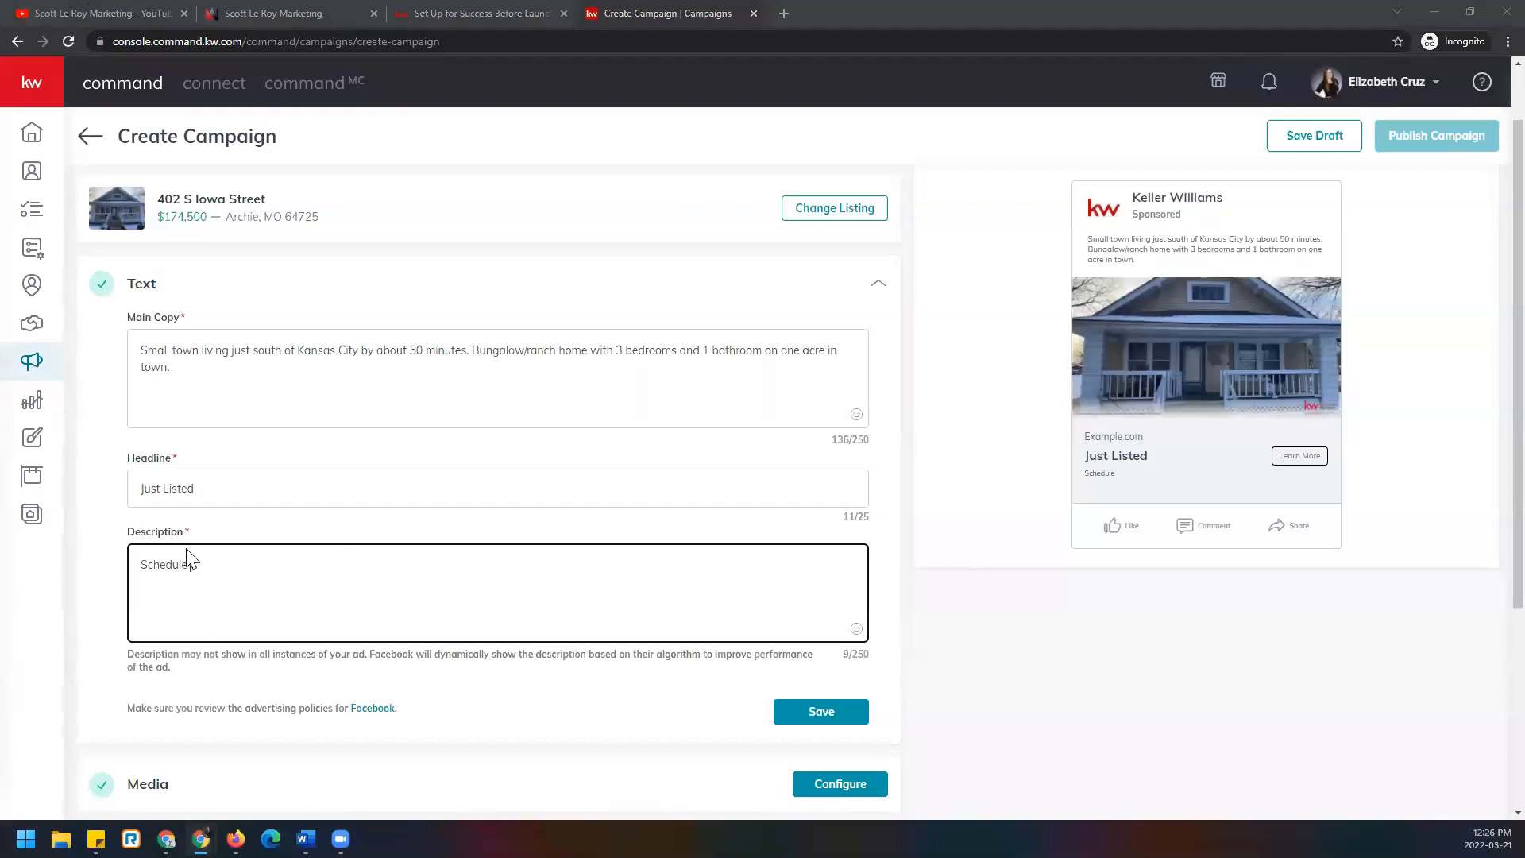
text(a private tour with me today!)
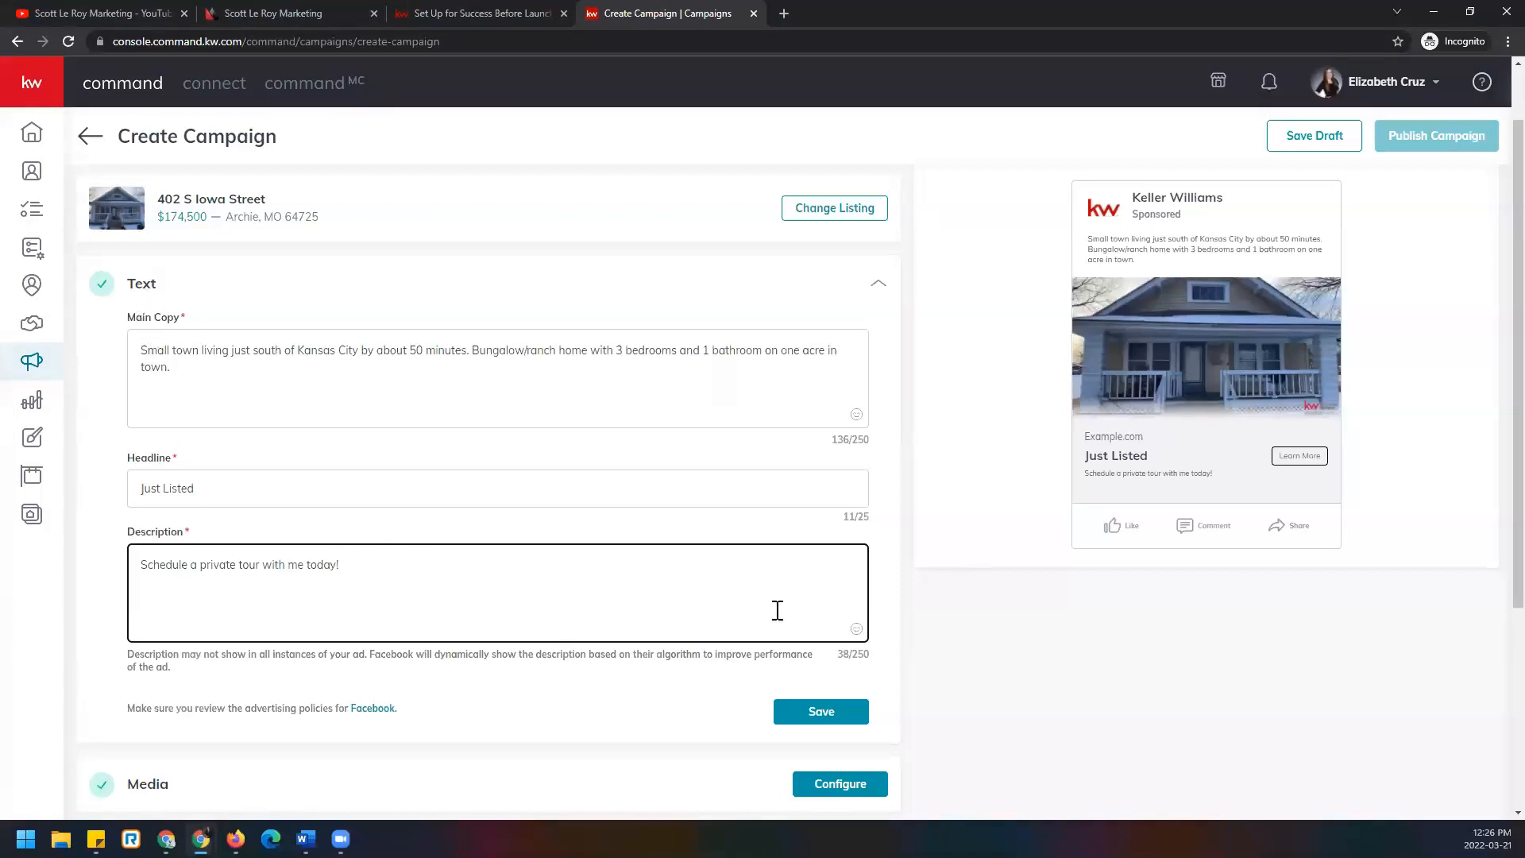
click(847, 723)
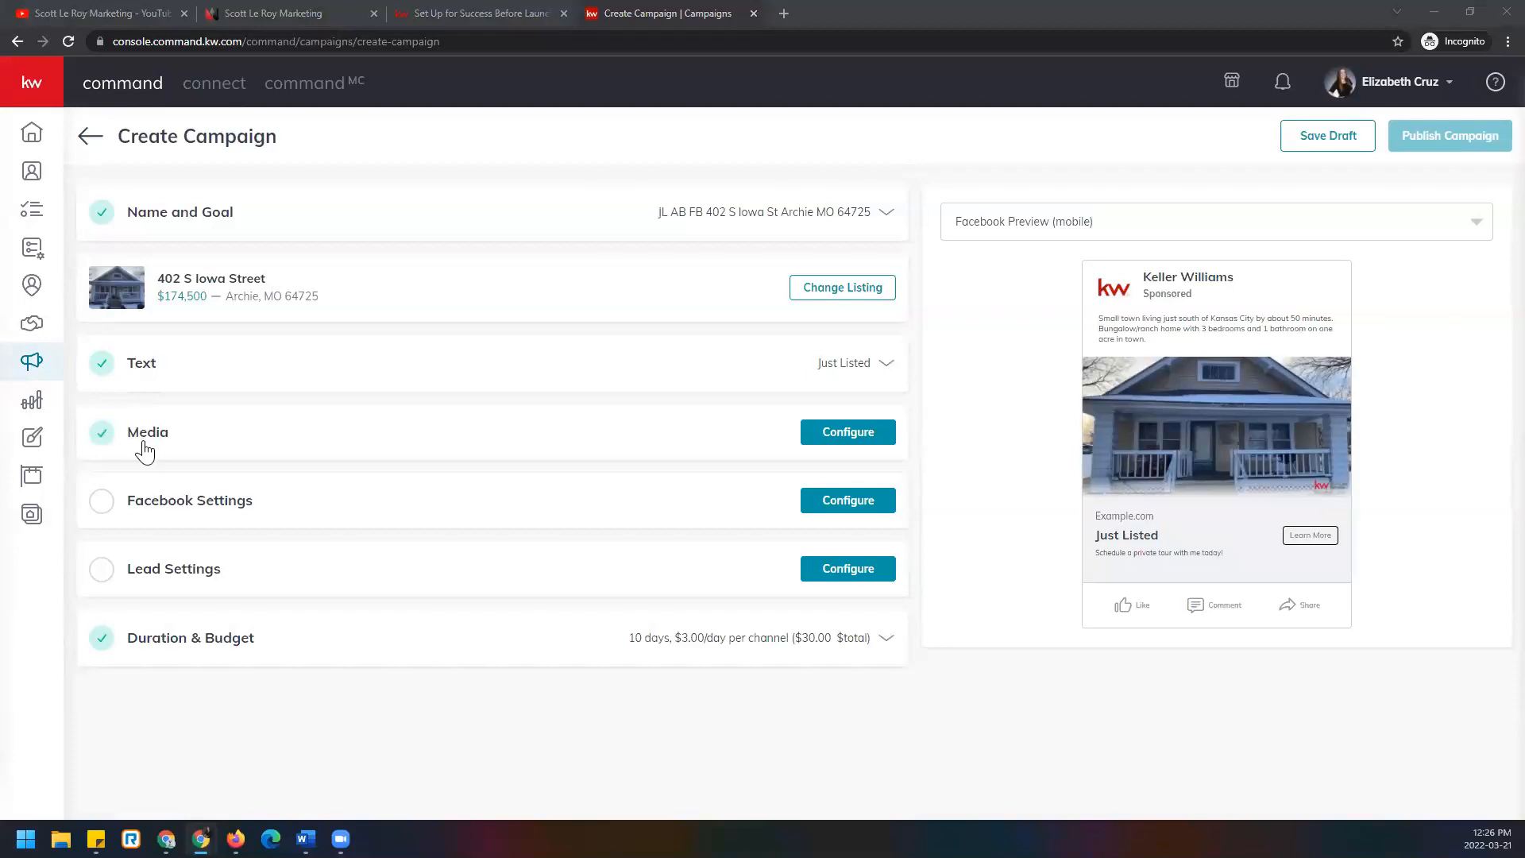
Switch the ad media to Images, showing the house photo and DBA logo 1647883191368.png.
click(881, 440)
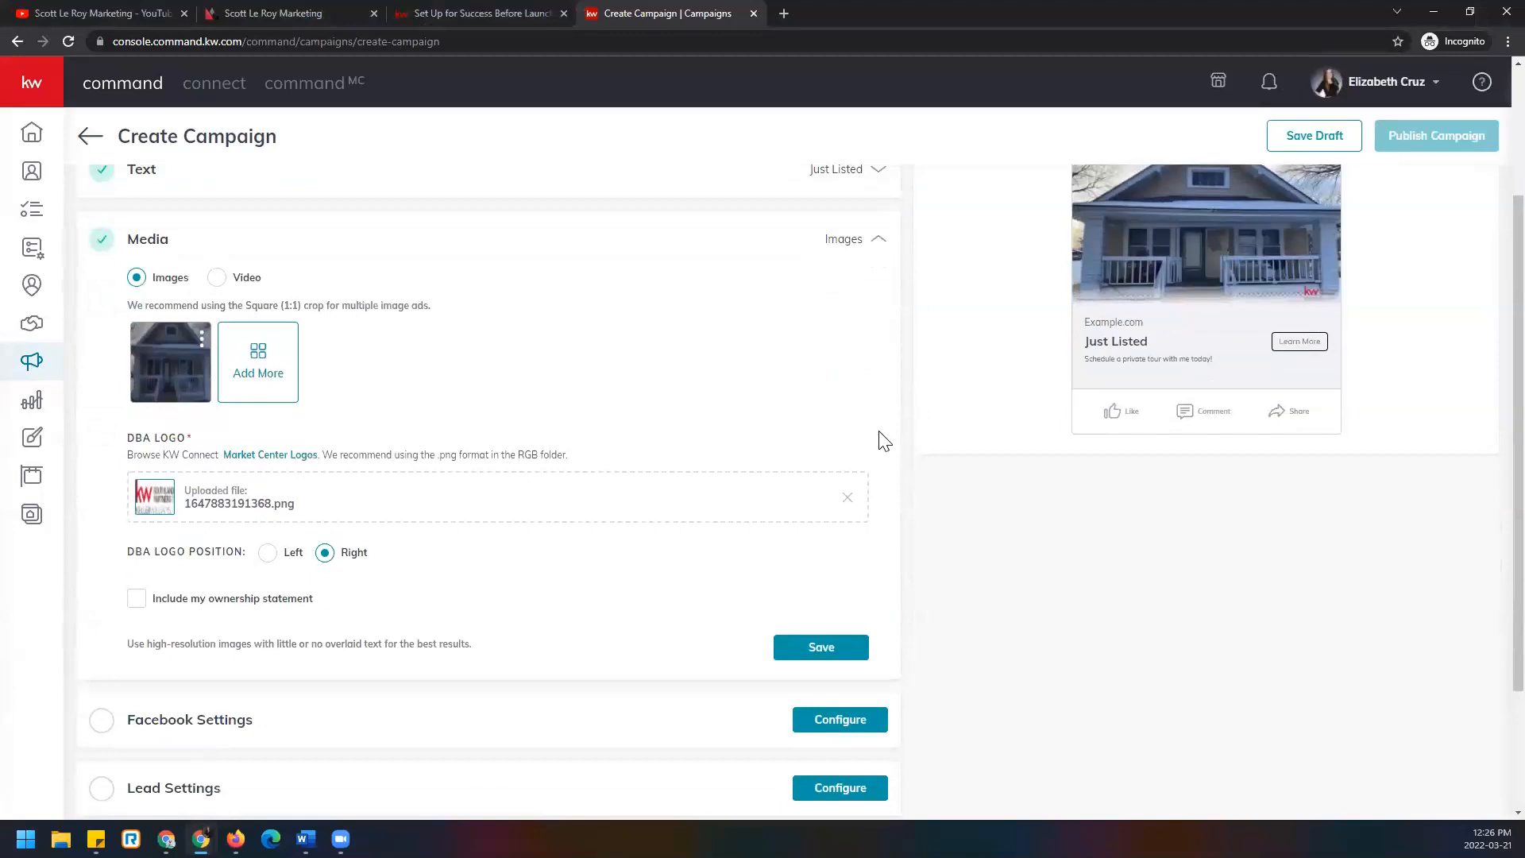
scroll(817, 446, up, 3)
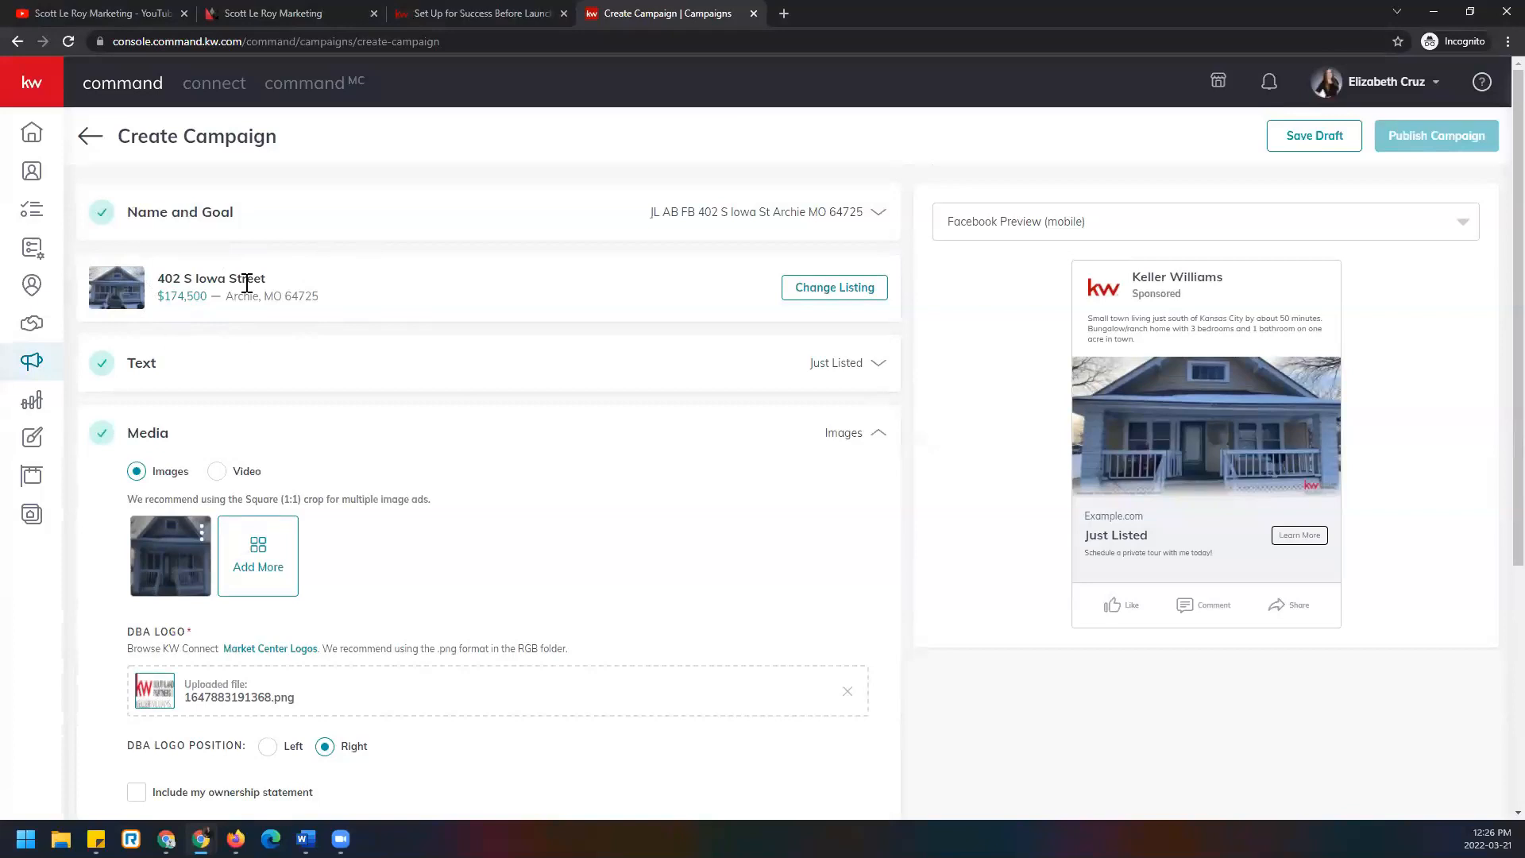
scroll(205, 275, down, 3)
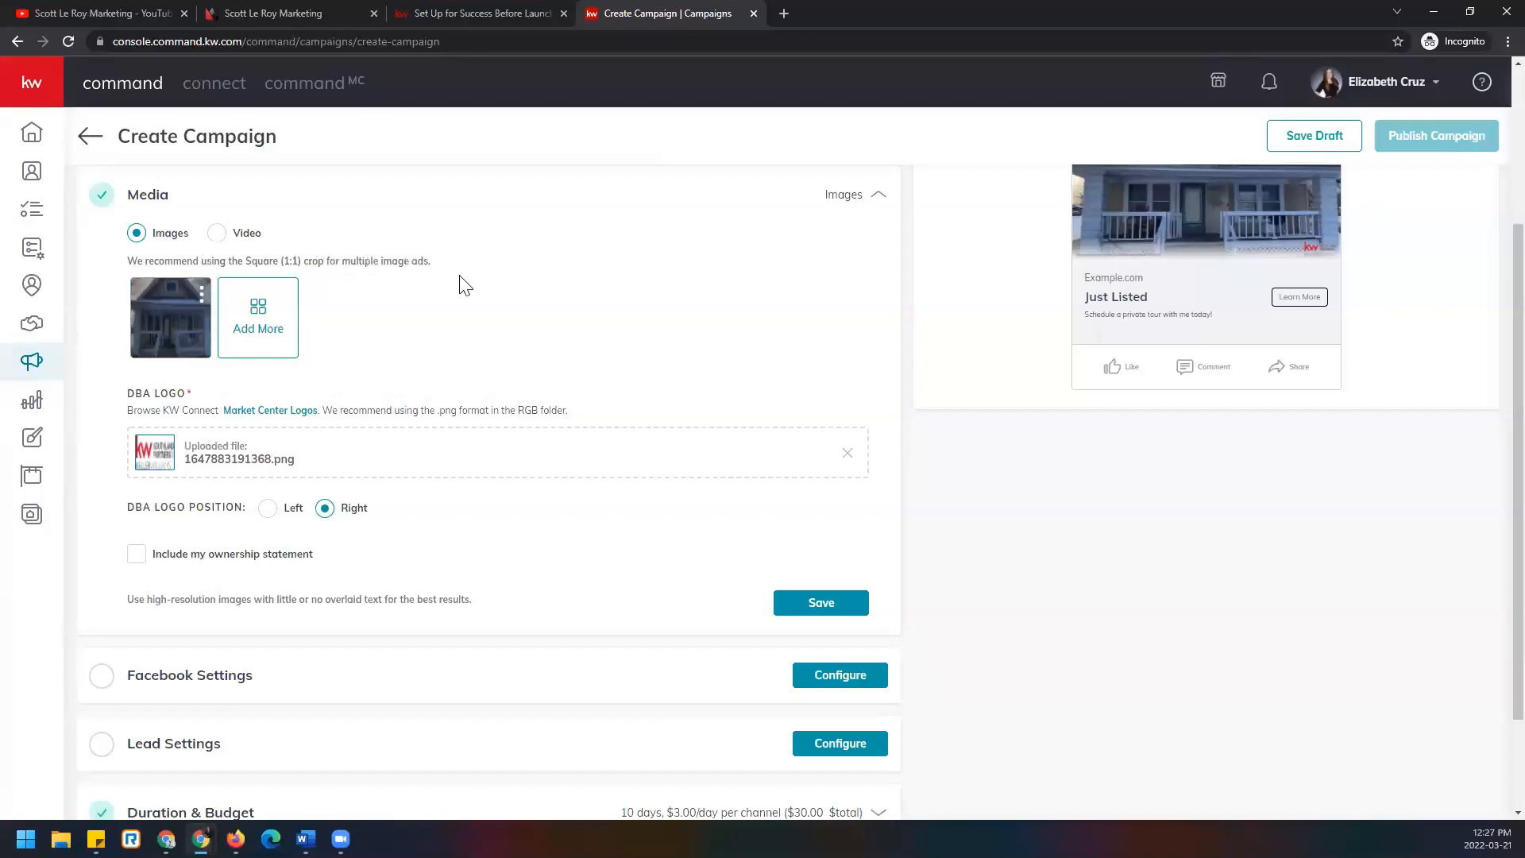
click(216, 234)
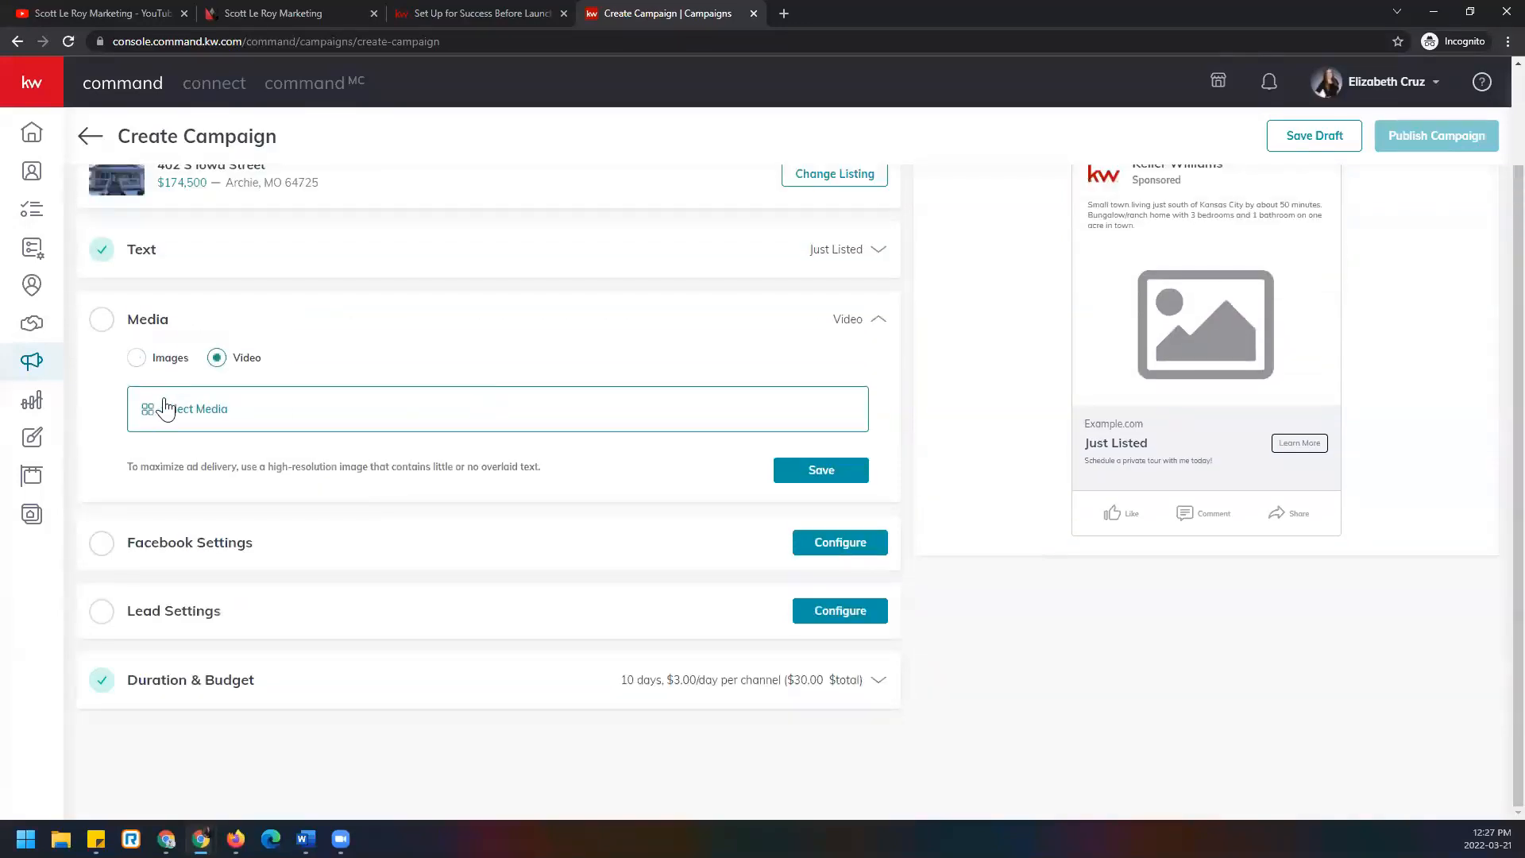
click(136, 358)
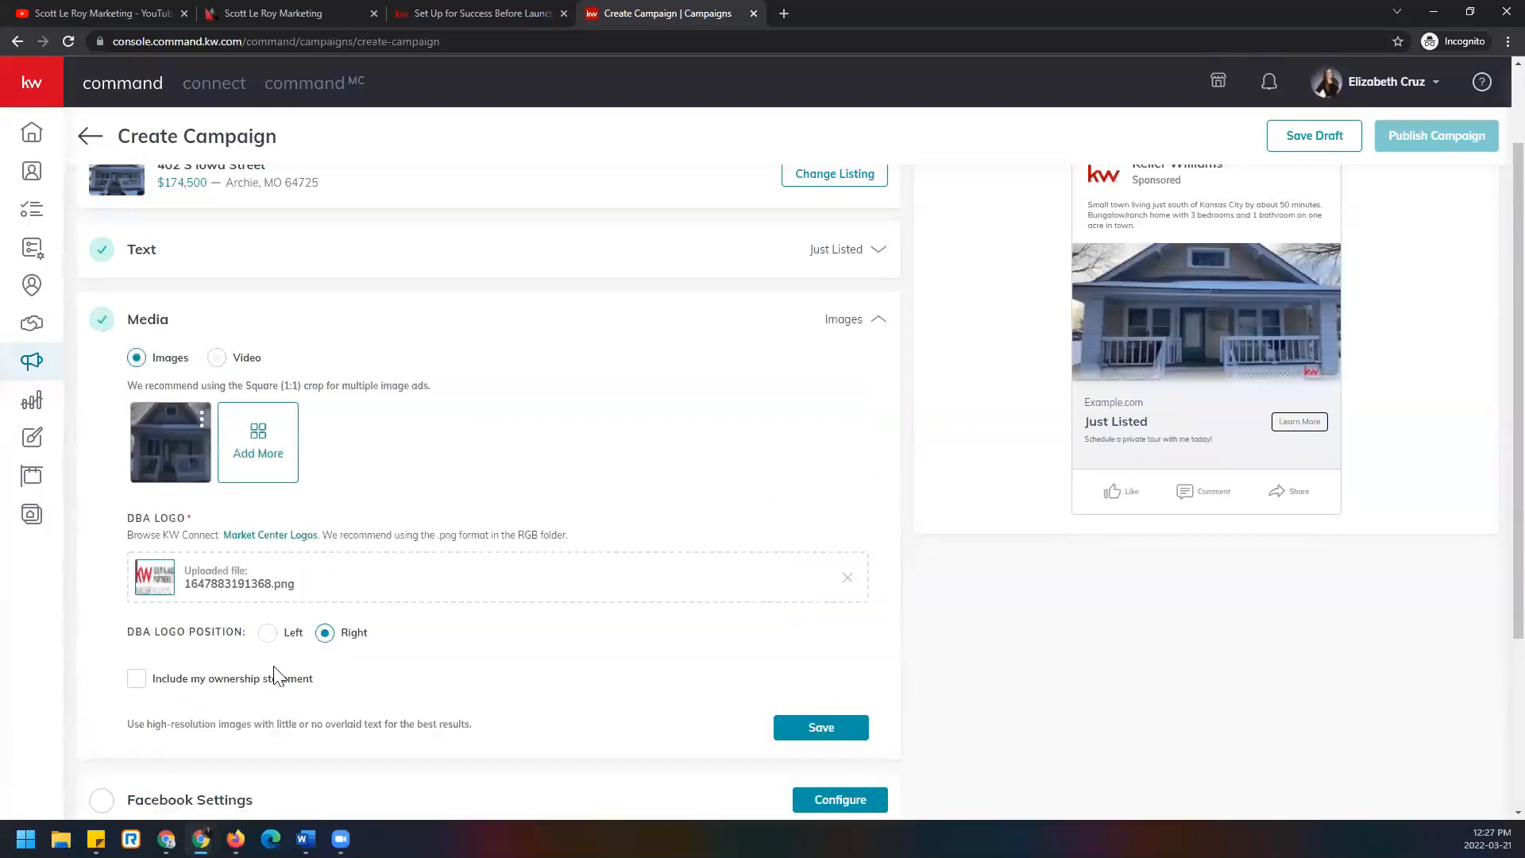
scroll(274, 660, down, 1)
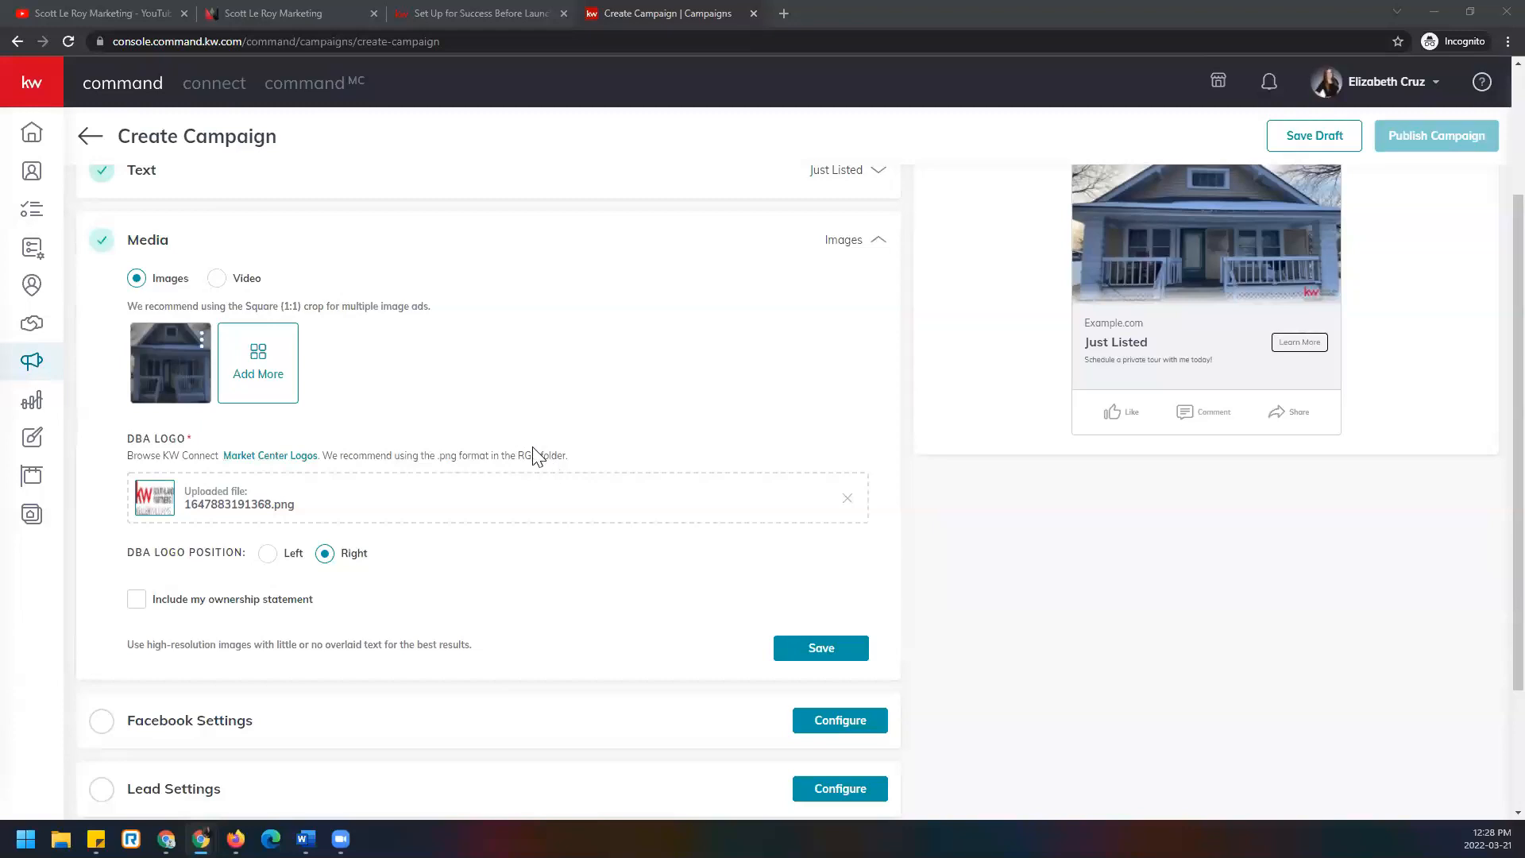
scroll(538, 453, up, 1)
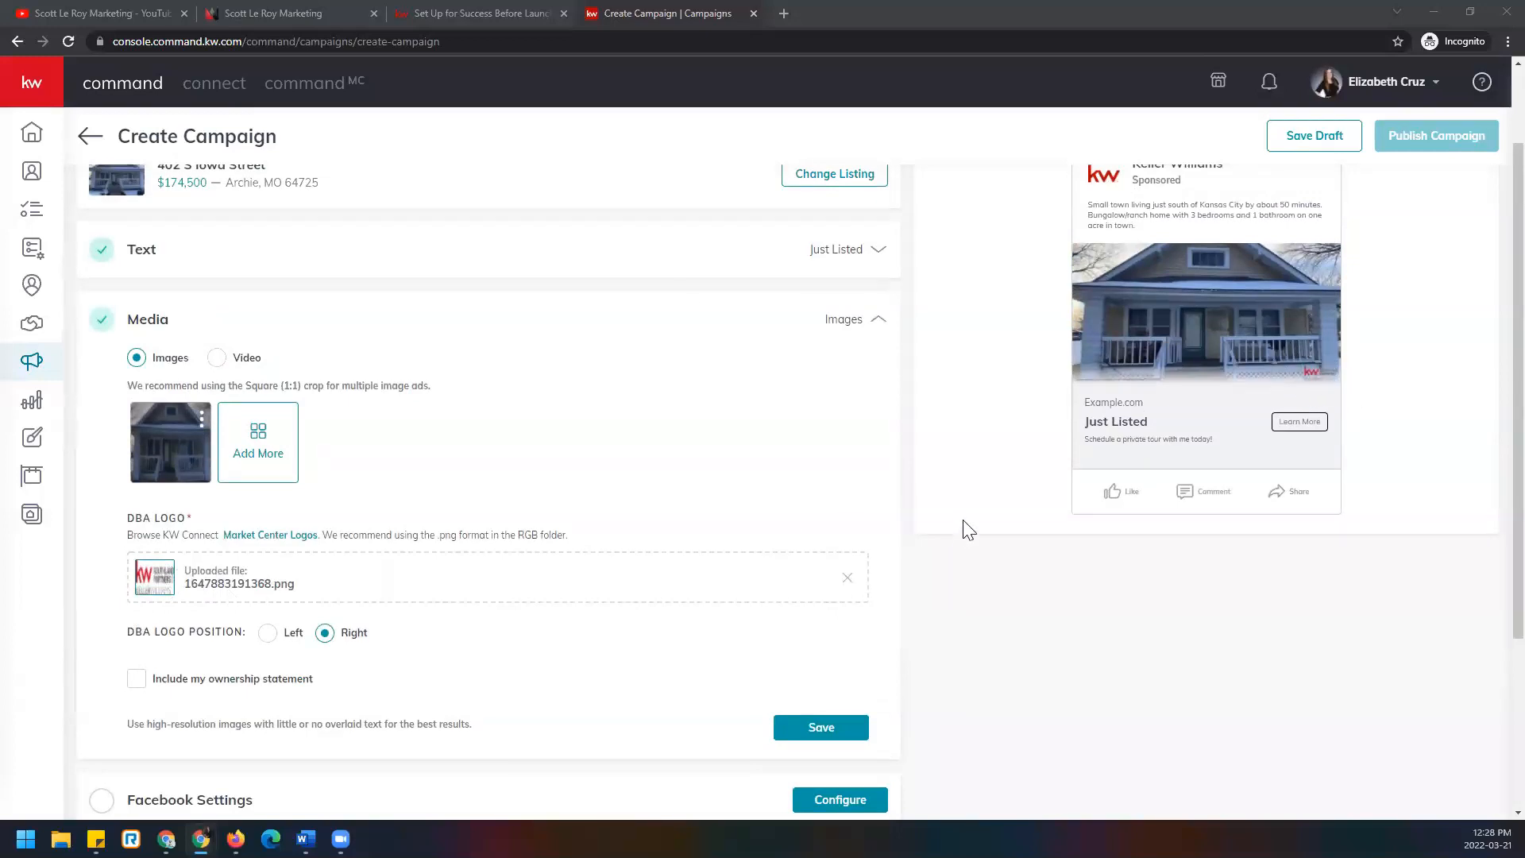
mouse_move(208, 429)
Put the DBA logo on the Left, include the ownership statement, and save the Media section.
click(268, 633)
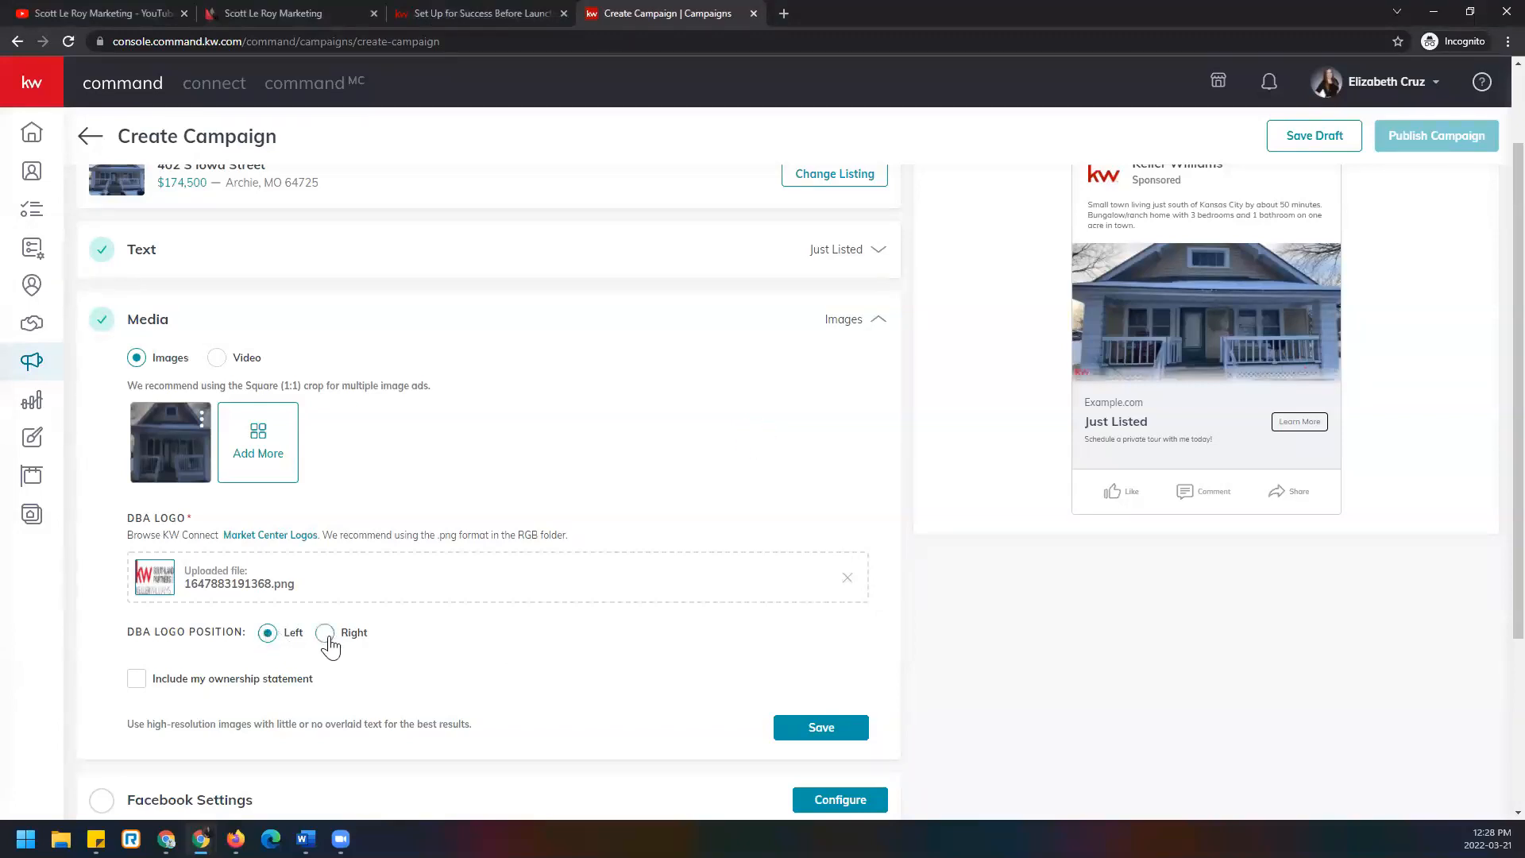
scroll(328, 647, down, 1)
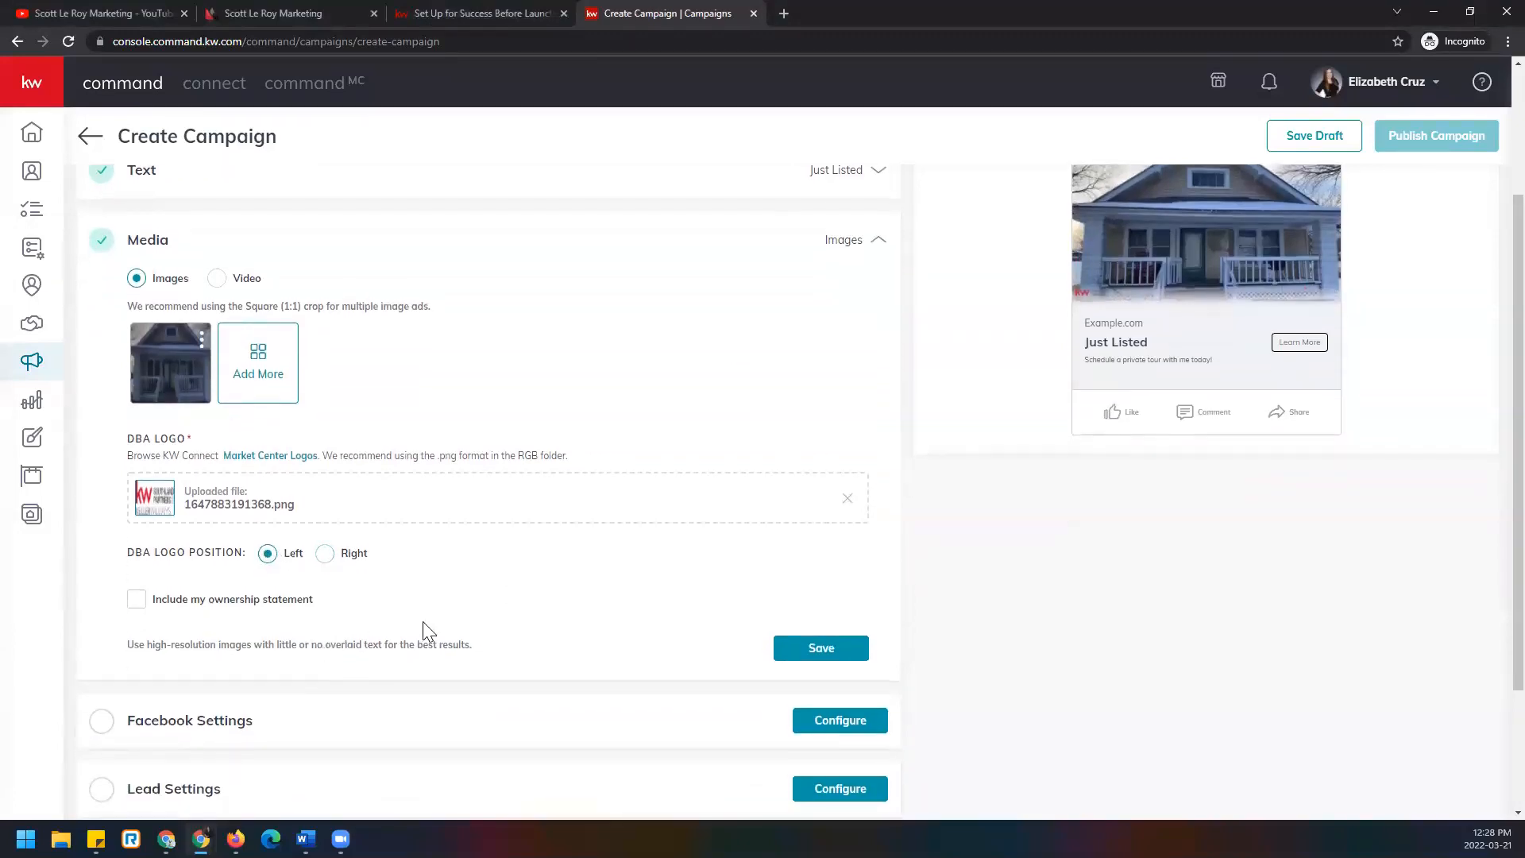
click(138, 601)
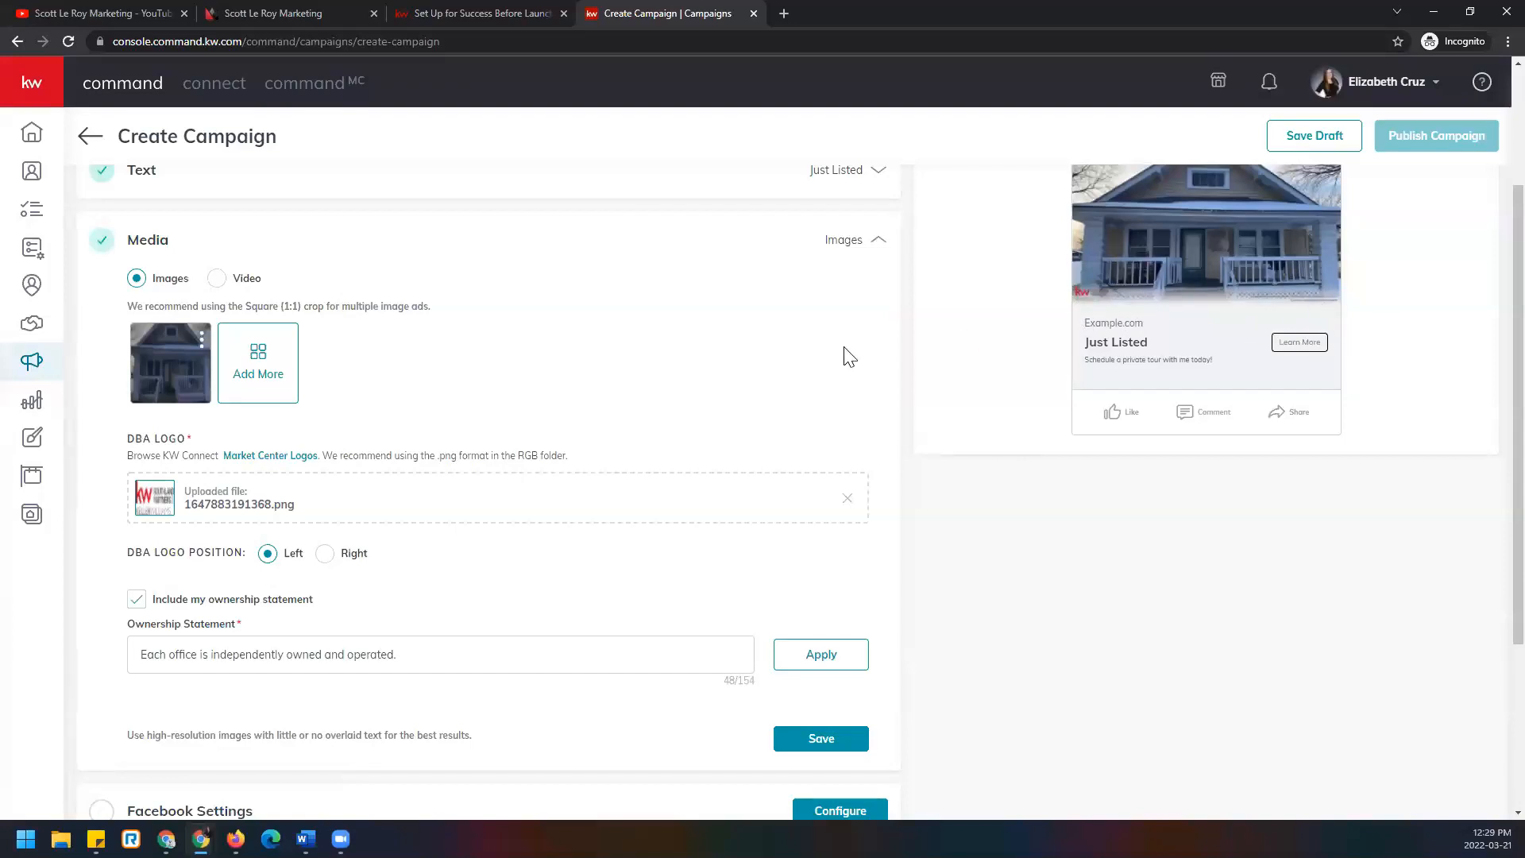
scroll(847, 352, down, 1)
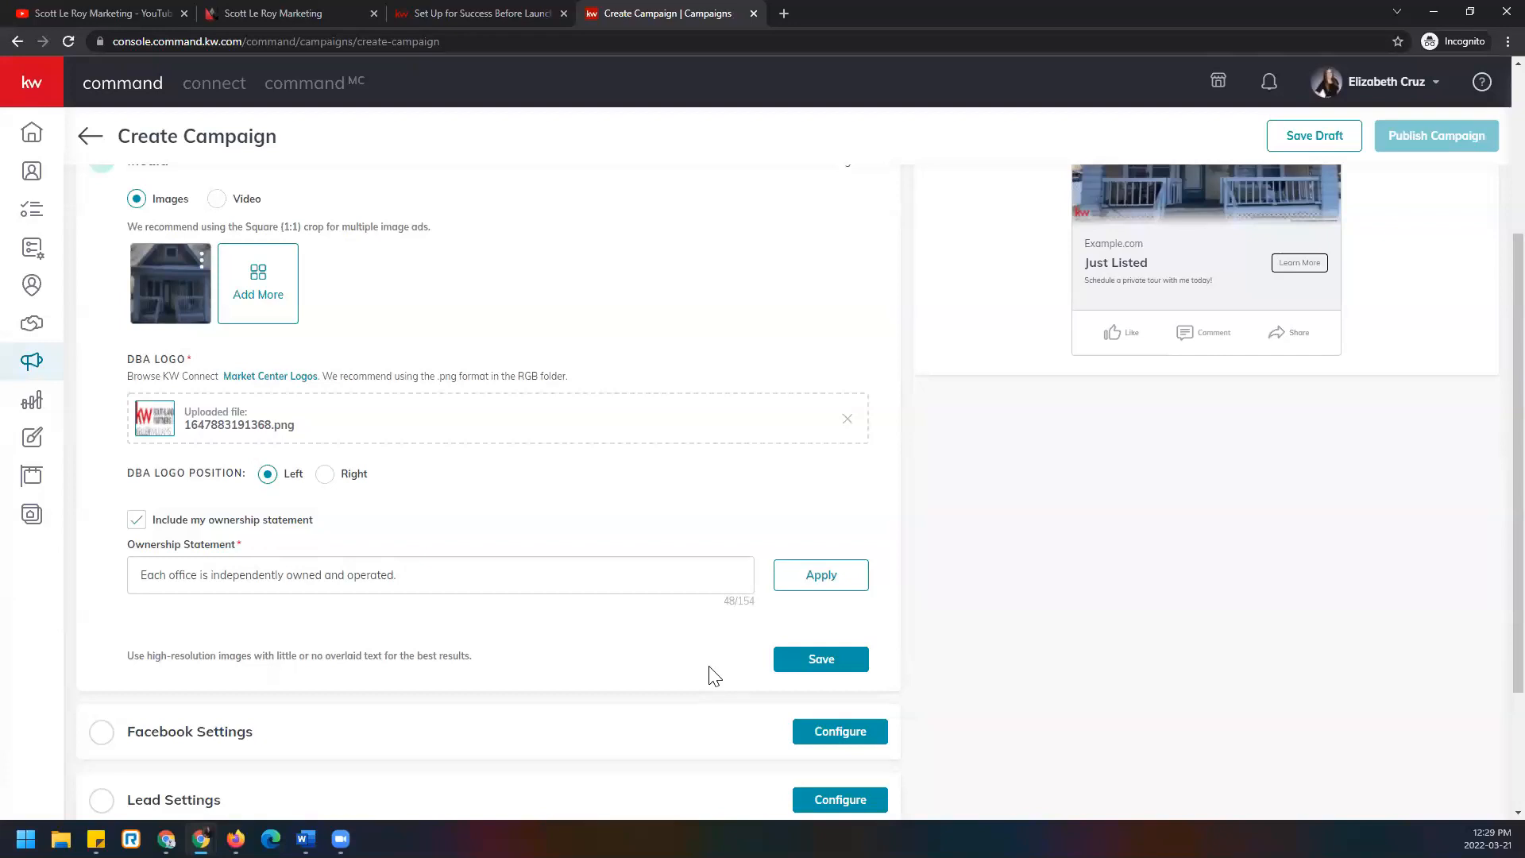
click(855, 666)
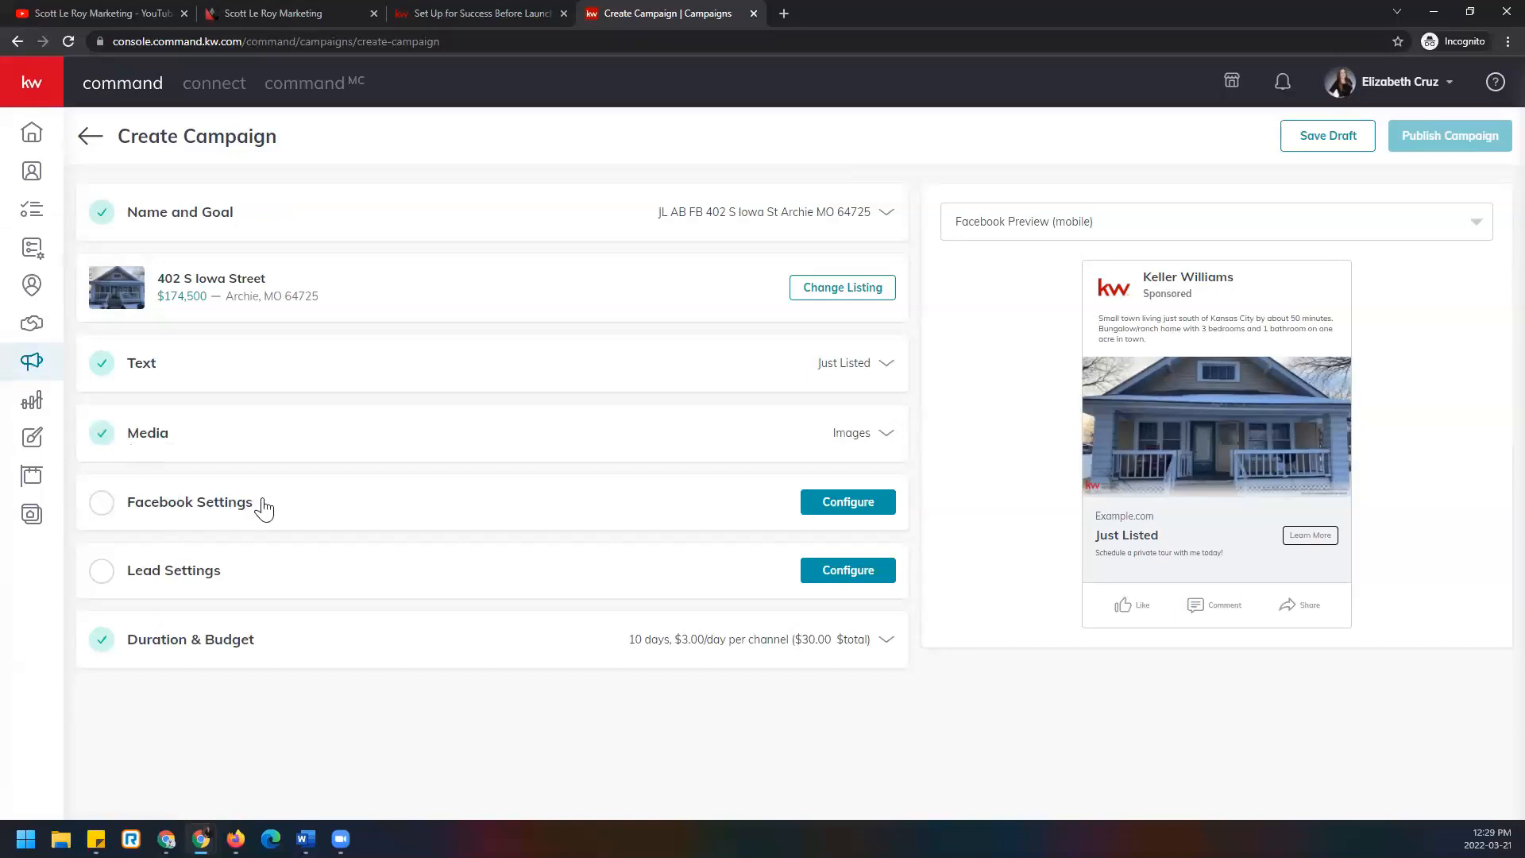
Open Facebook Settings, keep the agent's existing account, and list the available Facebook pages.
click(885, 509)
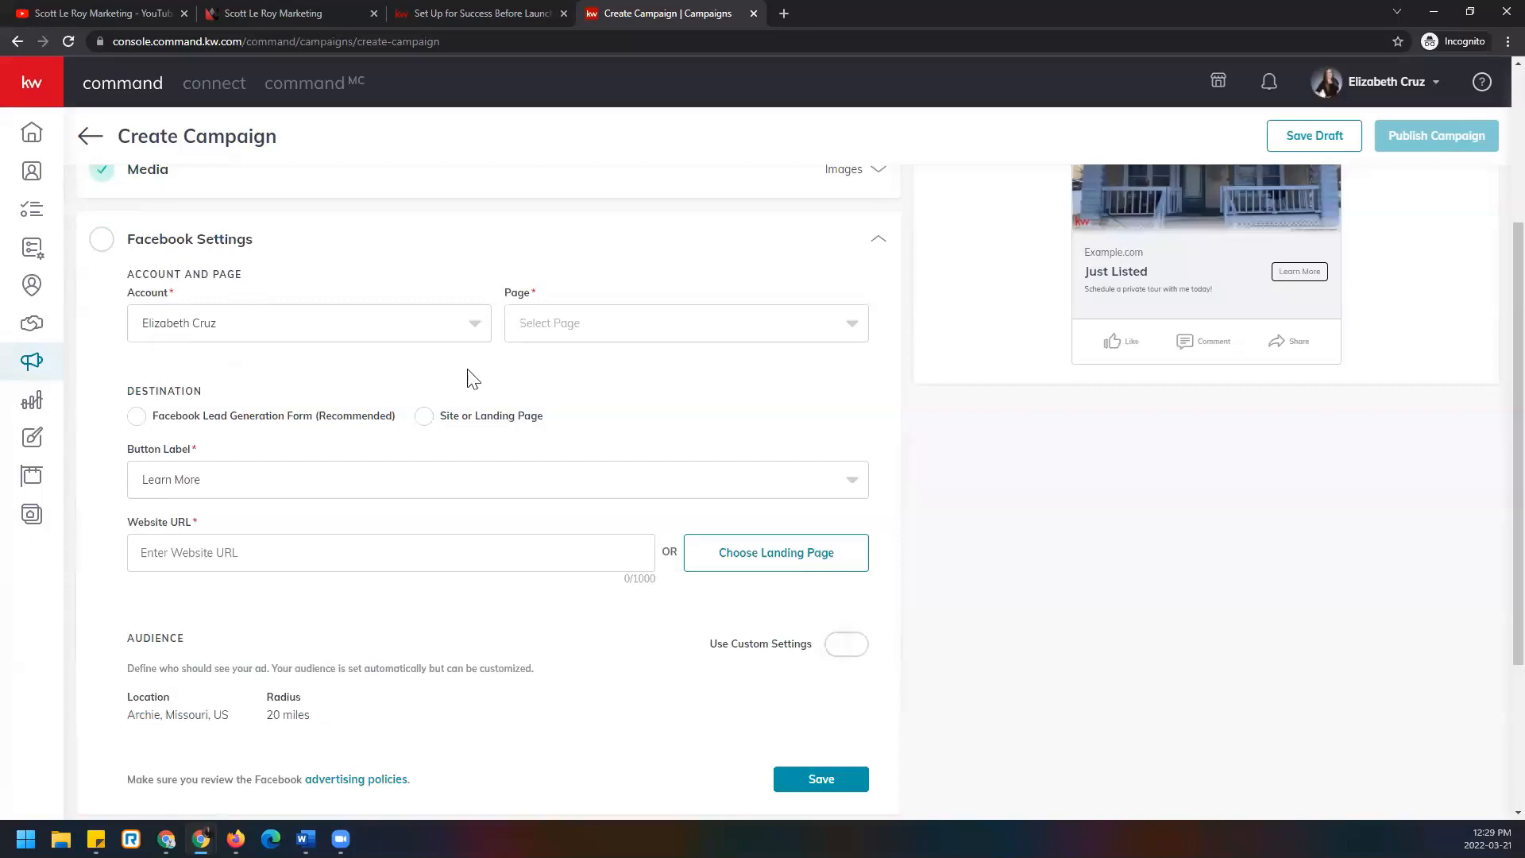
click(460, 332)
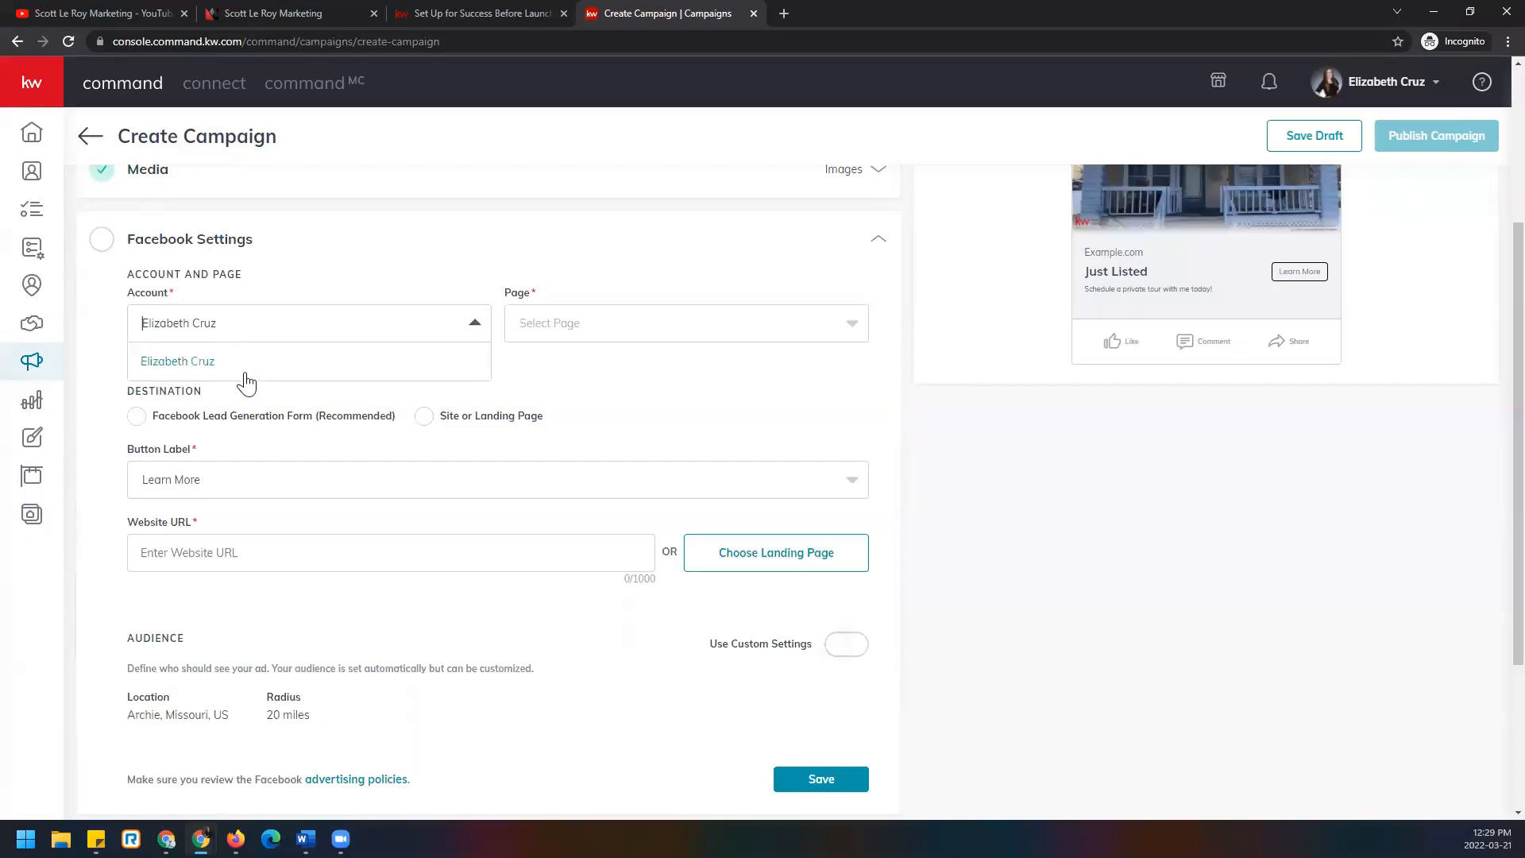
click(284, 334)
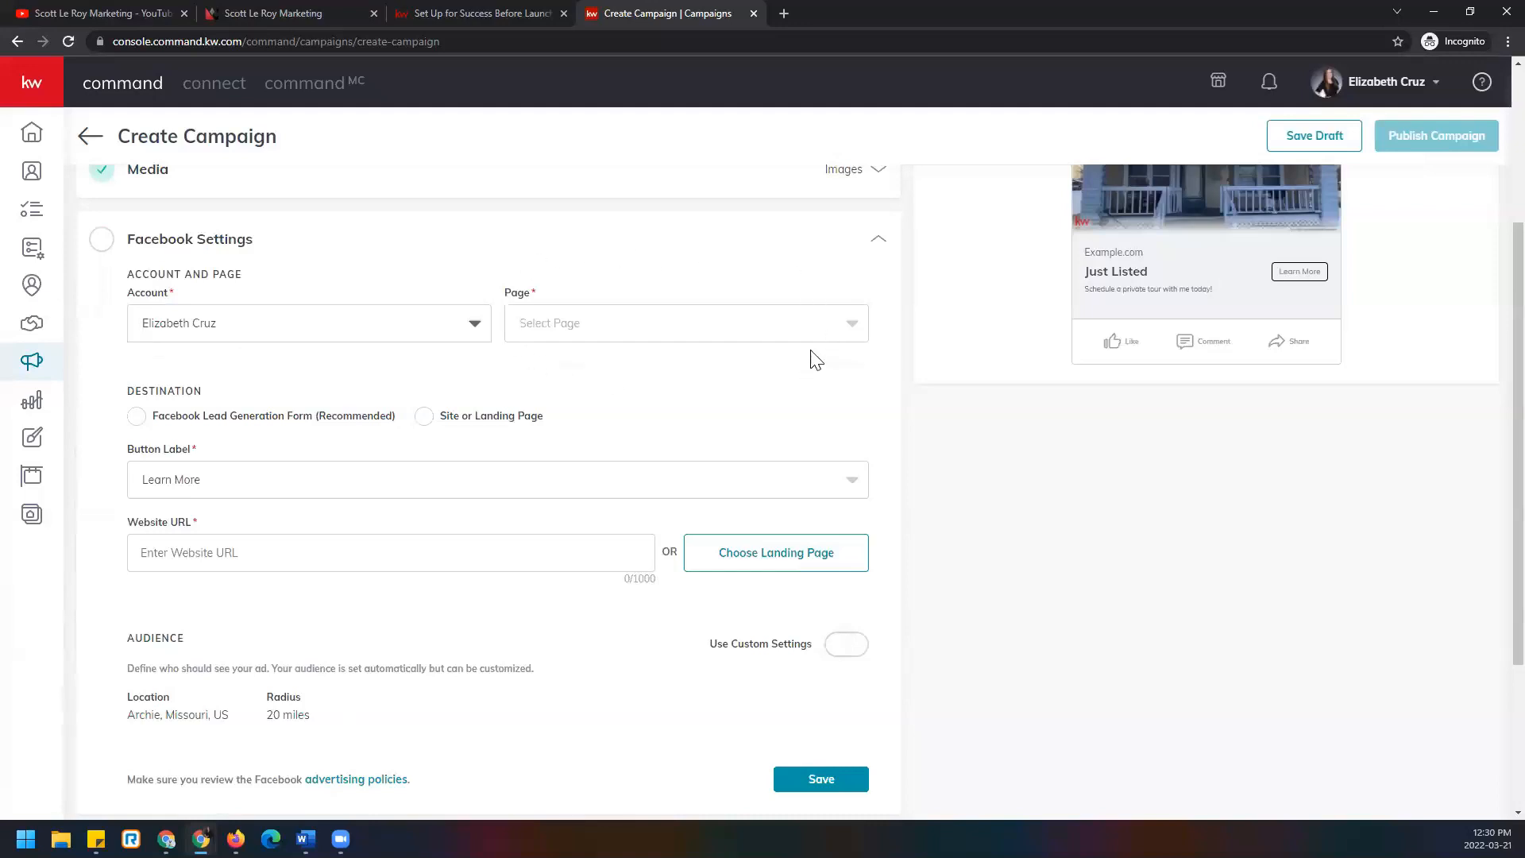
click(853, 326)
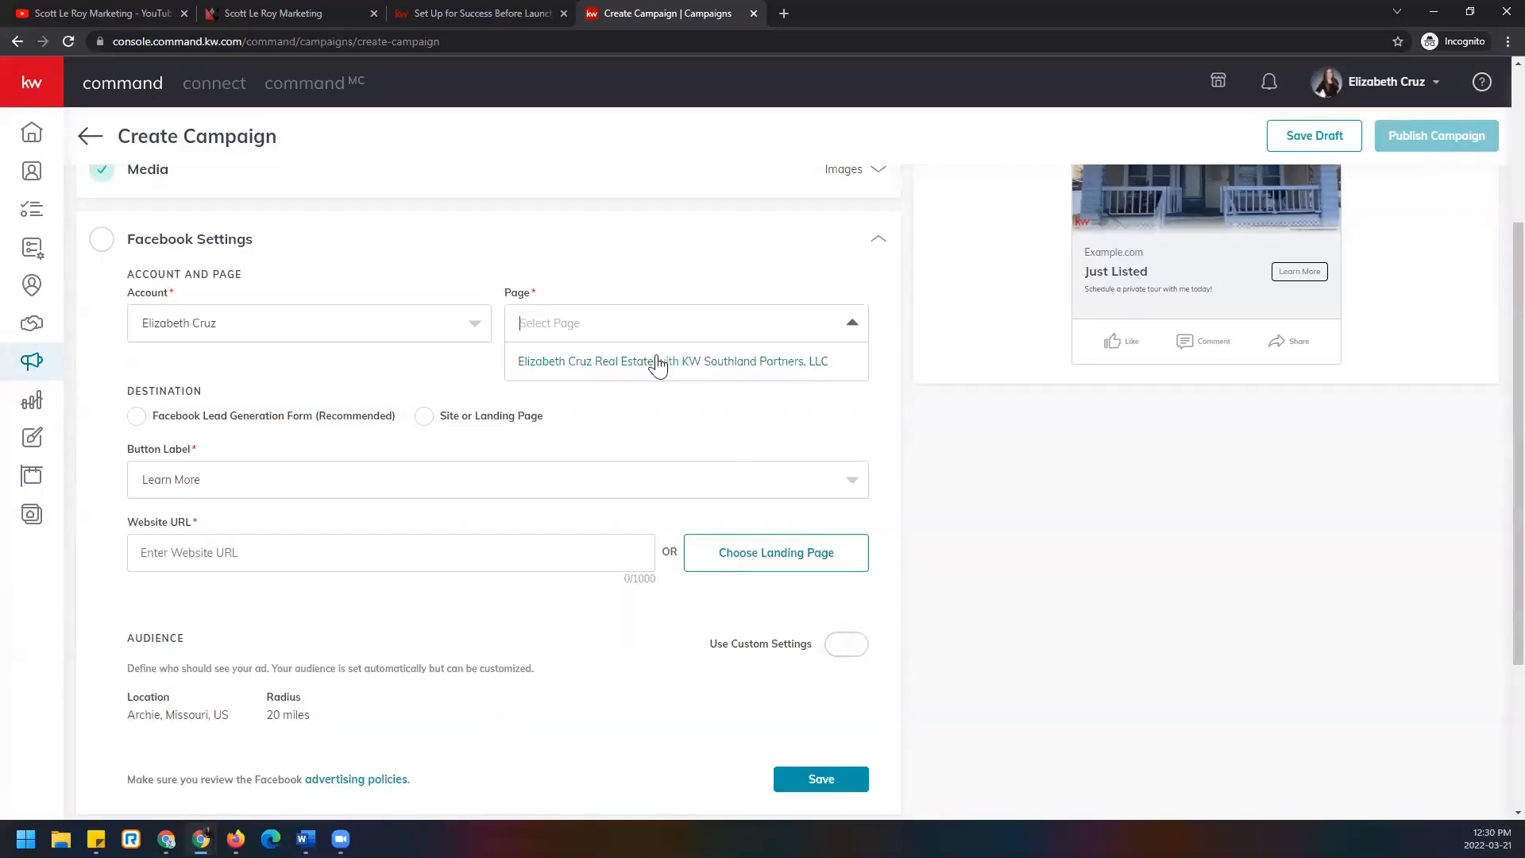
Choose the agent's real estate business page, keeping Lead Generation Form destination and Learn More button.
click(543, 364)
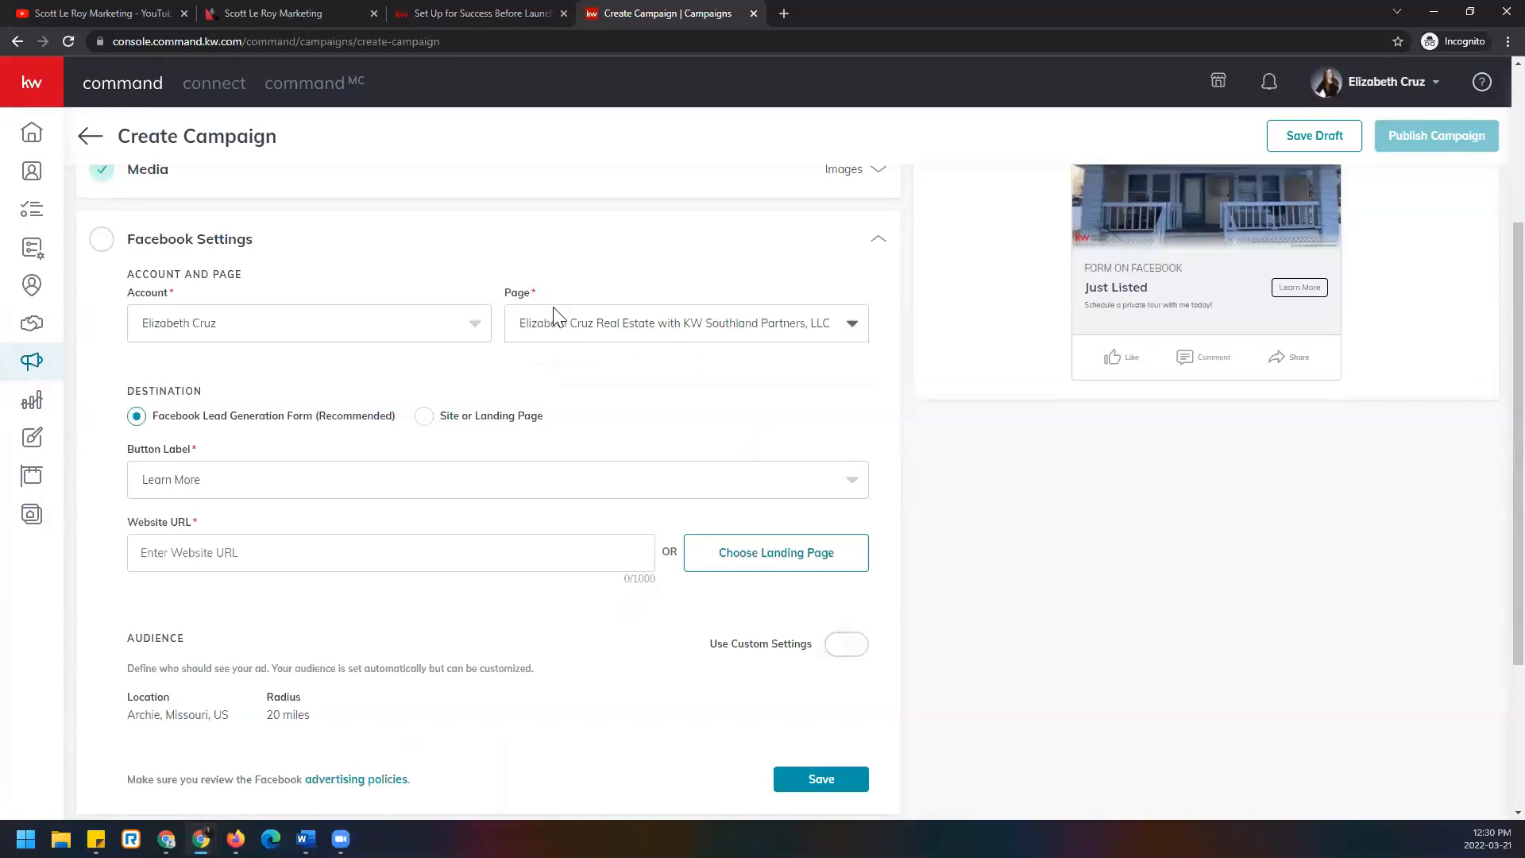
scroll(582, 340, up, 1)
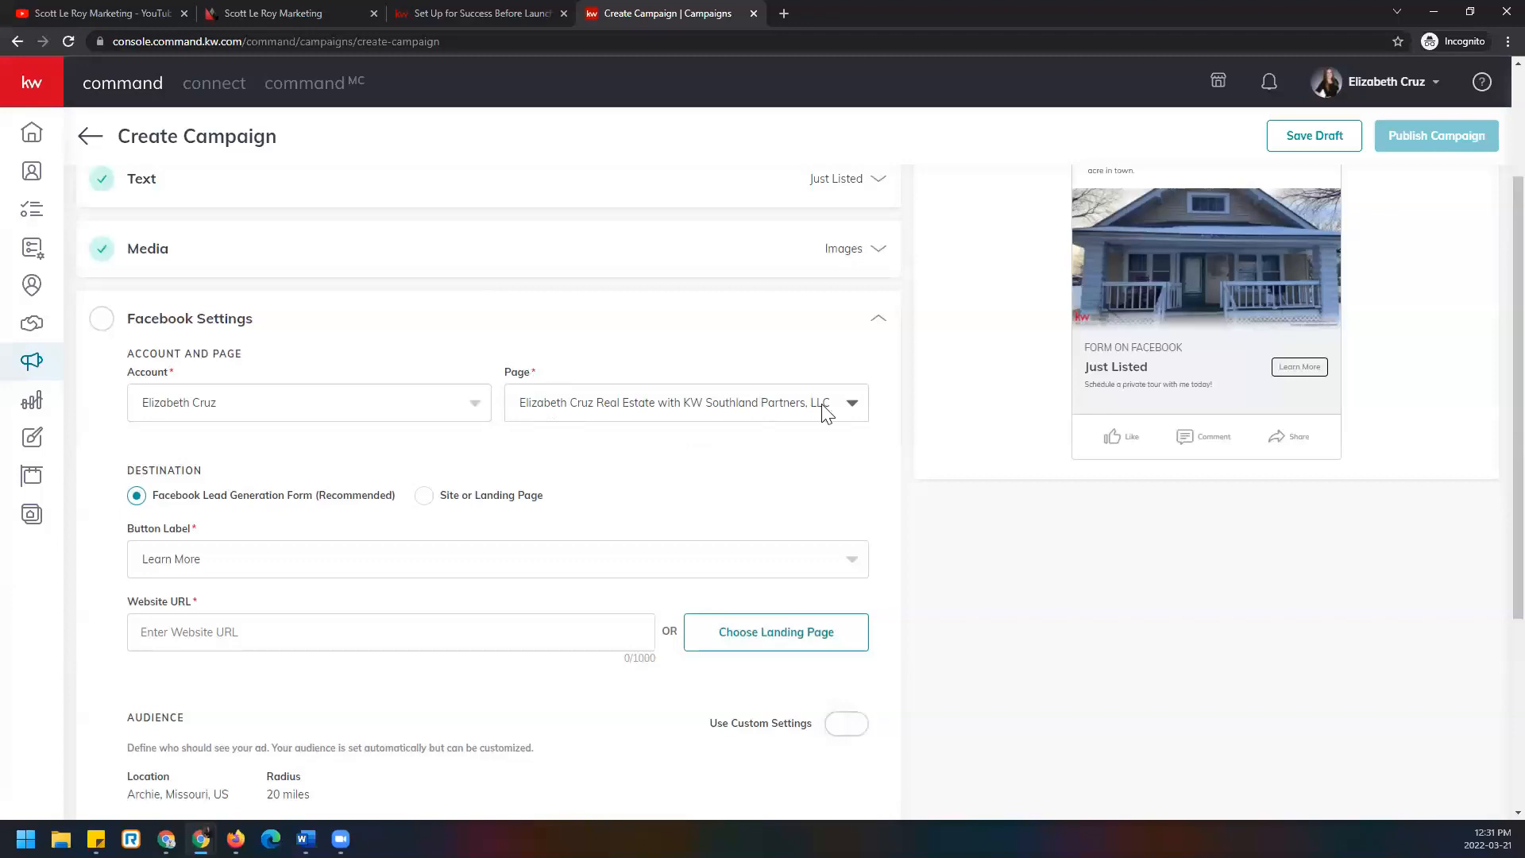
scroll(650, 449, down, 1)
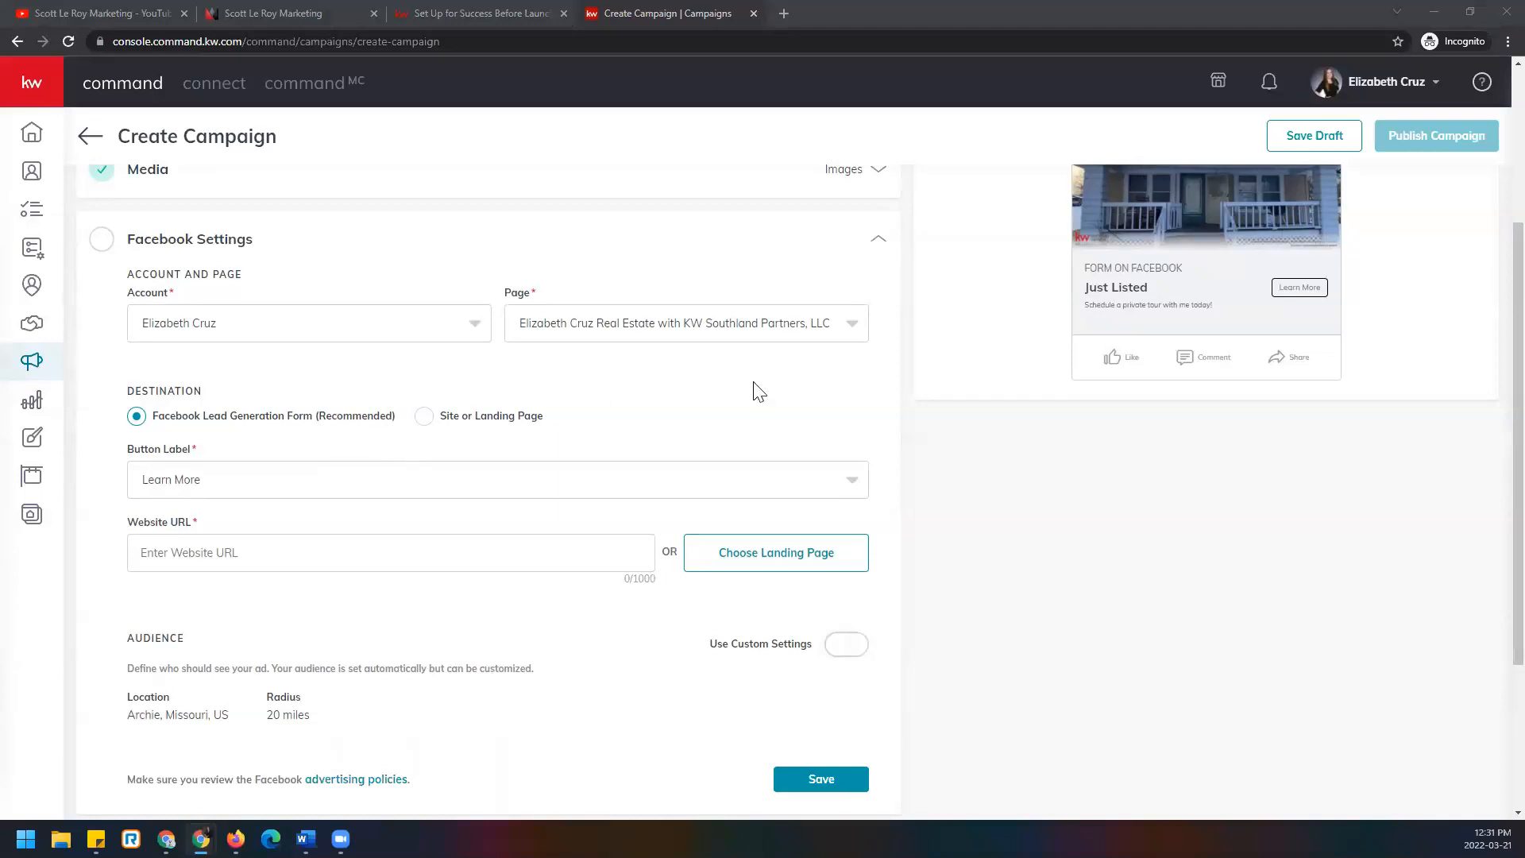
scroll(1271, 456, up, 2)
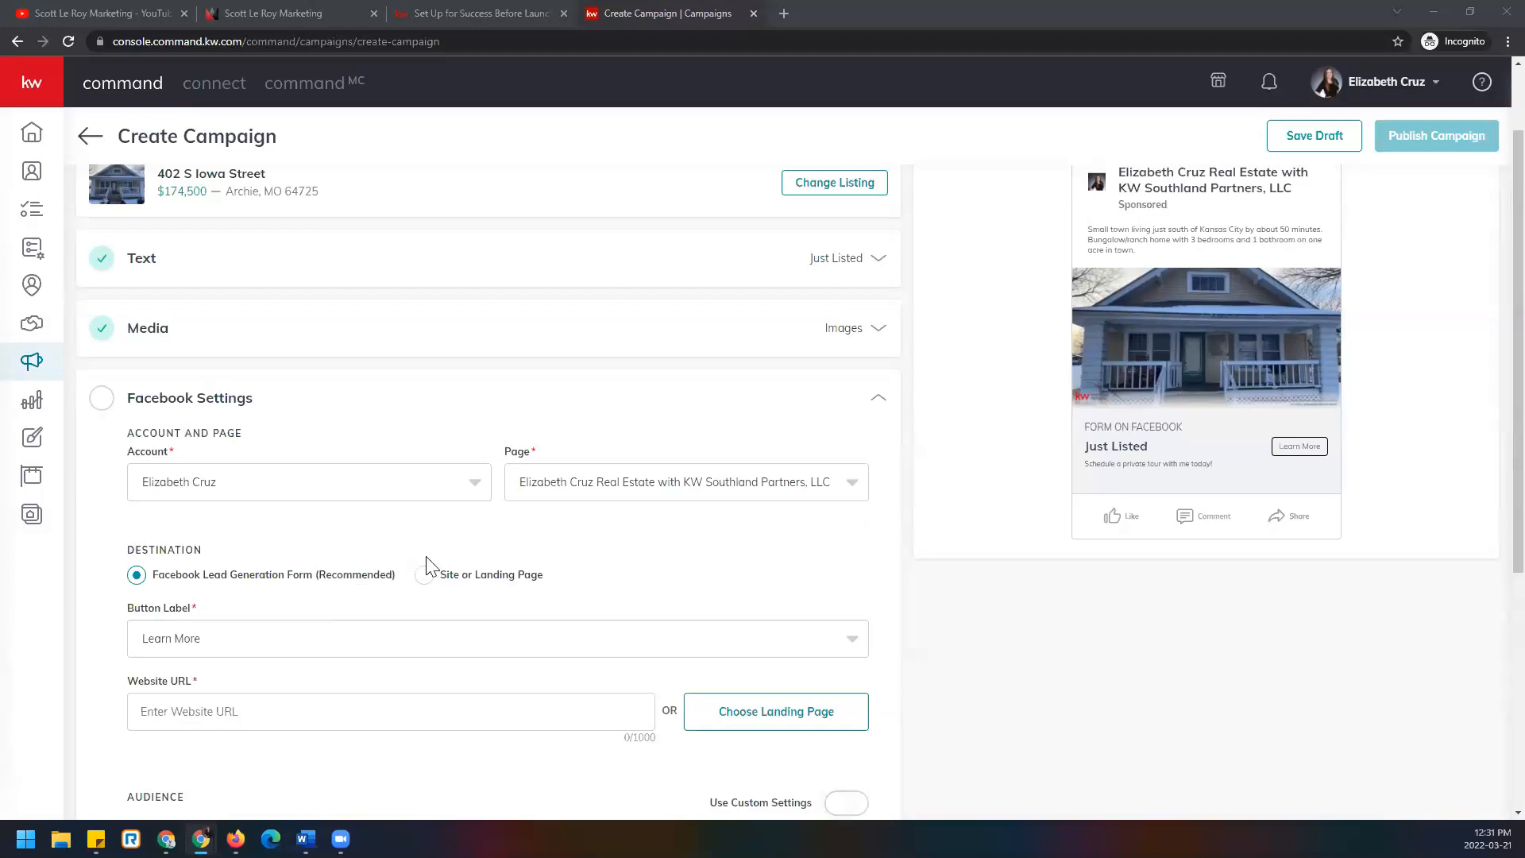
scroll(416, 547, down, 1)
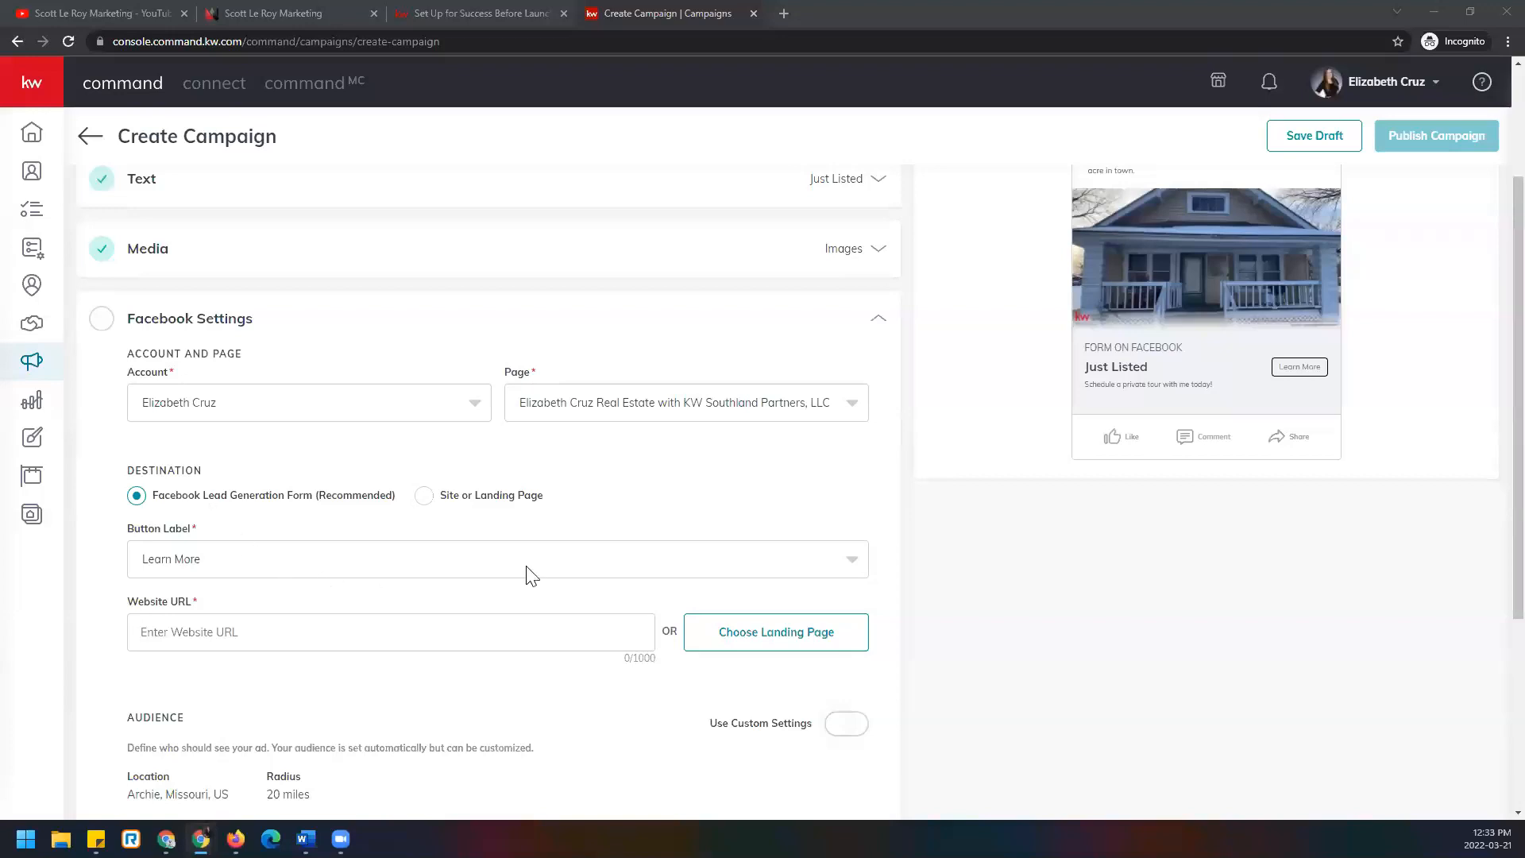
Confirm Learn More as the Facebook ad's button label.
click(852, 567)
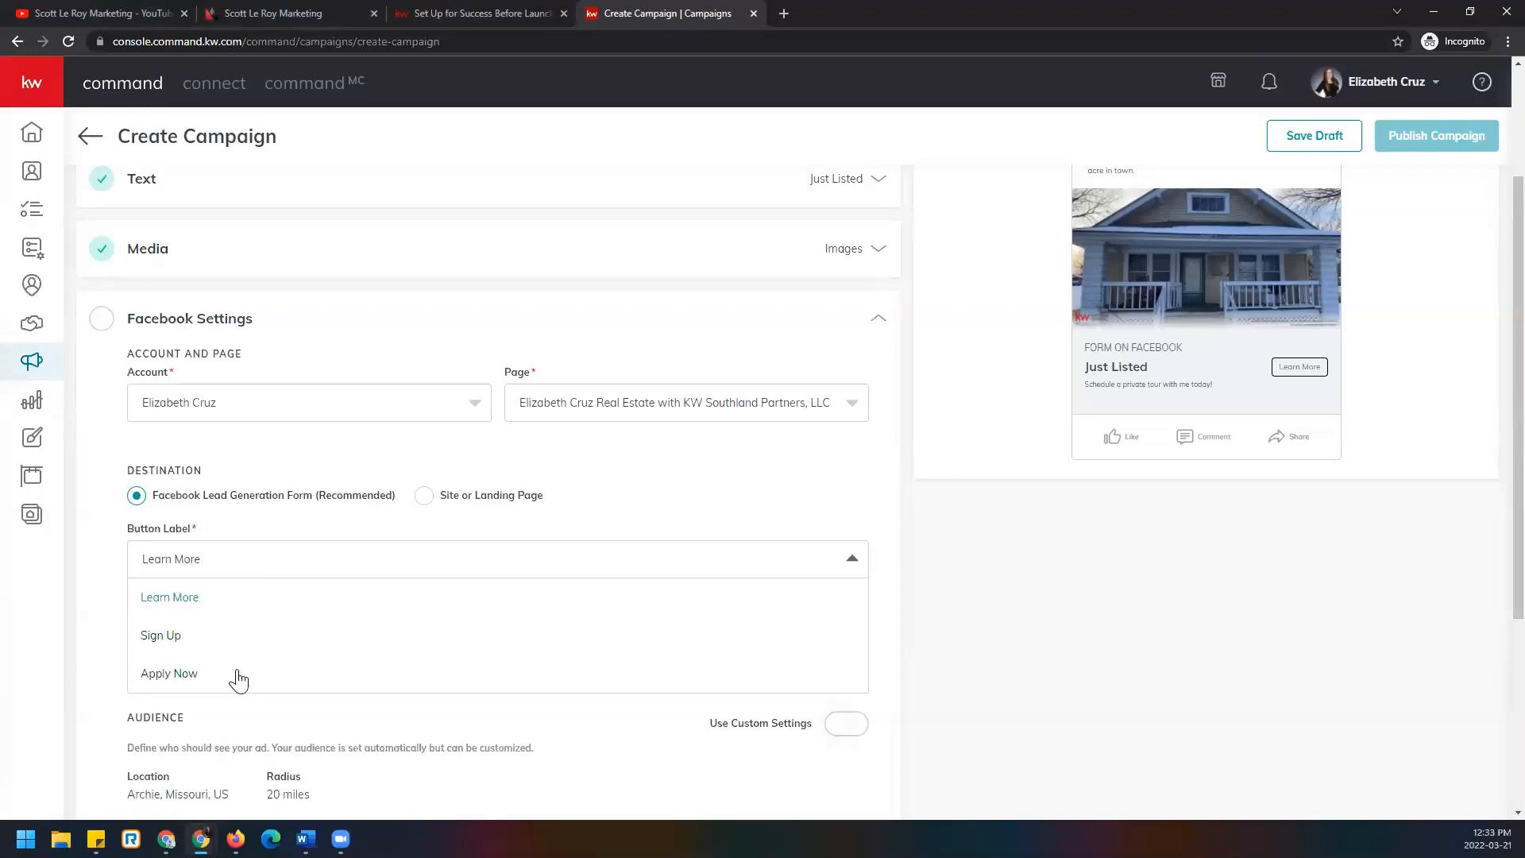
click(258, 564)
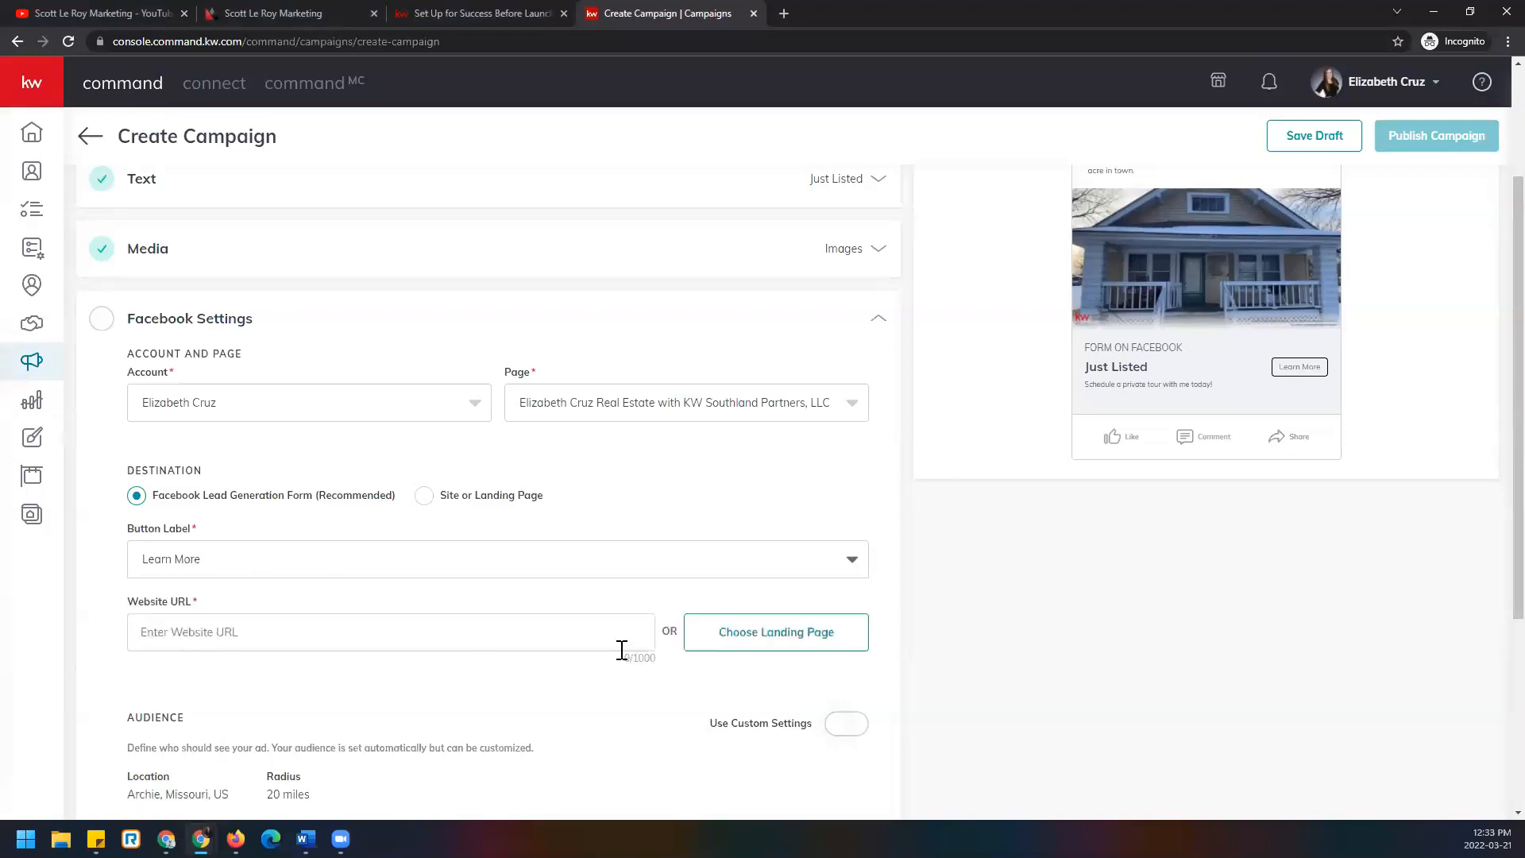
scroll(622, 651, down, 1)
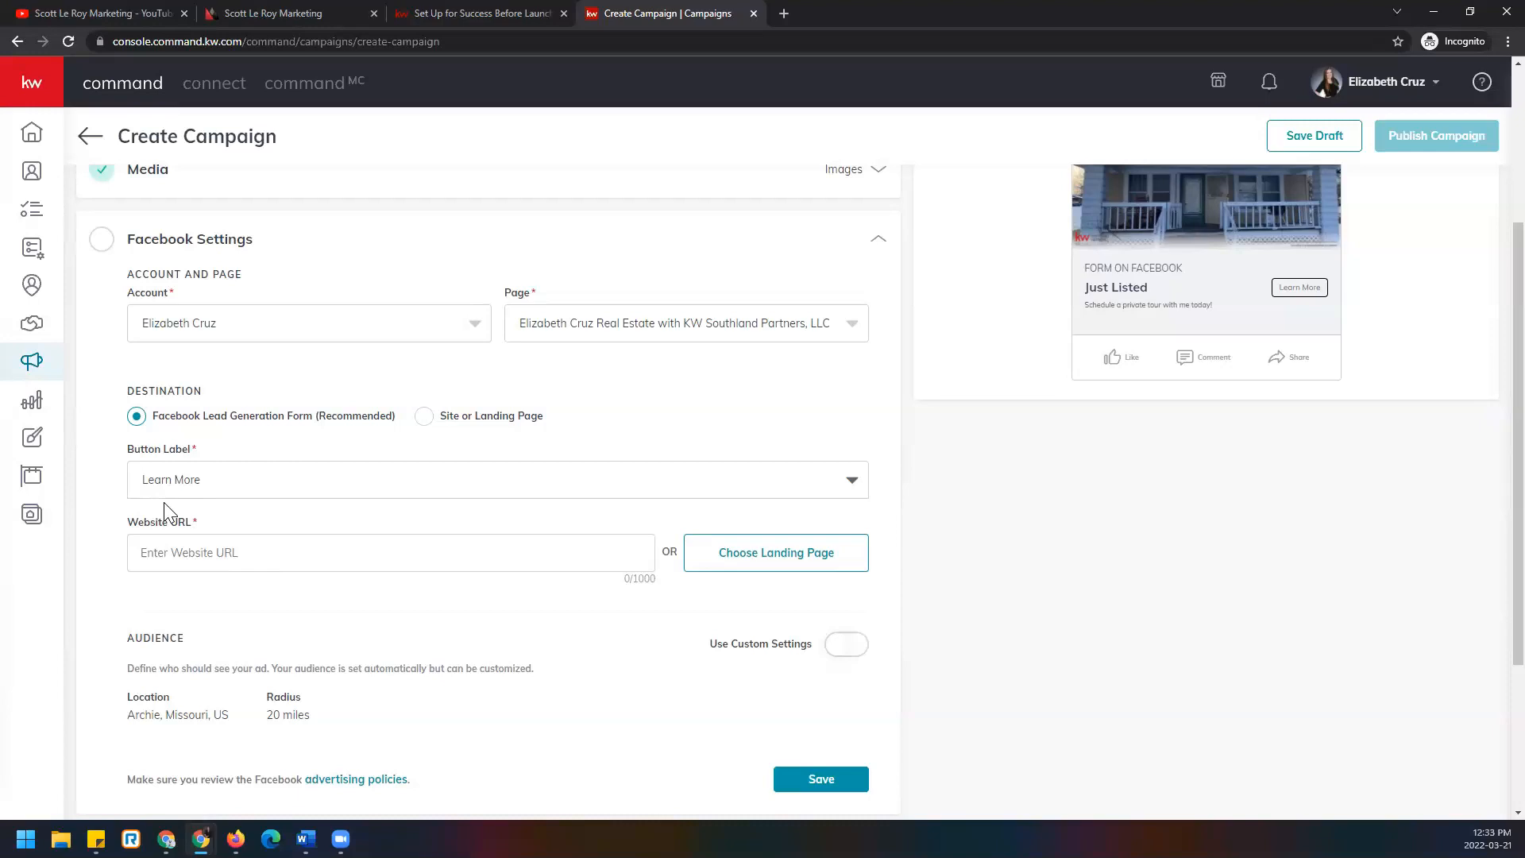
Start on the Website URL field and open a new browser tab to find the listing.
click(239, 550)
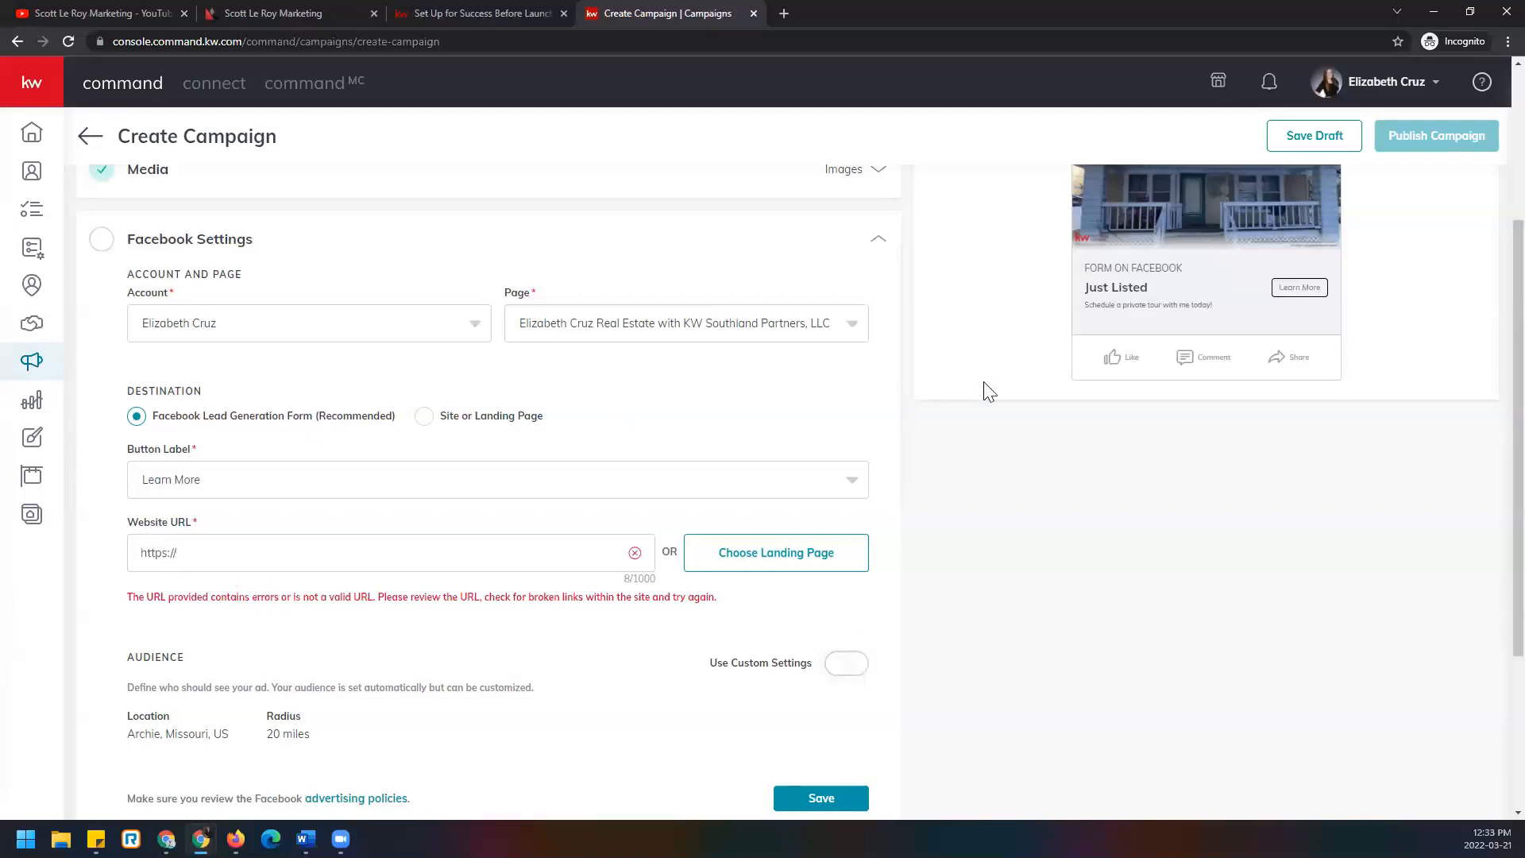
scroll(878, 429, up, 1)
scroll(883, 421, up, 1)
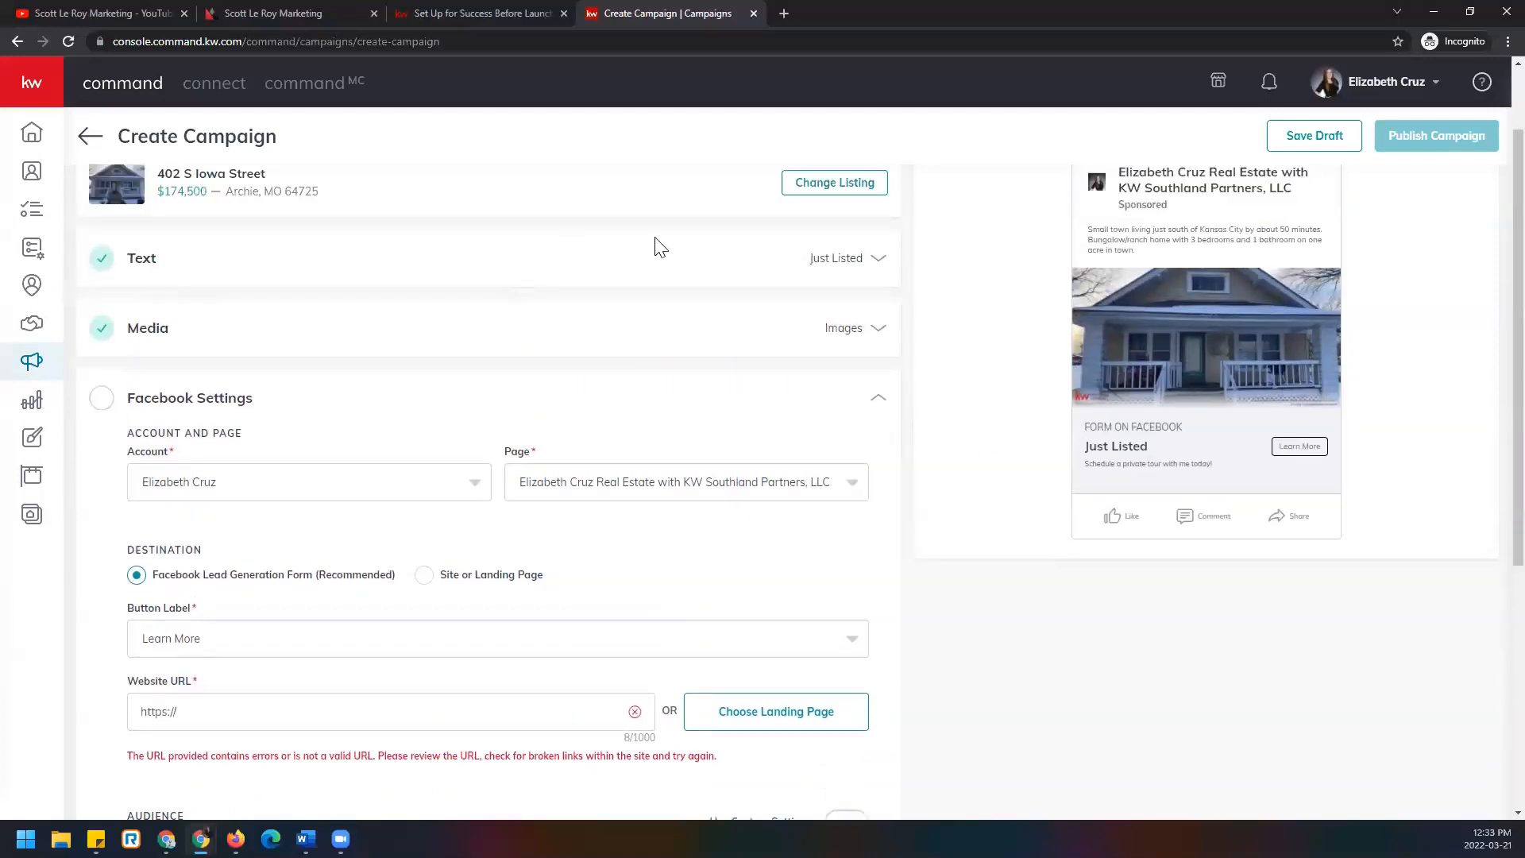
click(783, 15)
key(Return)
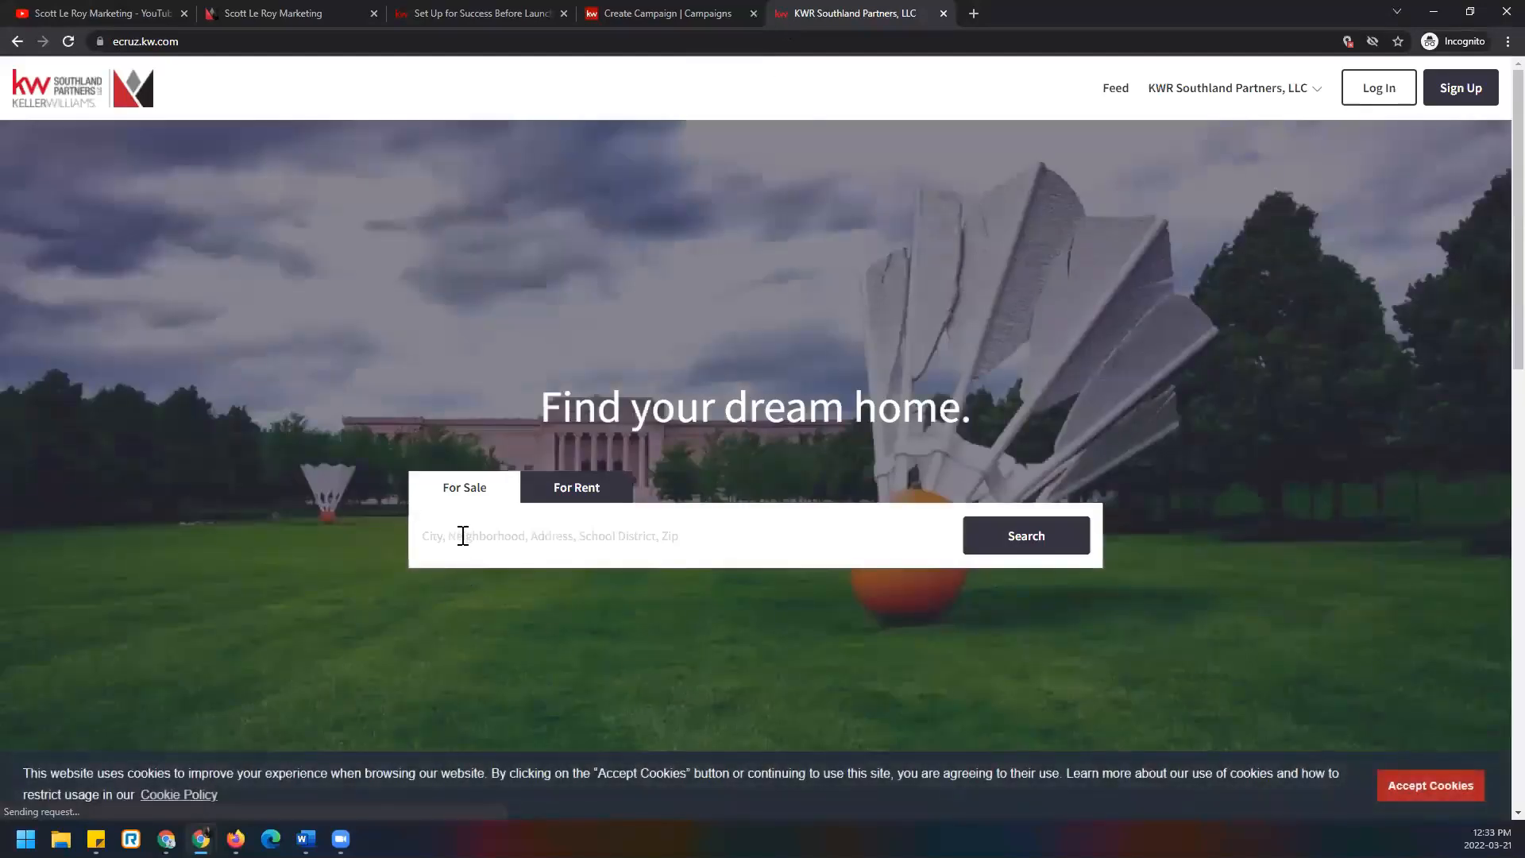
click(463, 536)
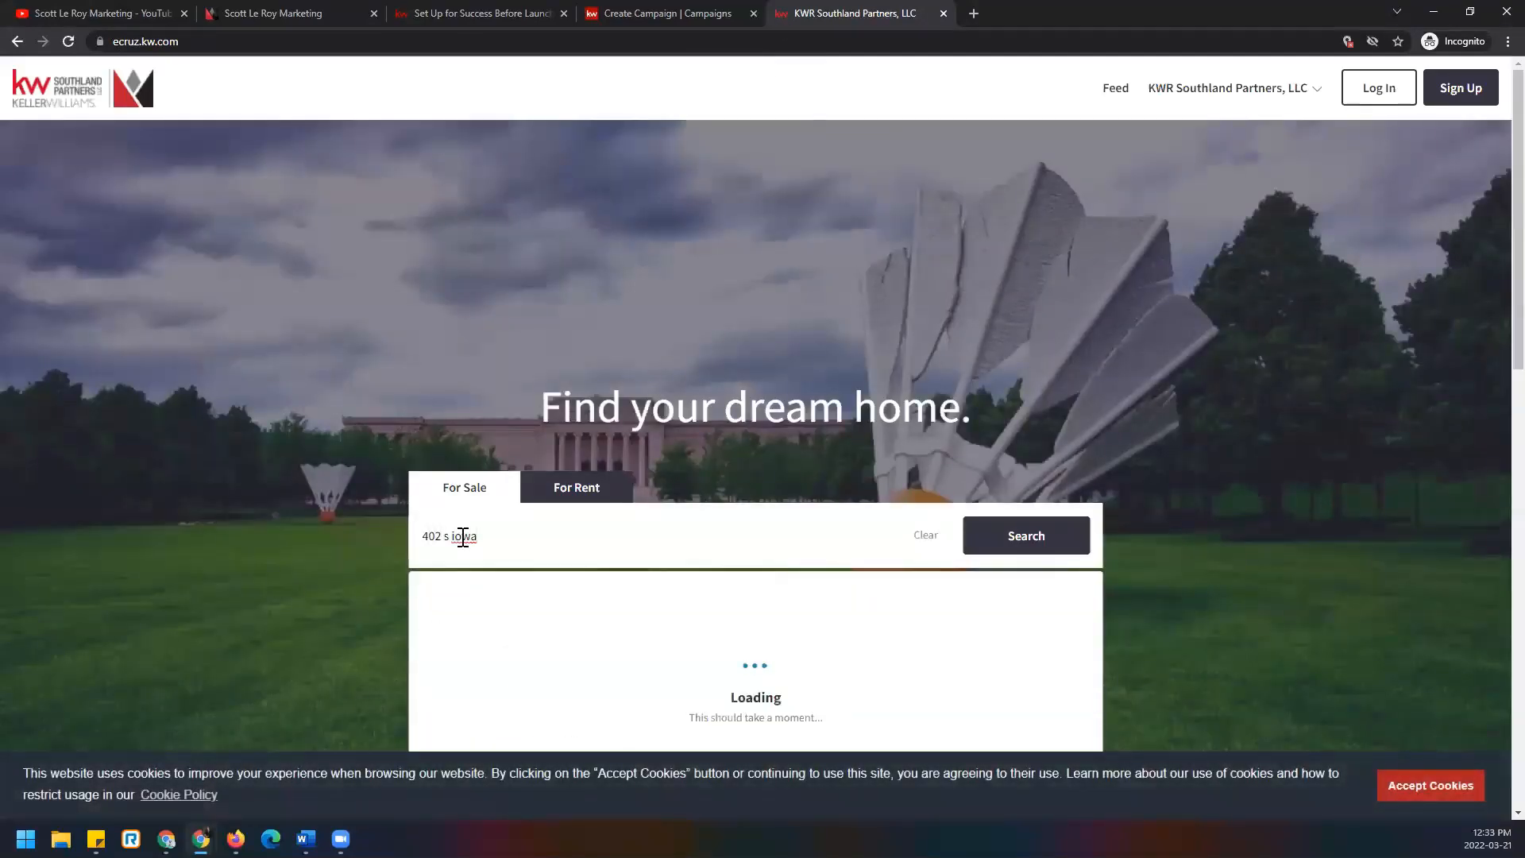
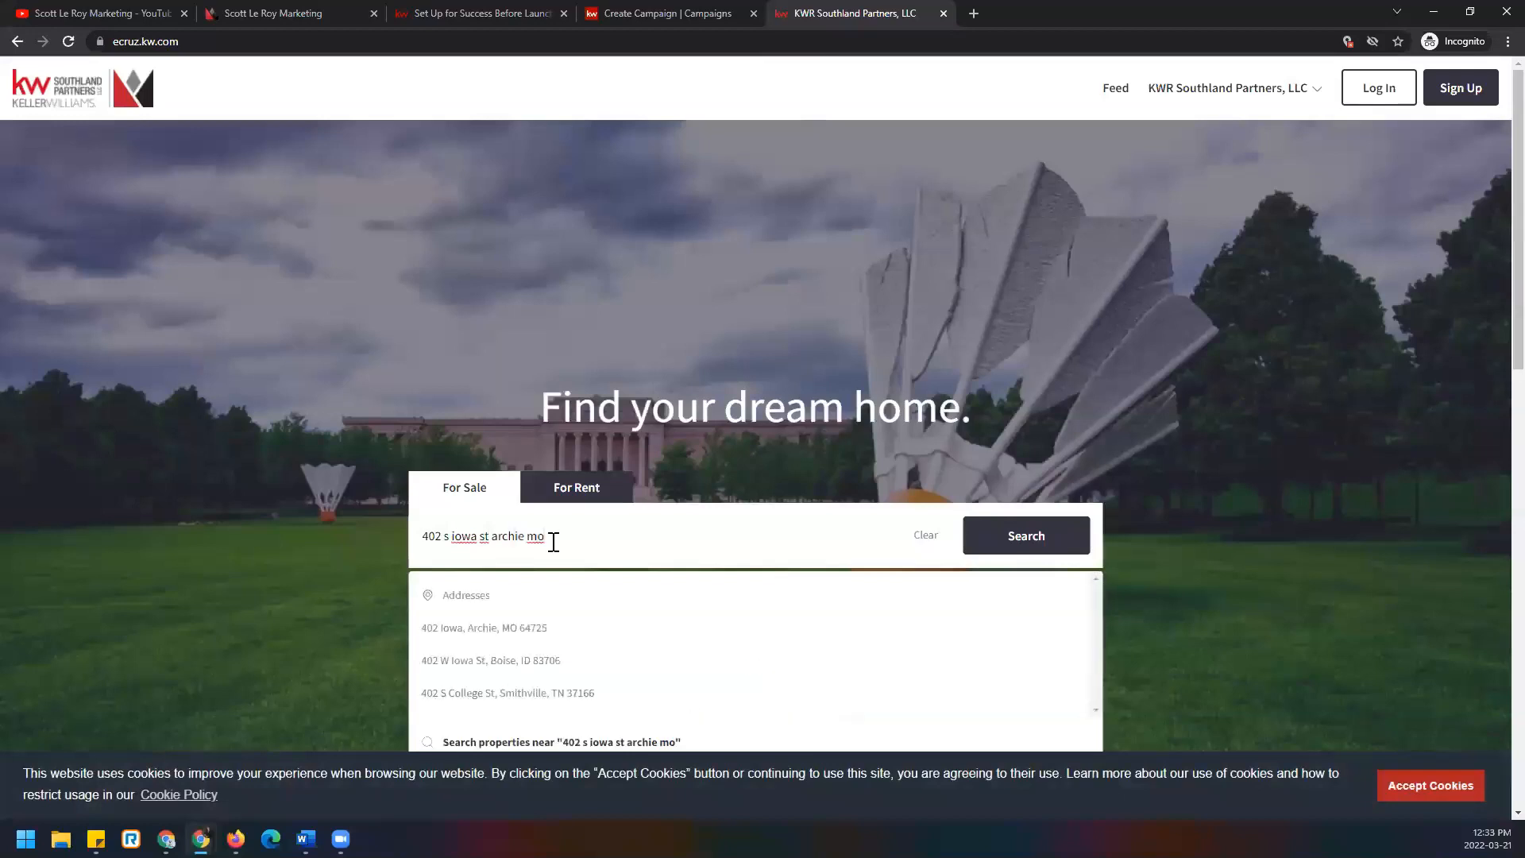
click(988, 538)
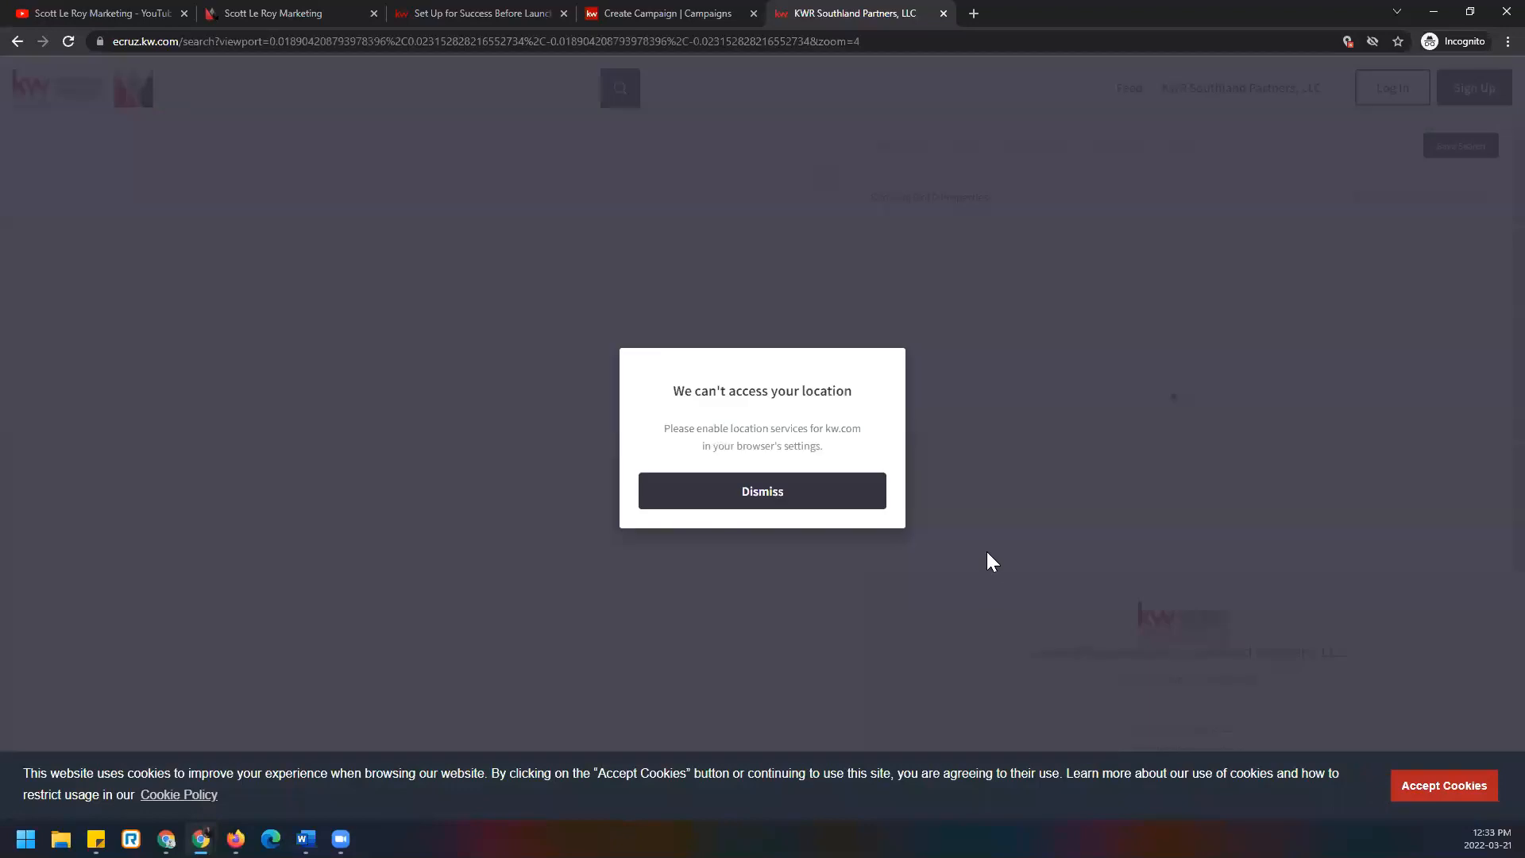
click(809, 502)
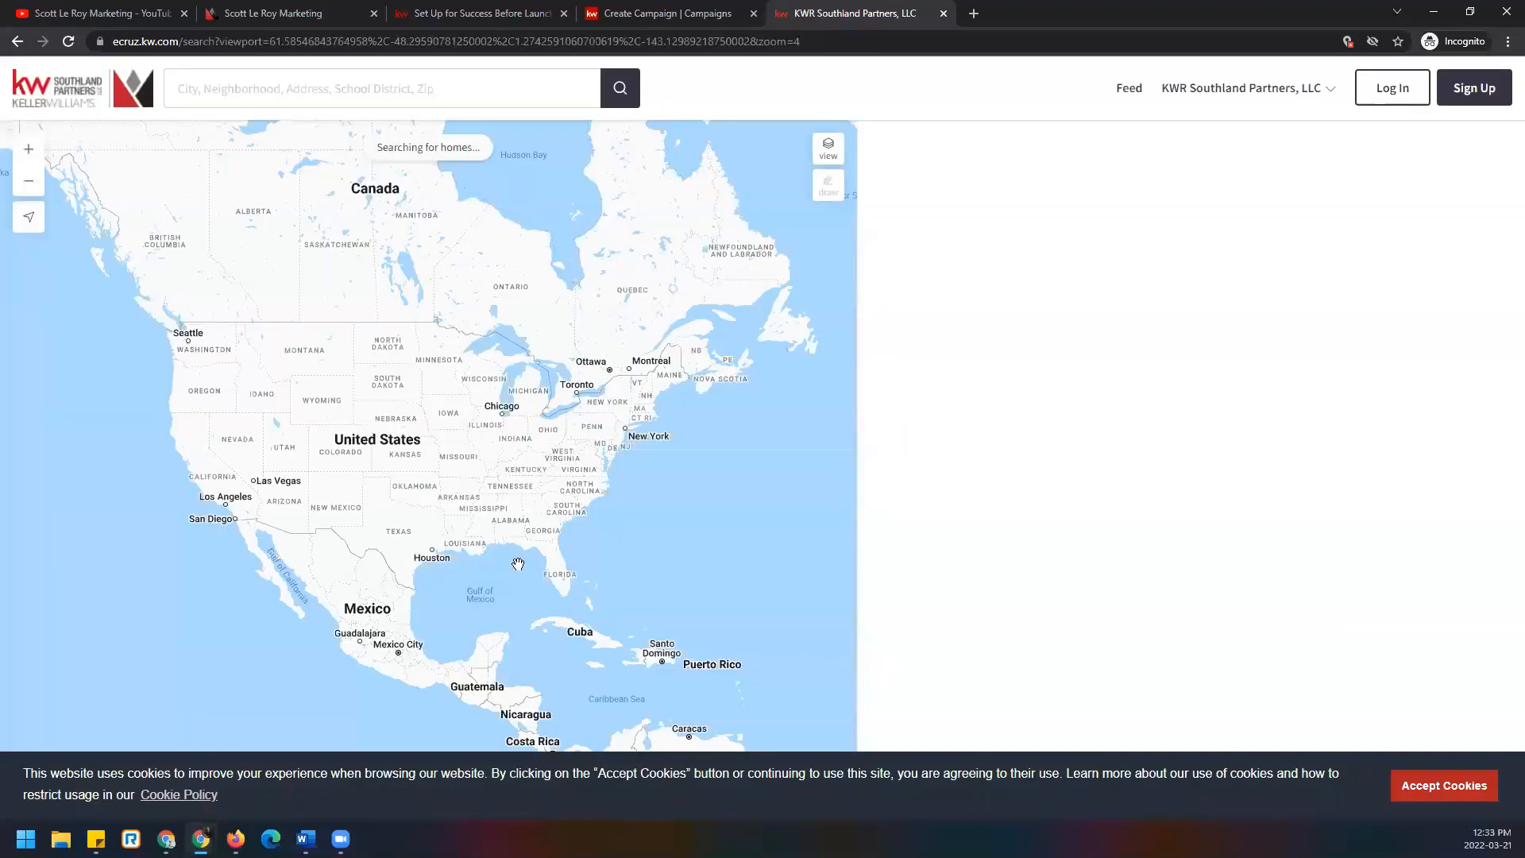
scroll(434, 446, up, 8)
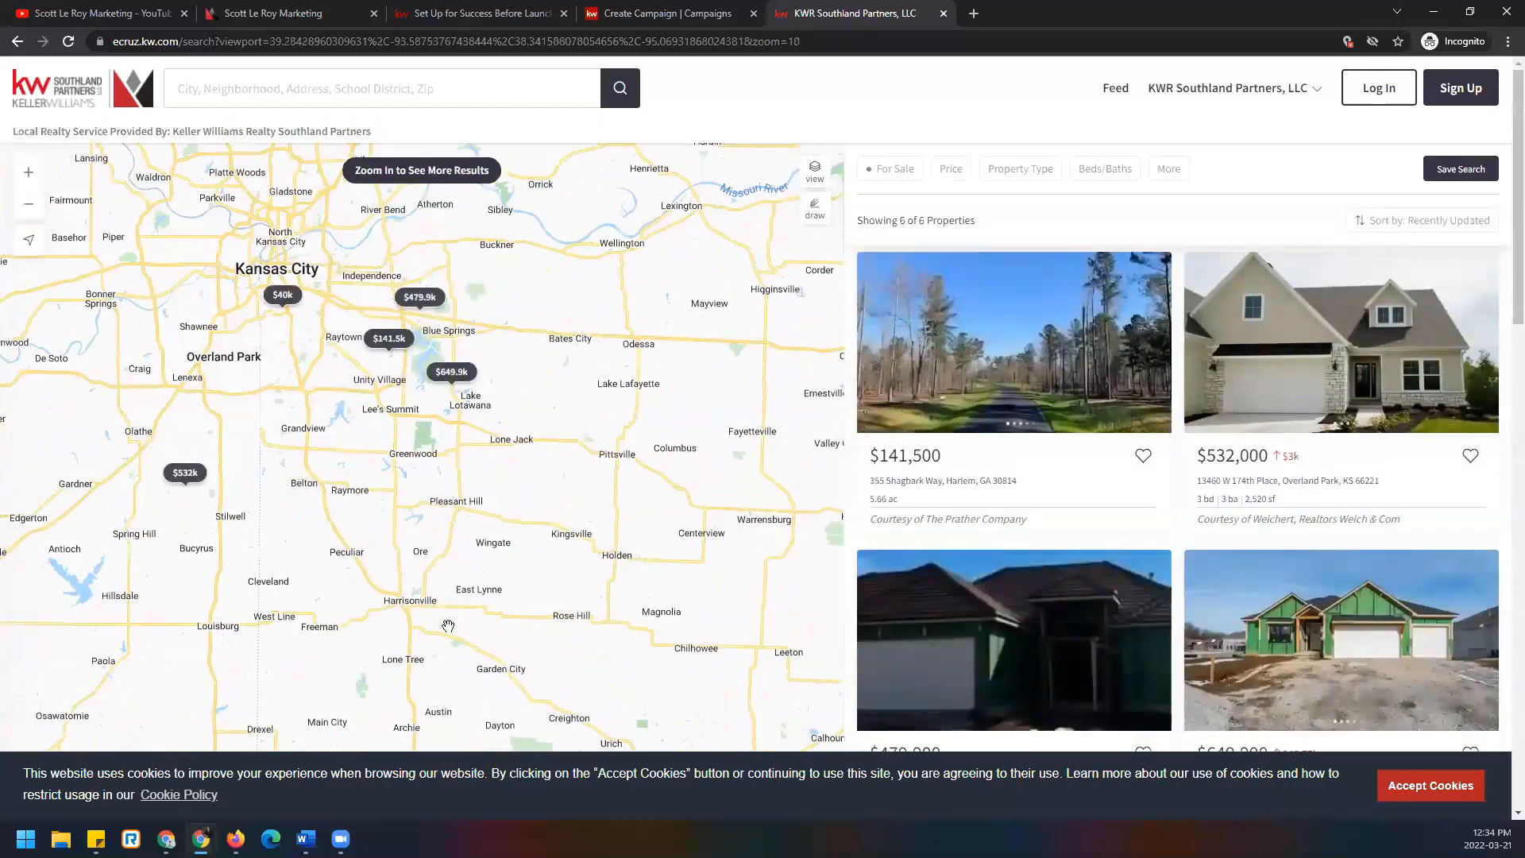
scroll(395, 744, up, 3)
scroll(394, 744, up, 3)
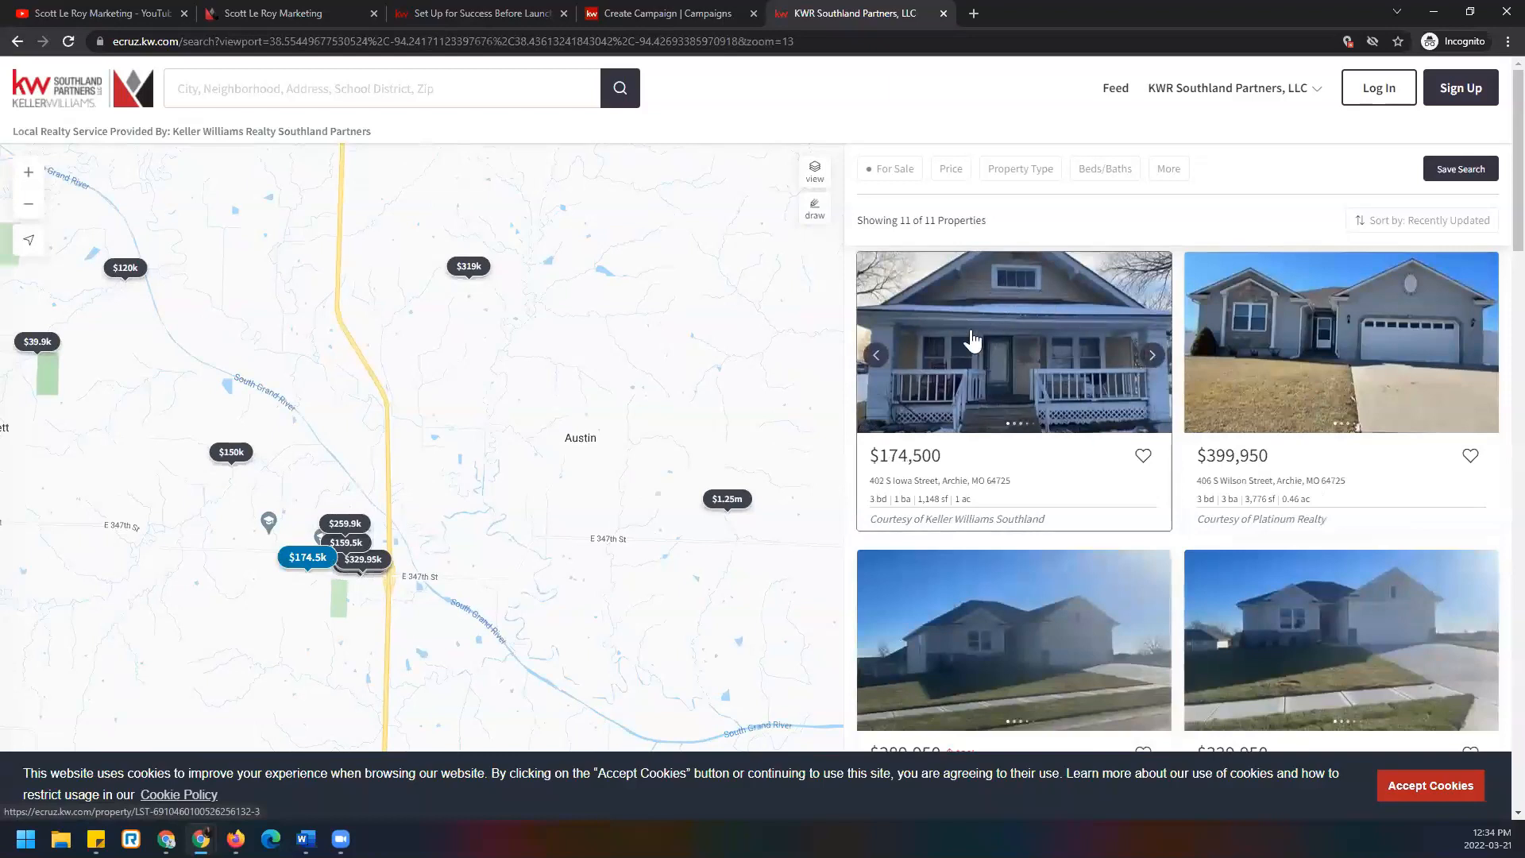
click(1026, 358)
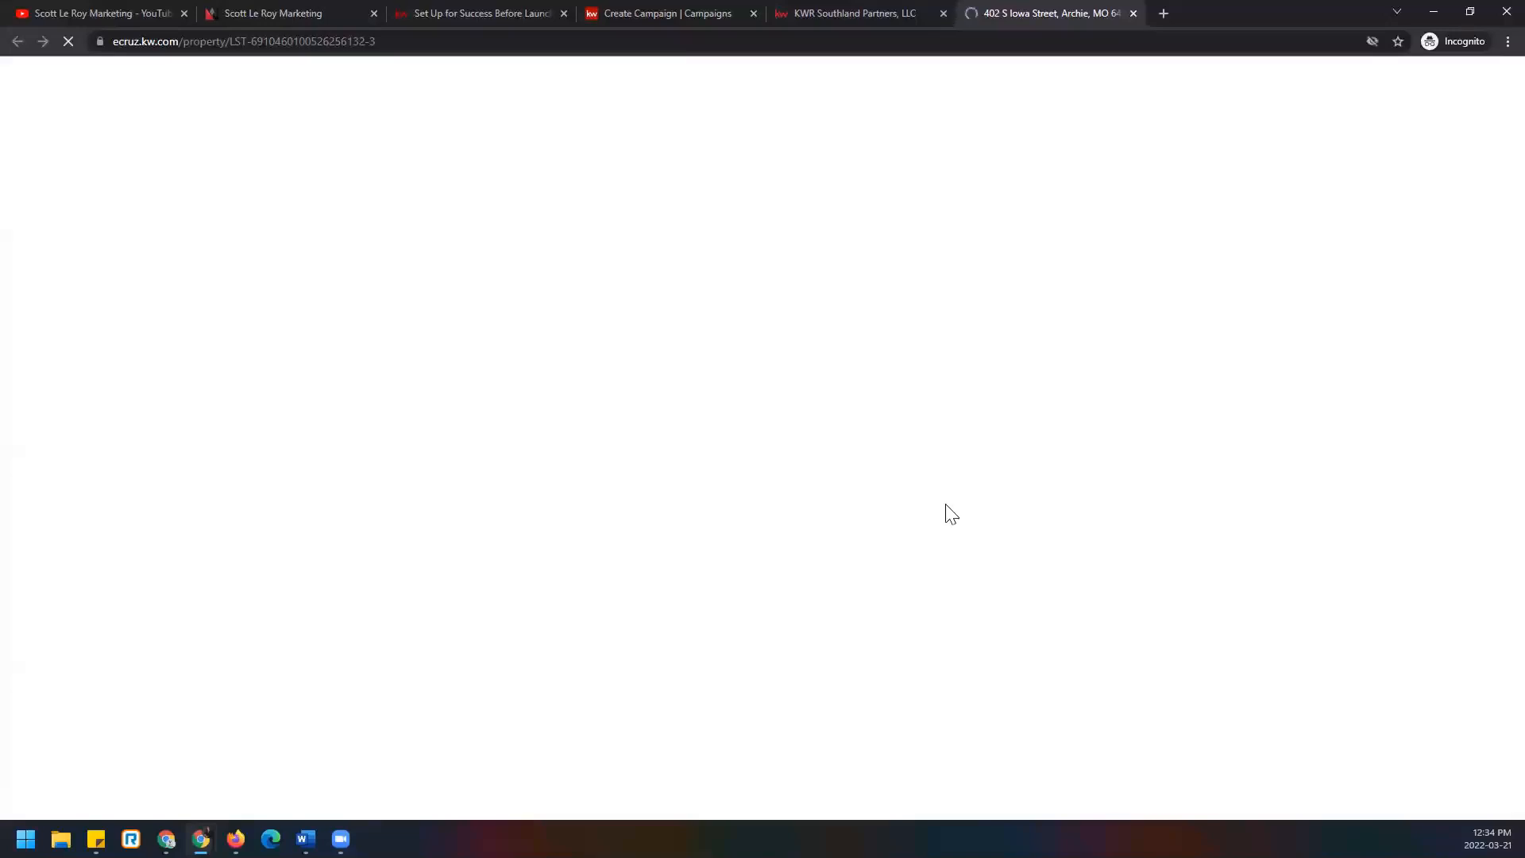
click(452, 41)
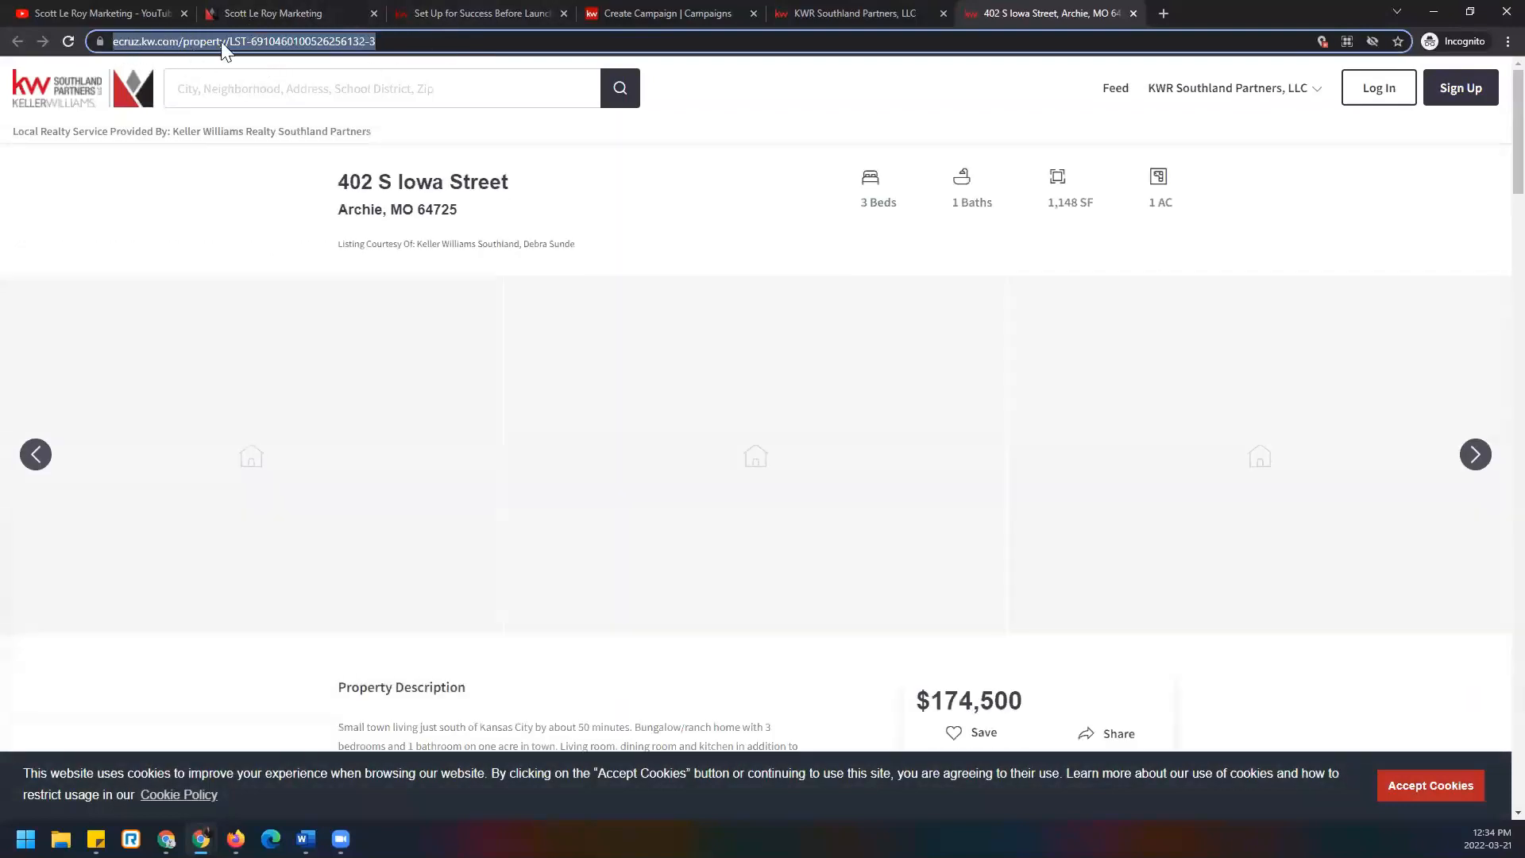
right_click(346, 41)
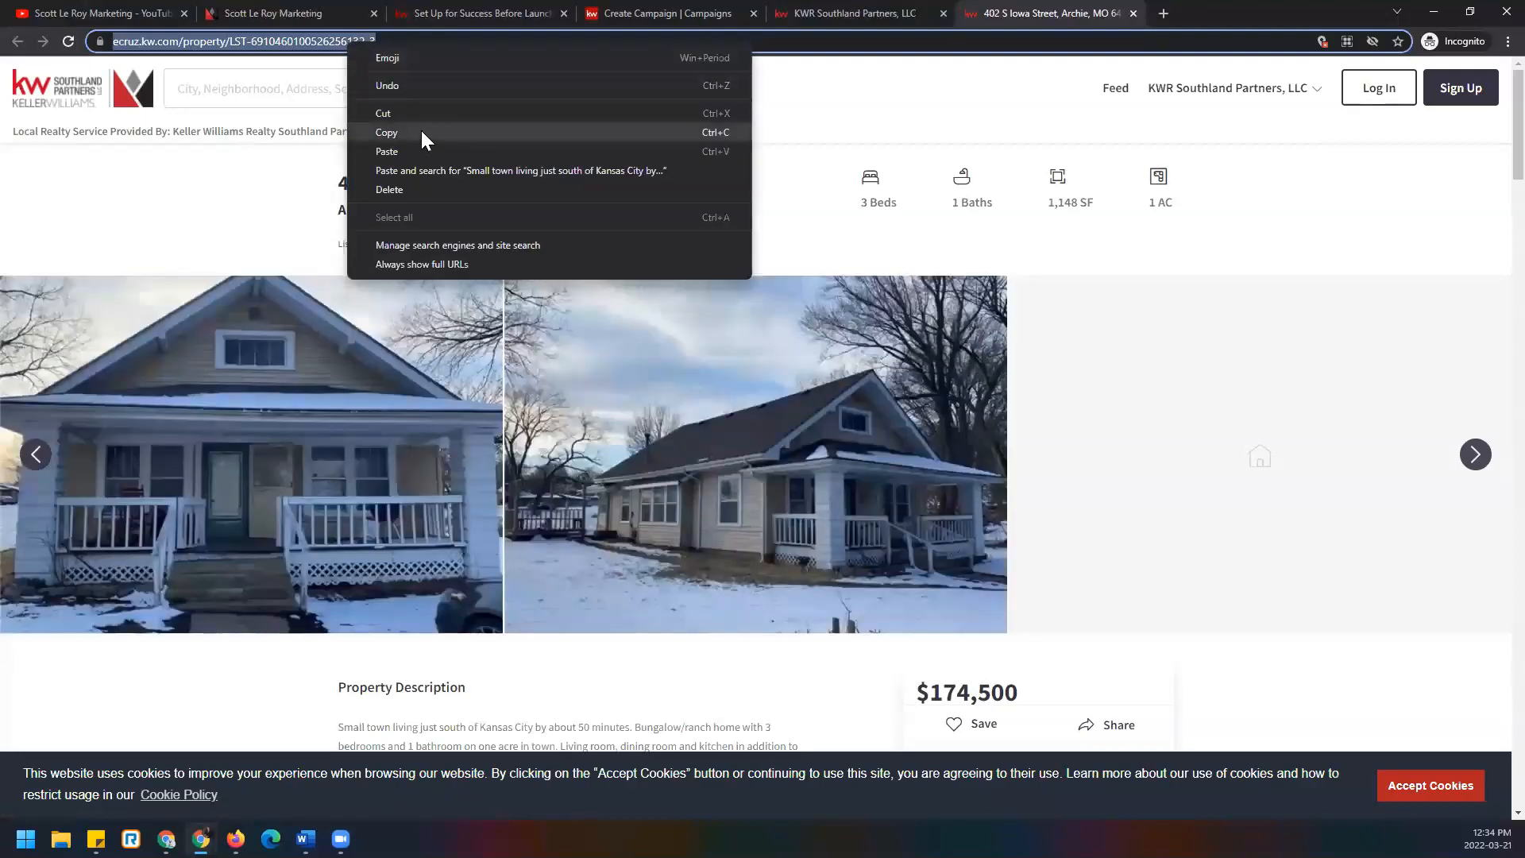
click(422, 132)
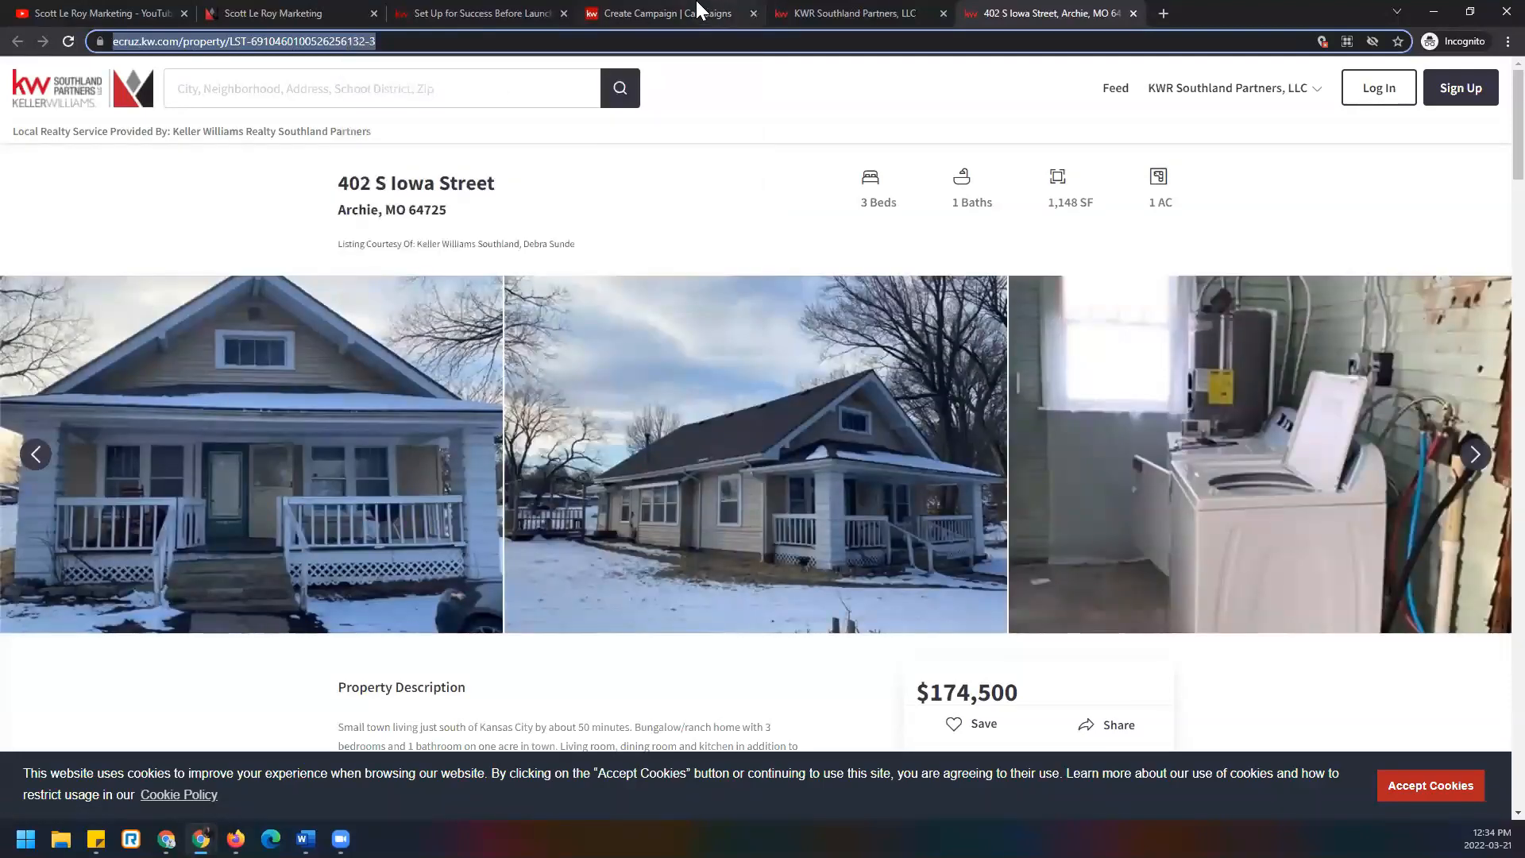
key(ctrl+4)
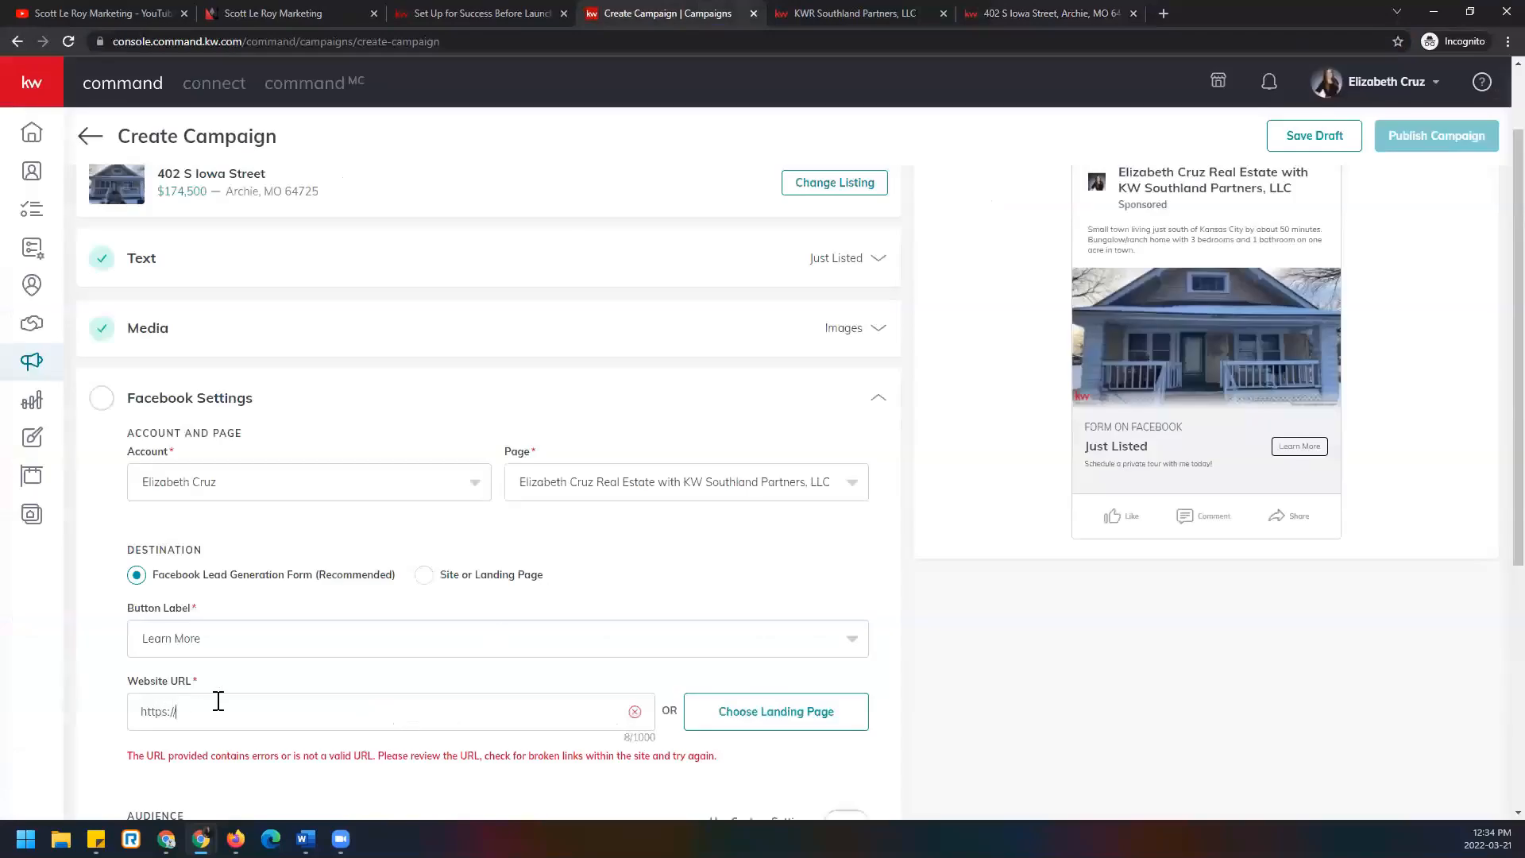
drag(190, 711, 112, 711)
right_click(163, 707)
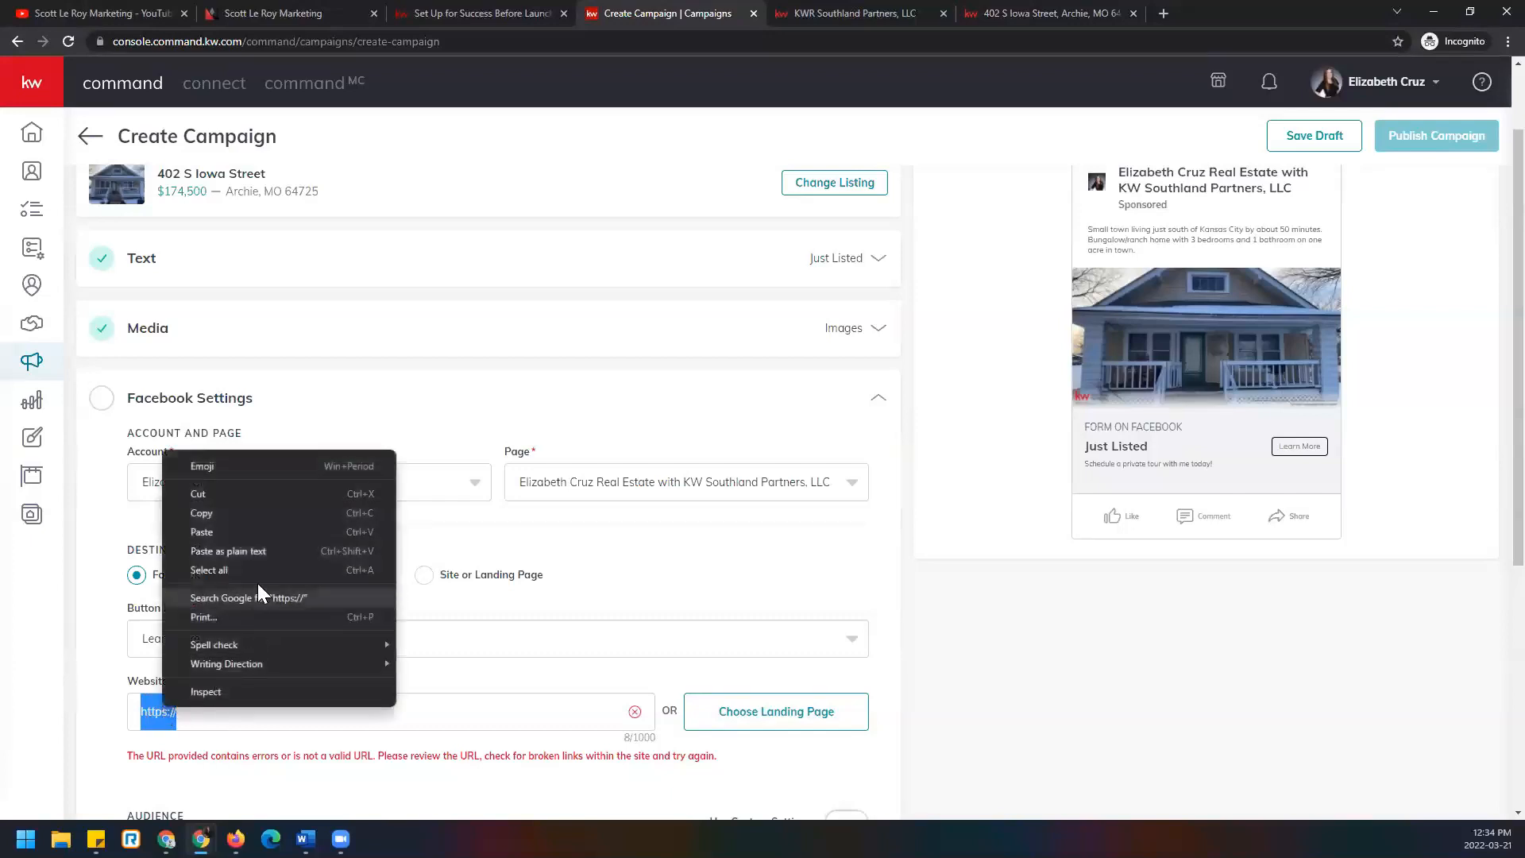
click(270, 545)
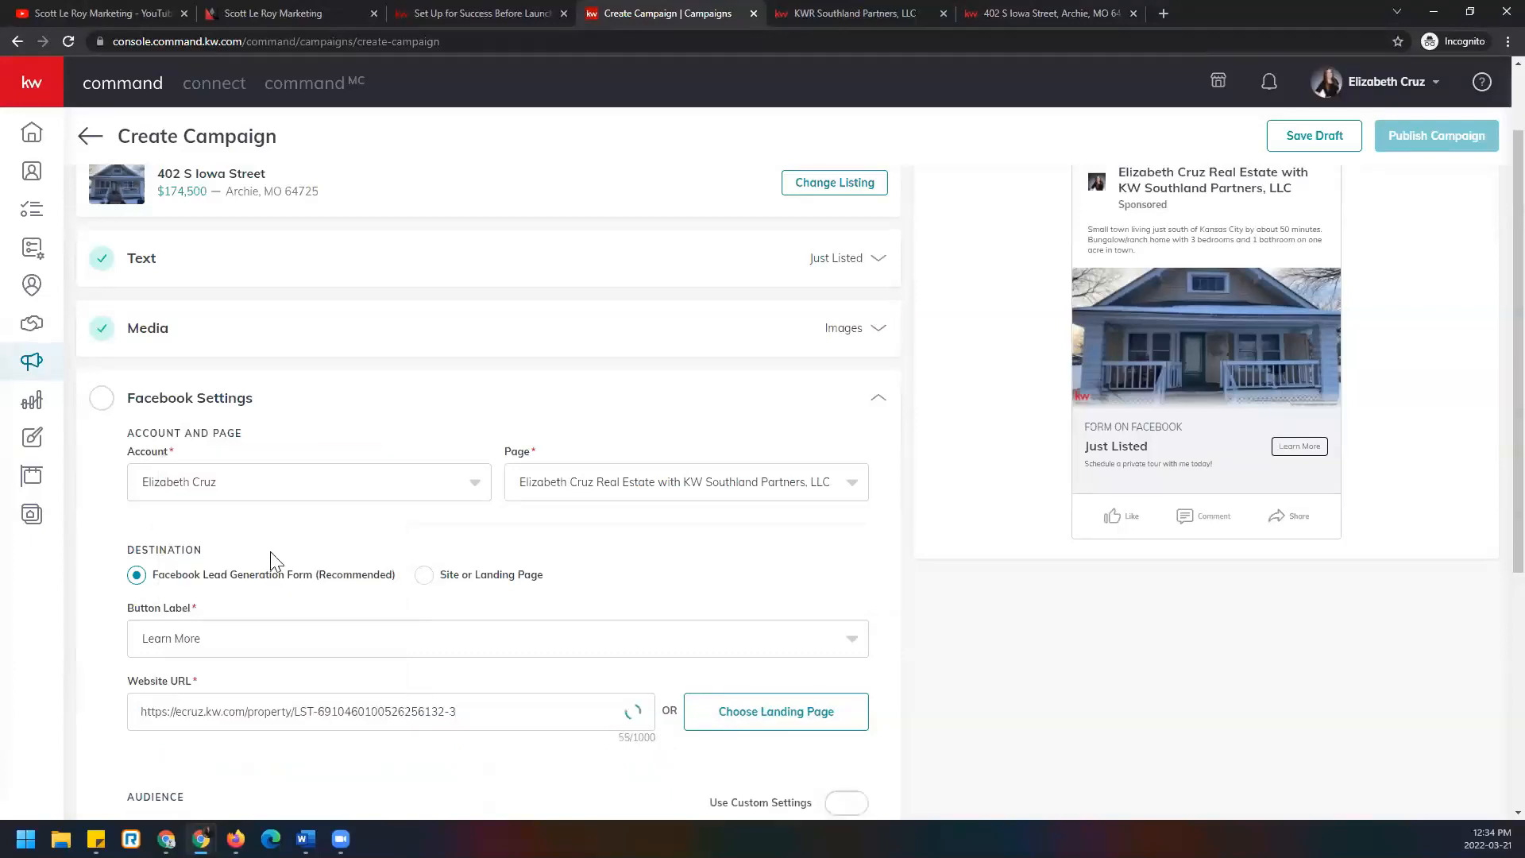
scroll(366, 572, down, 2)
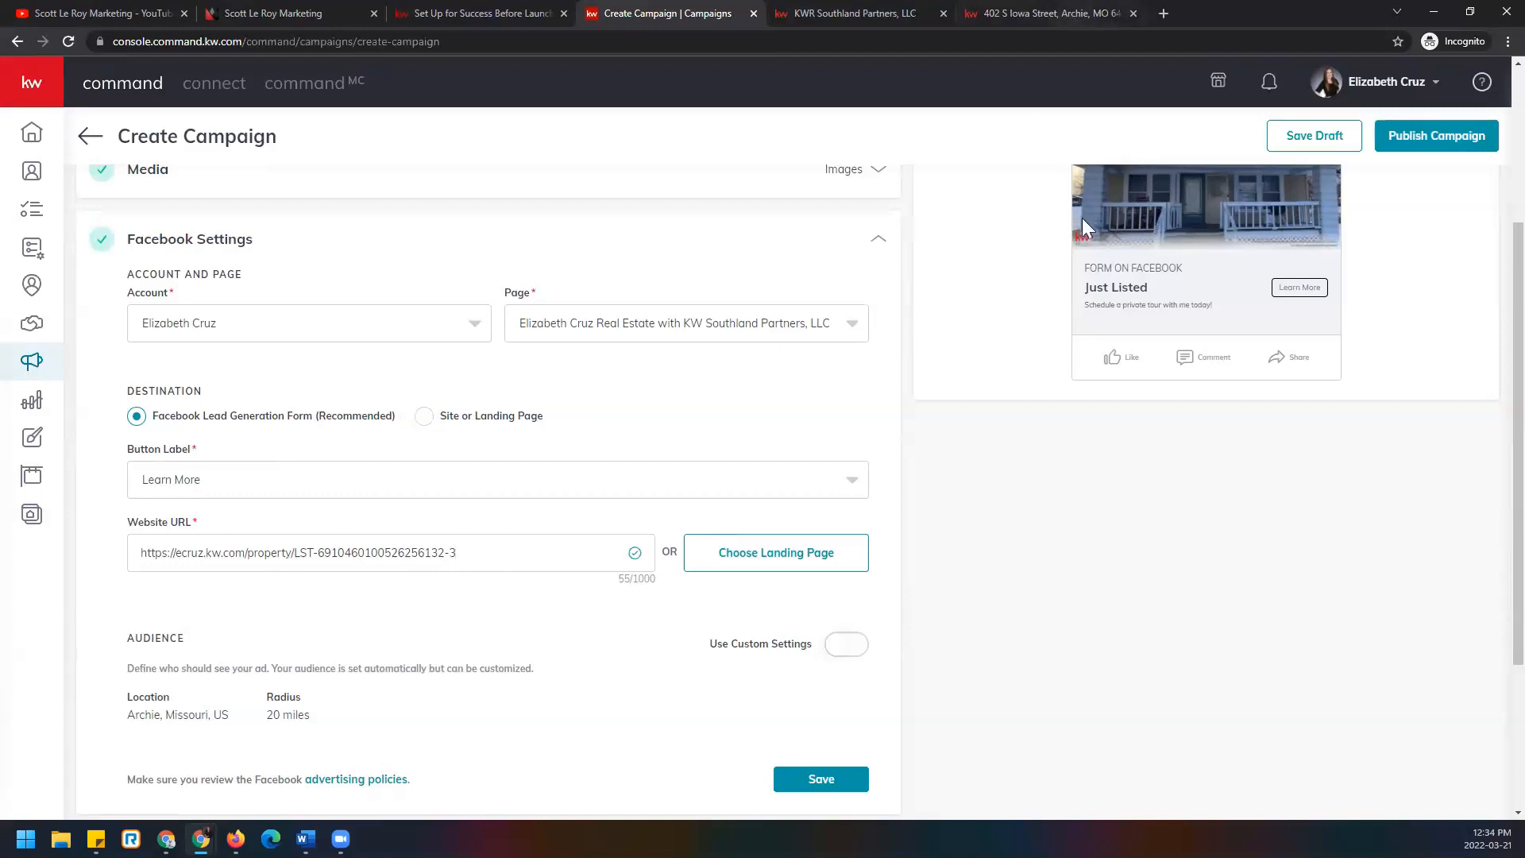
click(1072, 14)
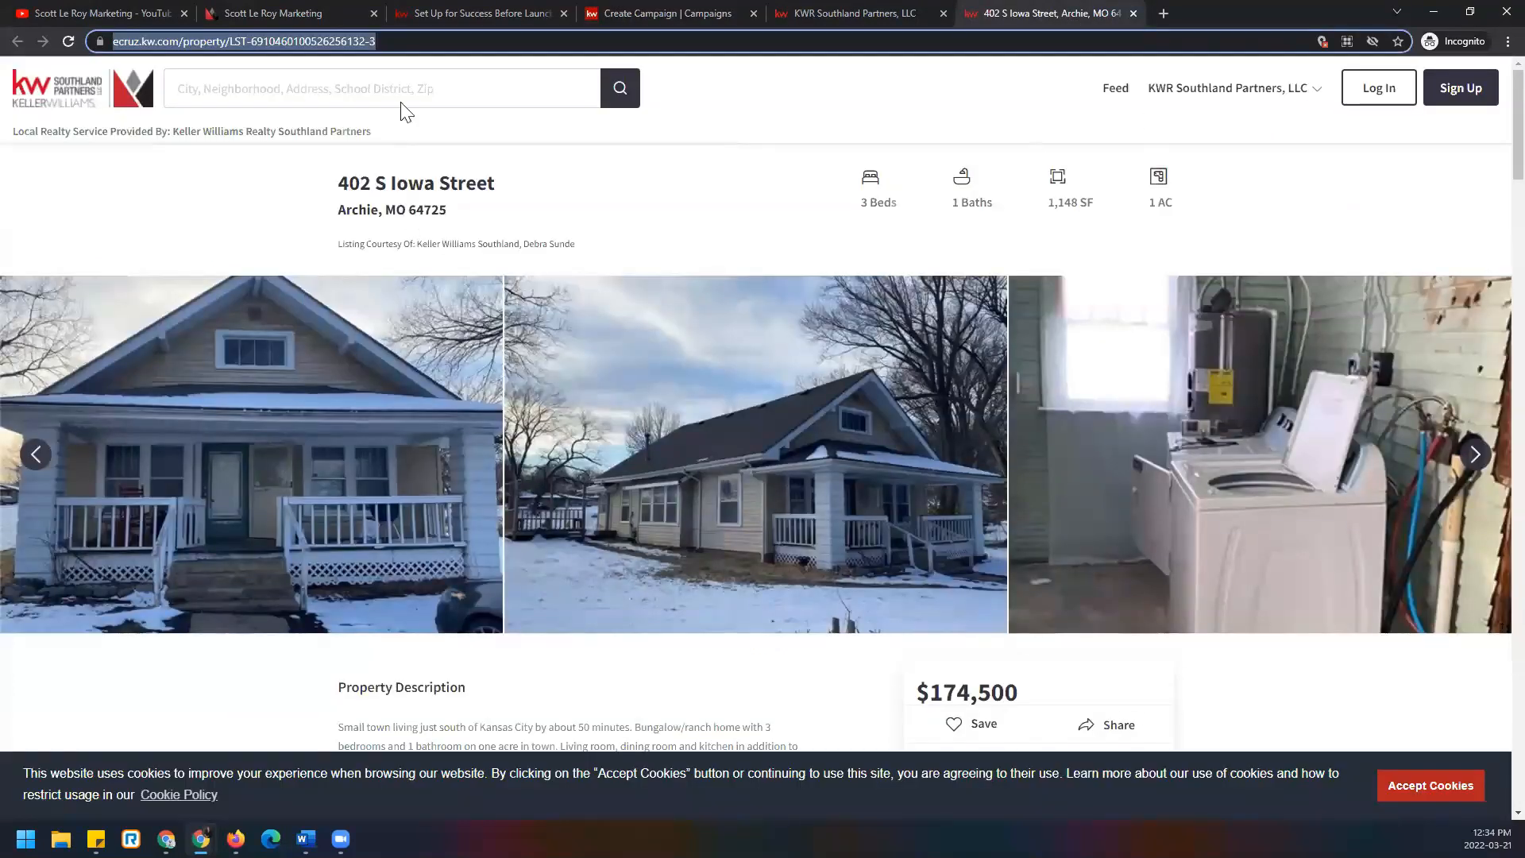
scroll(1085, 337, down, 6)
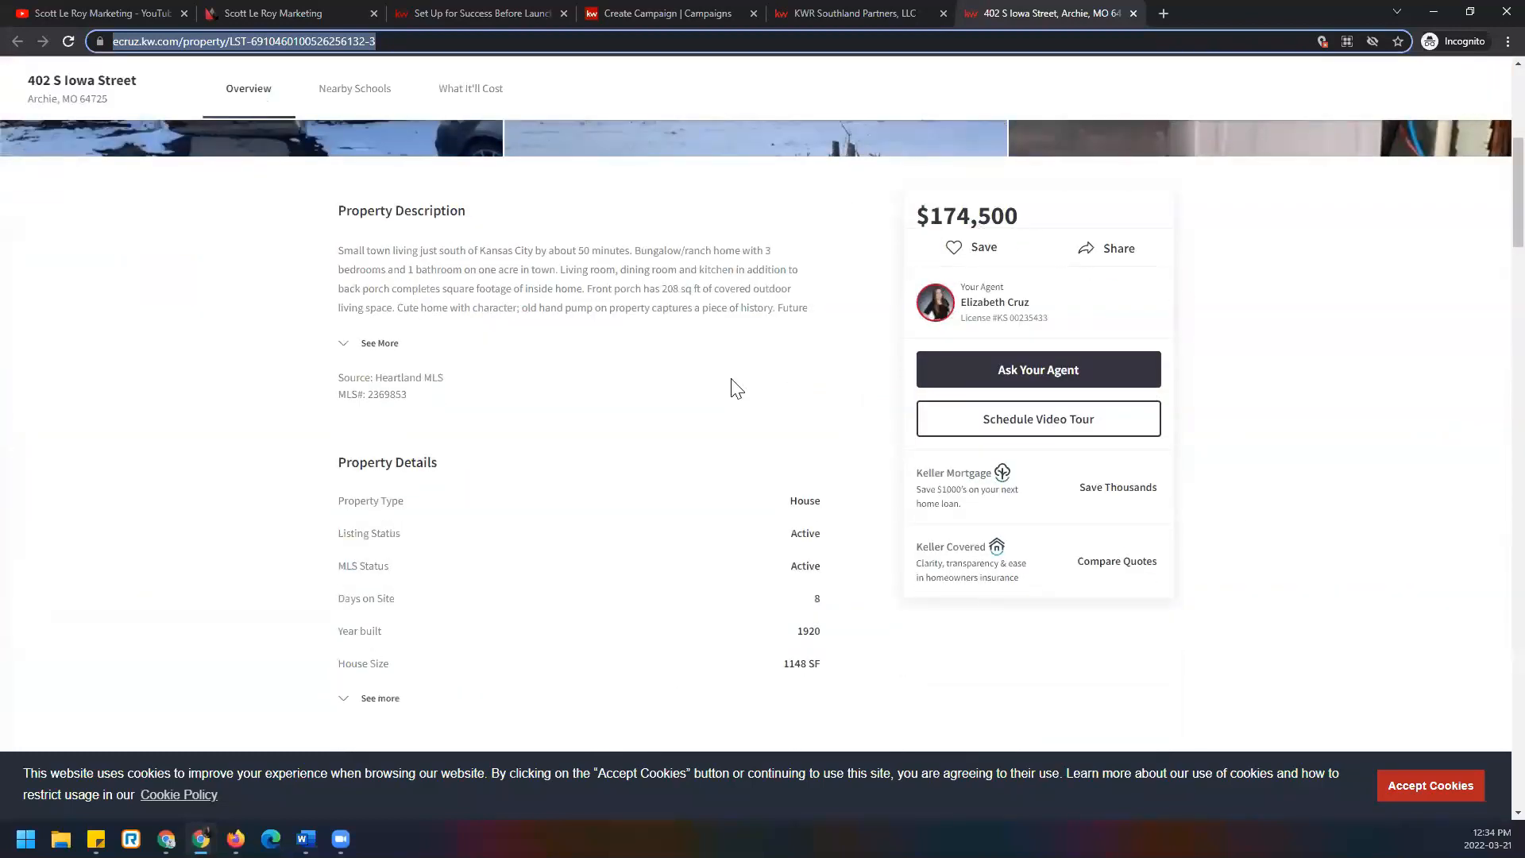
scroll(630, 363, down, 3)
scroll(630, 363, down, 20)
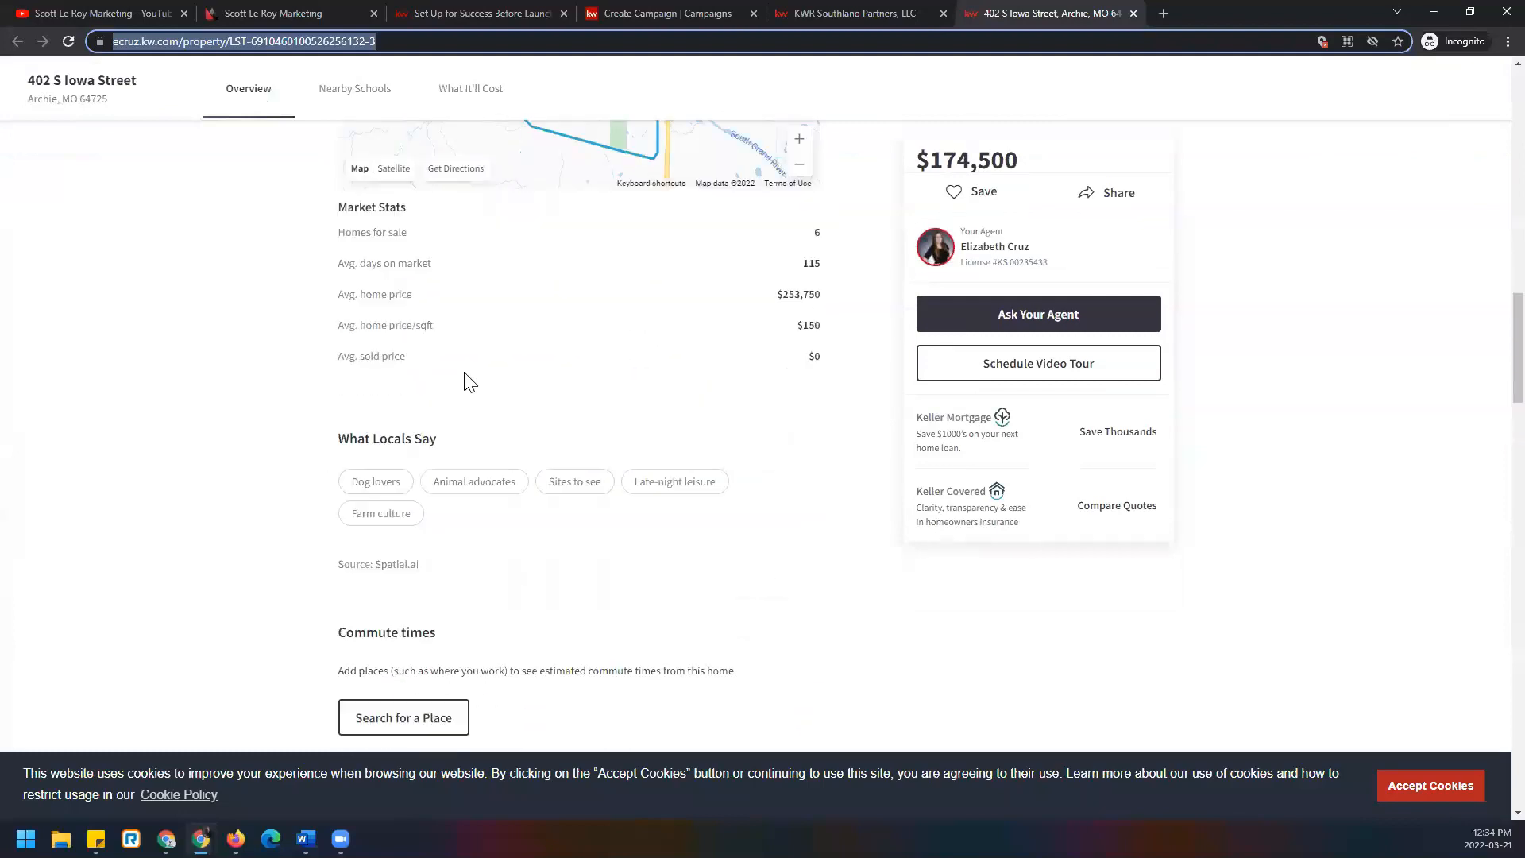
scroll(230, 399, down, 15)
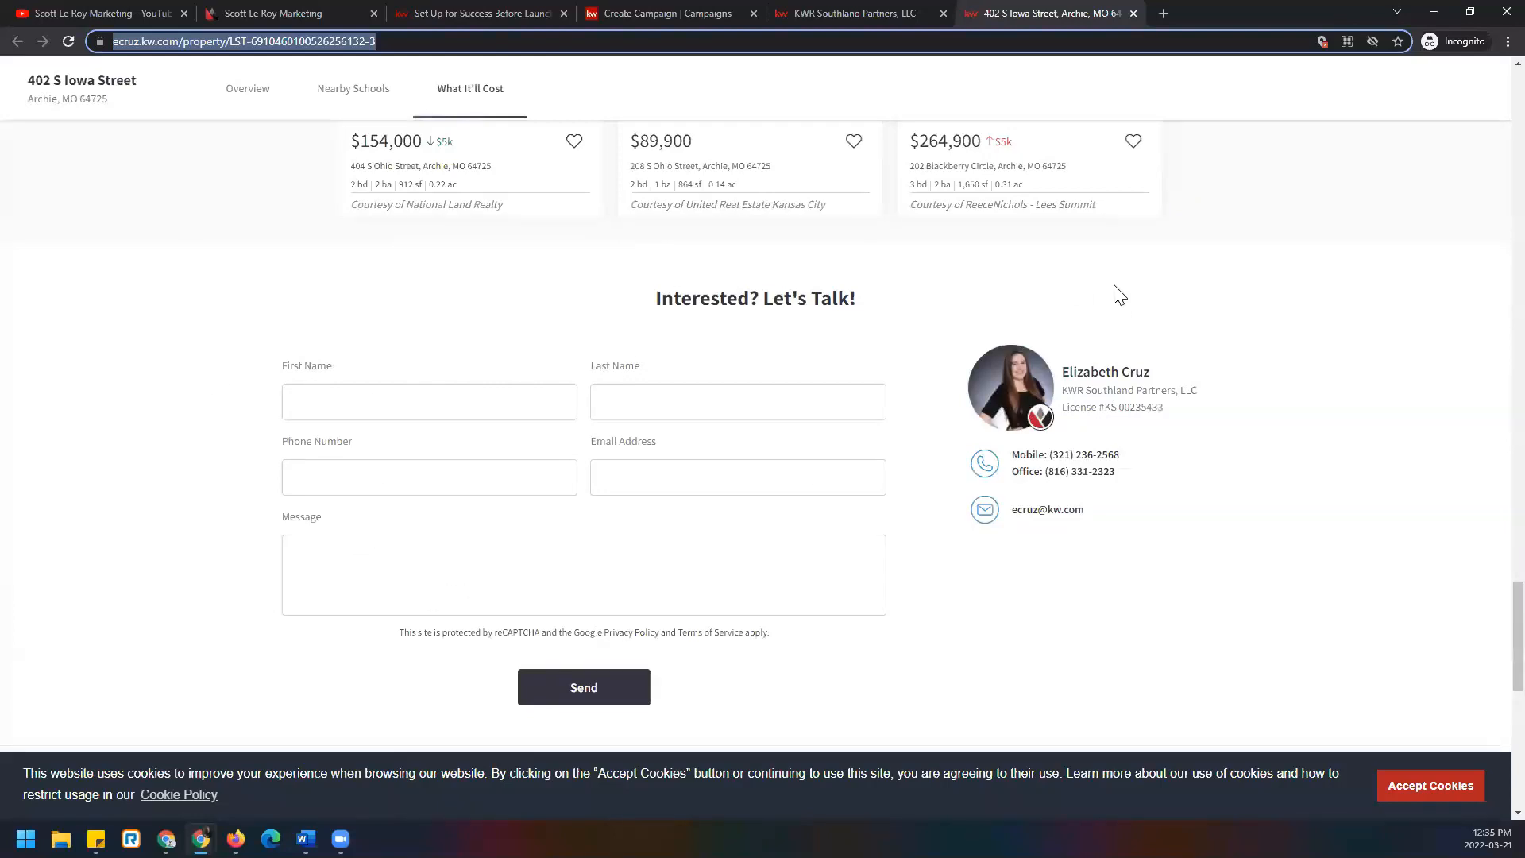
Browse the saved landing pages but keep the listing address as the Website URL.
click(648, 15)
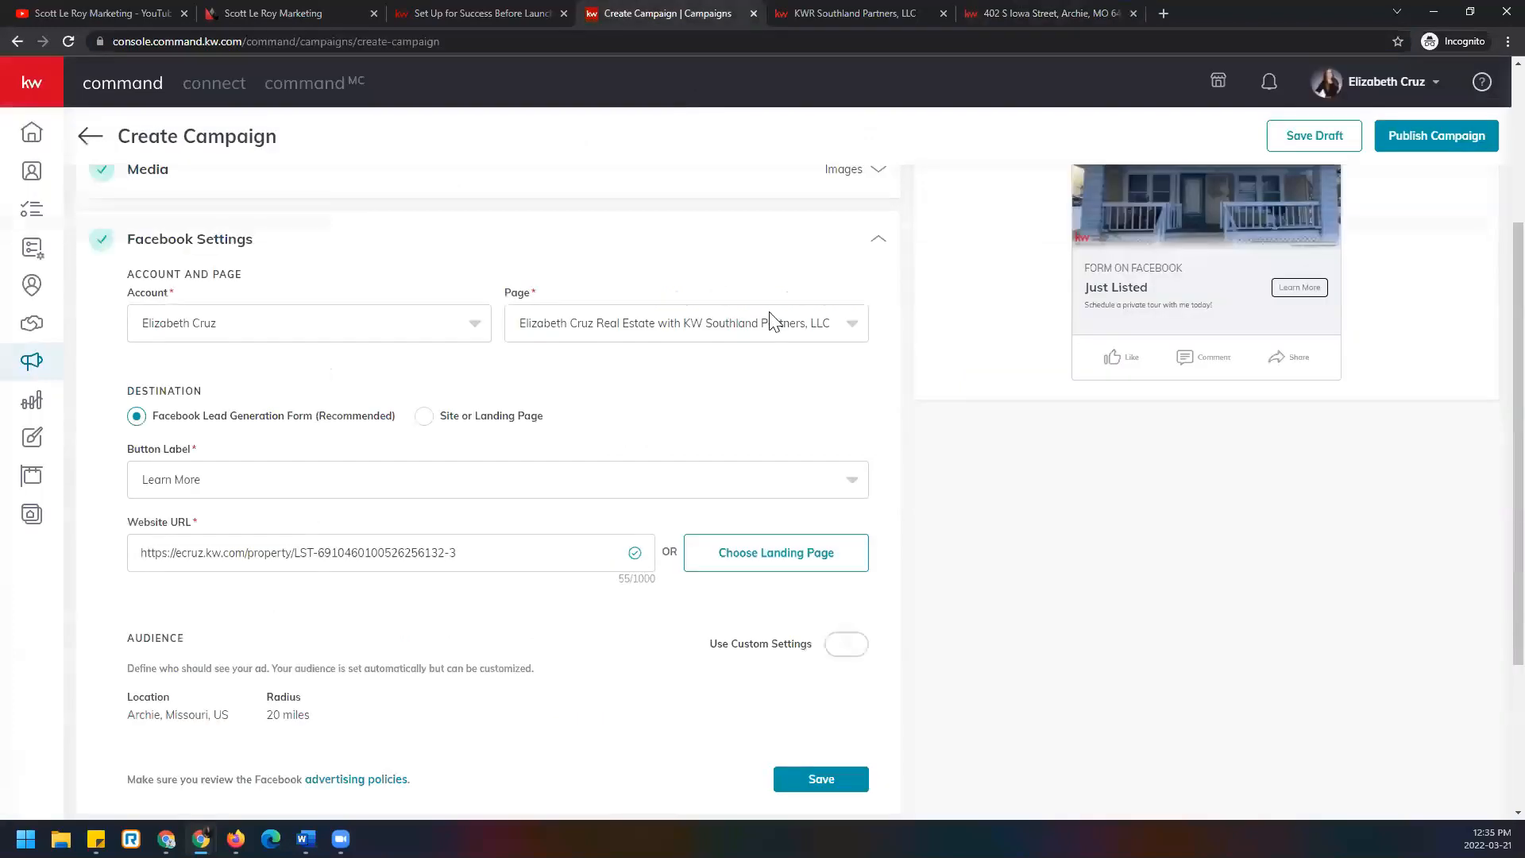
triple_click(386, 560)
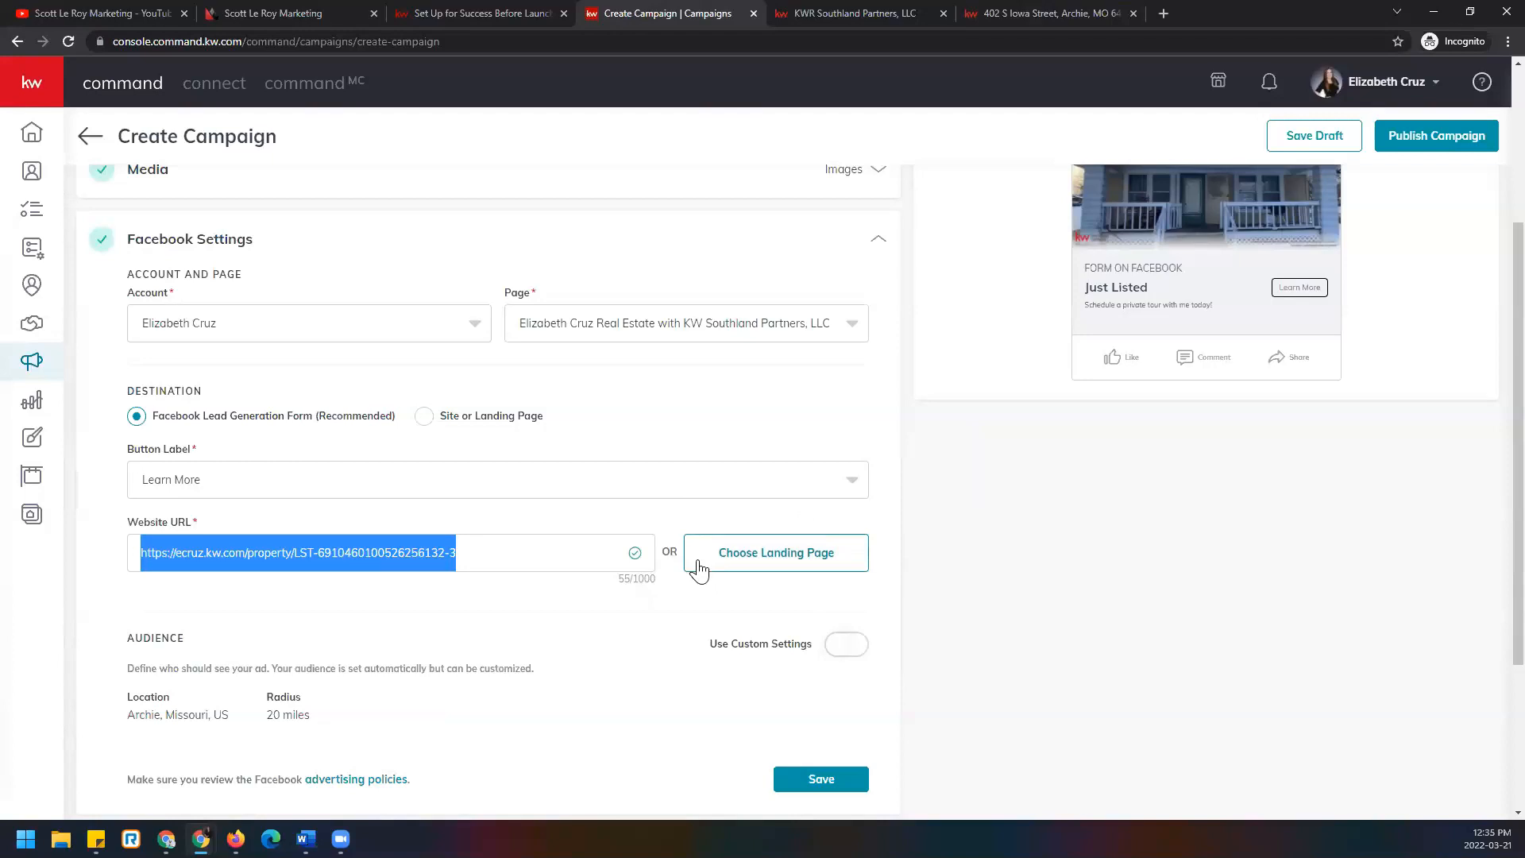
click(864, 564)
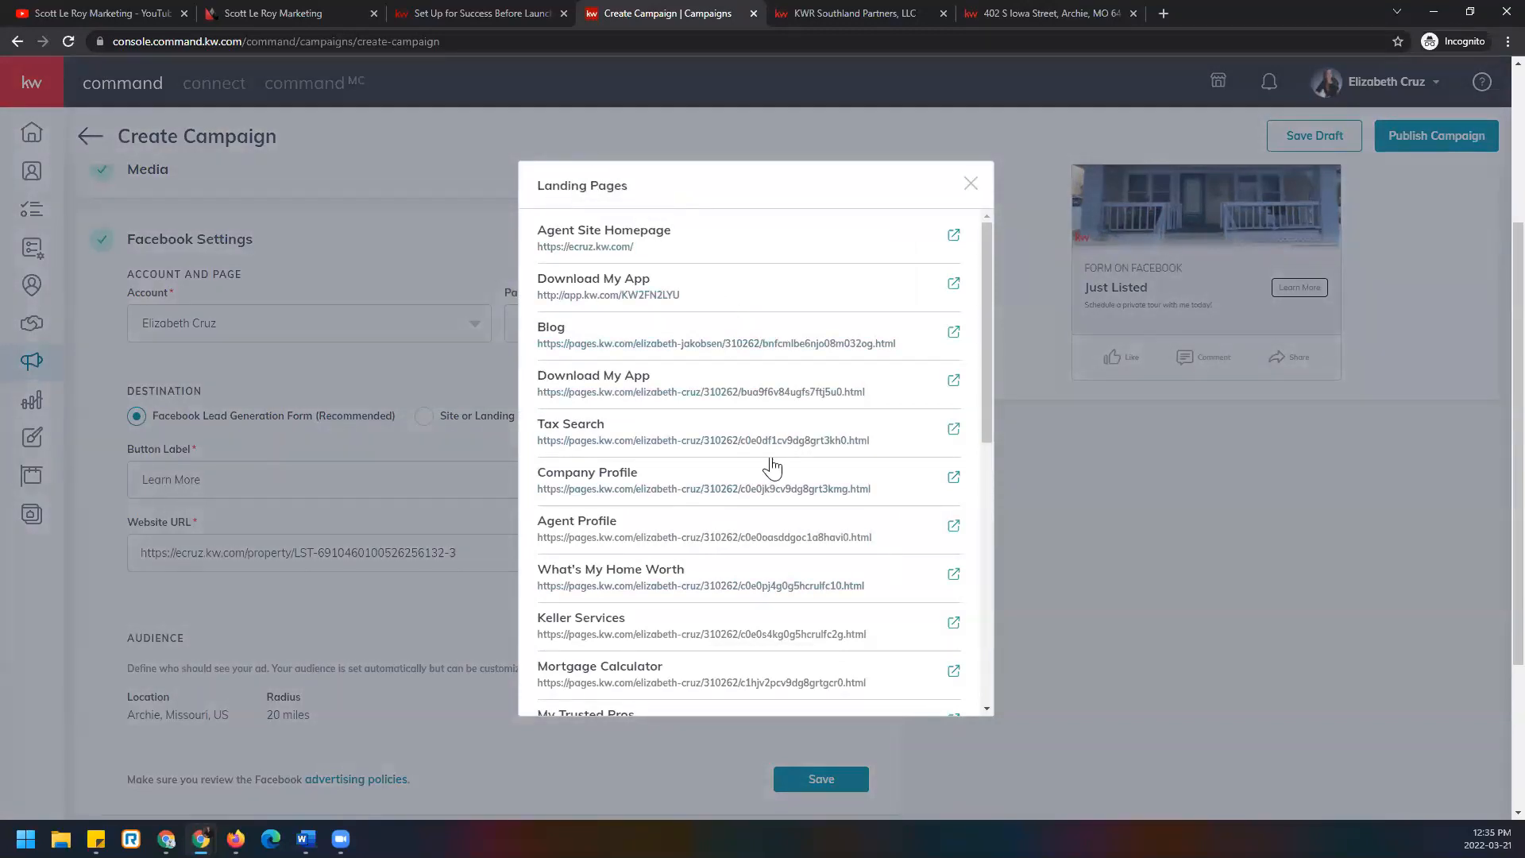
scroll(796, 560, down, 3)
scroll(796, 560, down, 5)
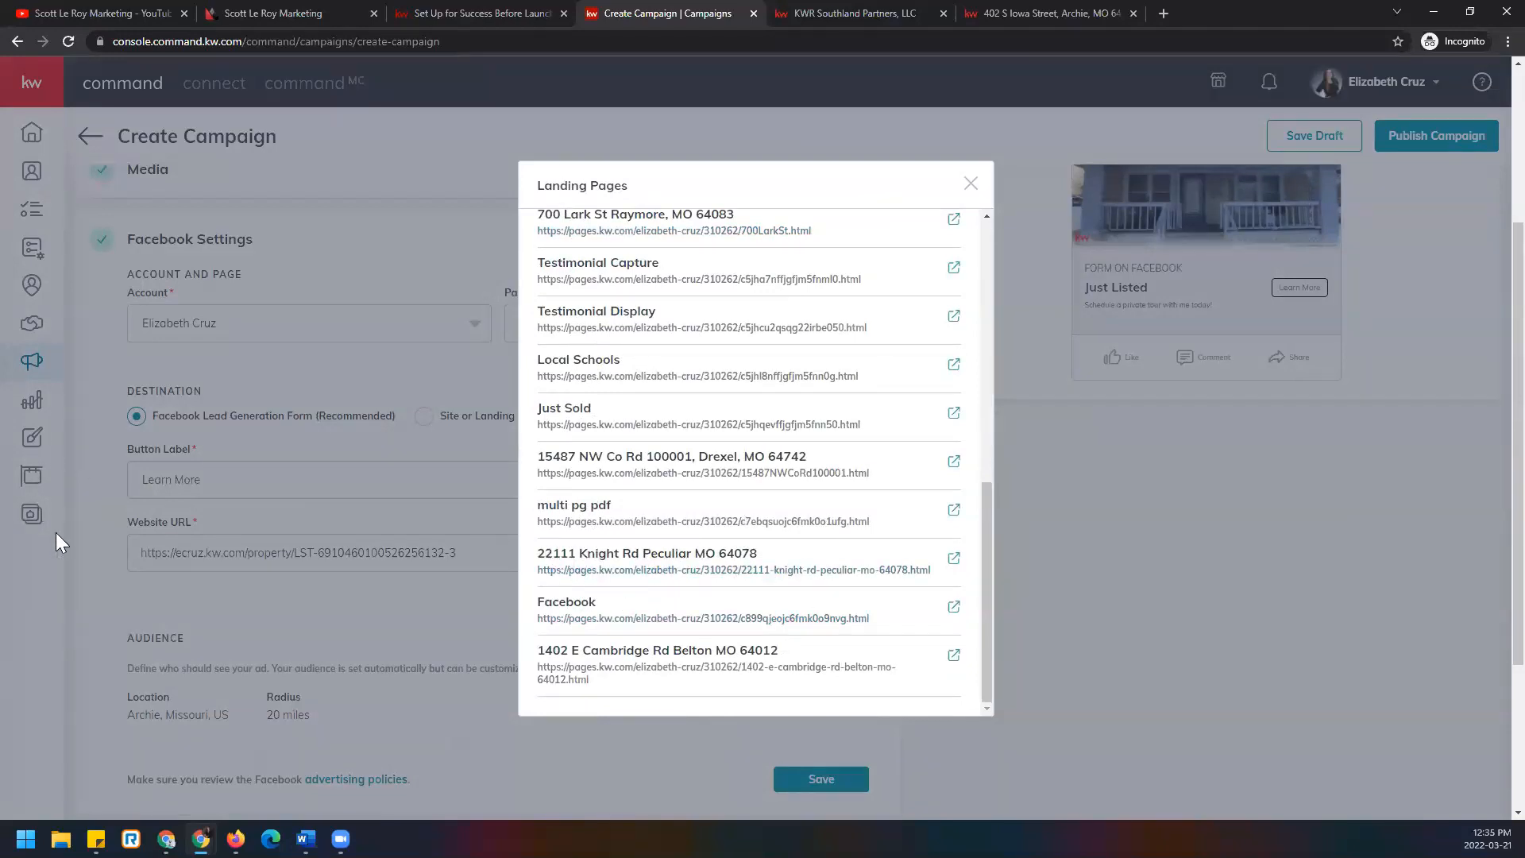
scroll(669, 566, up, 8)
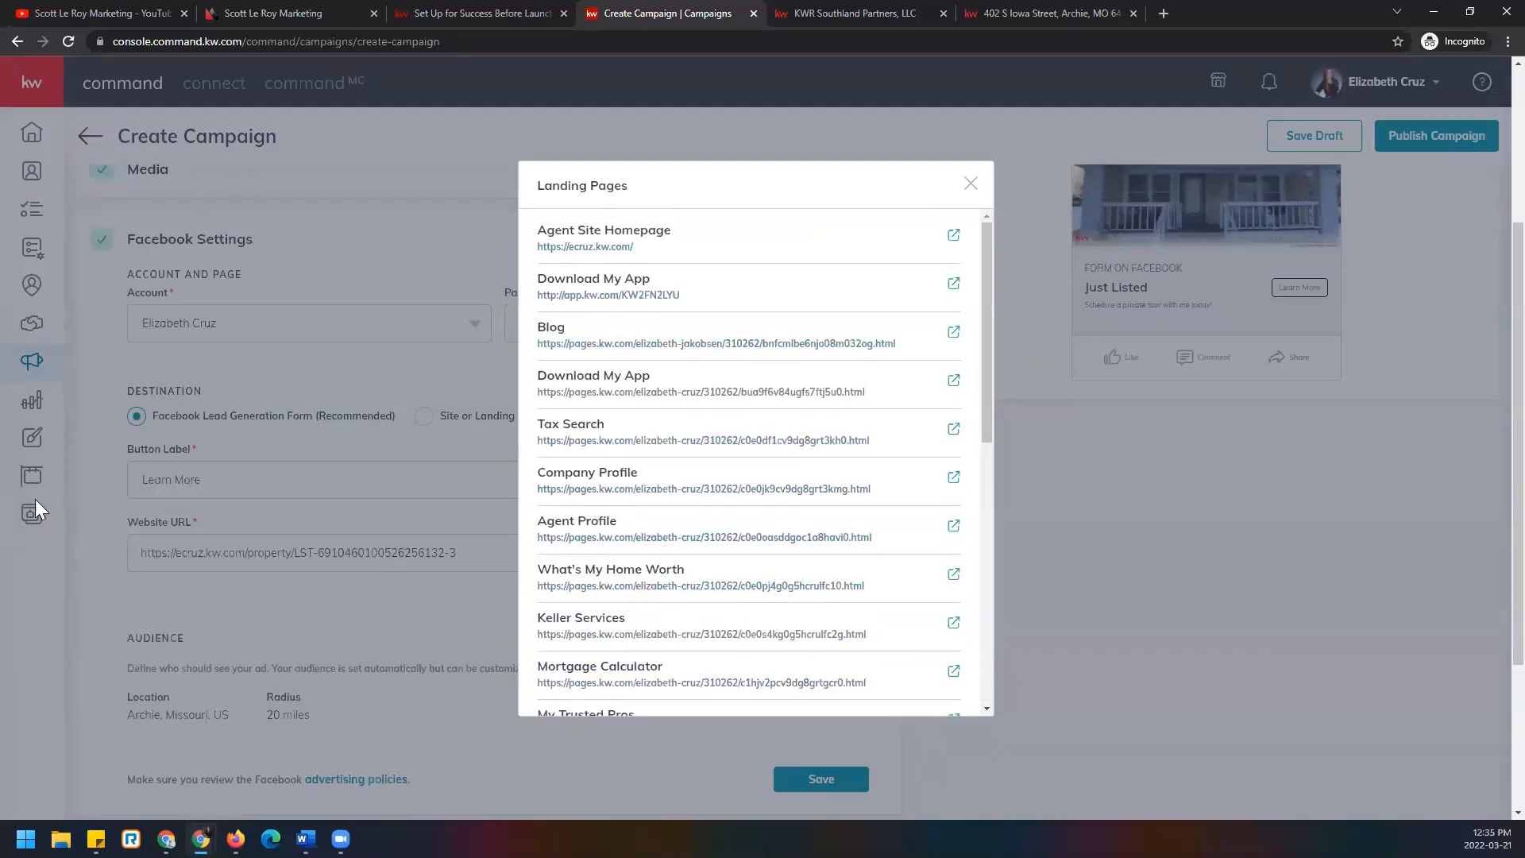
scroll(774, 582, down, 10)
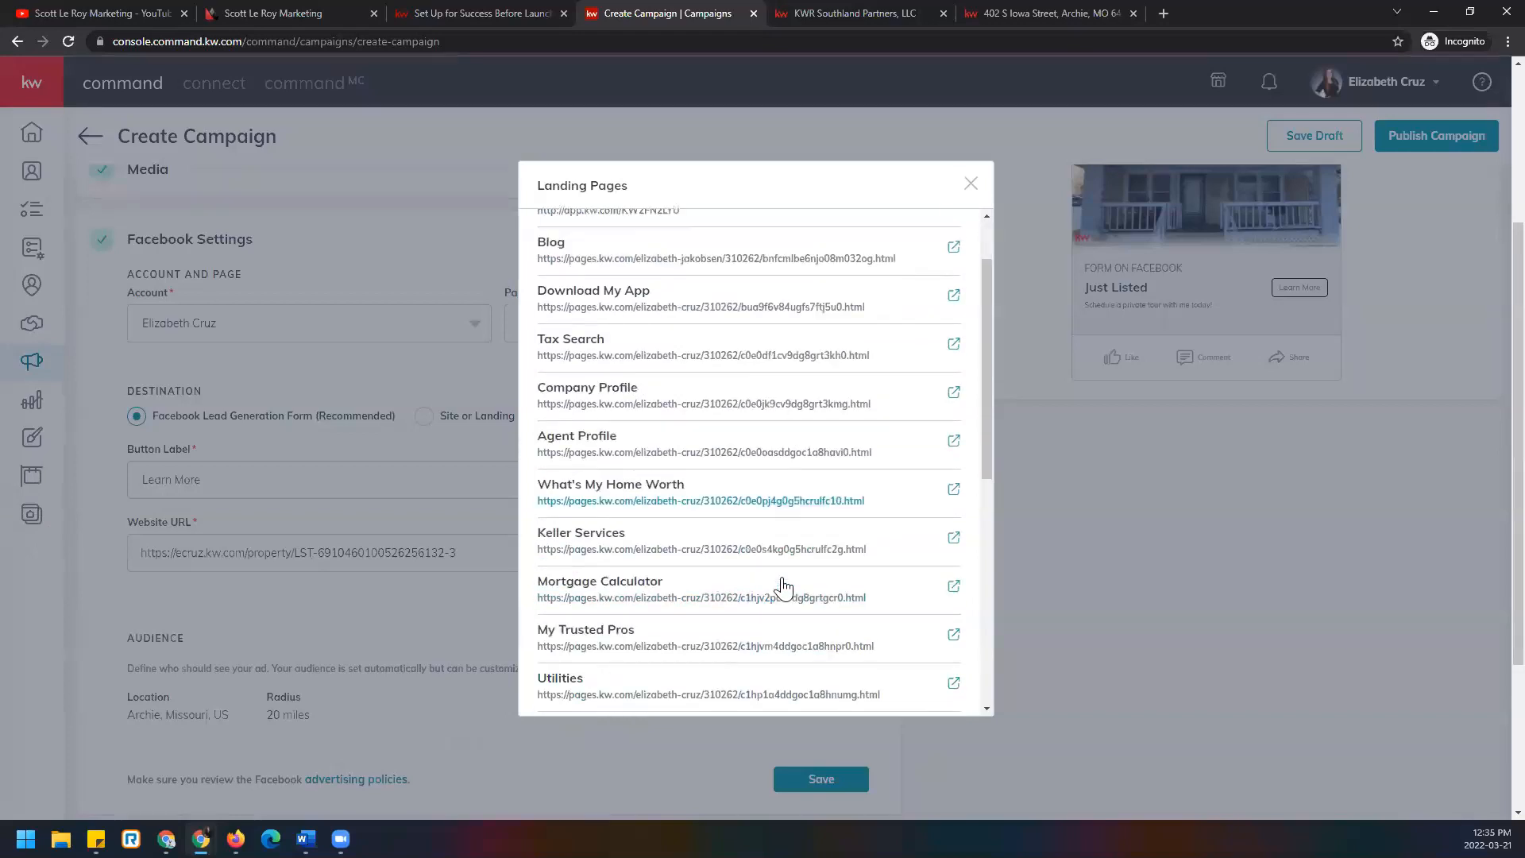
scroll(321, 486, up, 5)
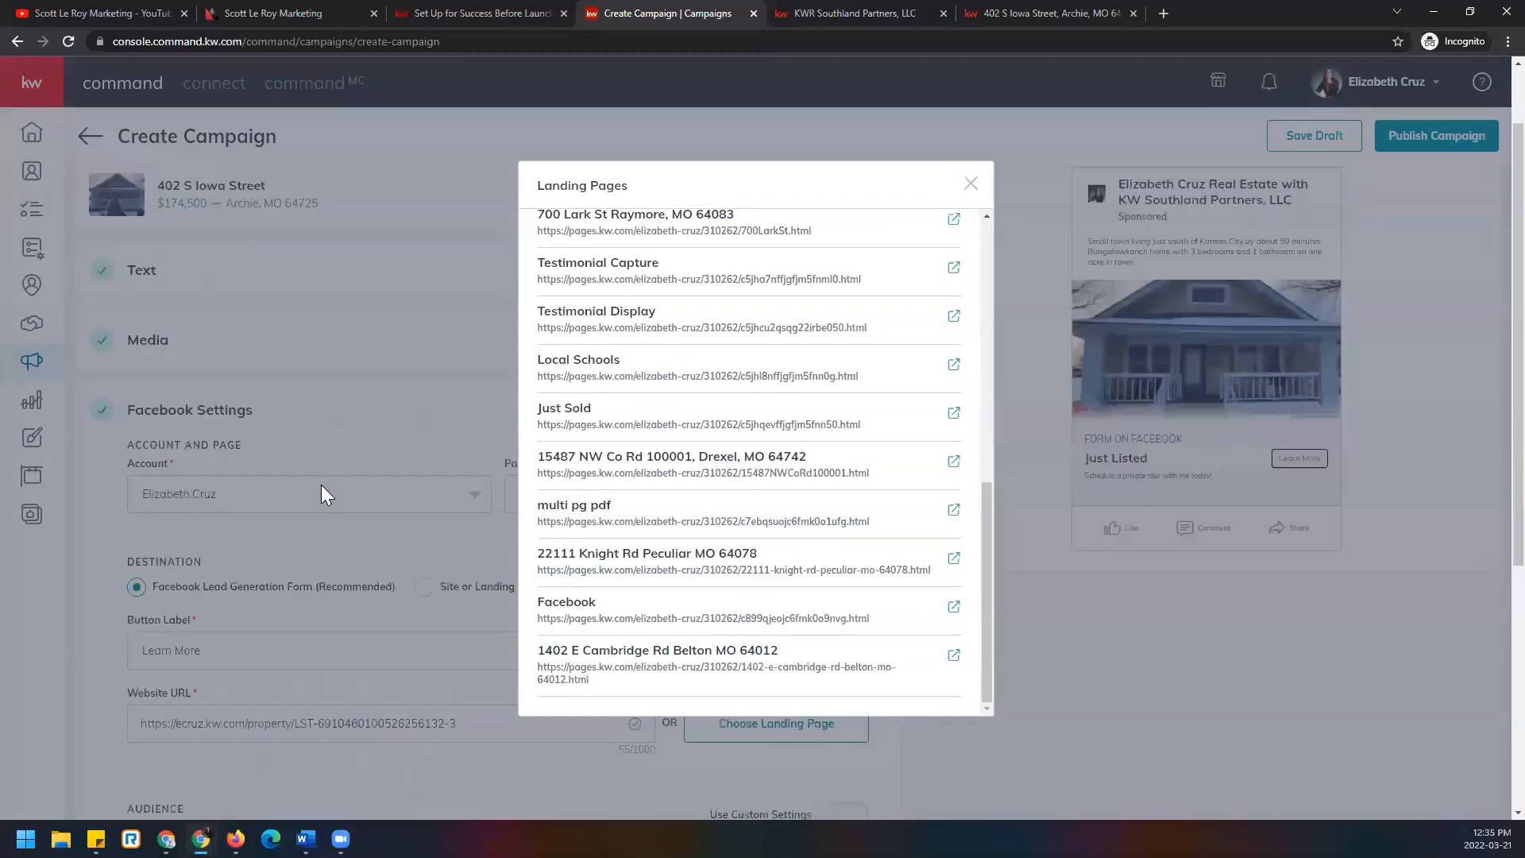
scroll(648, 540, down, 1)
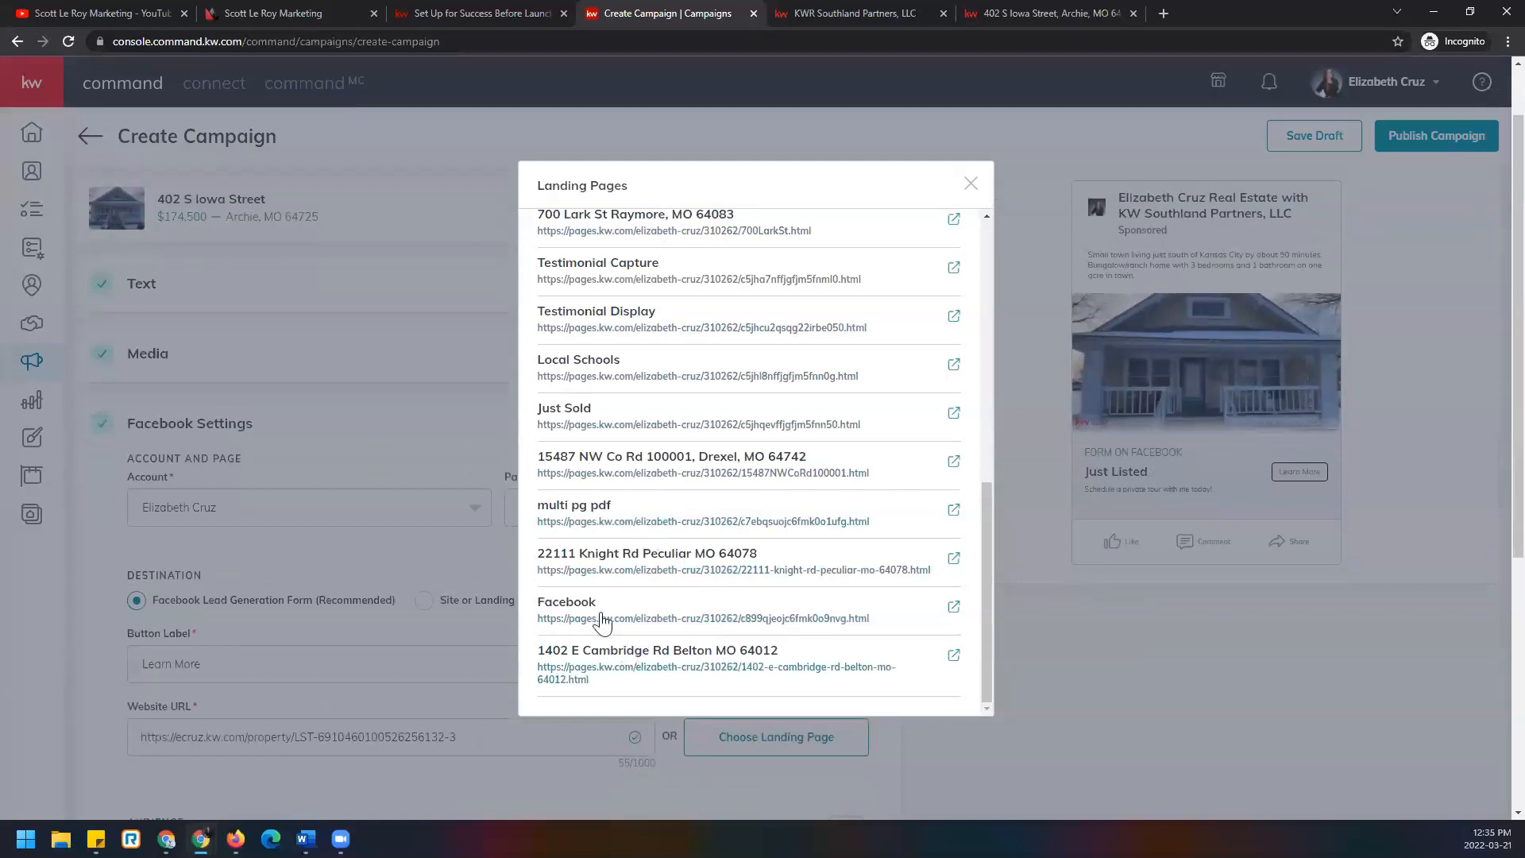
key(Escape)
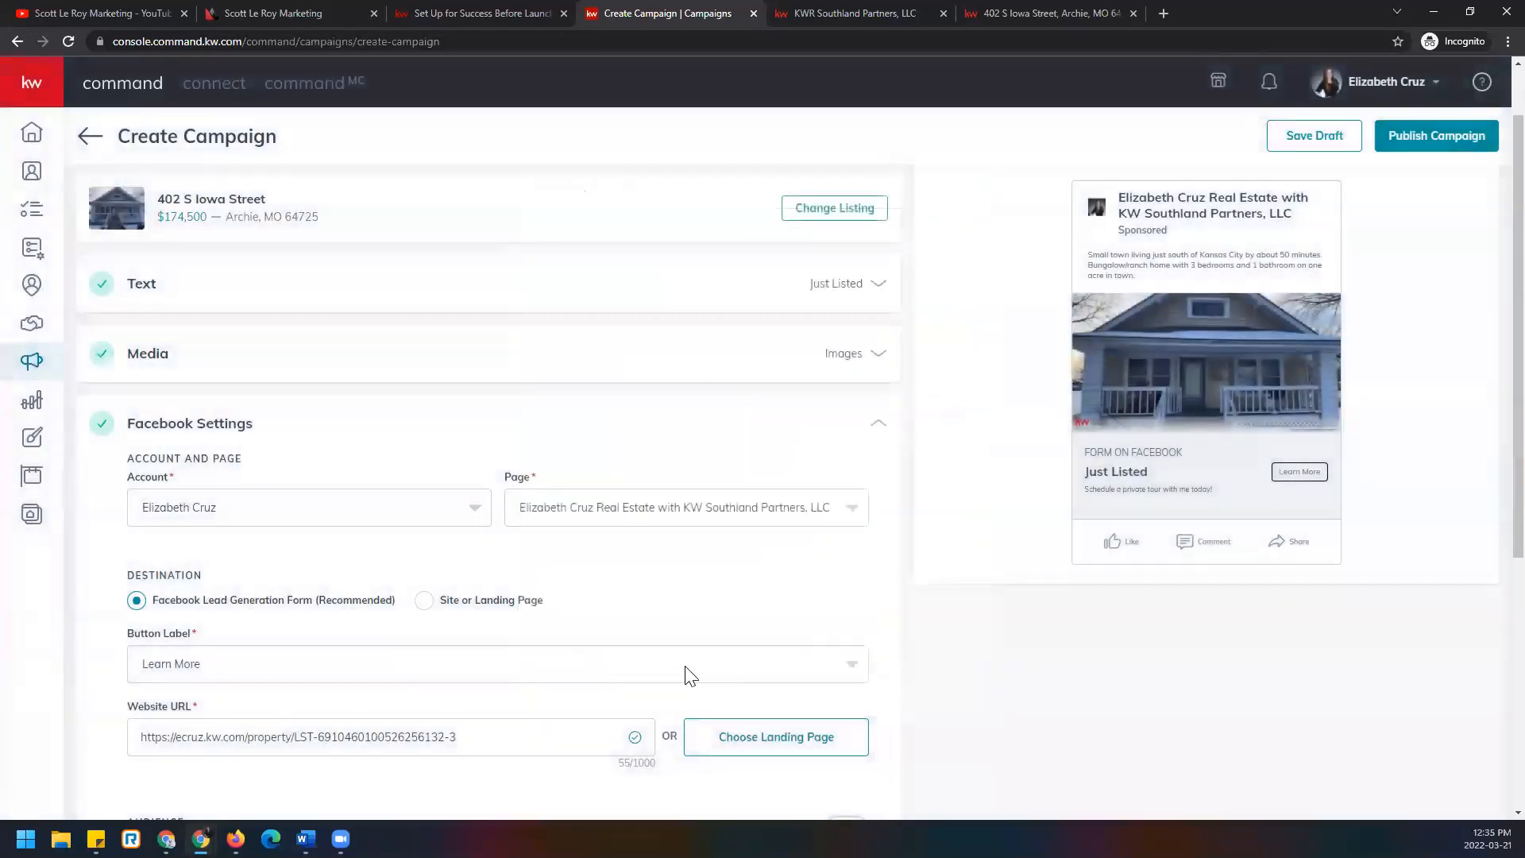
scroll(672, 606, down, 3)
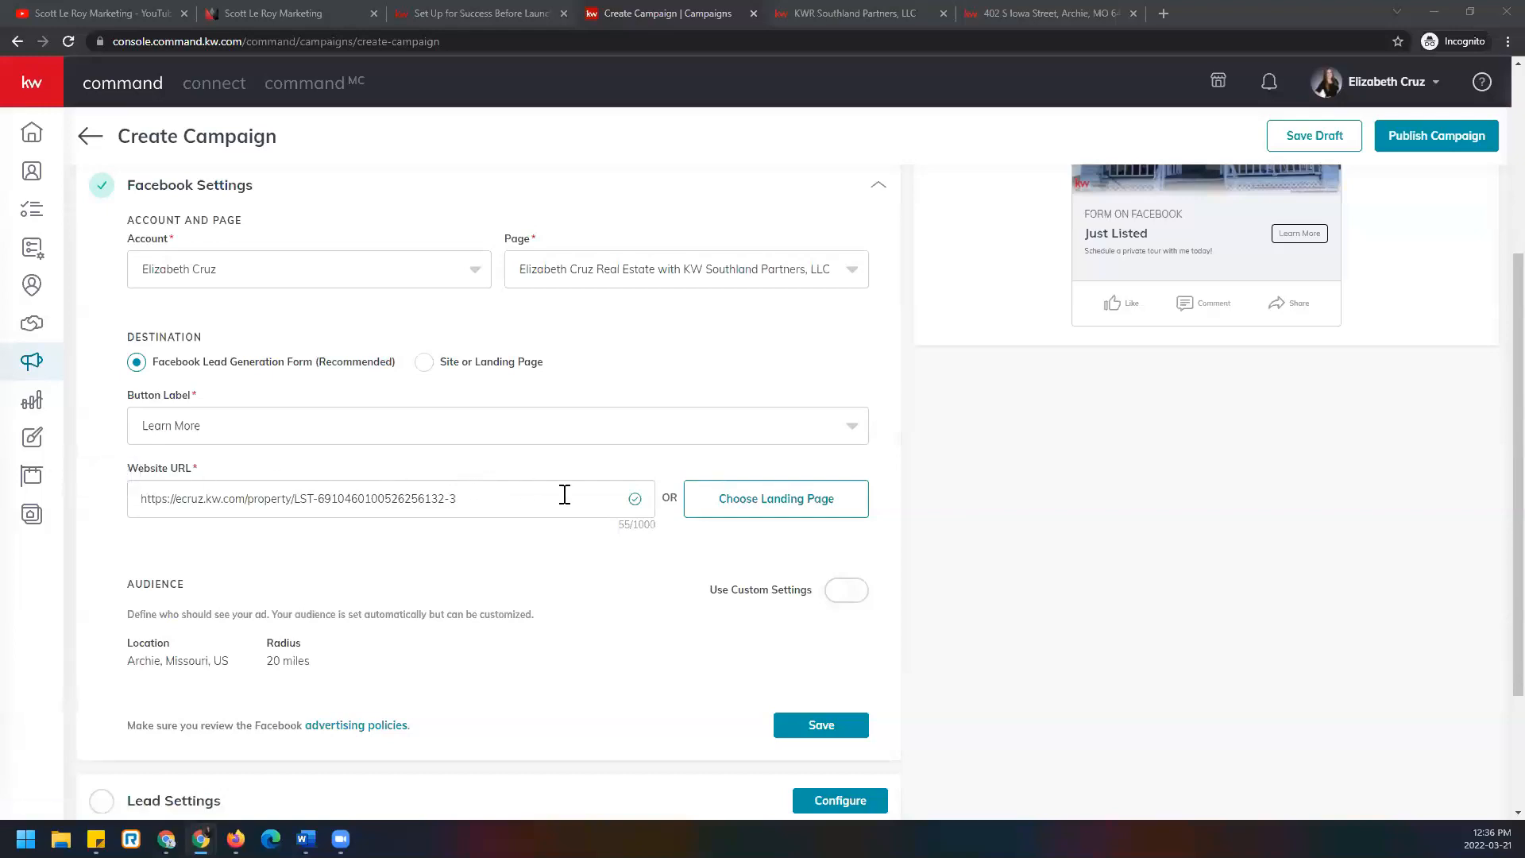
scroll(649, 526, down, 1)
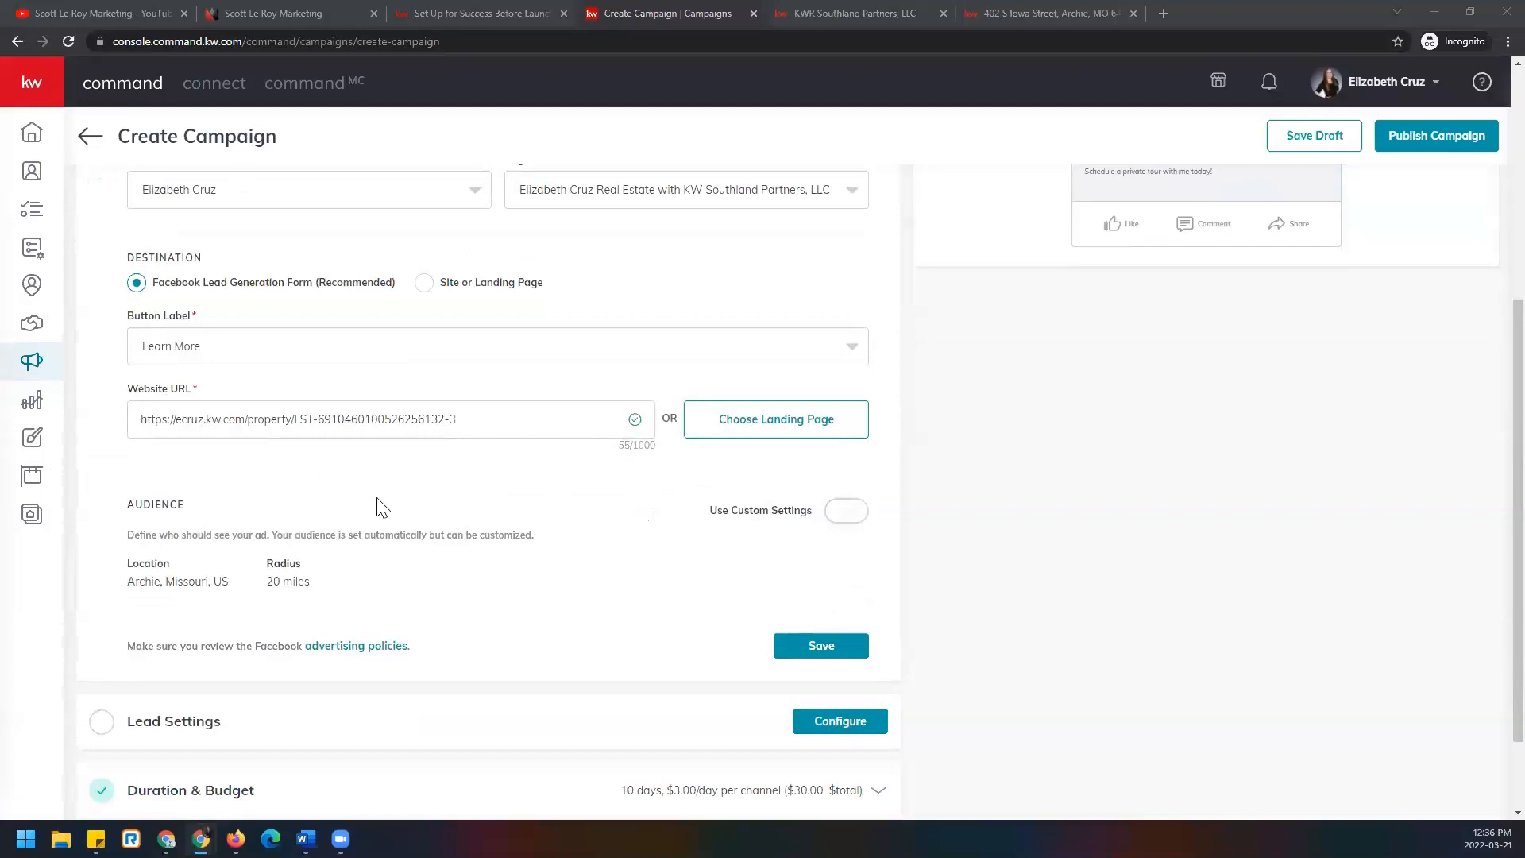
scroll(119, 357, up, 2)
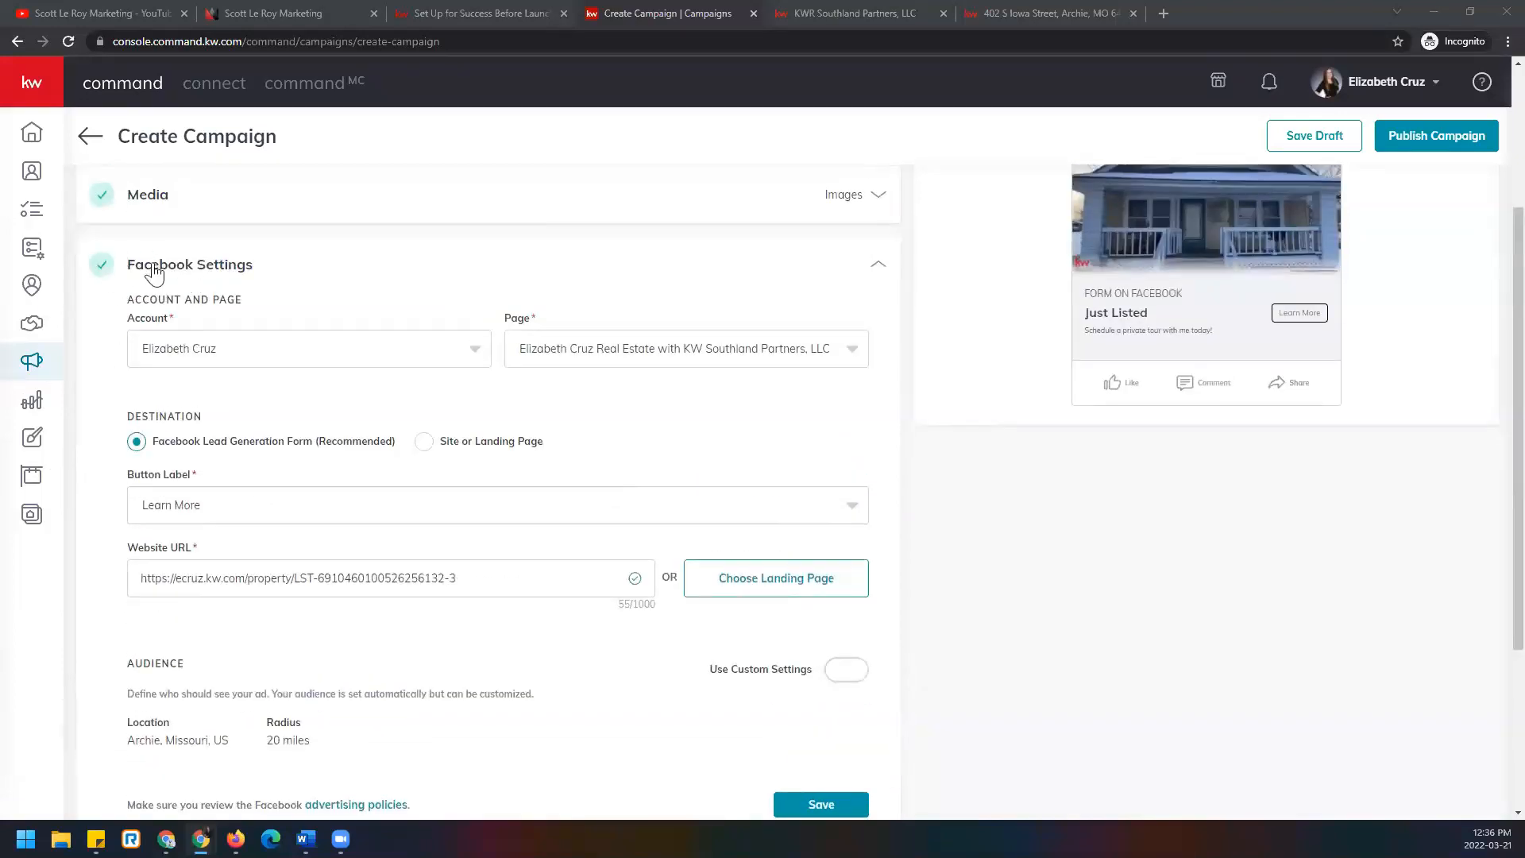
scroll(297, 412, down, 3)
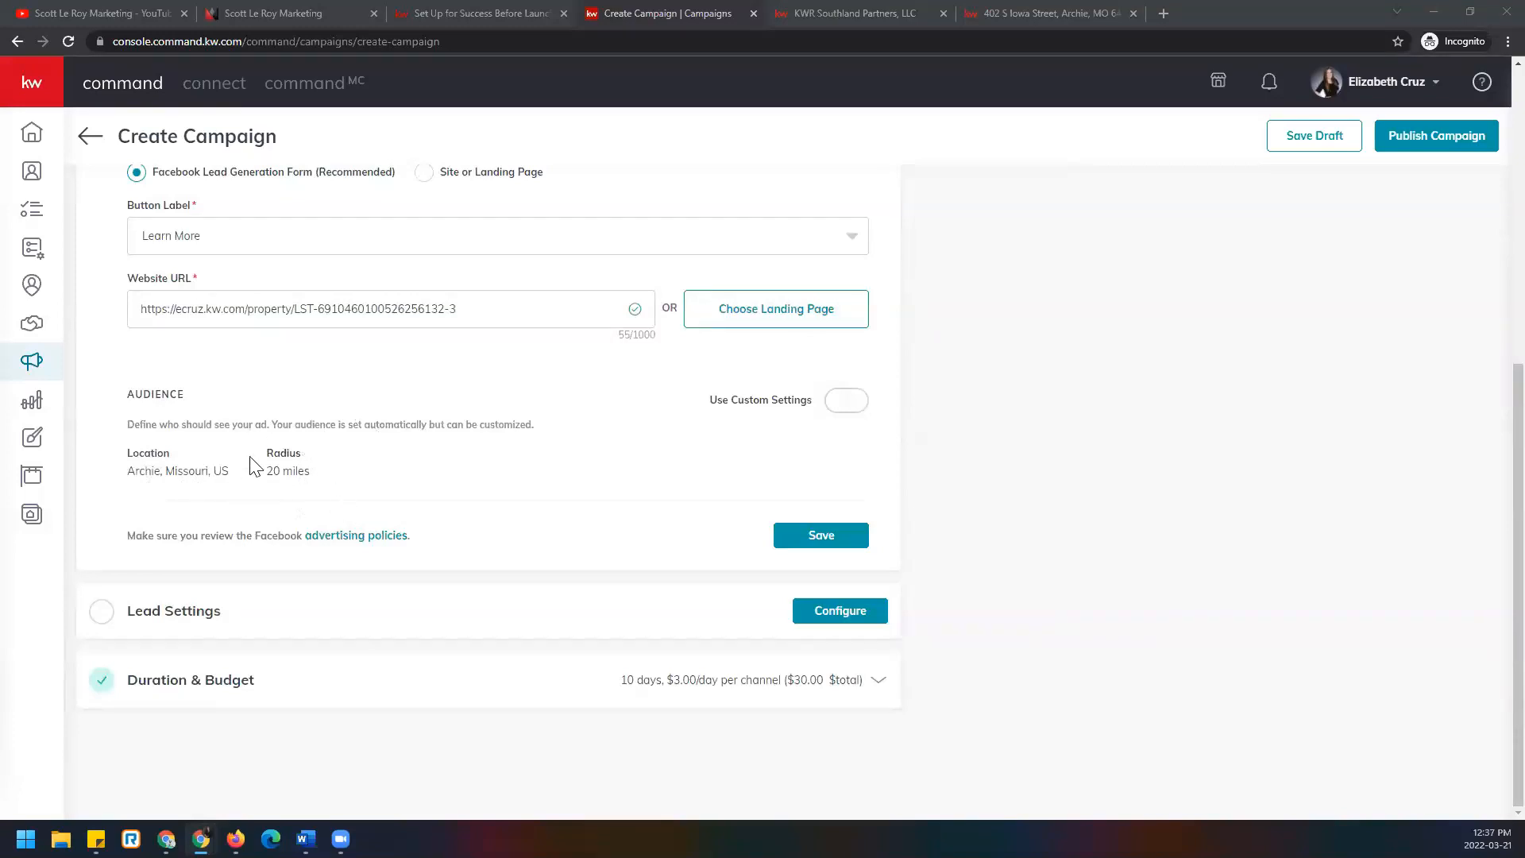
Turn on Use Custom Settings and target a Custom Audience, leaving Target my database unchecked.
click(849, 403)
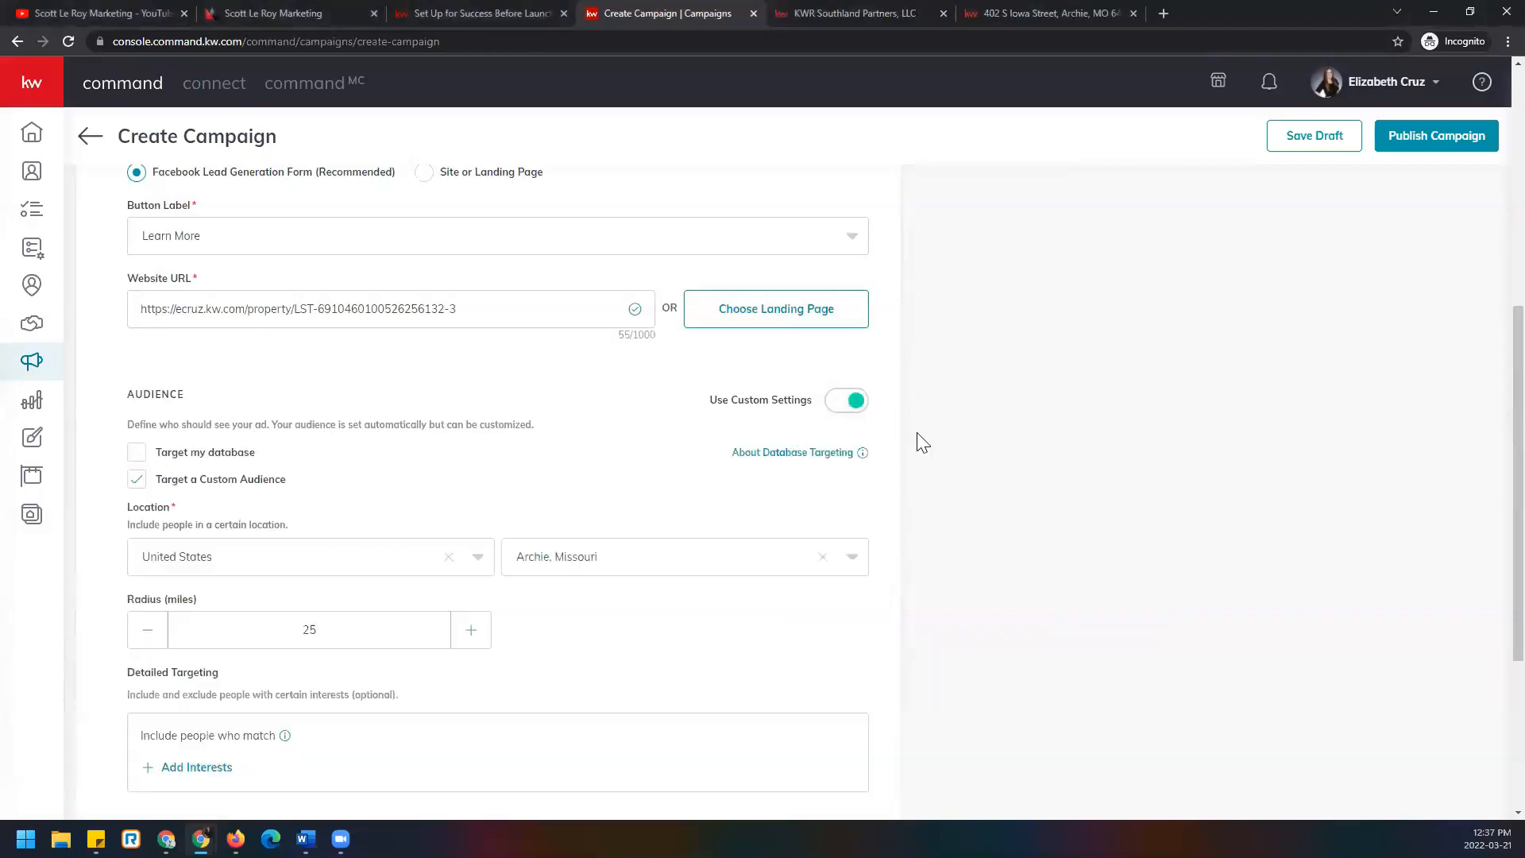
scroll(920, 440, down, 2)
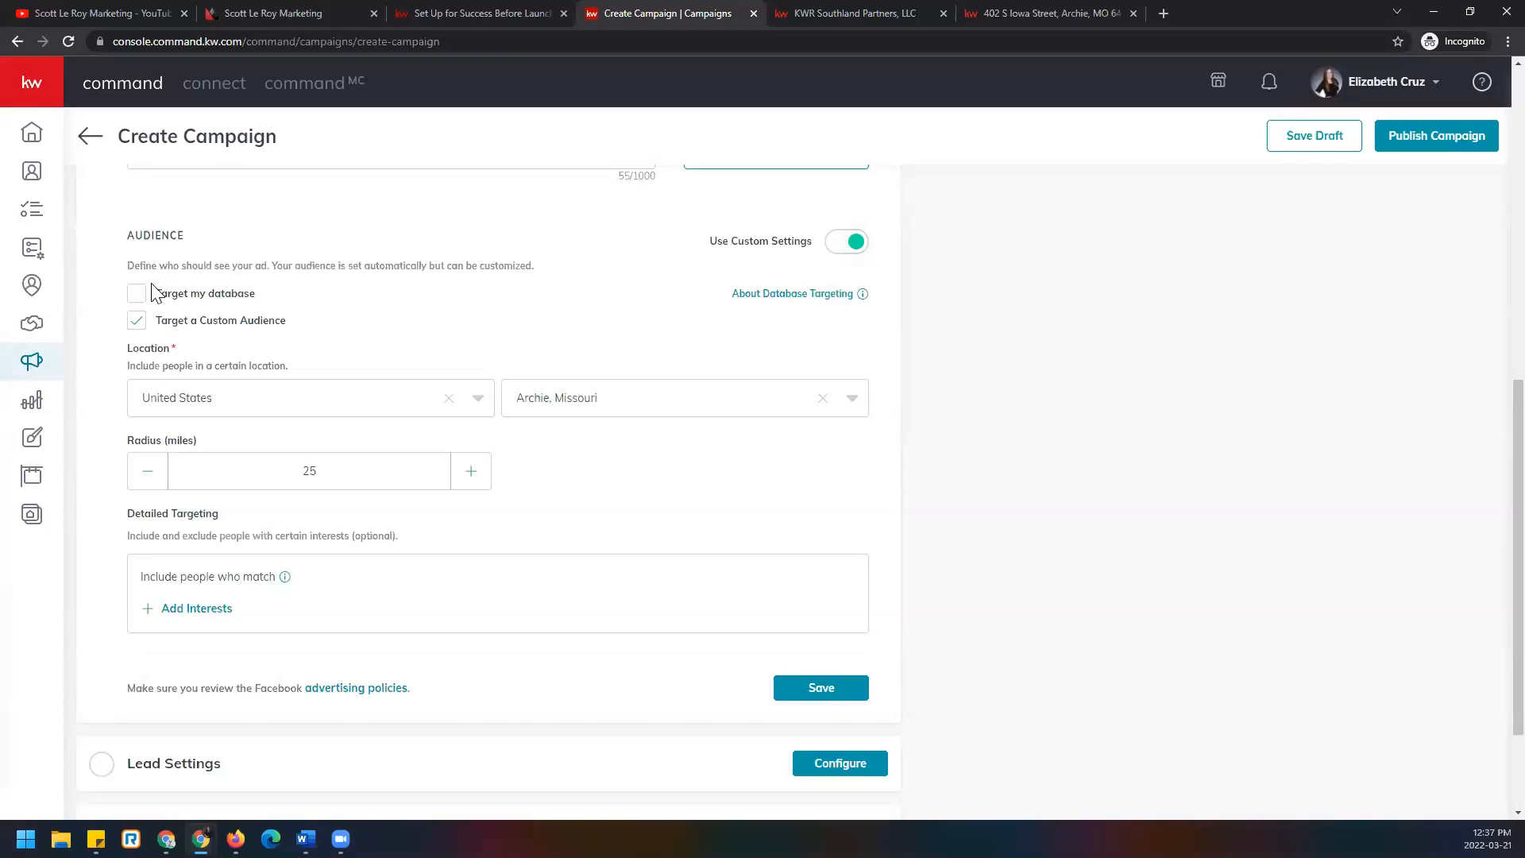
mouse_move(821, 300)
click(137, 294)
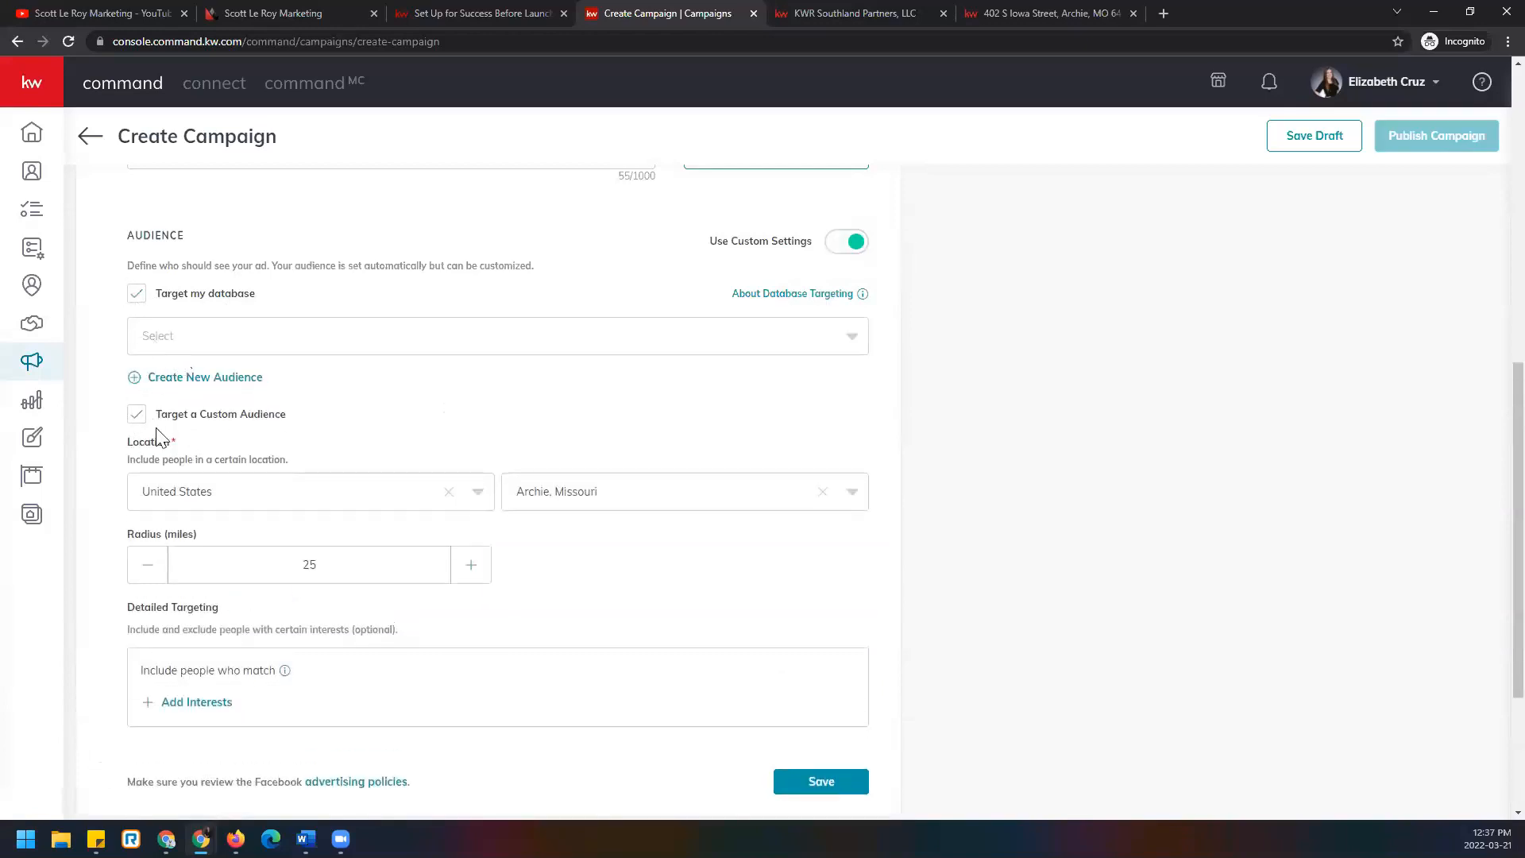
click(137, 296)
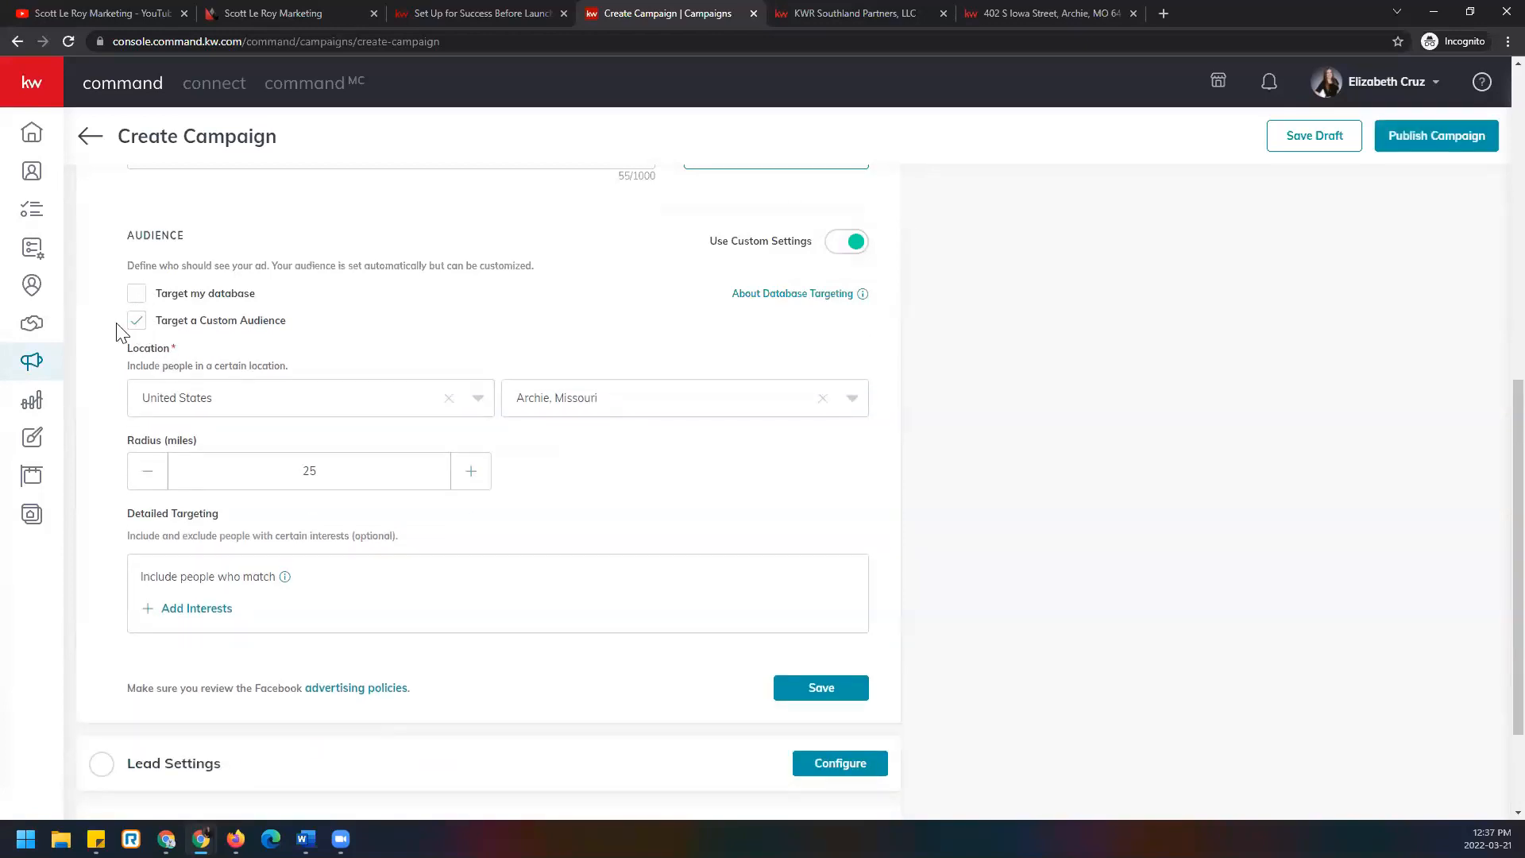
scroll(119, 333, down, 1)
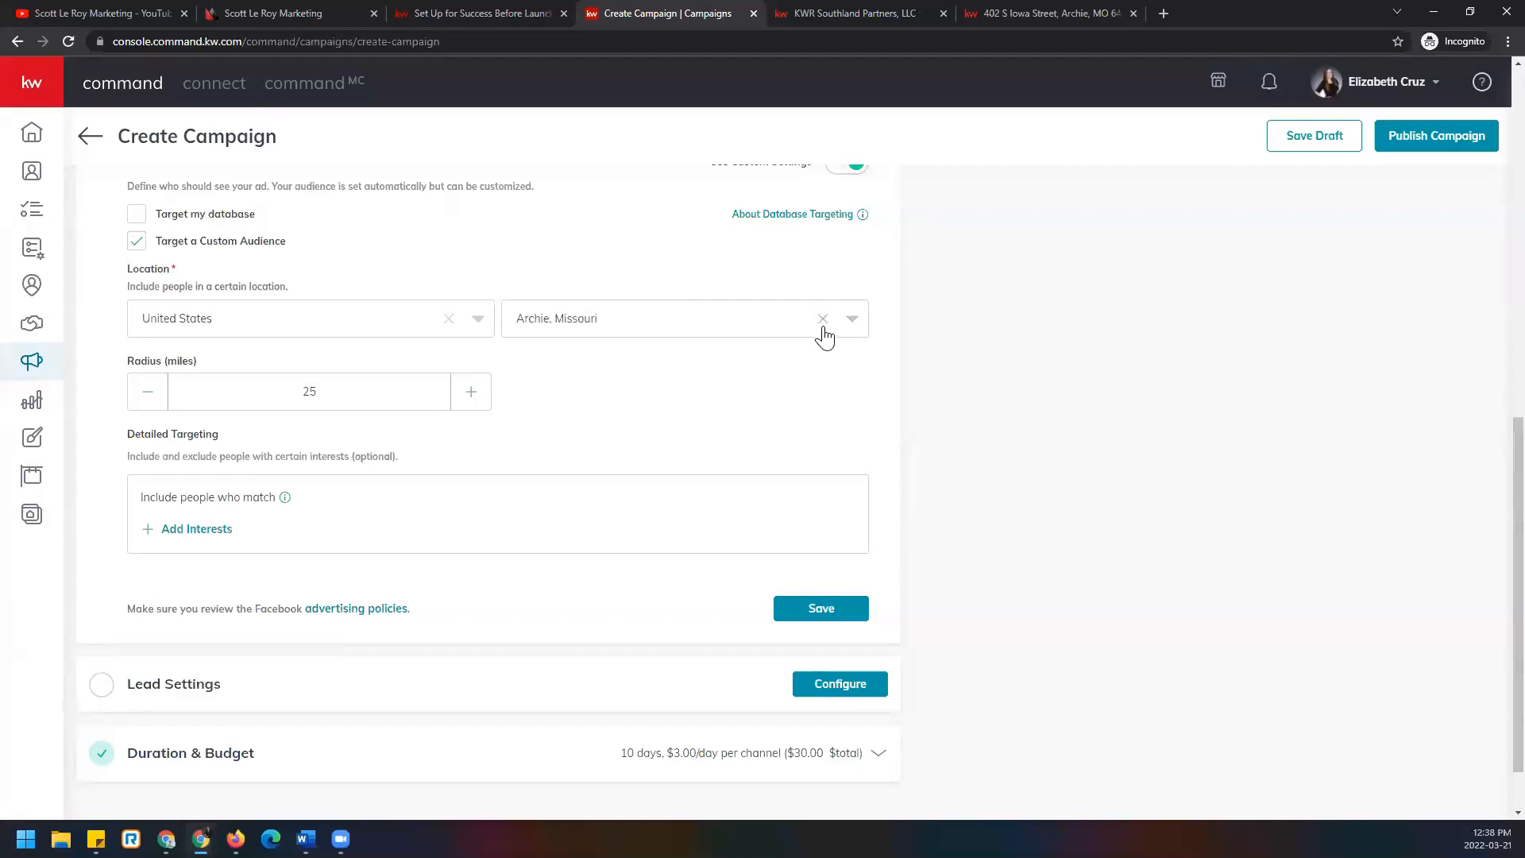
Confirm Archie, Missouri as the audience city and set the radius to 20 miles.
click(853, 319)
drag(357, 379, 232, 394)
text(20)
scroll(233, 396, down, 1)
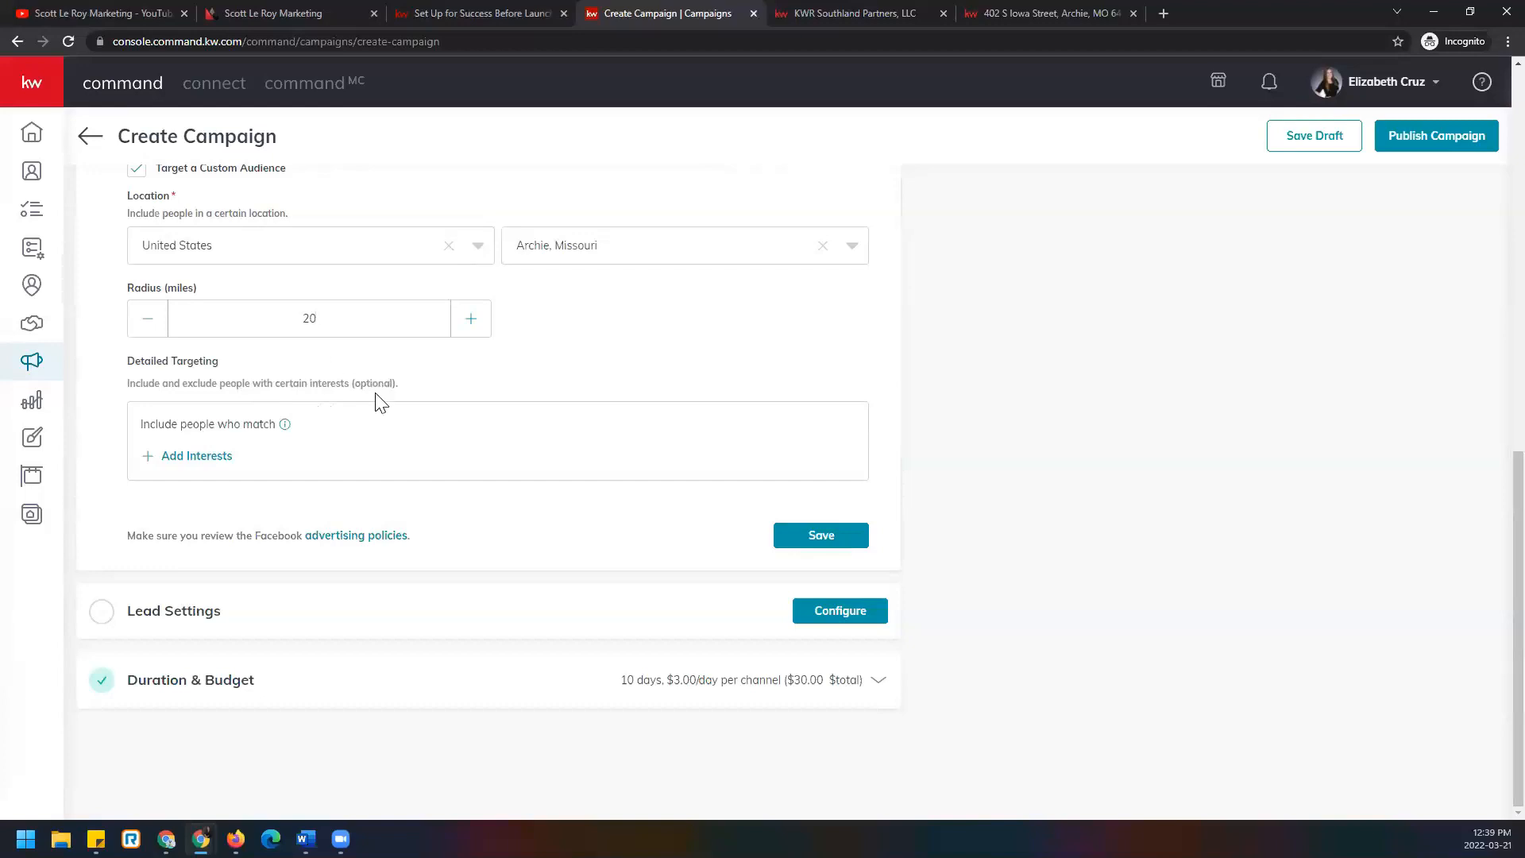
mouse_move(283, 442)
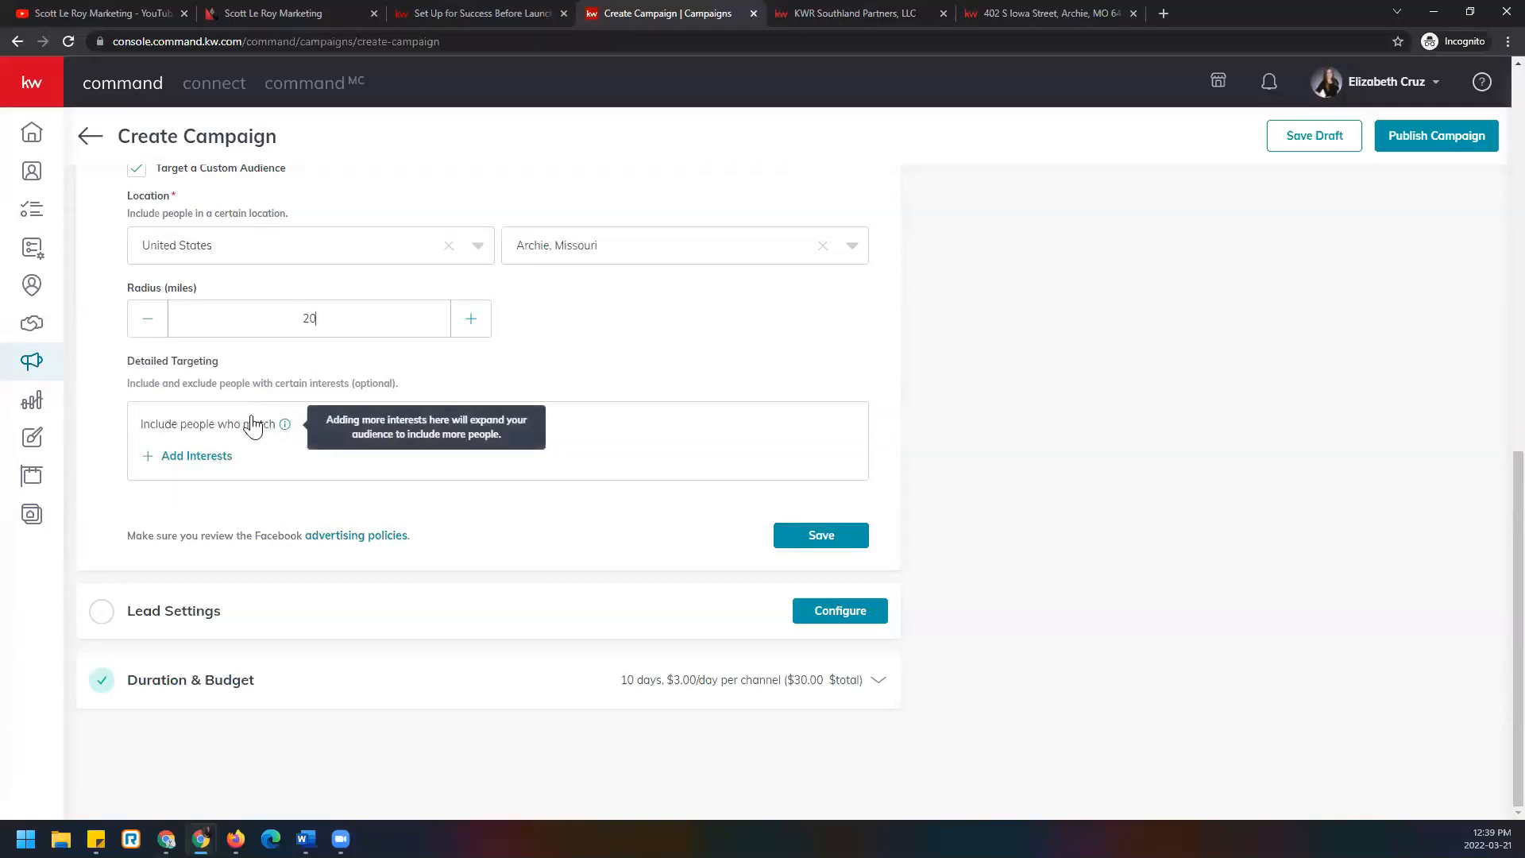
In the Add Interests picker, search for and add realtor.com.
click(214, 468)
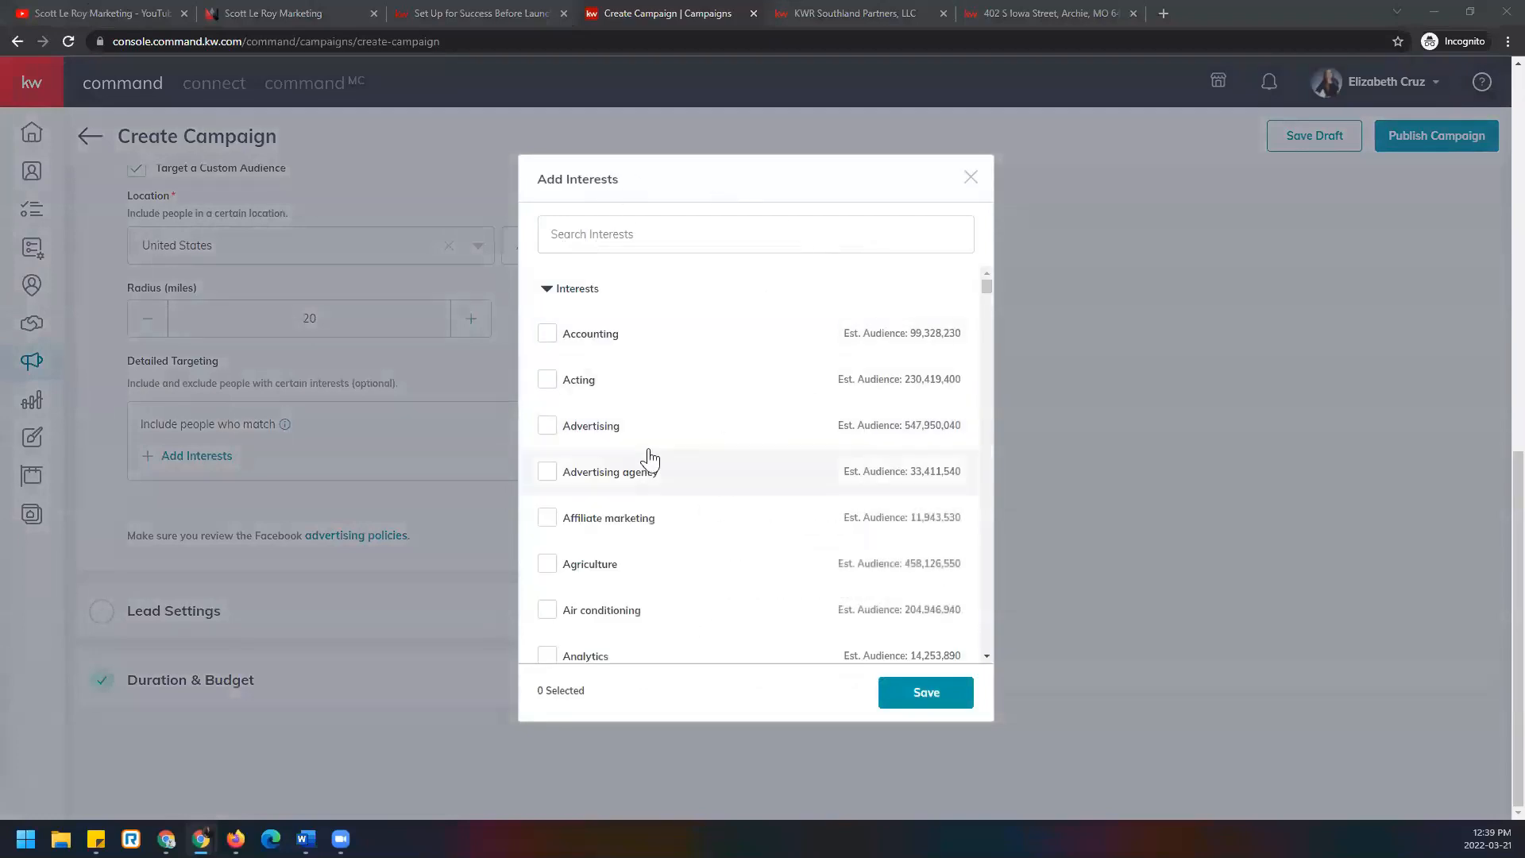
click(761, 236)
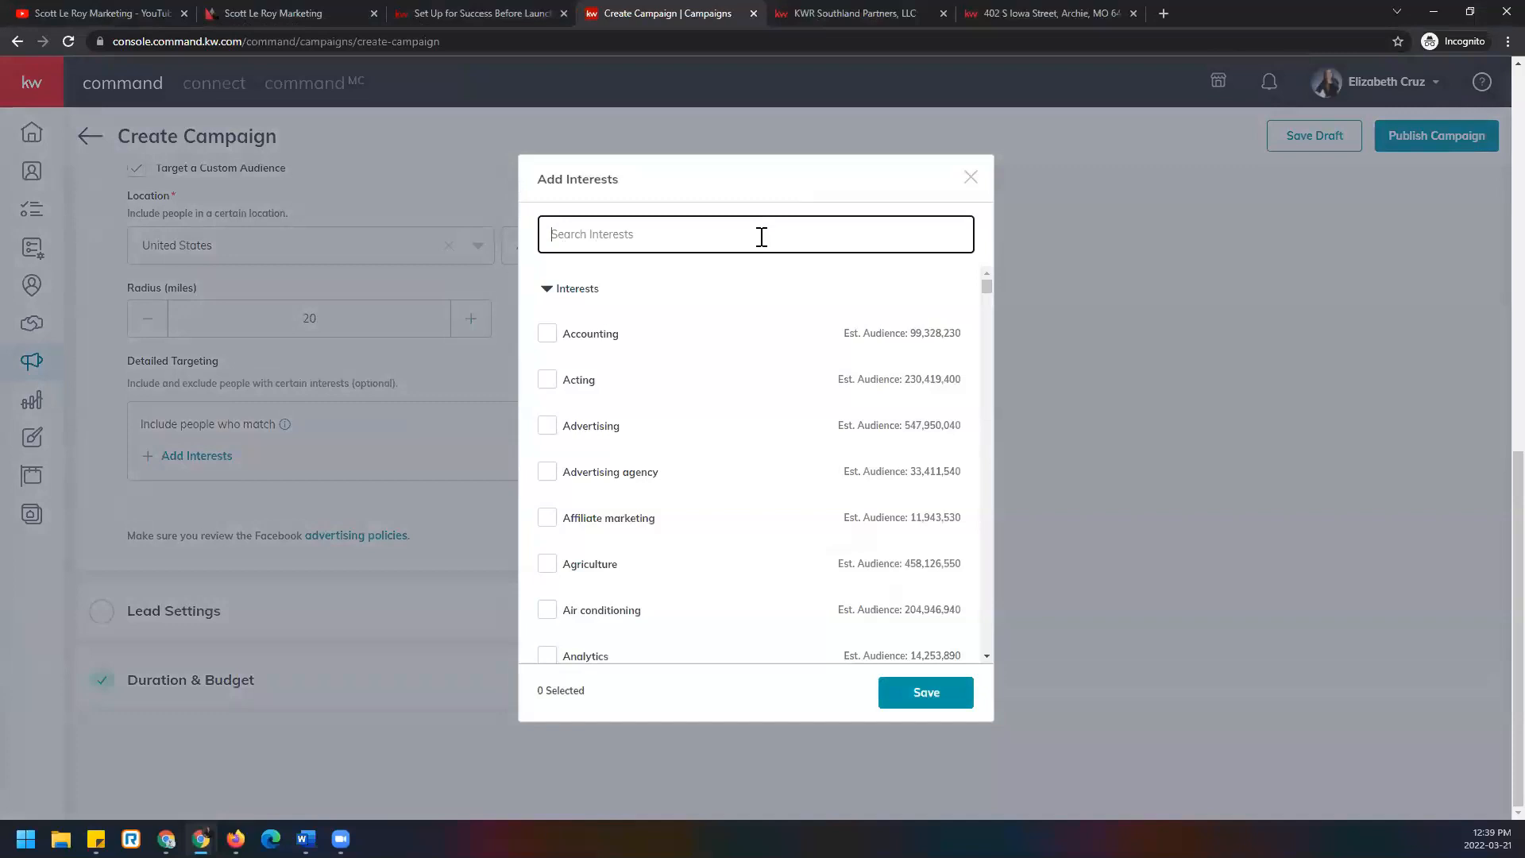
text(homes.com)
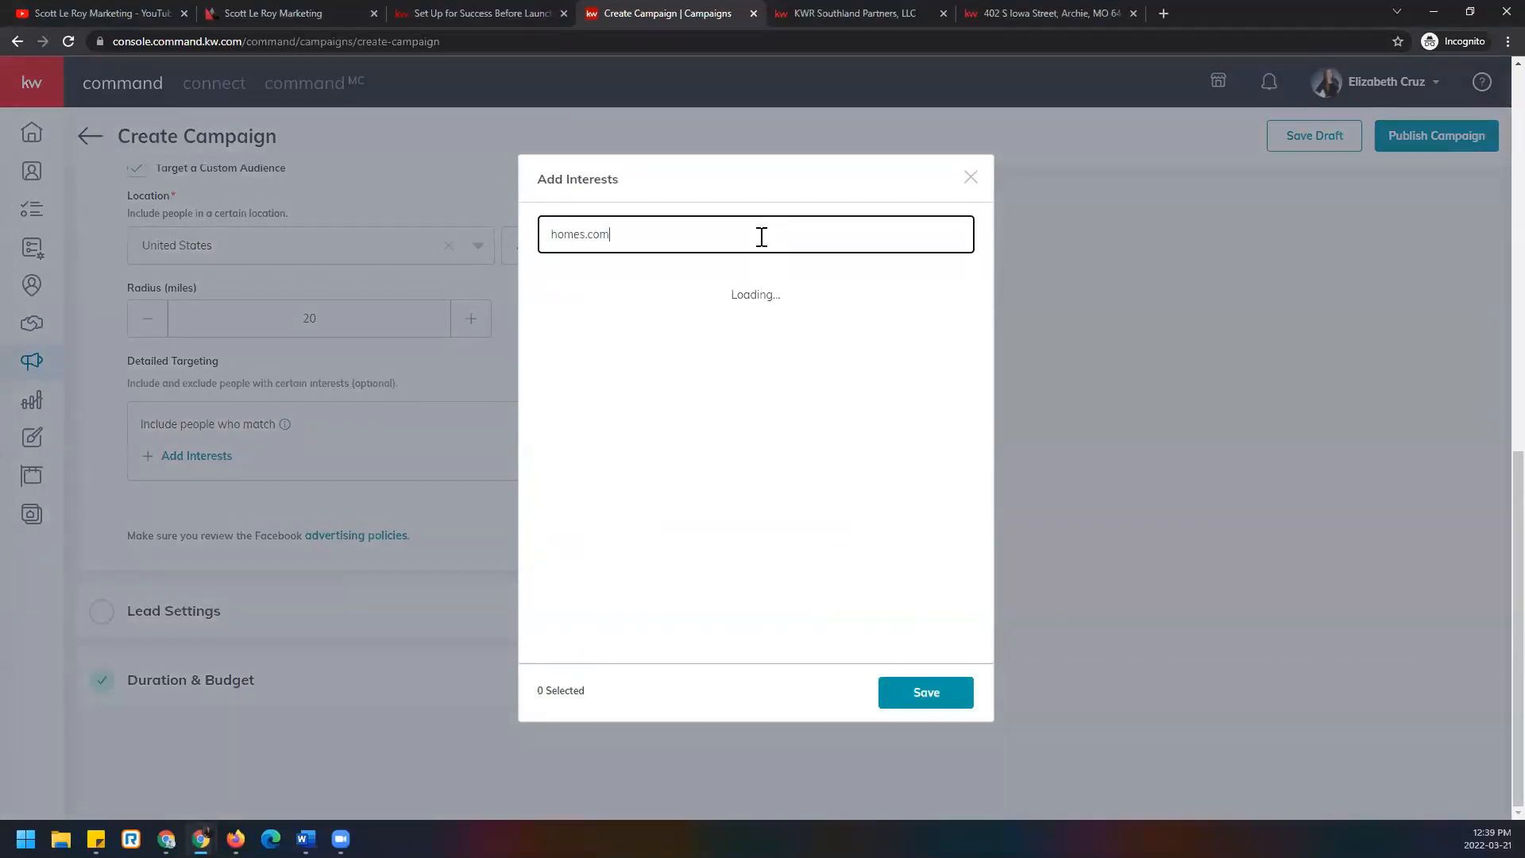
drag(610, 234, 586, 238)
key(BackSpace)
drag(613, 238, 343, 216)
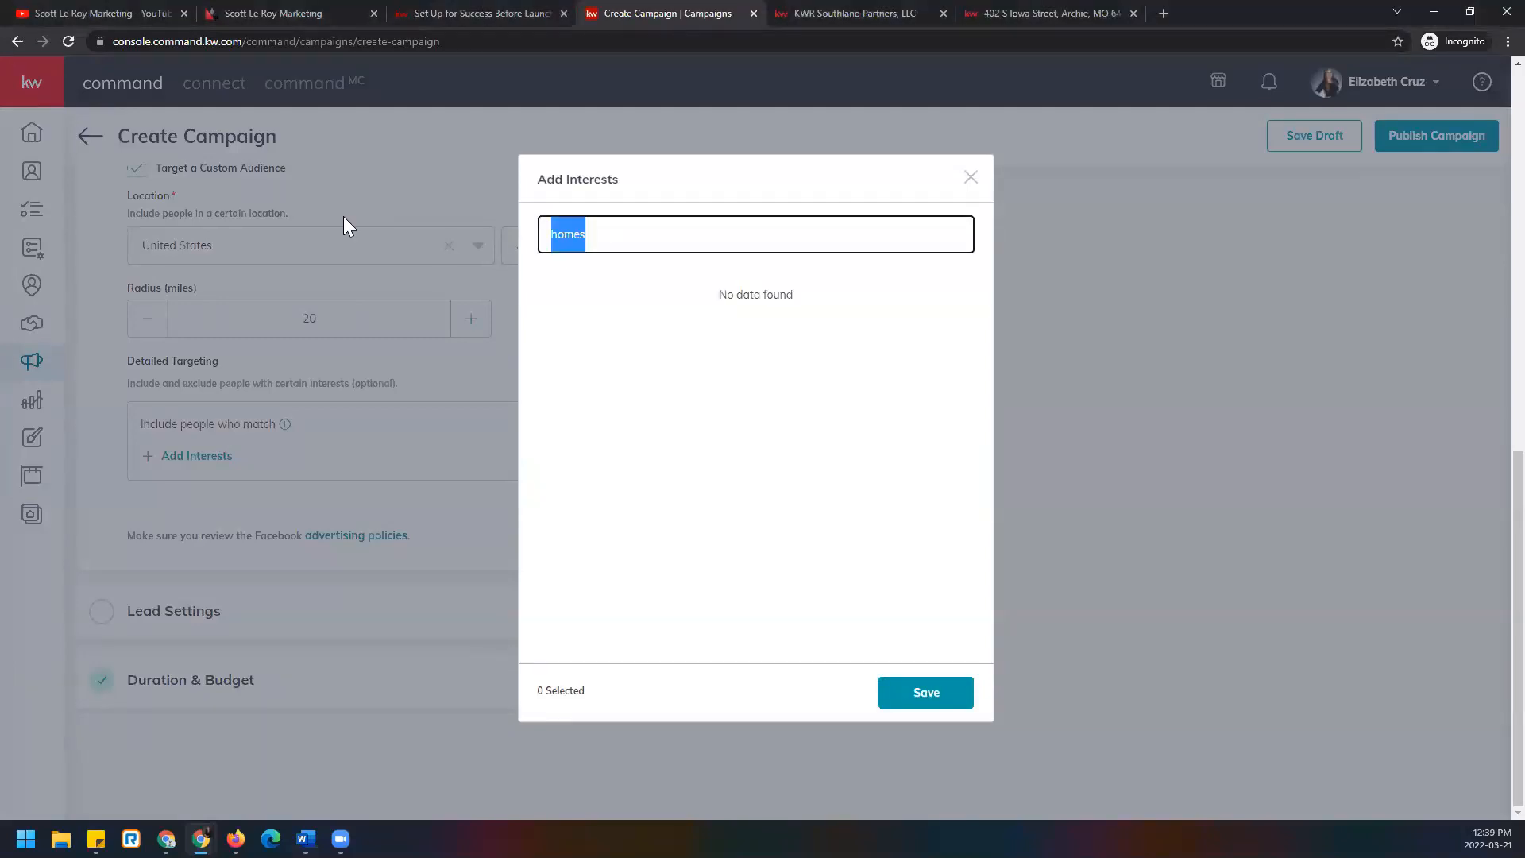
text(realtor.com)
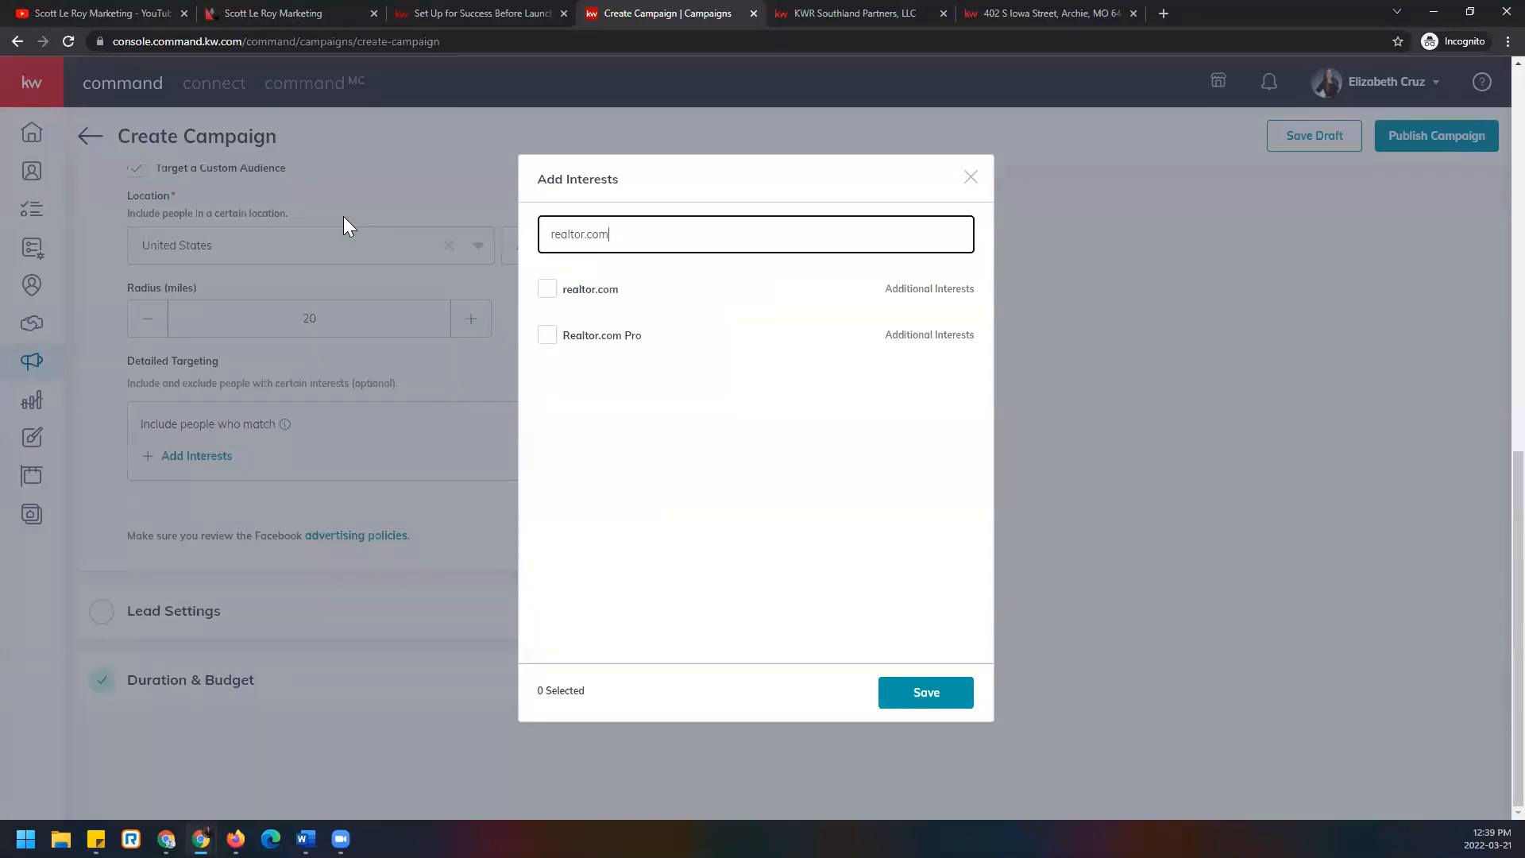
mouse_move(578, 343)
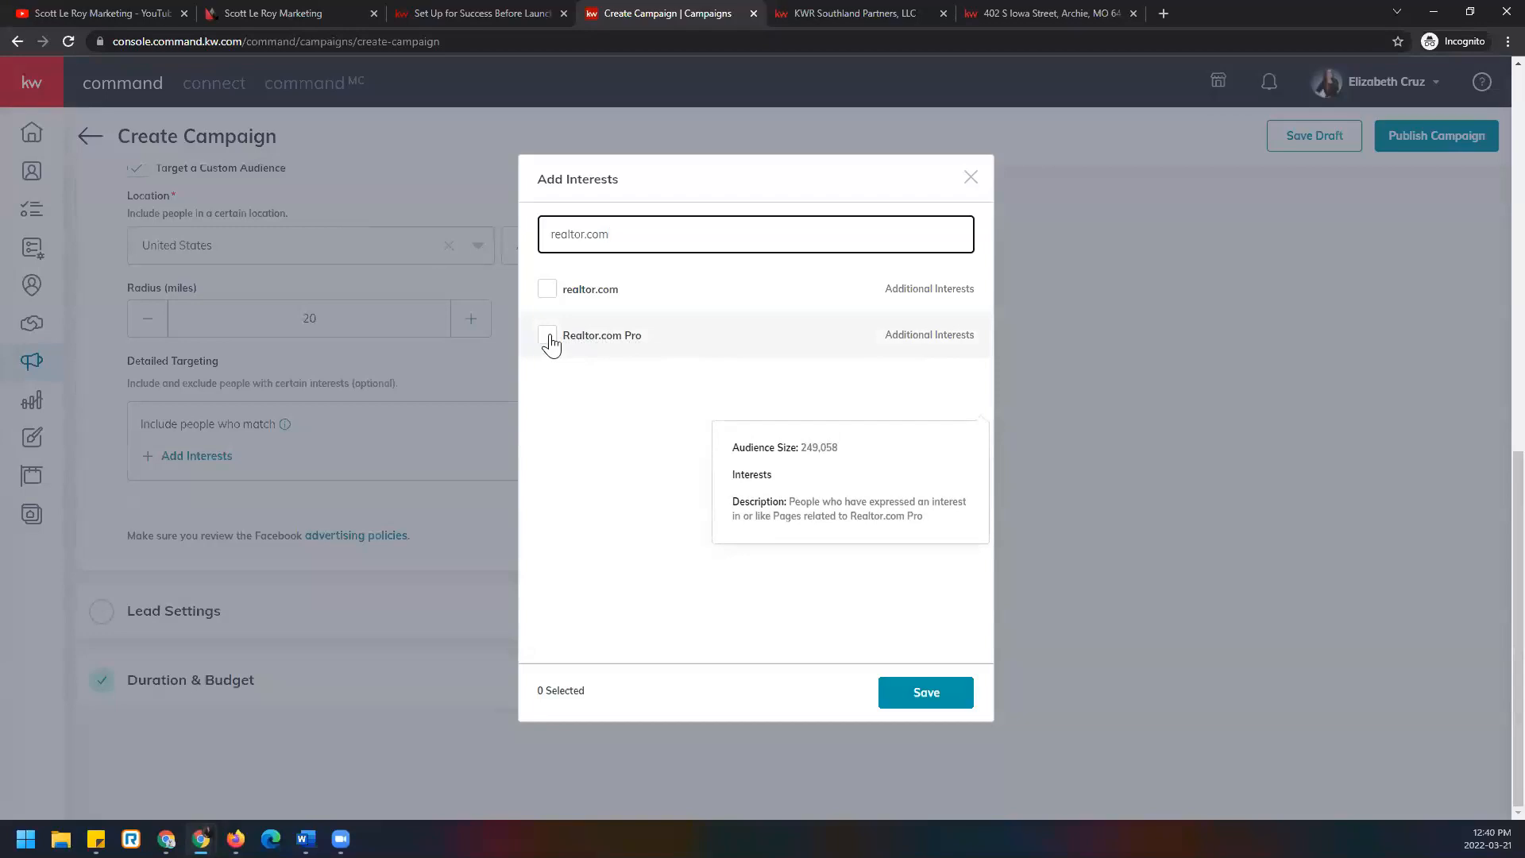
click(547, 293)
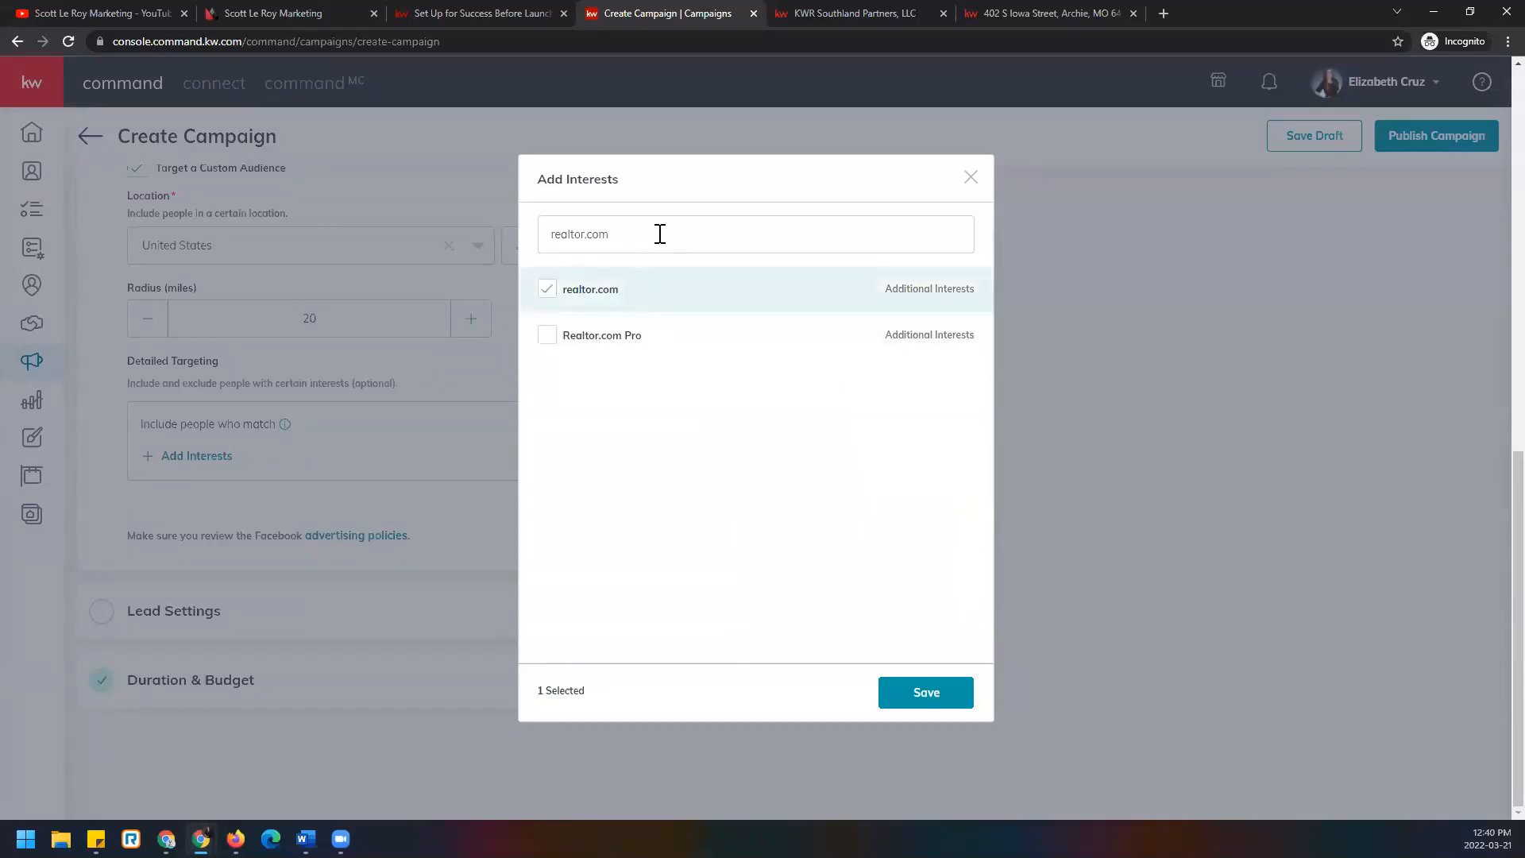
Add House Hunting, Renovation, Land and Land and Houses, then save all five interests.
drag(663, 235, 489, 251)
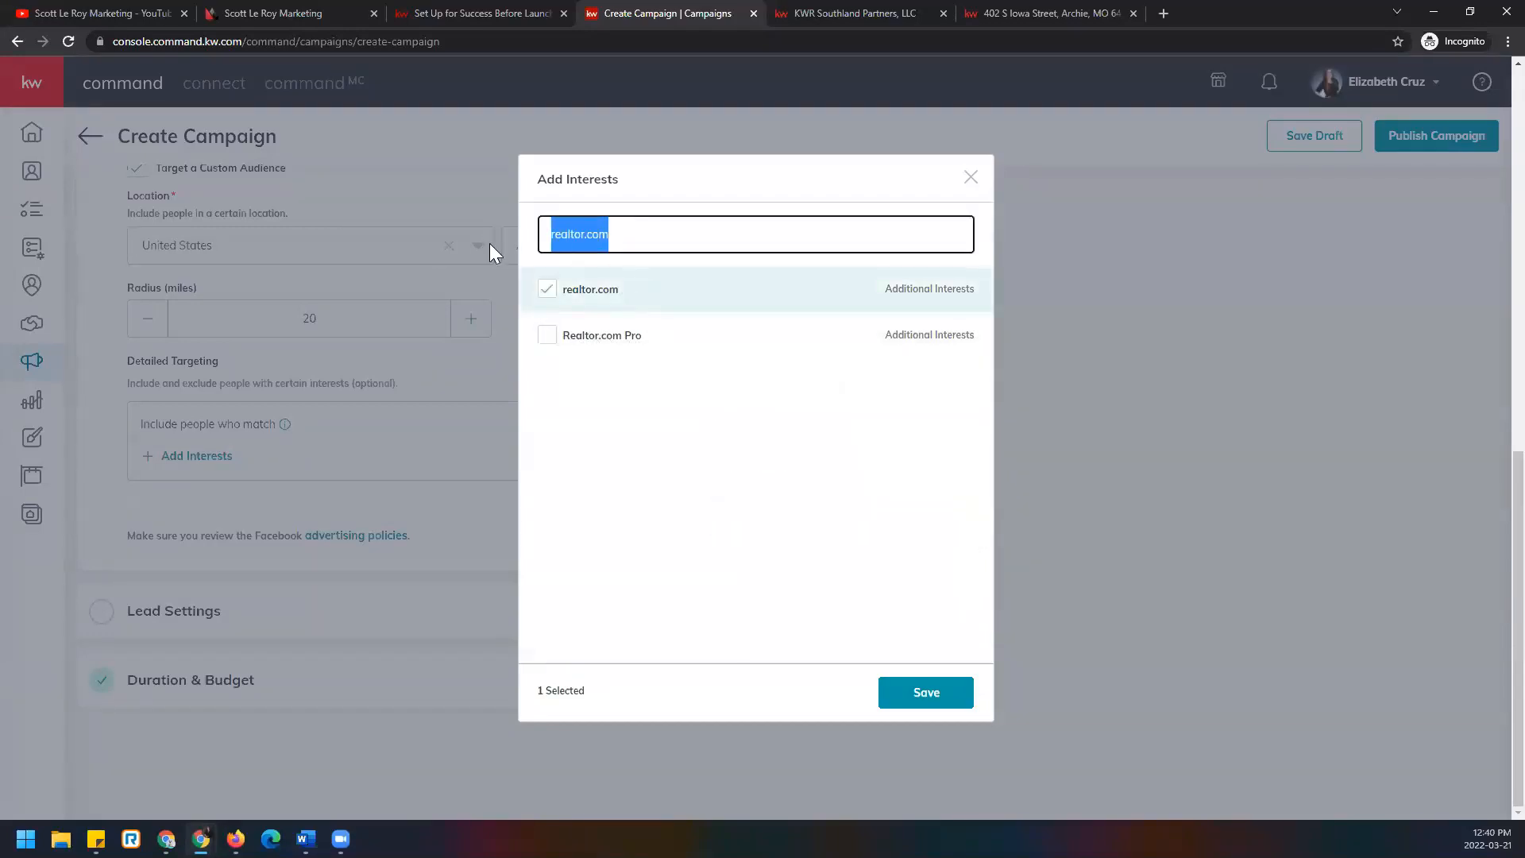
text(house hunting)
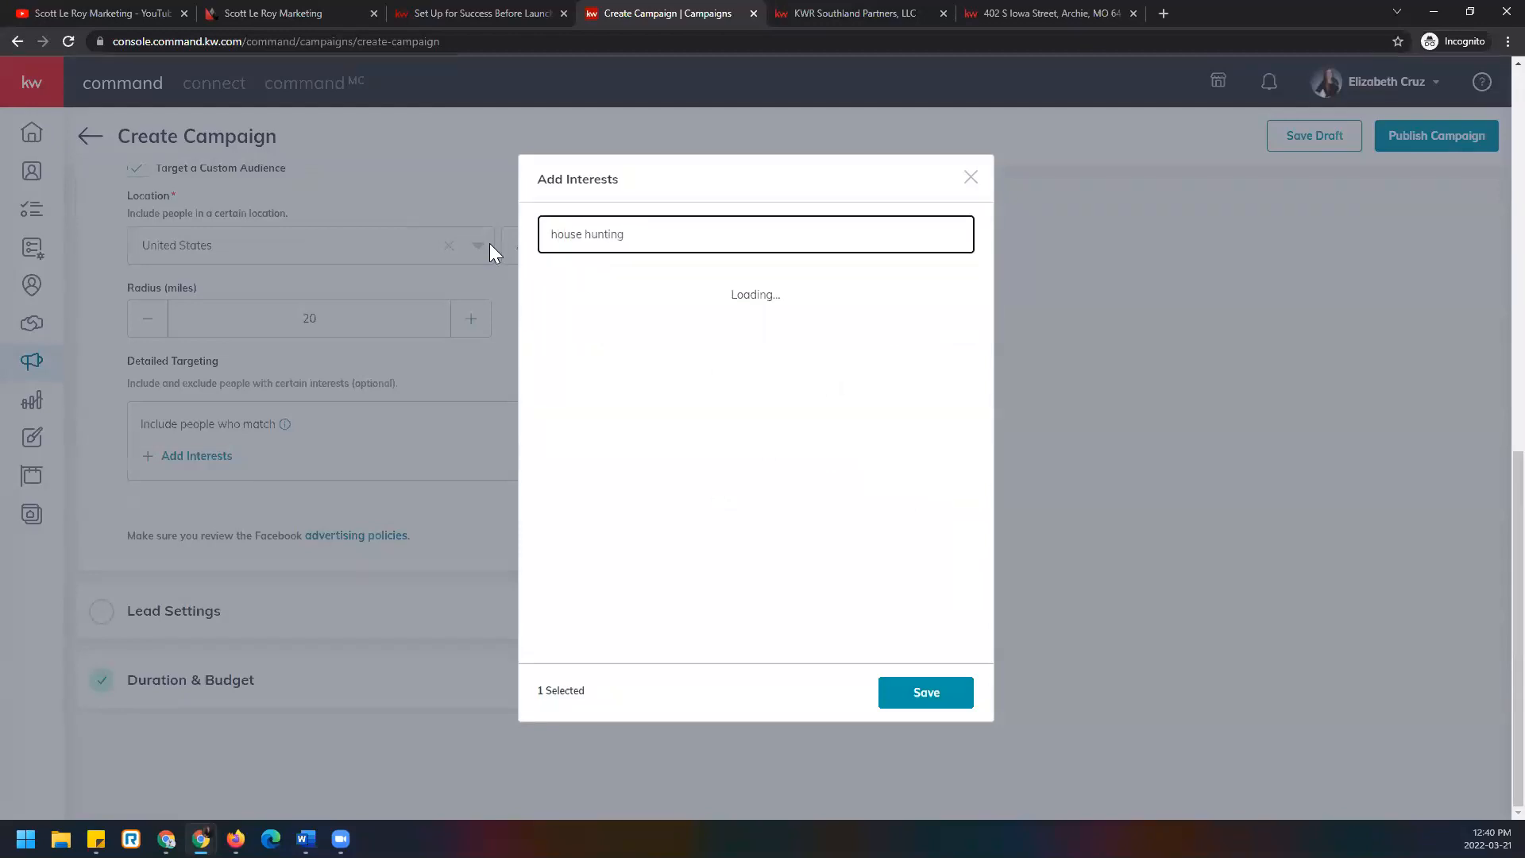
click(547, 289)
drag(630, 238, 387, 243)
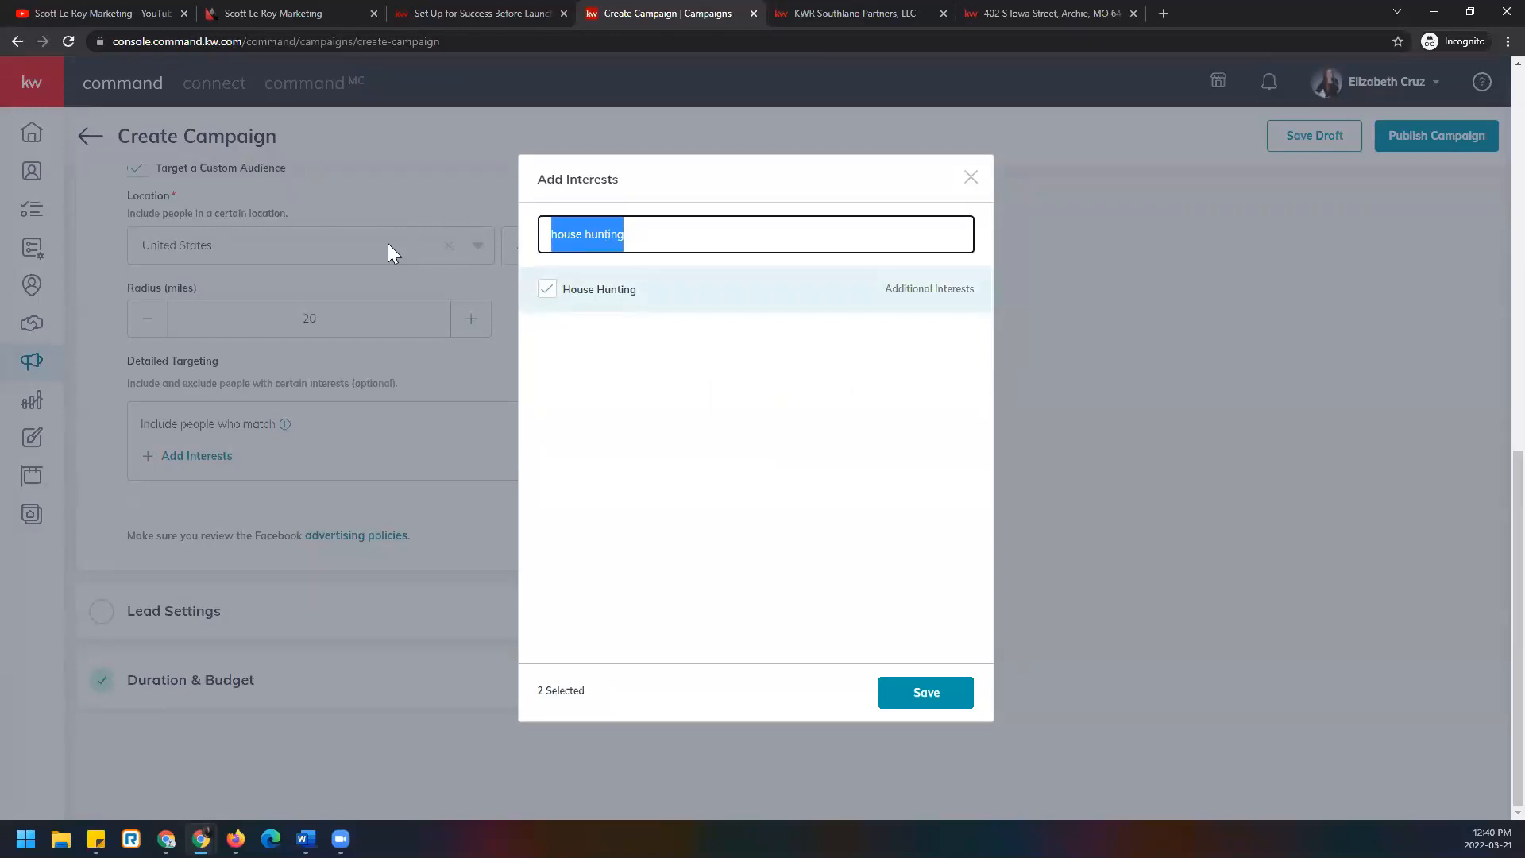
text(ren)
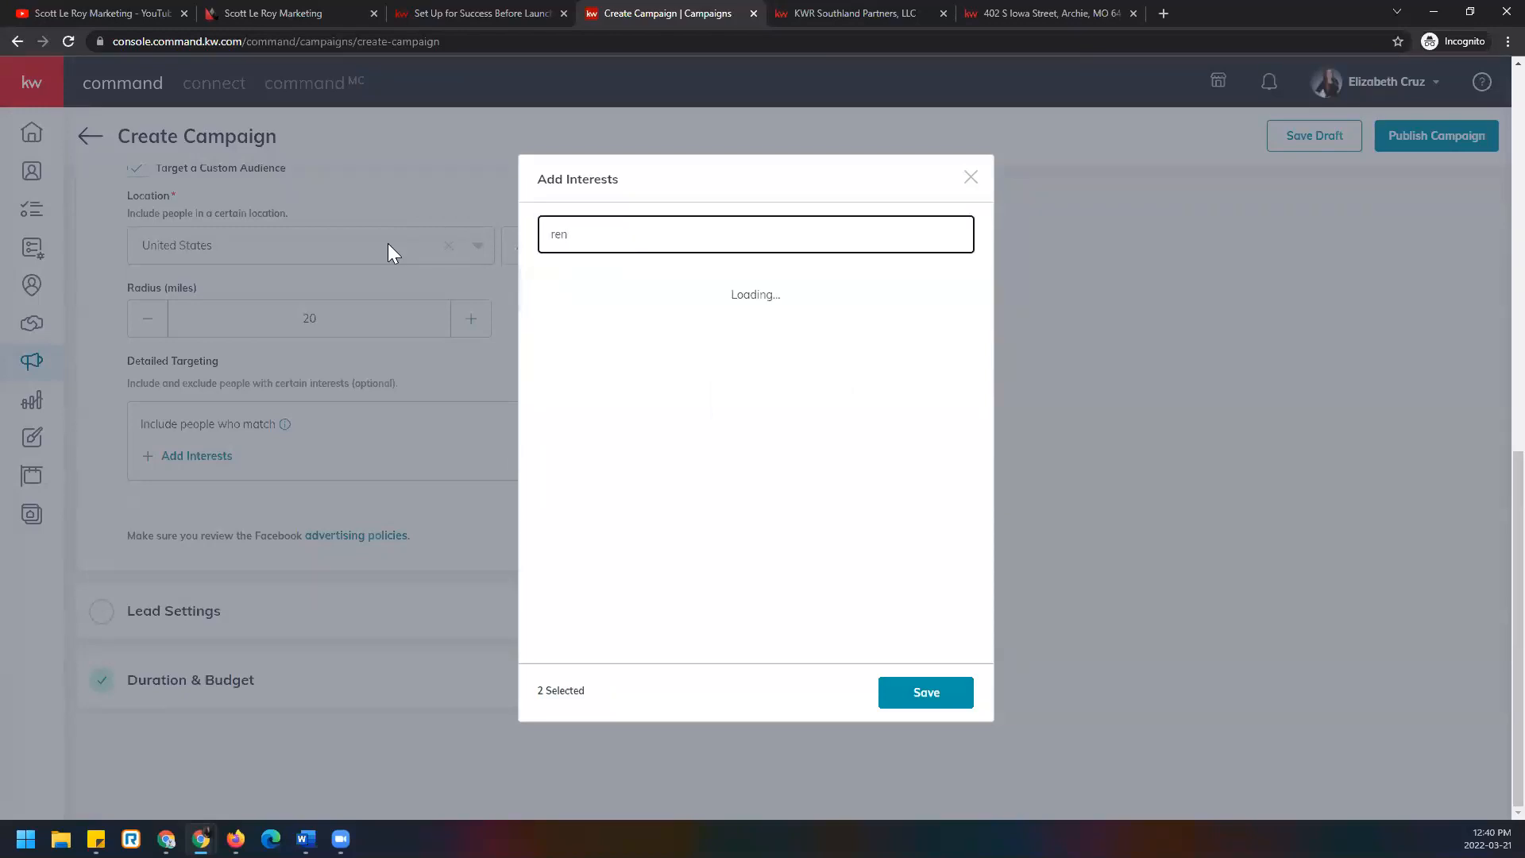
text(ovation)
click(547, 289)
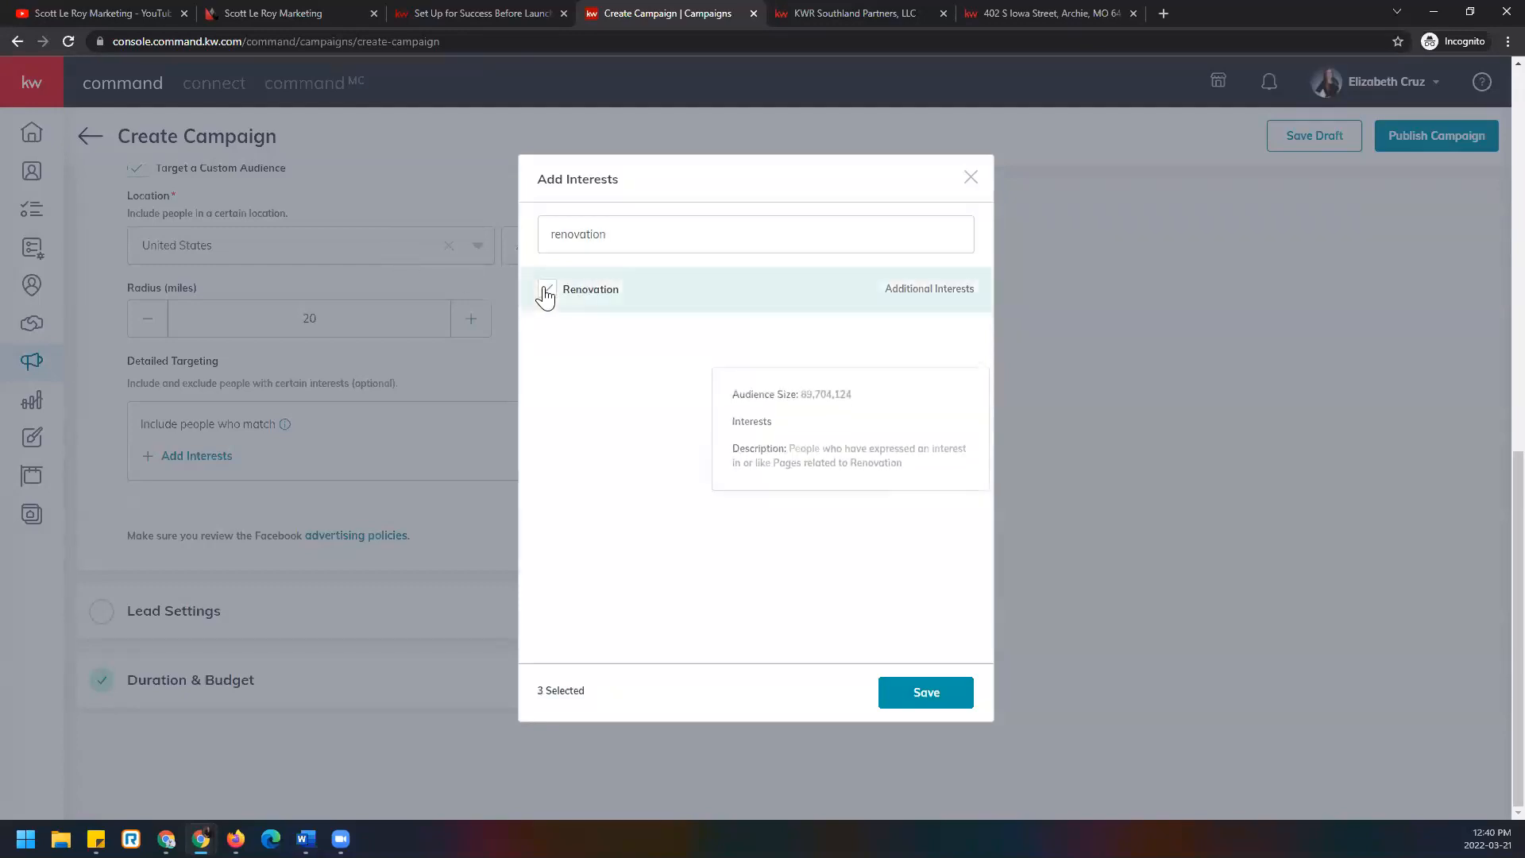
double_click(702, 235)
text(first time home buyer)
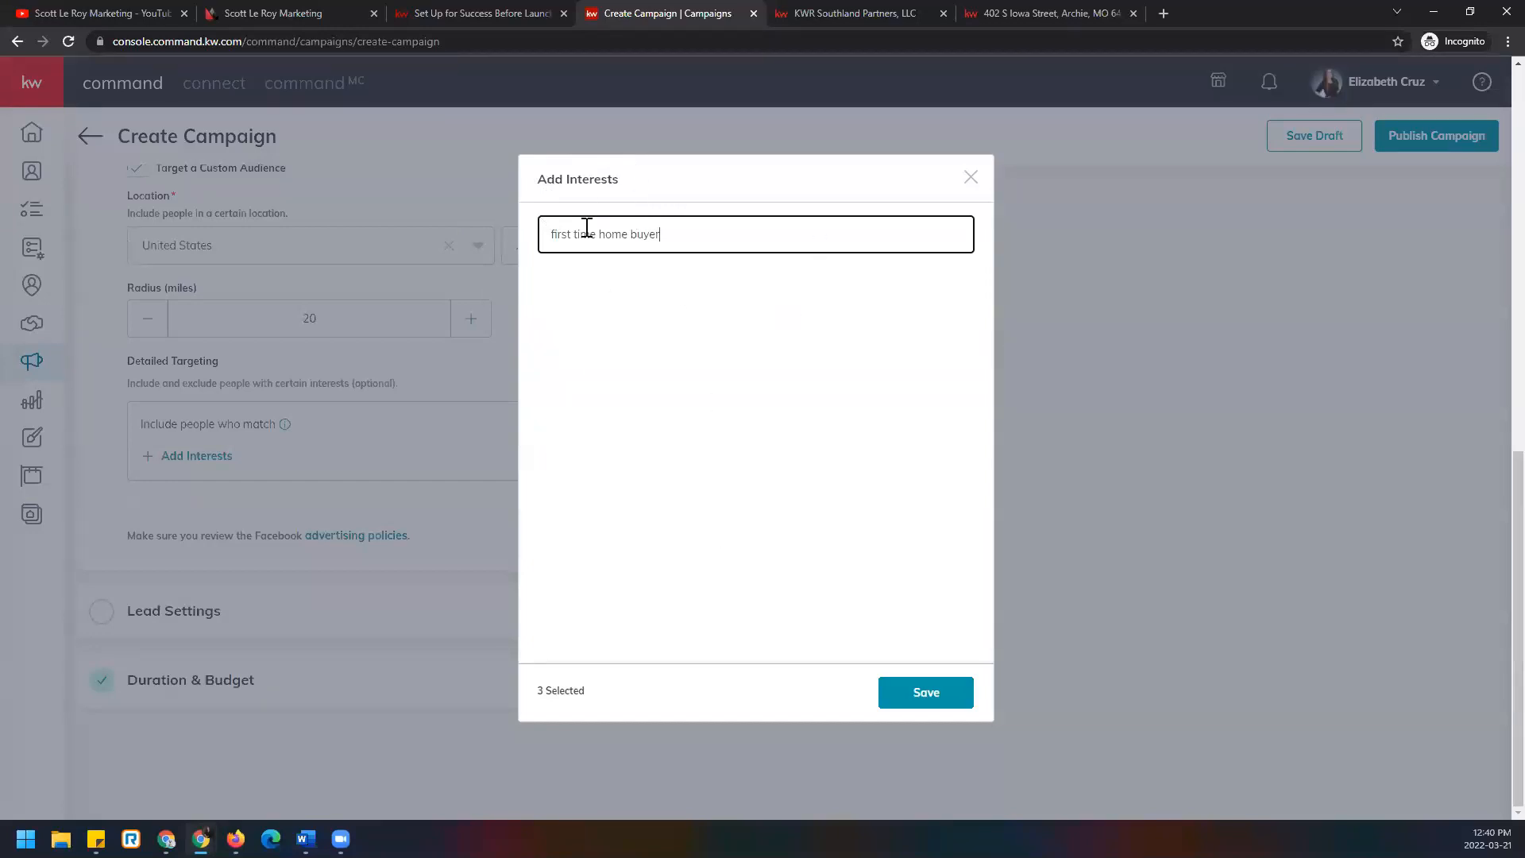
key(ctrl+a)
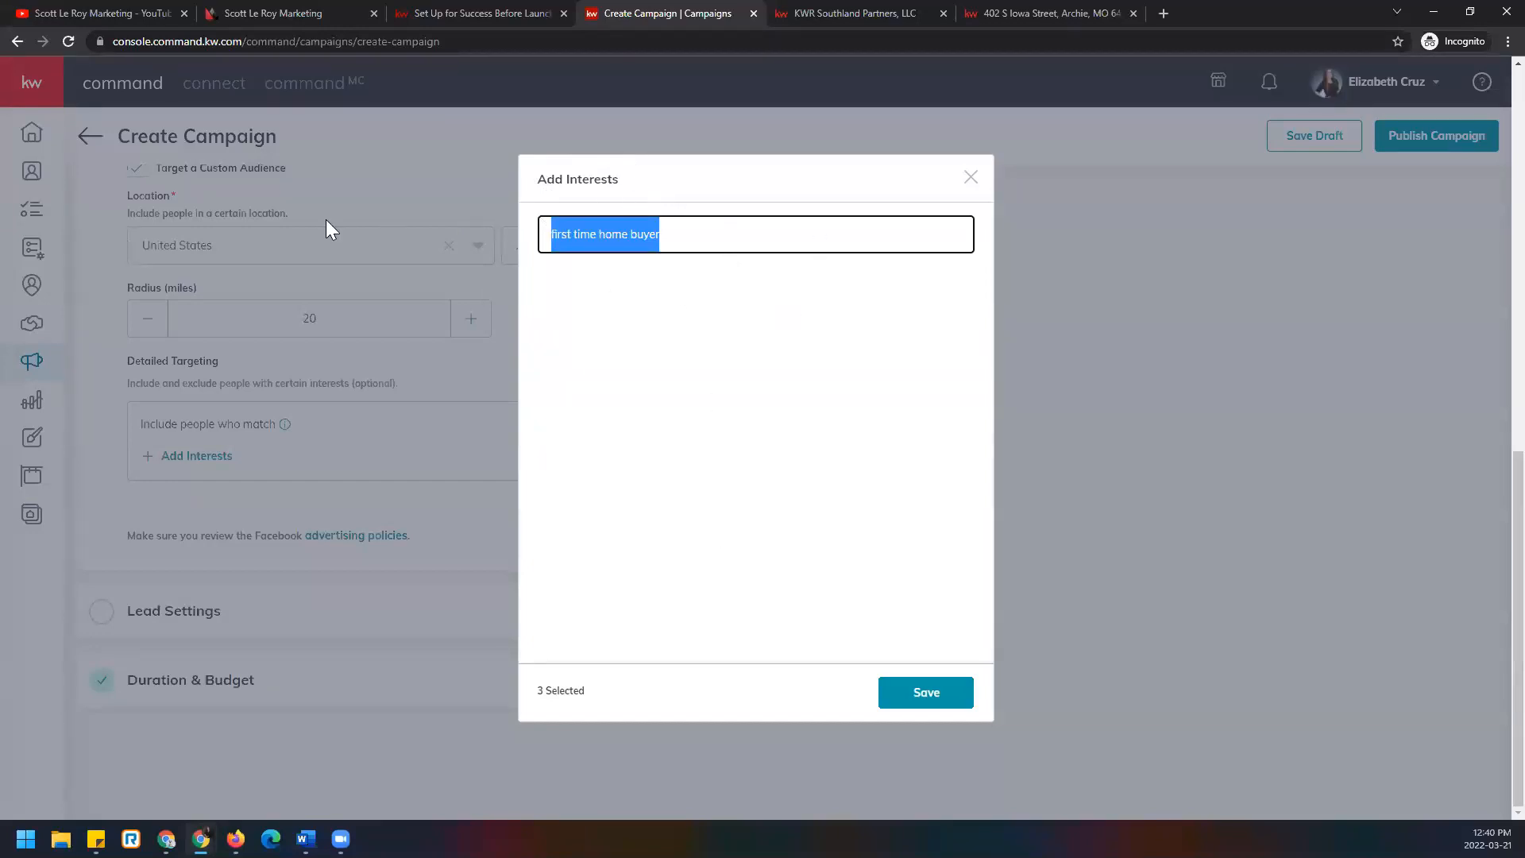
text(land)
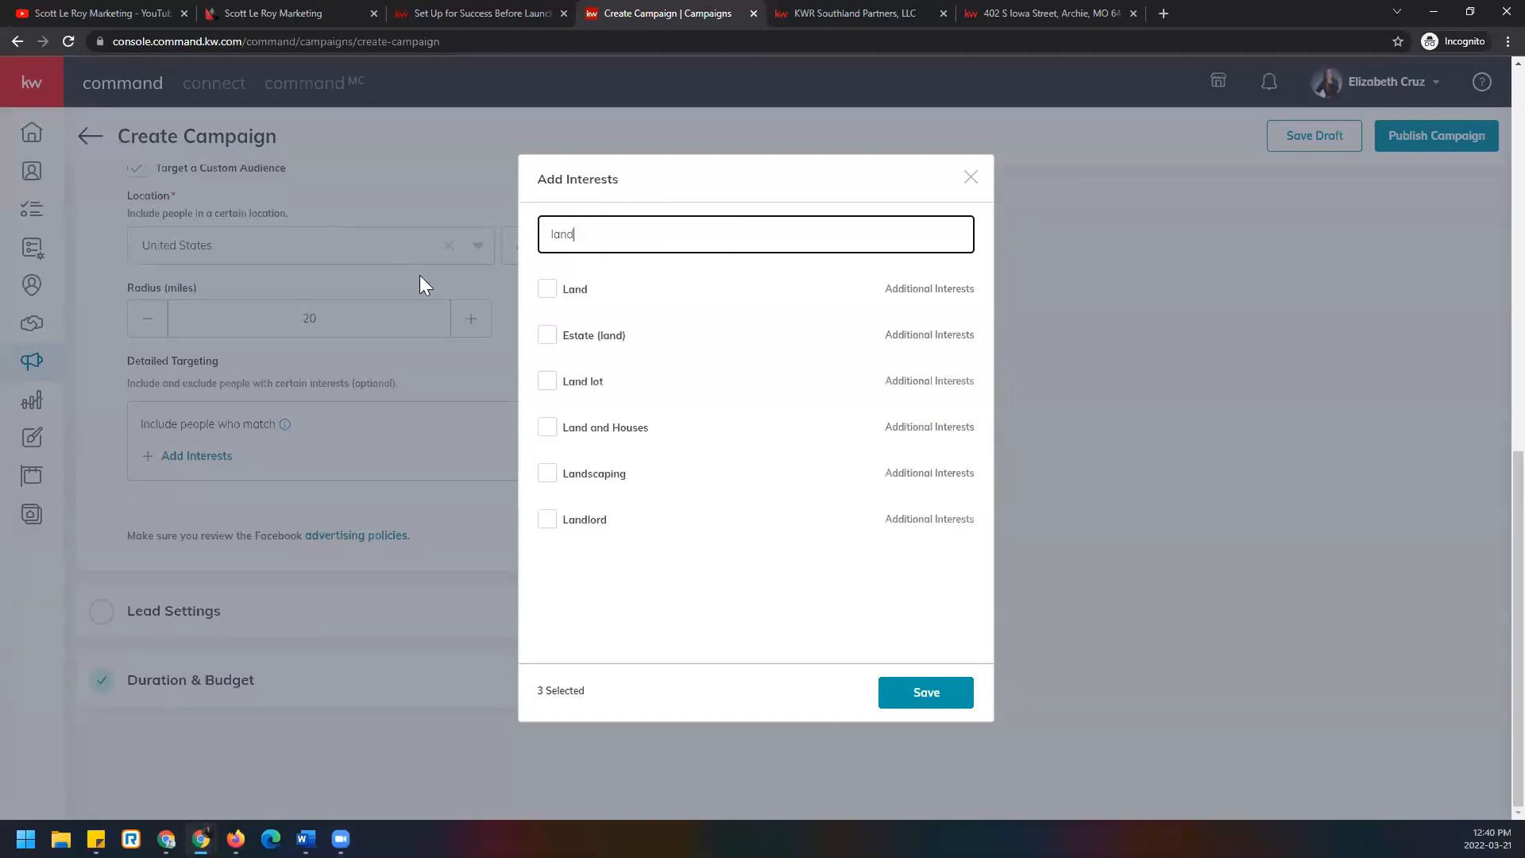
click(547, 291)
click(547, 427)
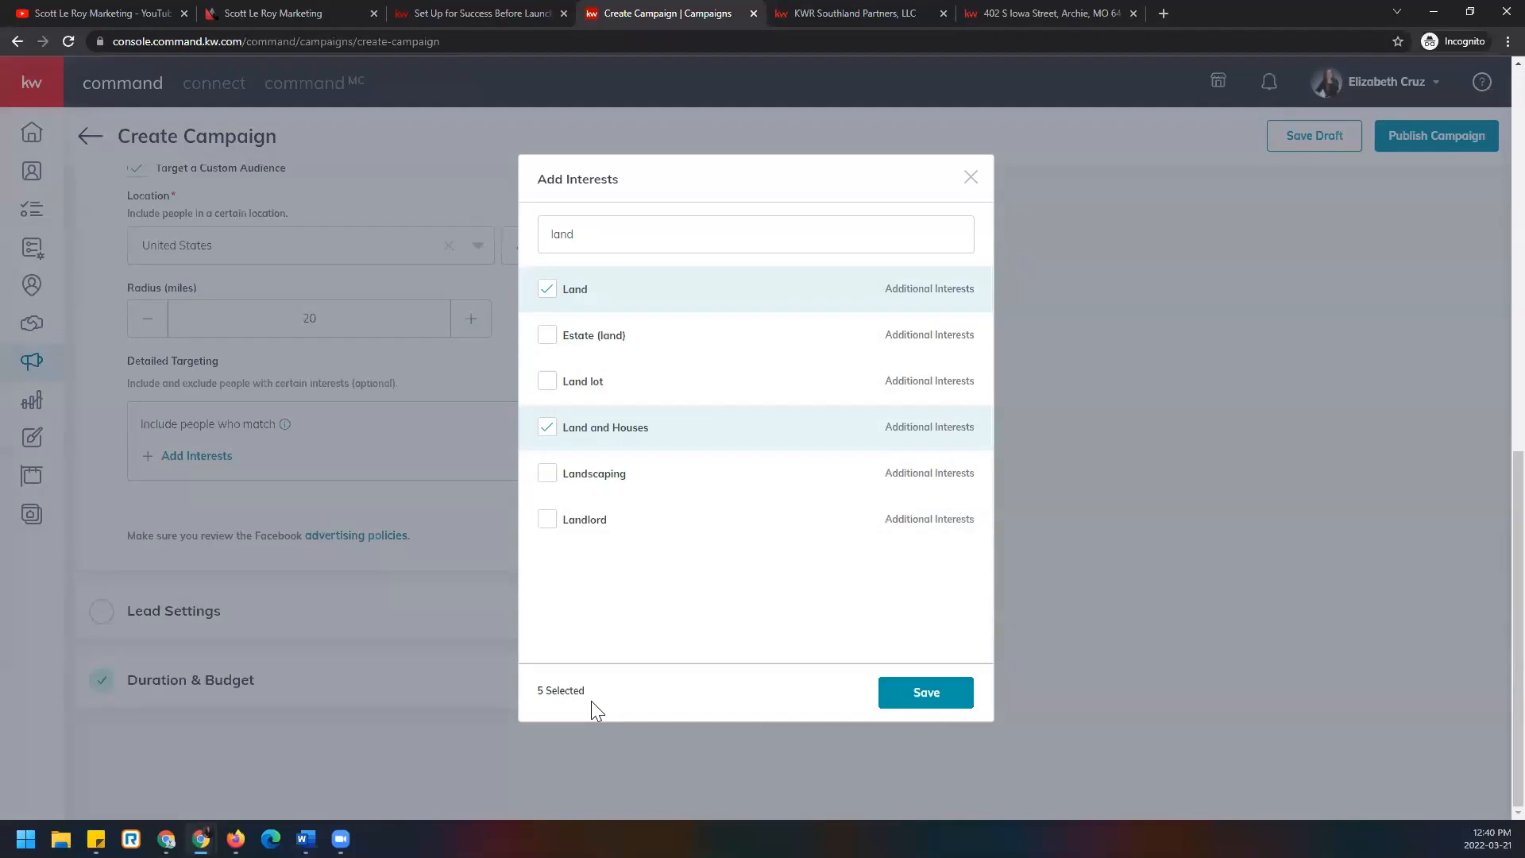
click(948, 698)
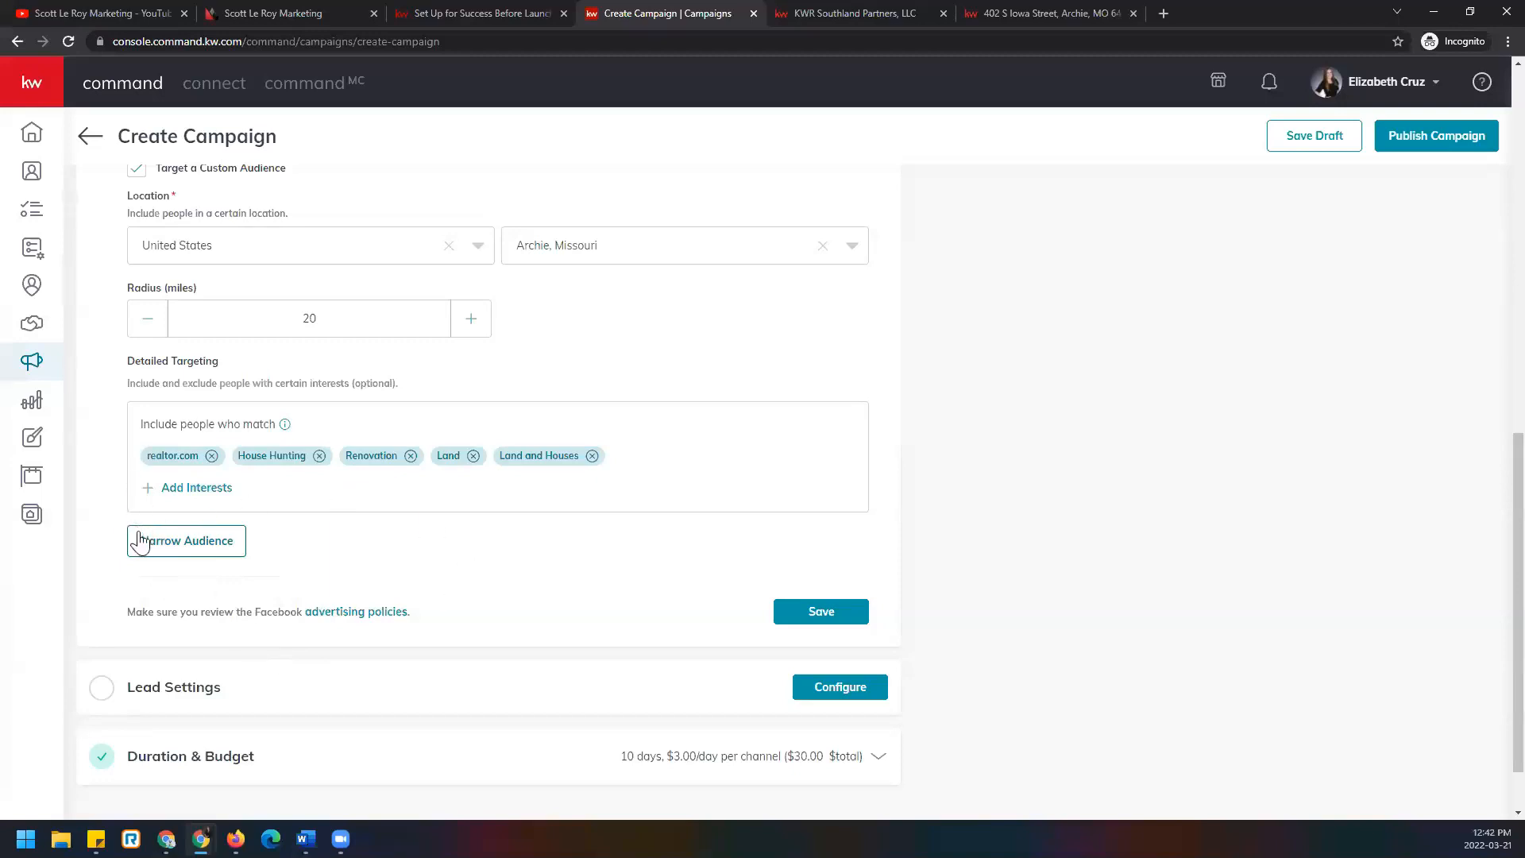
Open the Narrow Audience interests list and tick Accounting.
click(212, 542)
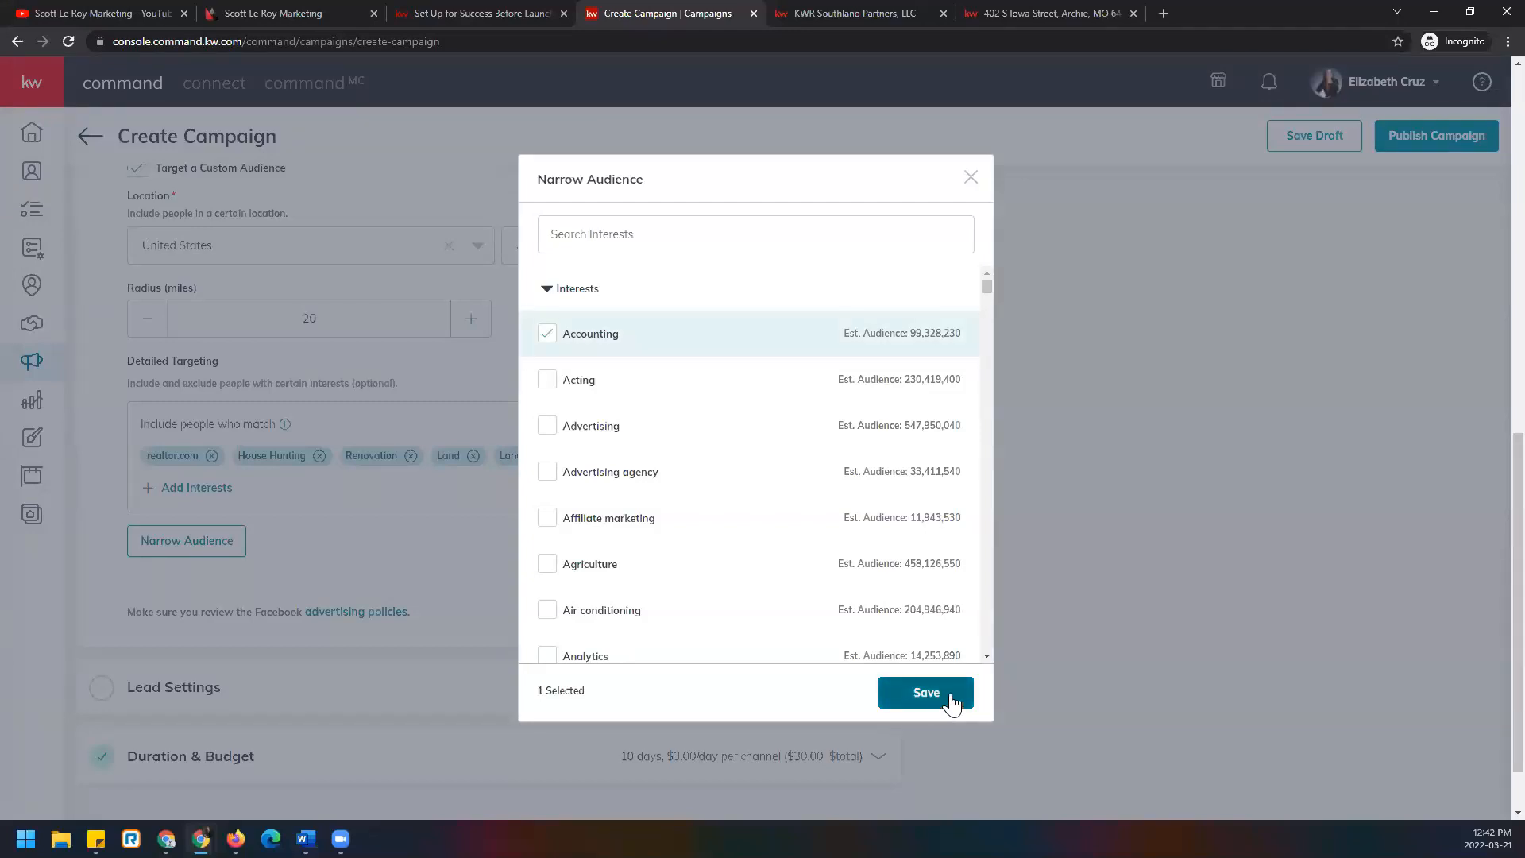
Save Accounting as an 'and must also match' interest and review the detailed targeting.
click(951, 703)
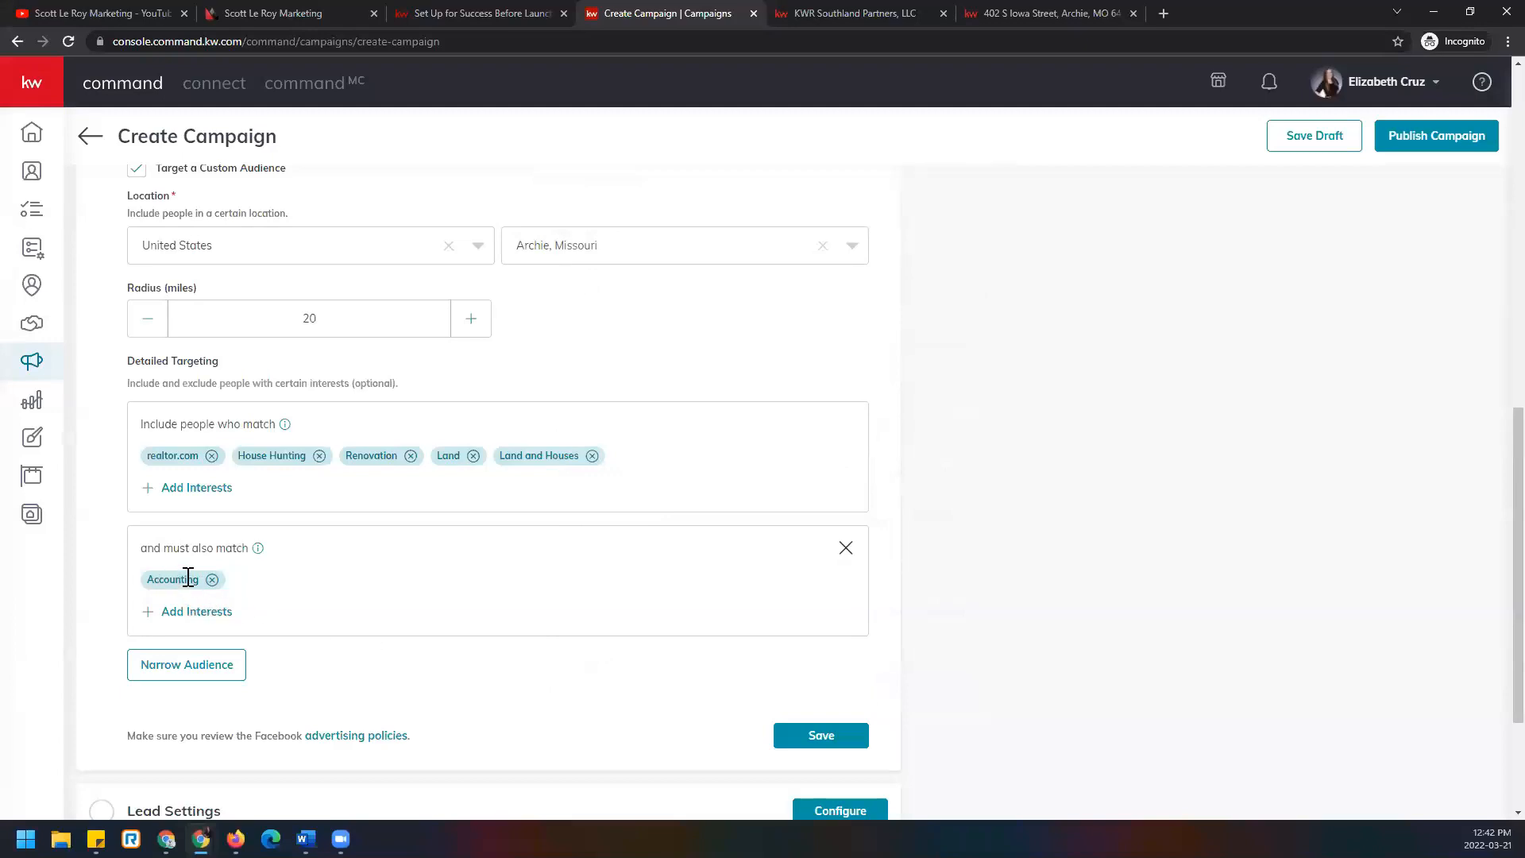
scroll(215, 613, up, 1)
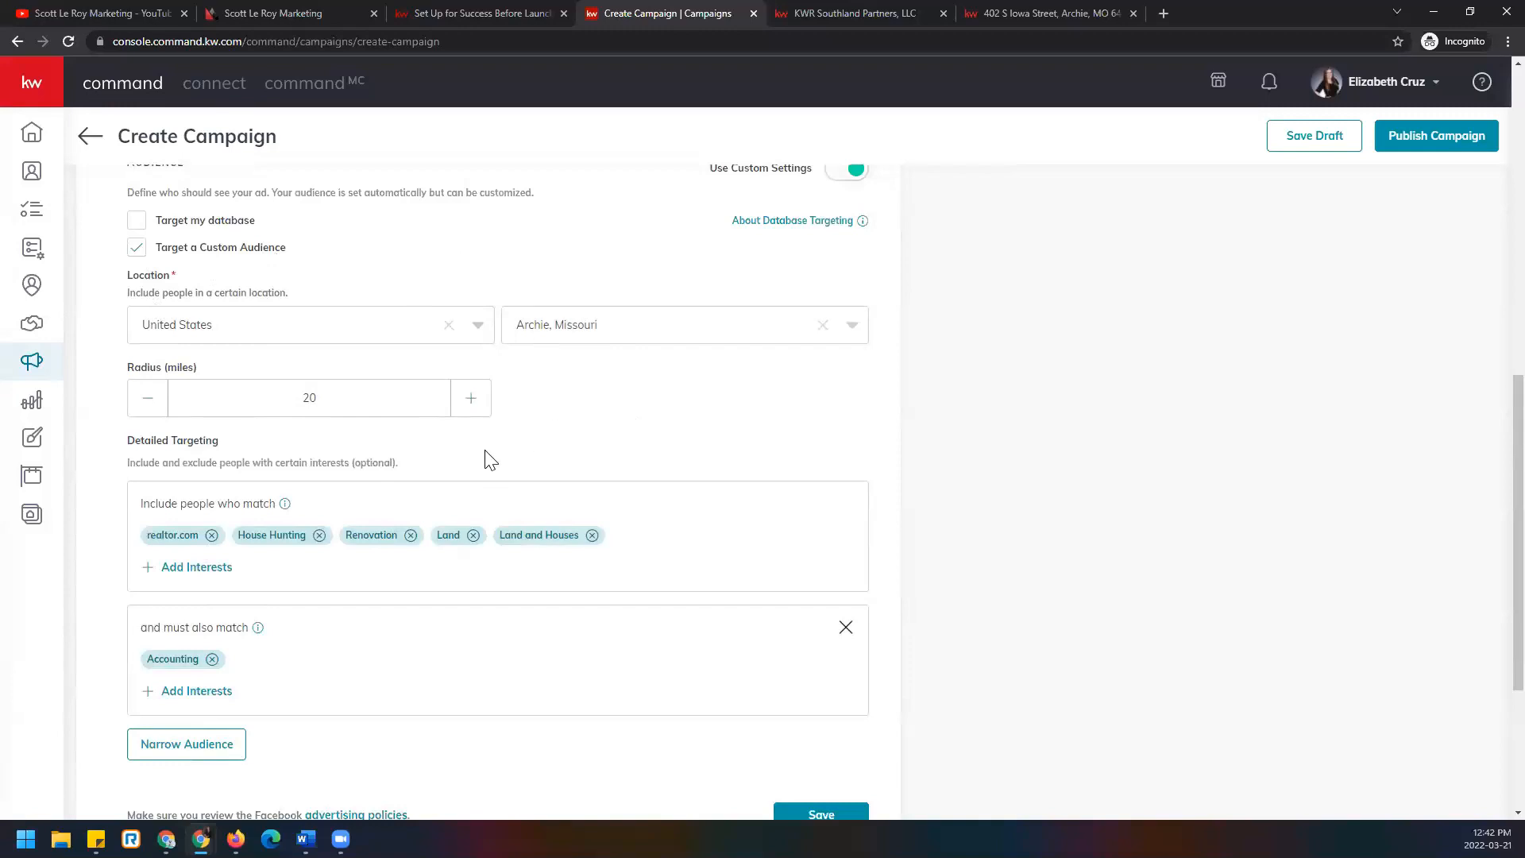
scroll(490, 459, down, 1)
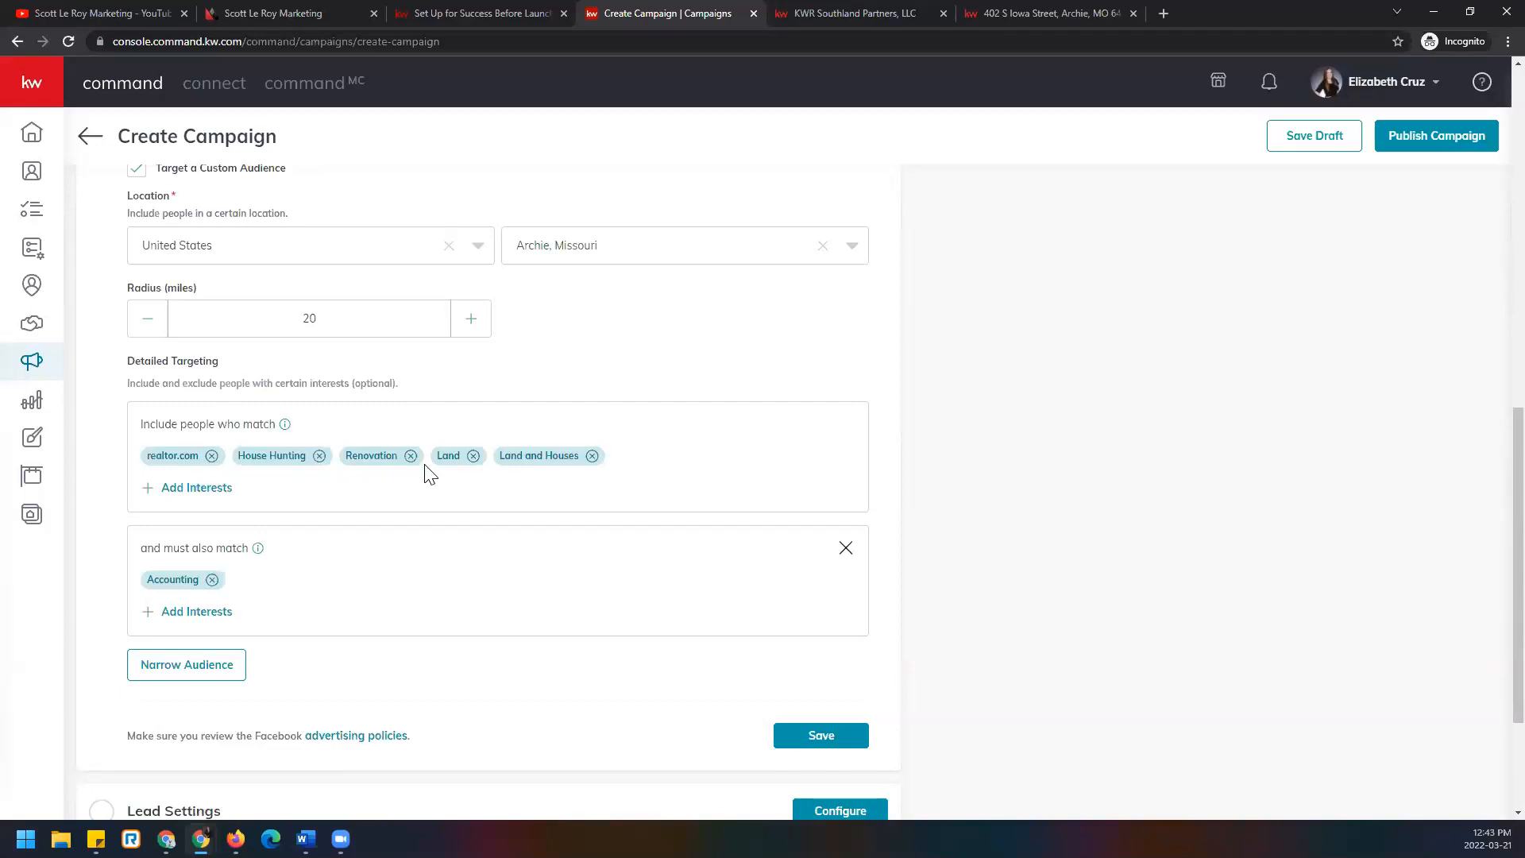
Widen the audience radius to 50 miles.
drag(358, 314, 223, 310)
text(50)
mouse_move(282, 429)
Remove the Accounting 'and must also match' group from the detailed targeting.
click(846, 549)
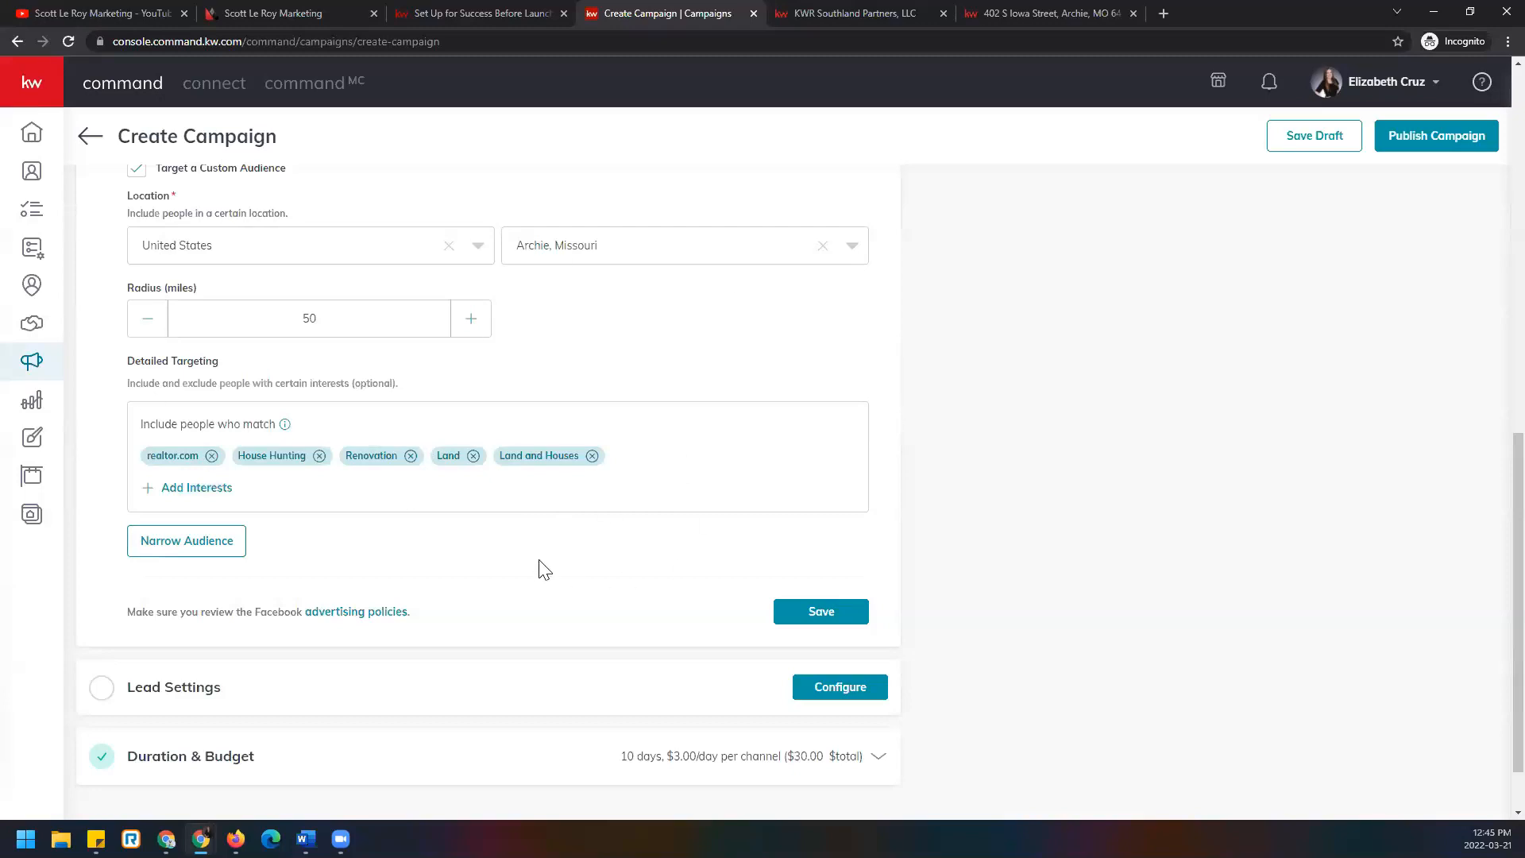
scroll(538, 569, up, 3)
scroll(556, 569, down, 3)
Save the audience targeting settings and expand the campaign's Lead Settings section.
click(861, 616)
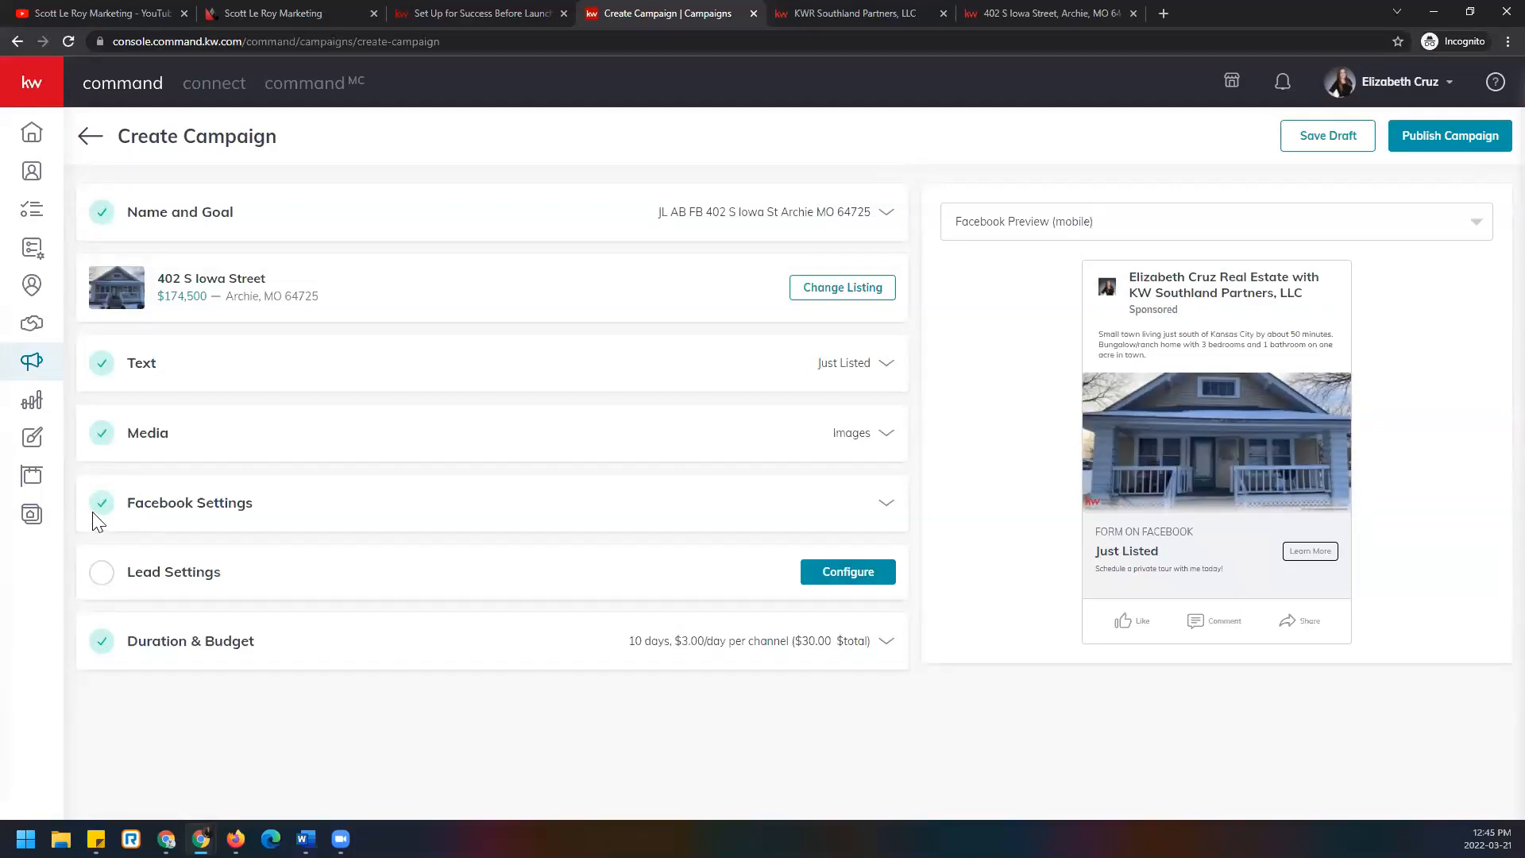
click(878, 578)
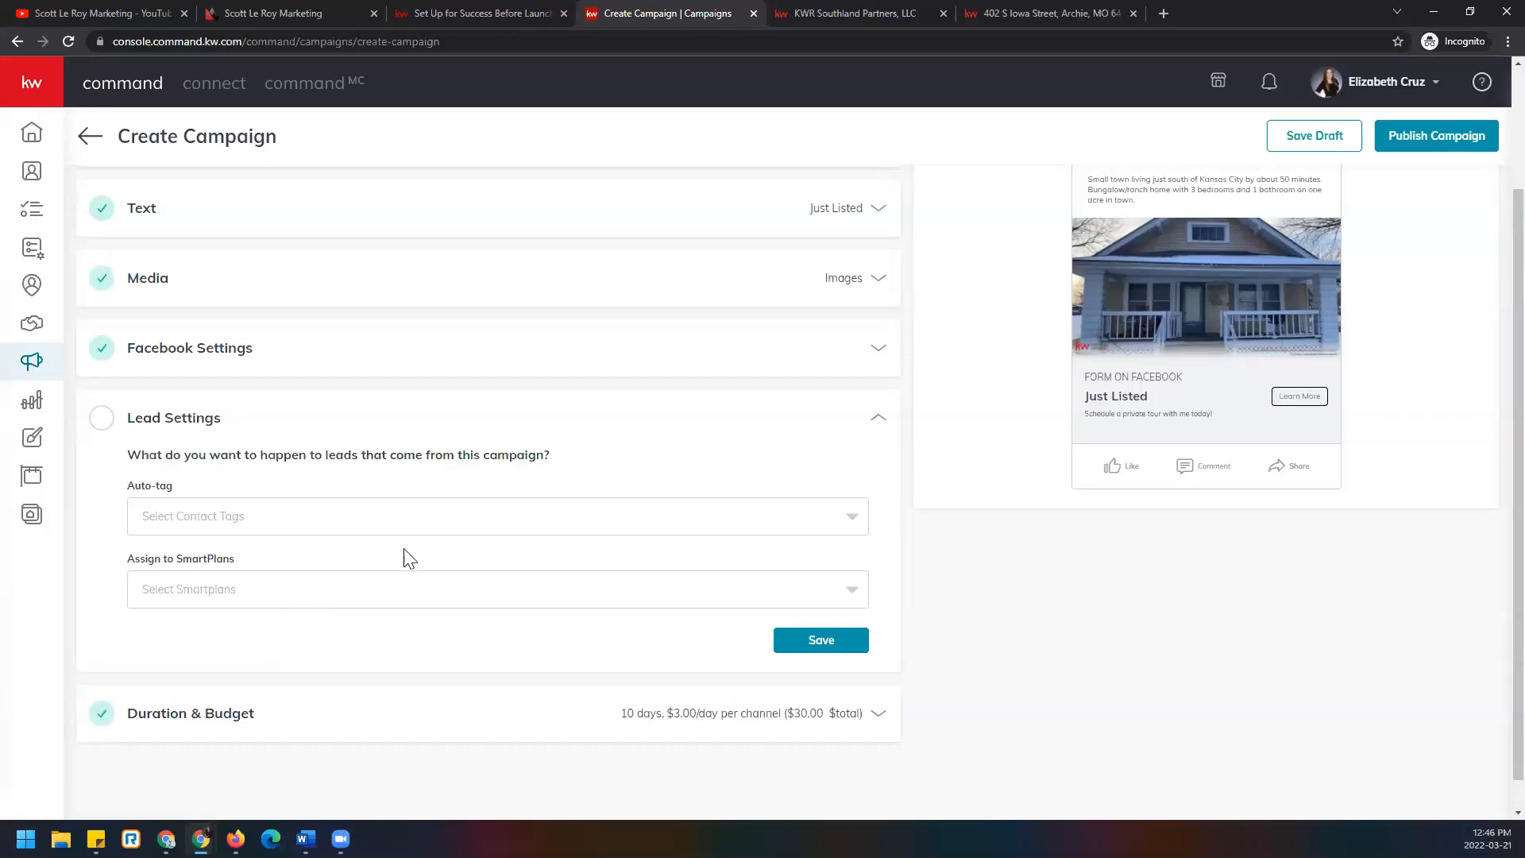
click(262, 522)
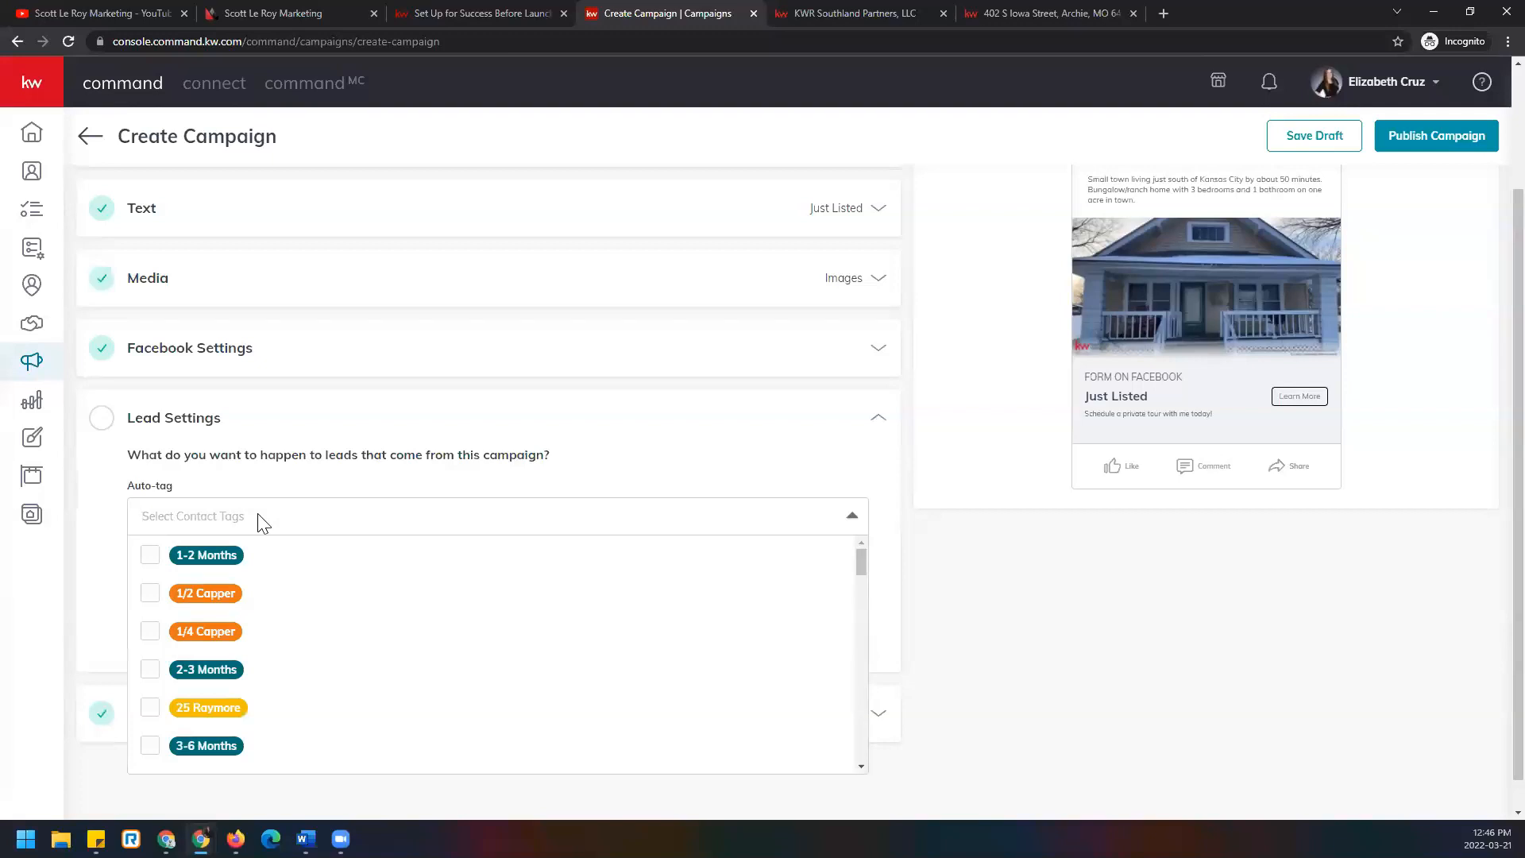
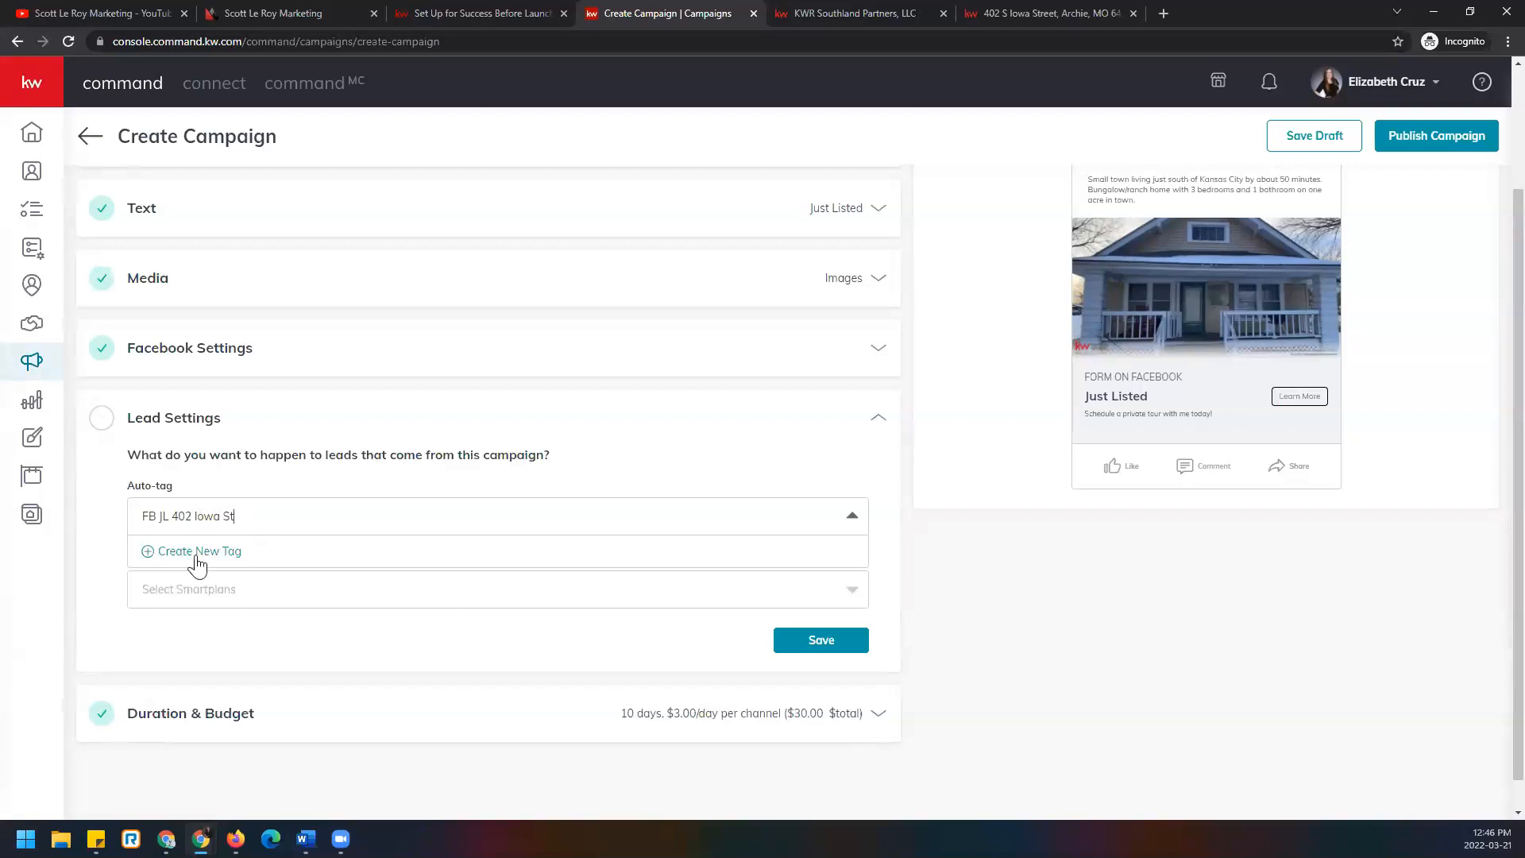
click(223, 560)
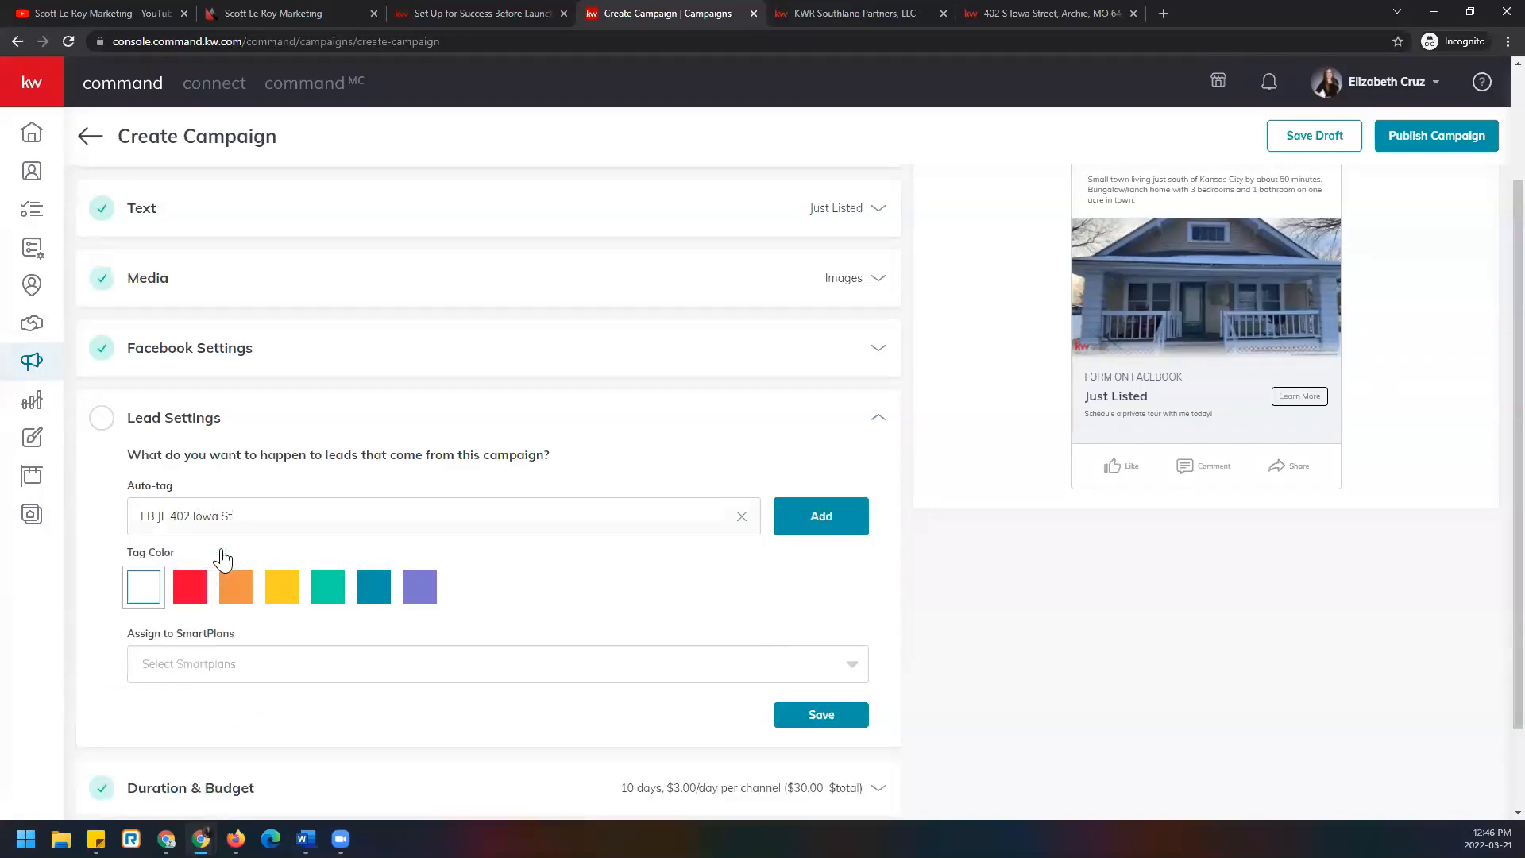
click(286, 597)
click(418, 592)
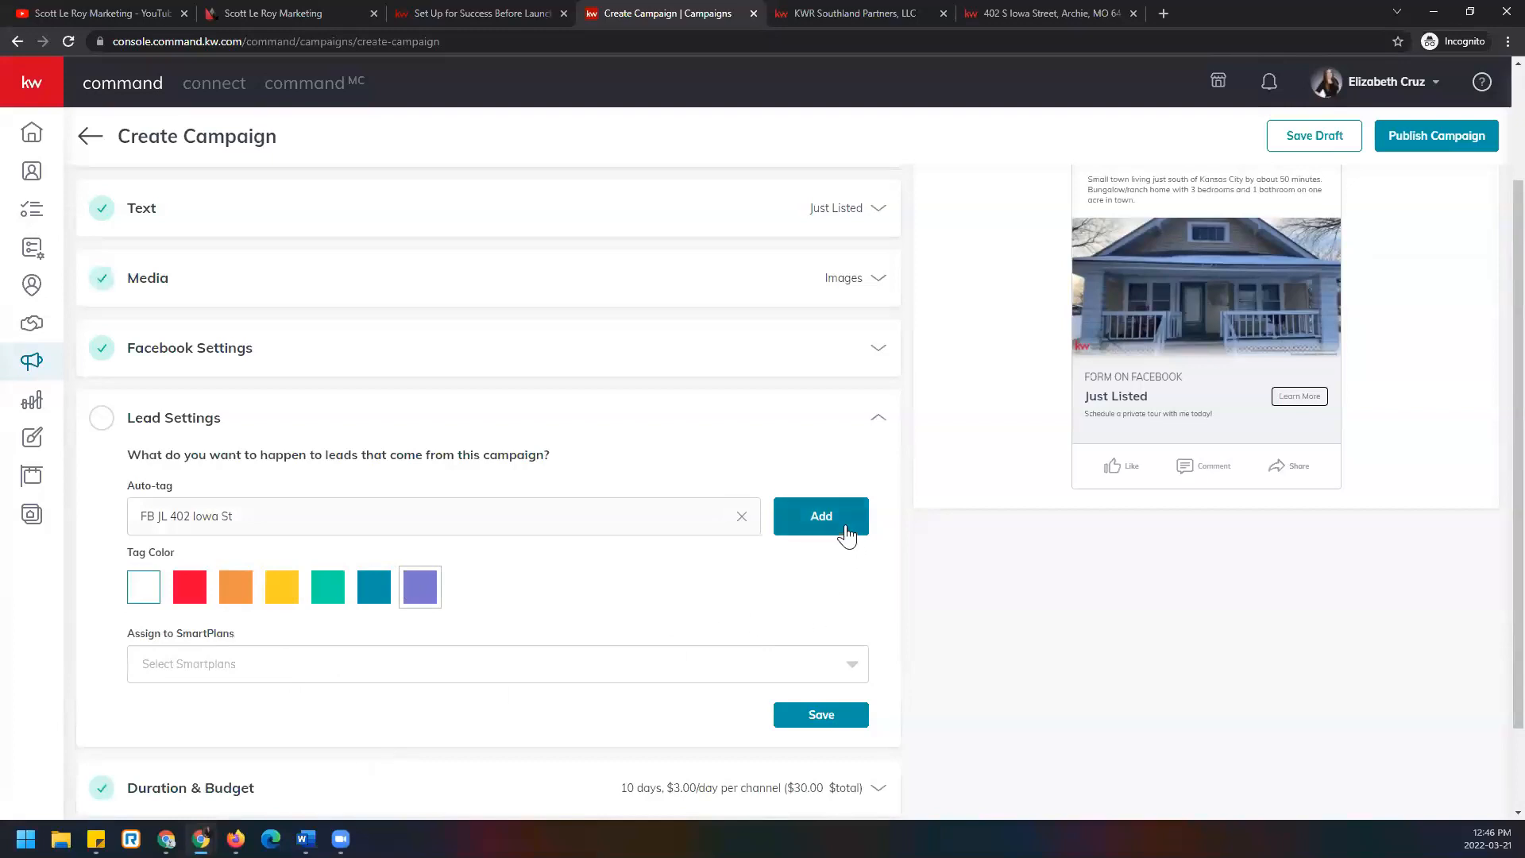
click(803, 528)
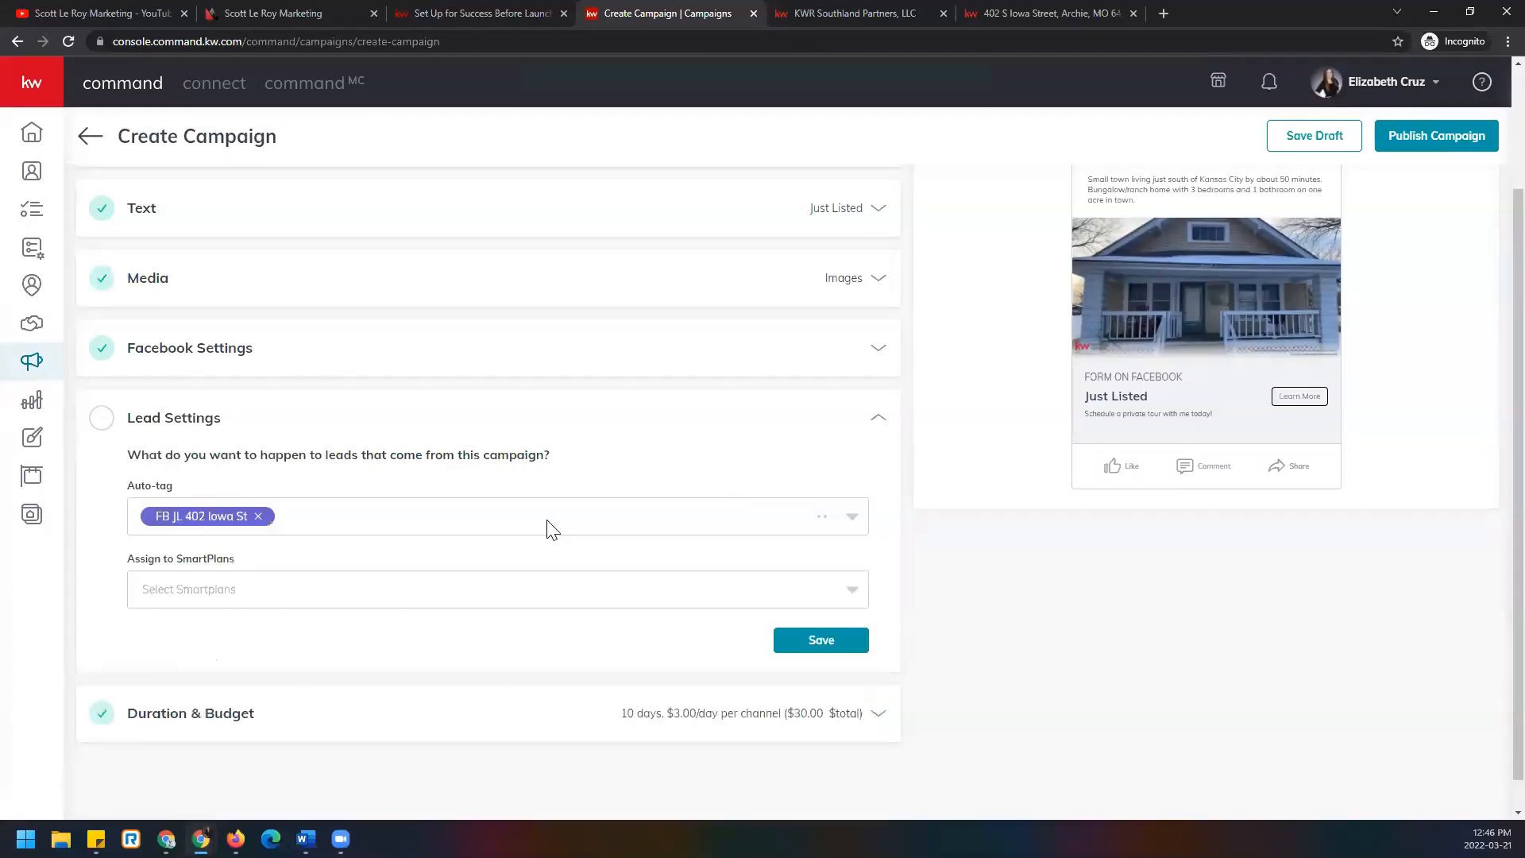
Add Buyer as an auto-tag for campaign leads from the contact tag list.
click(387, 518)
scroll(317, 657, down, 5)
scroll(300, 661, down, 5)
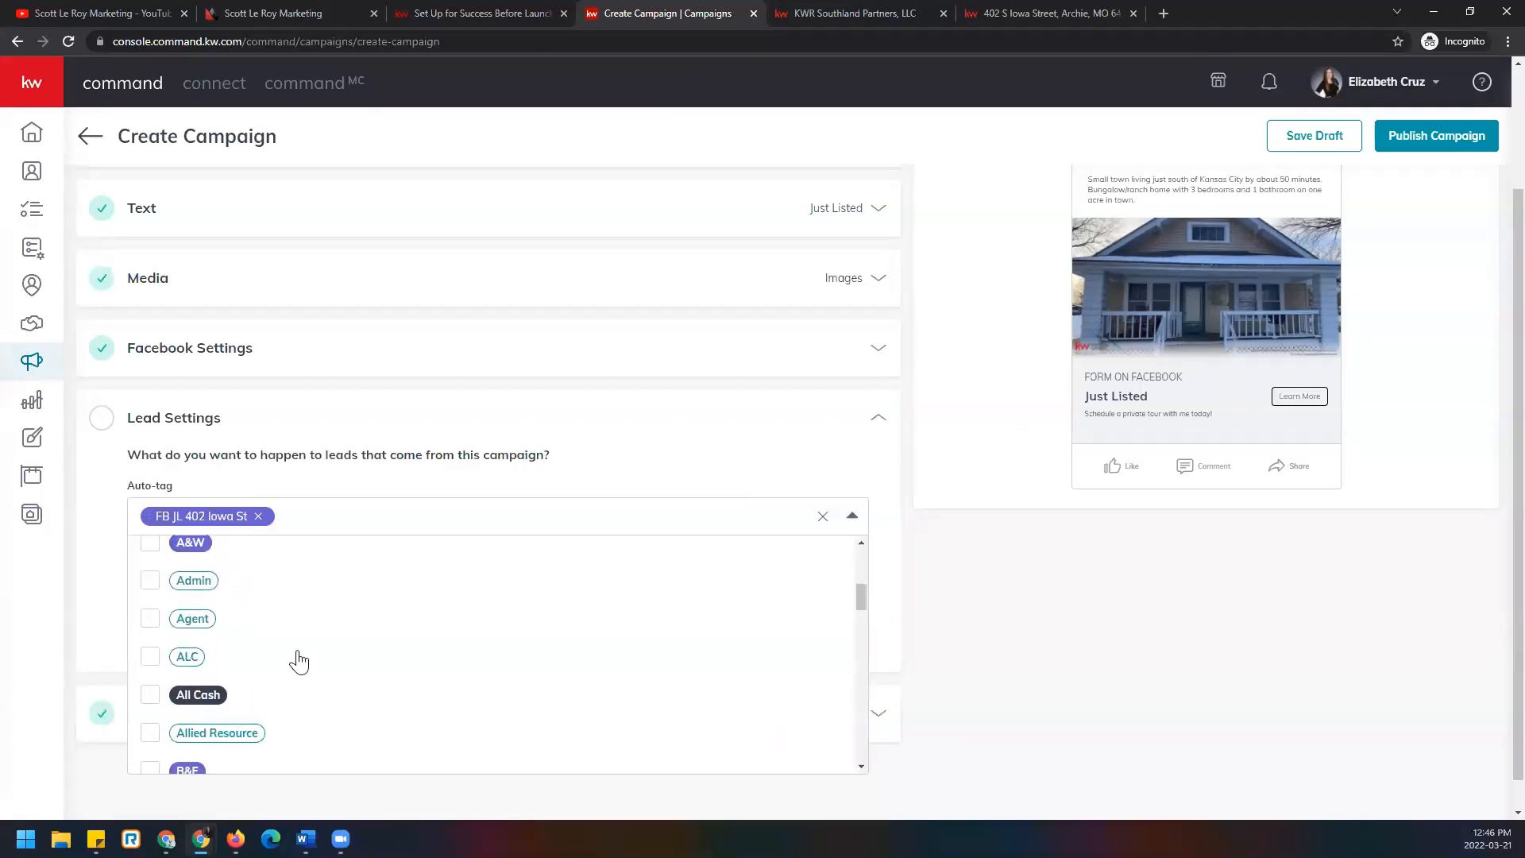
scroll(299, 662, down, 1)
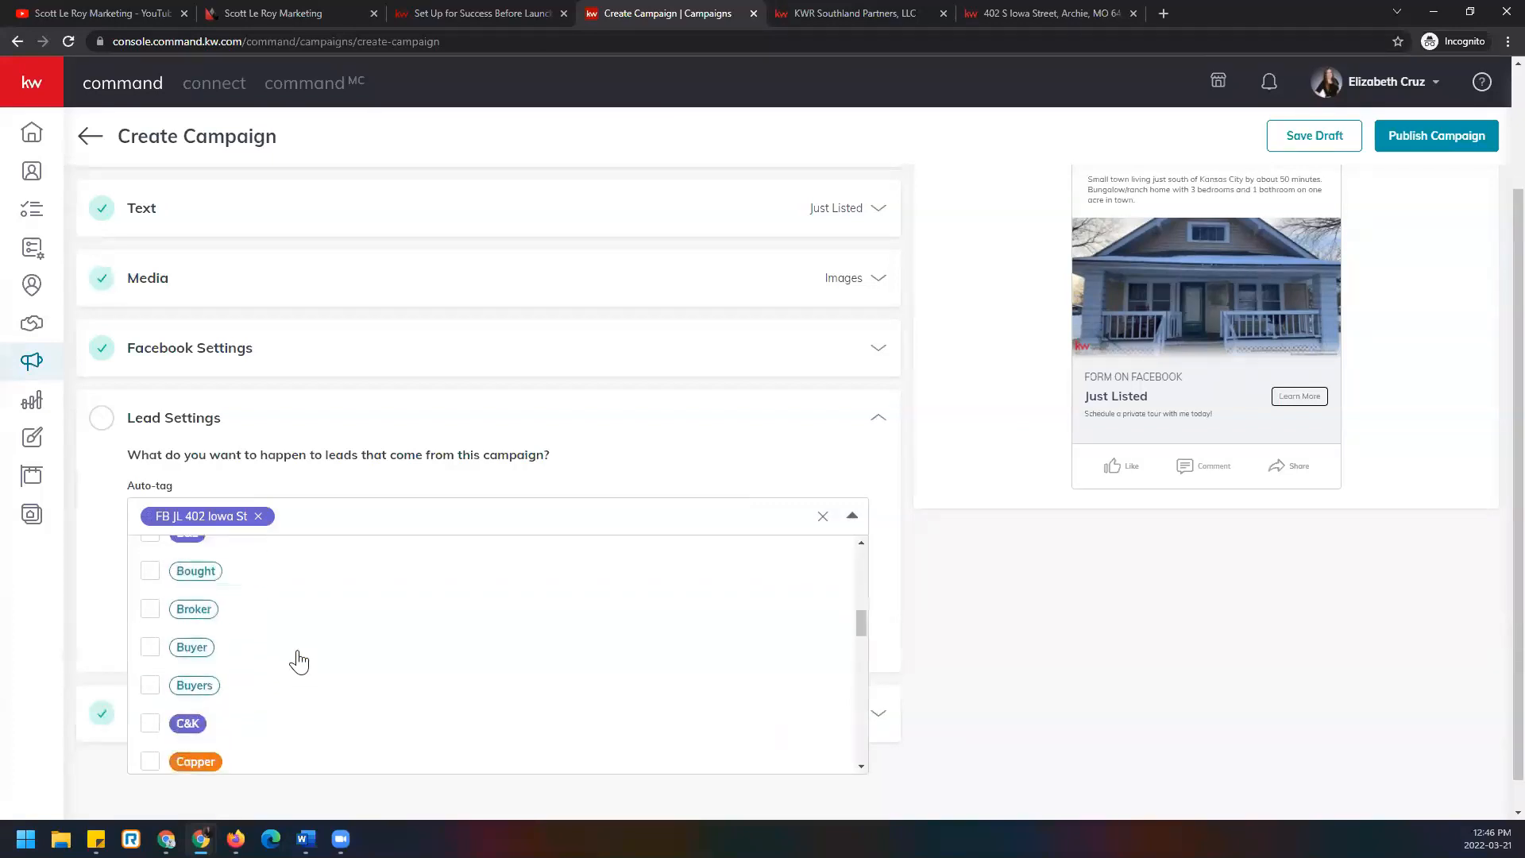
click(150, 647)
scroll(280, 657, down, 3)
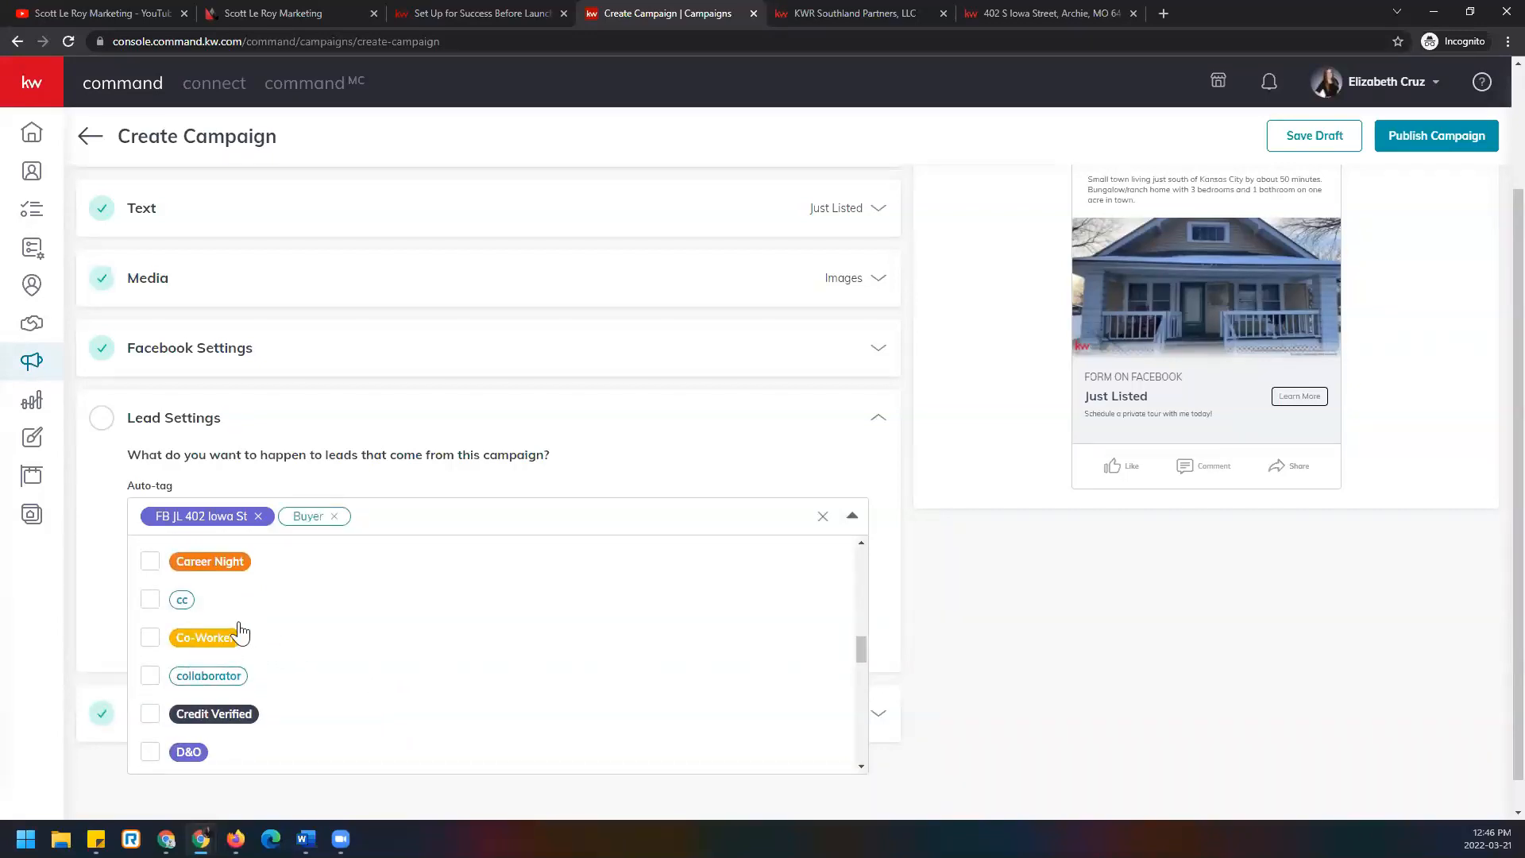
scroll(240, 633, down, 3)
scroll(330, 711, down, 4)
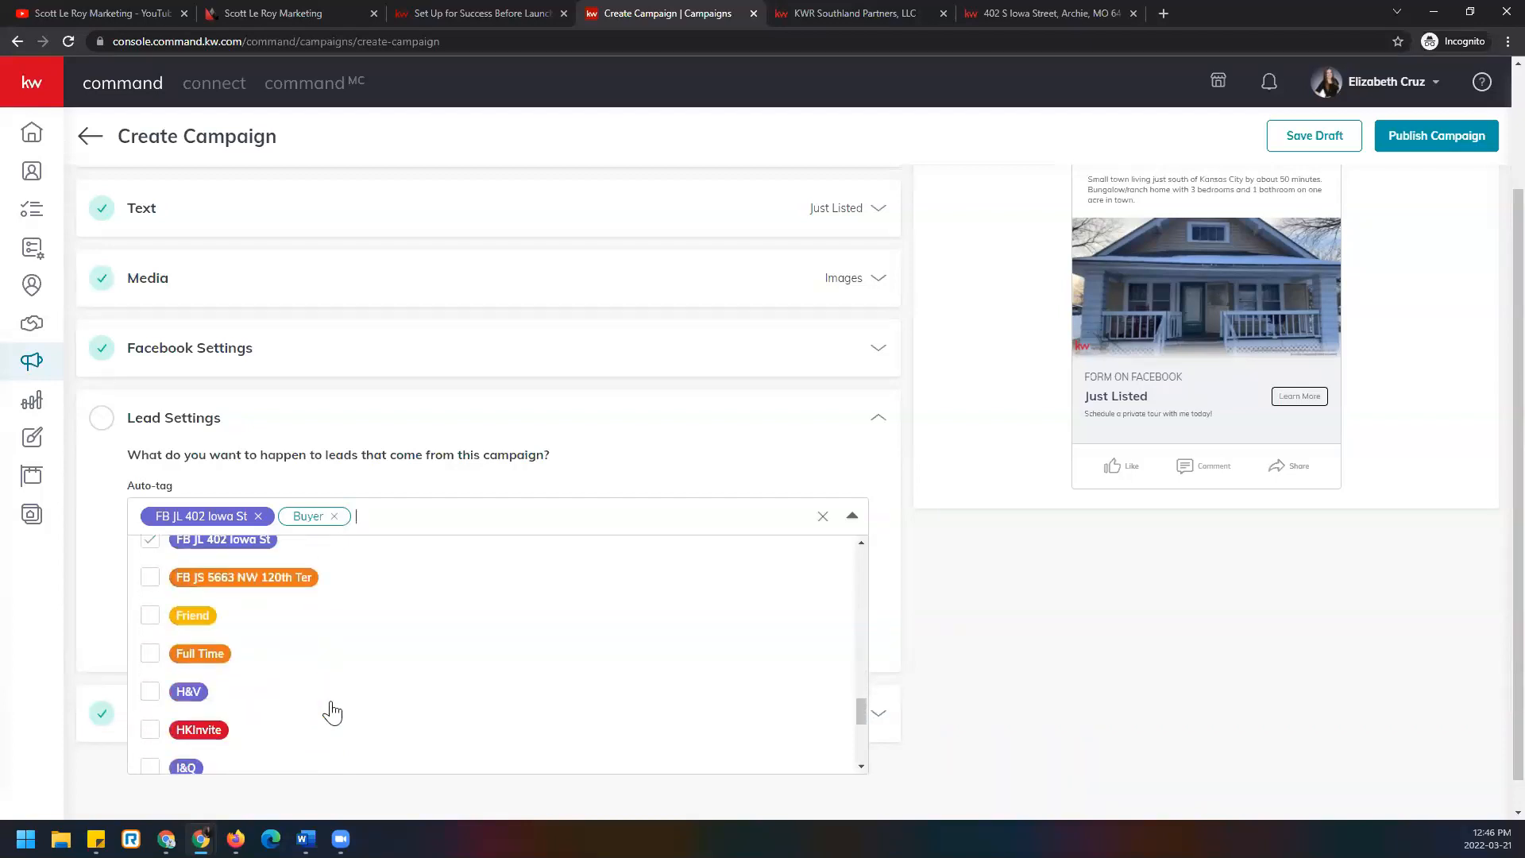
scroll(332, 713, down, 1)
scroll(332, 713, down, 3)
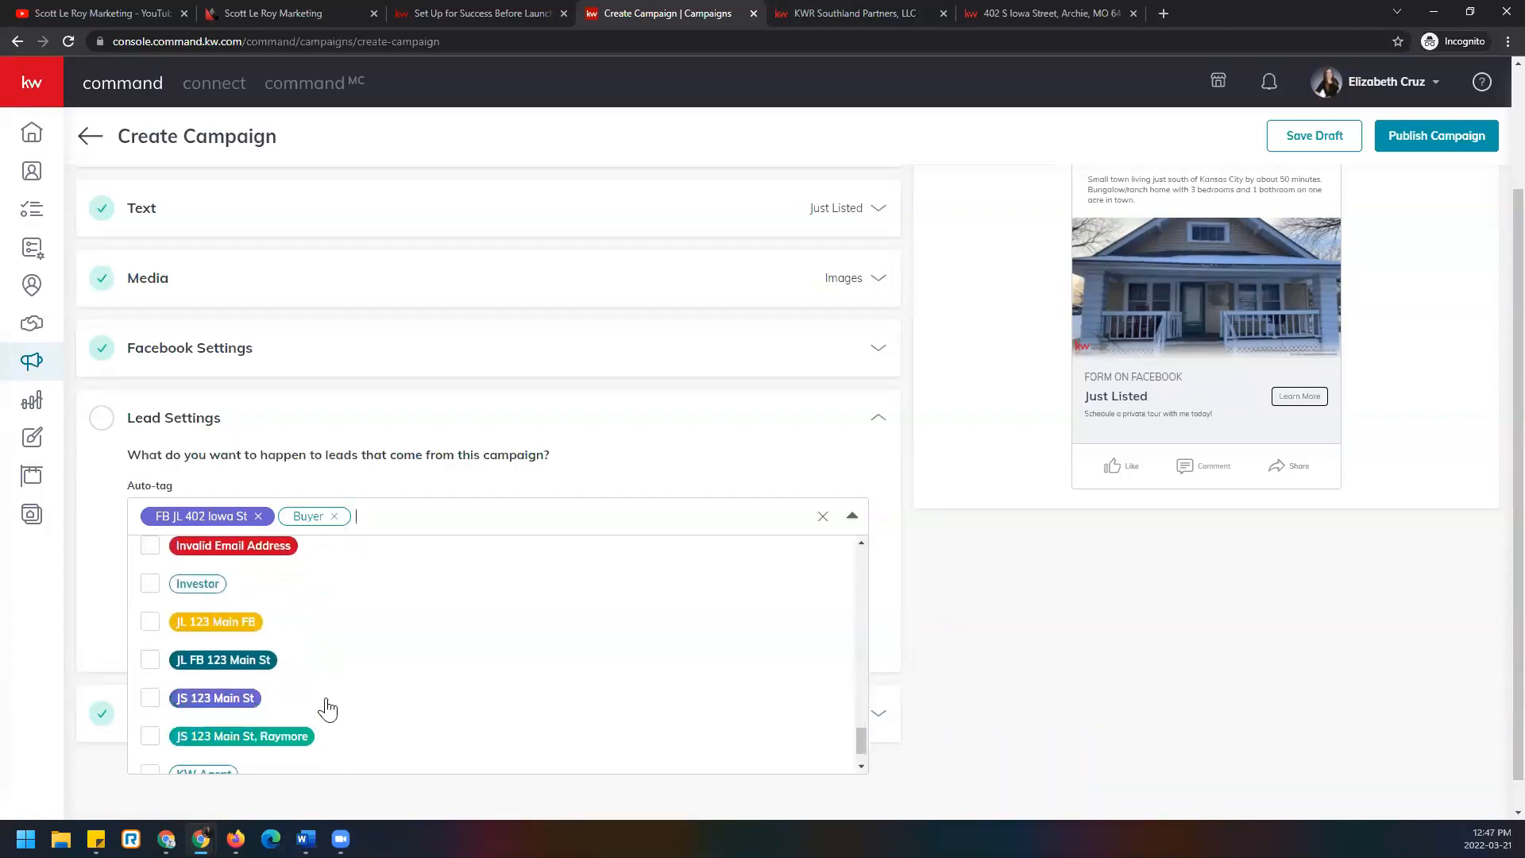
scroll(179, 620, up, 1)
click(208, 623)
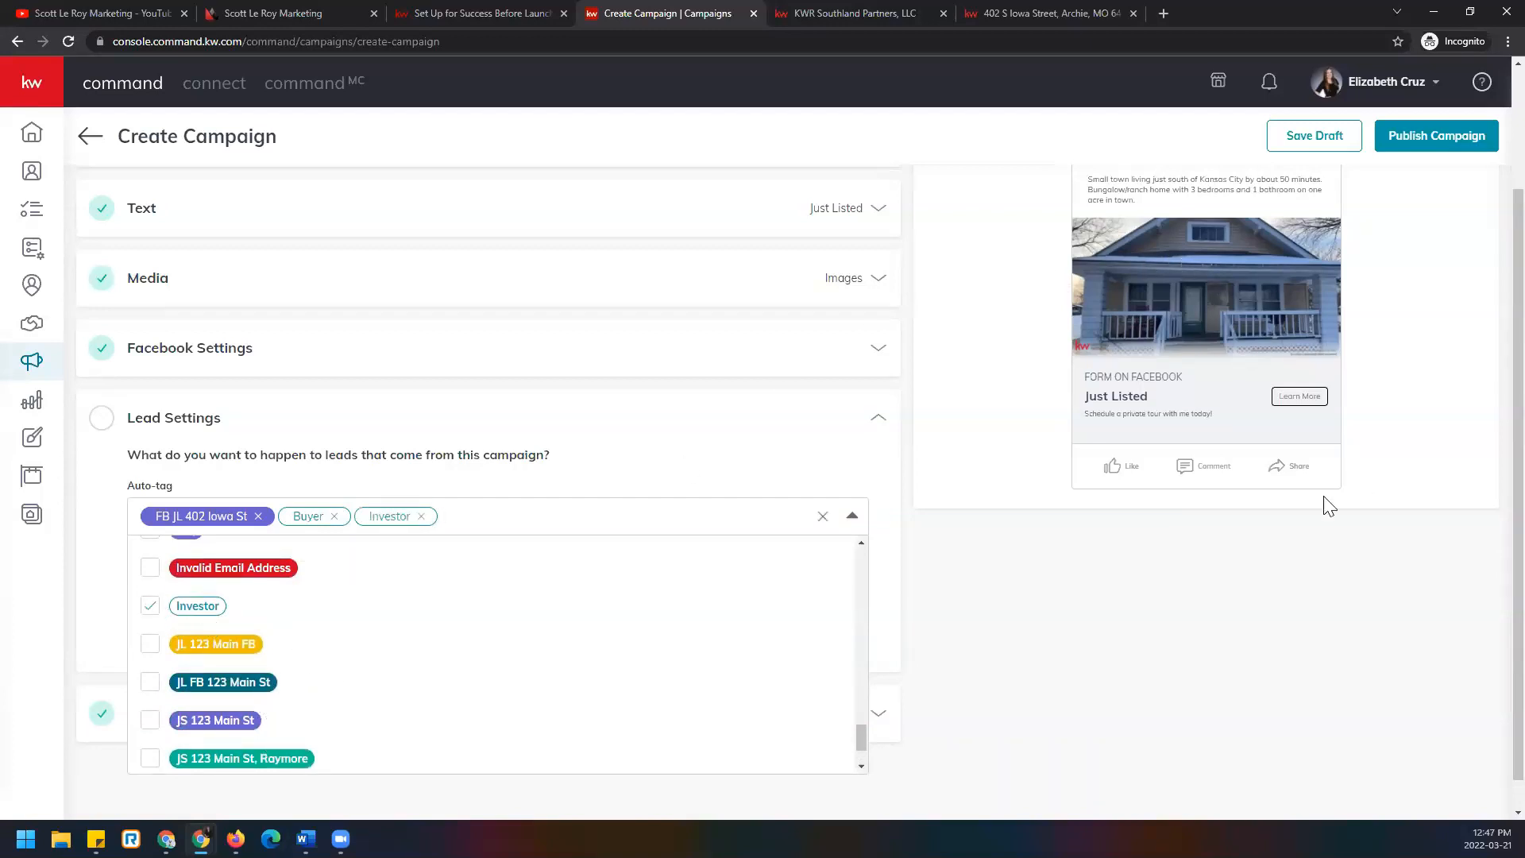
scroll(331, 674, down, 2)
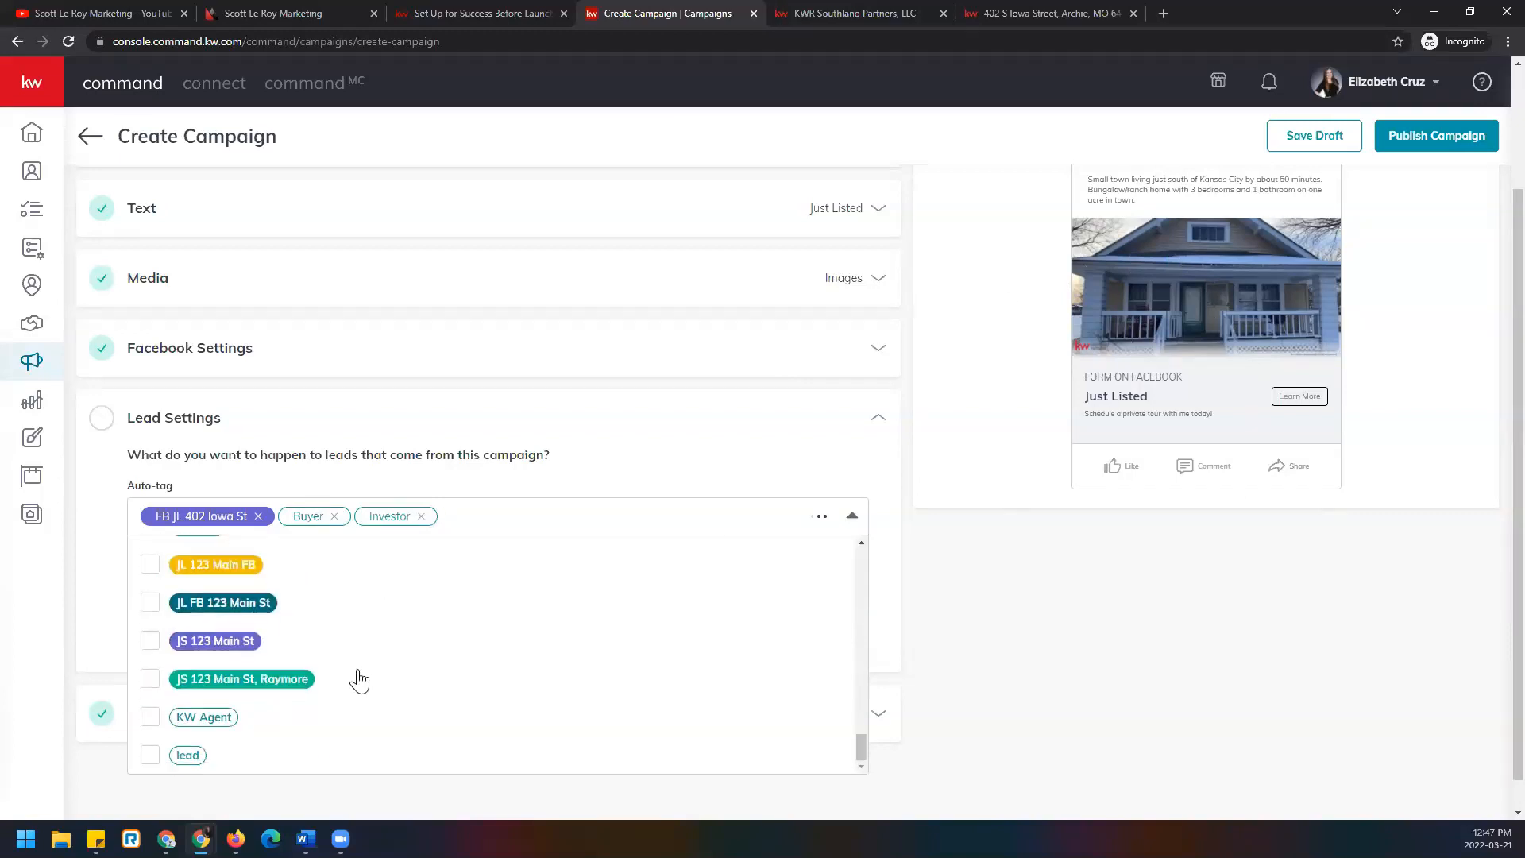
scroll(357, 680, down, 3)
click(149, 600)
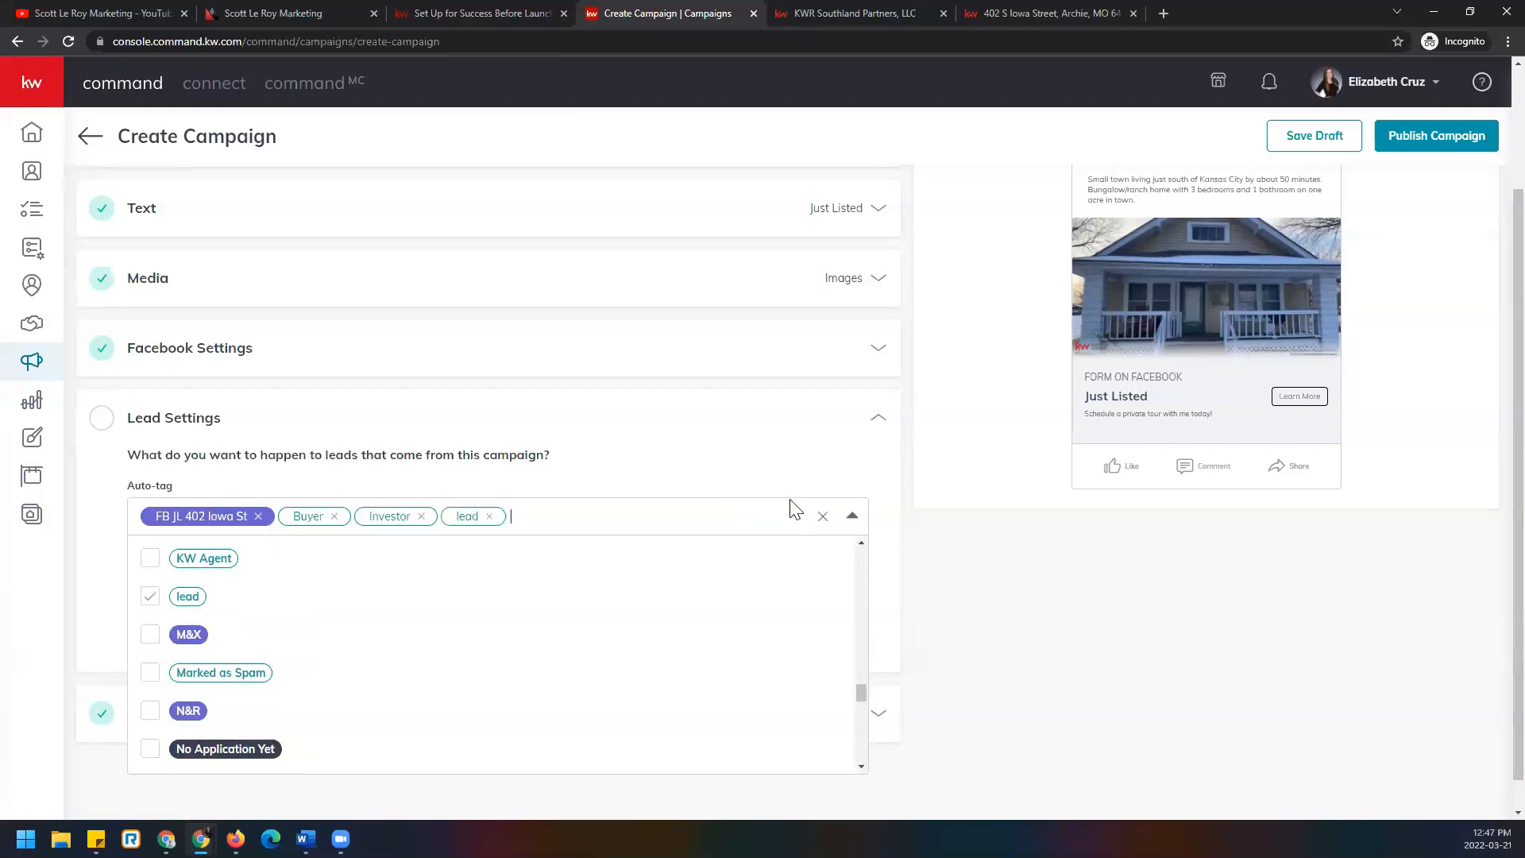
click(855, 520)
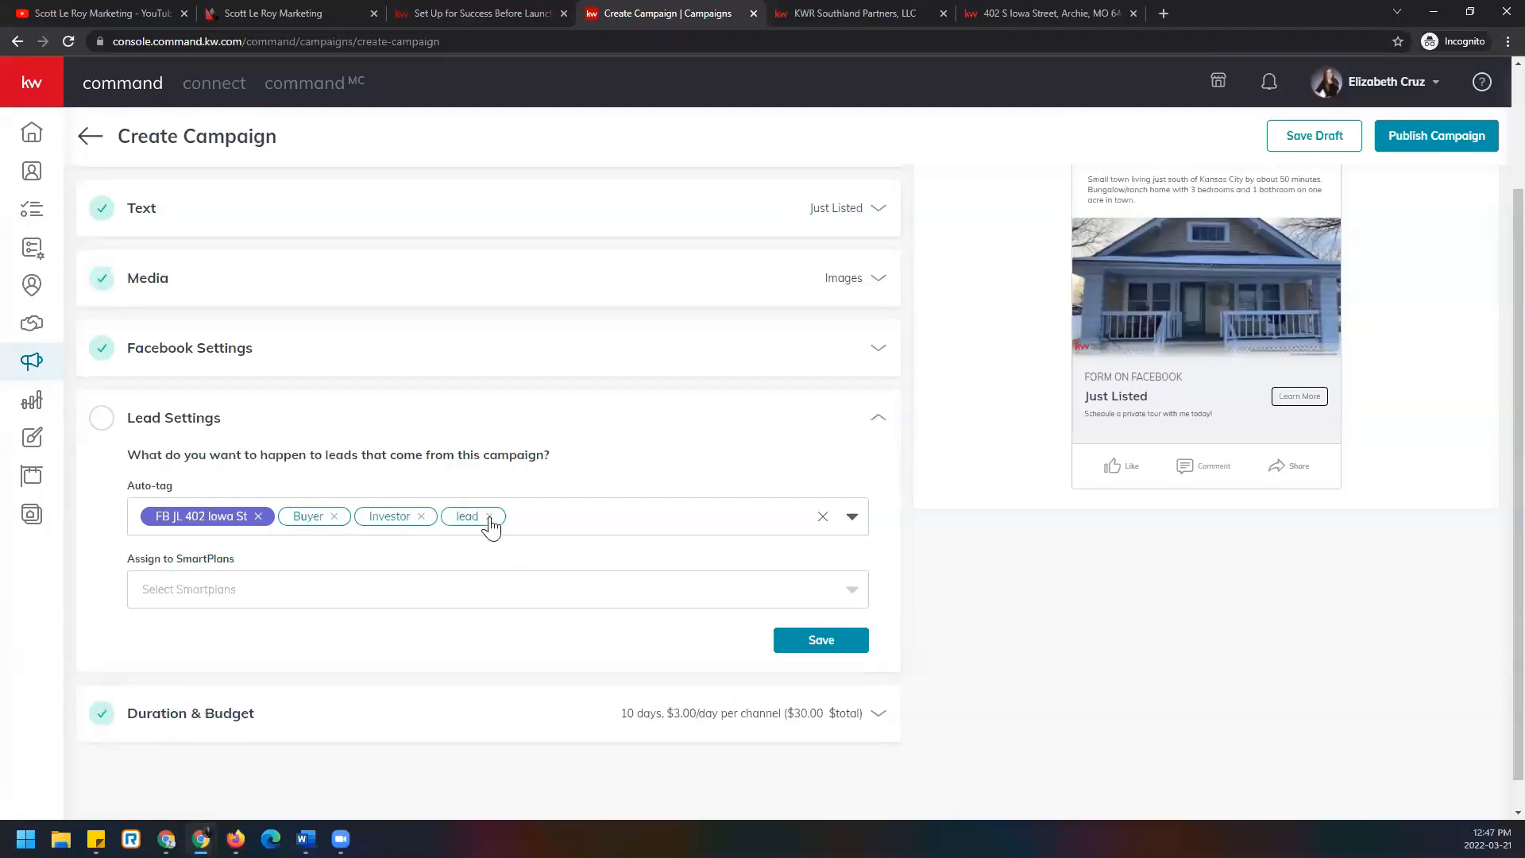
click(421, 517)
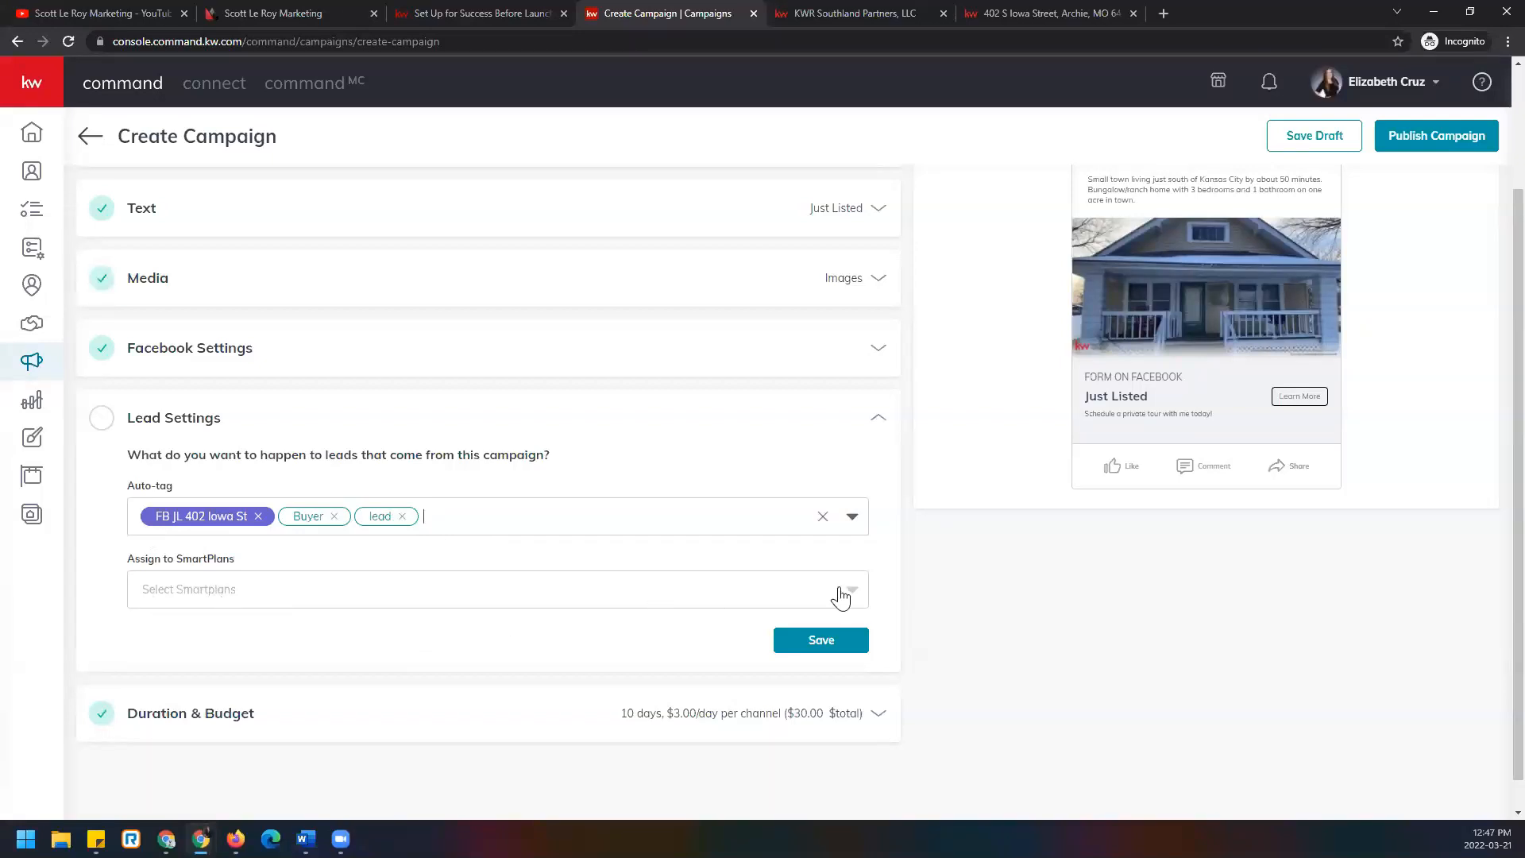
click(179, 592)
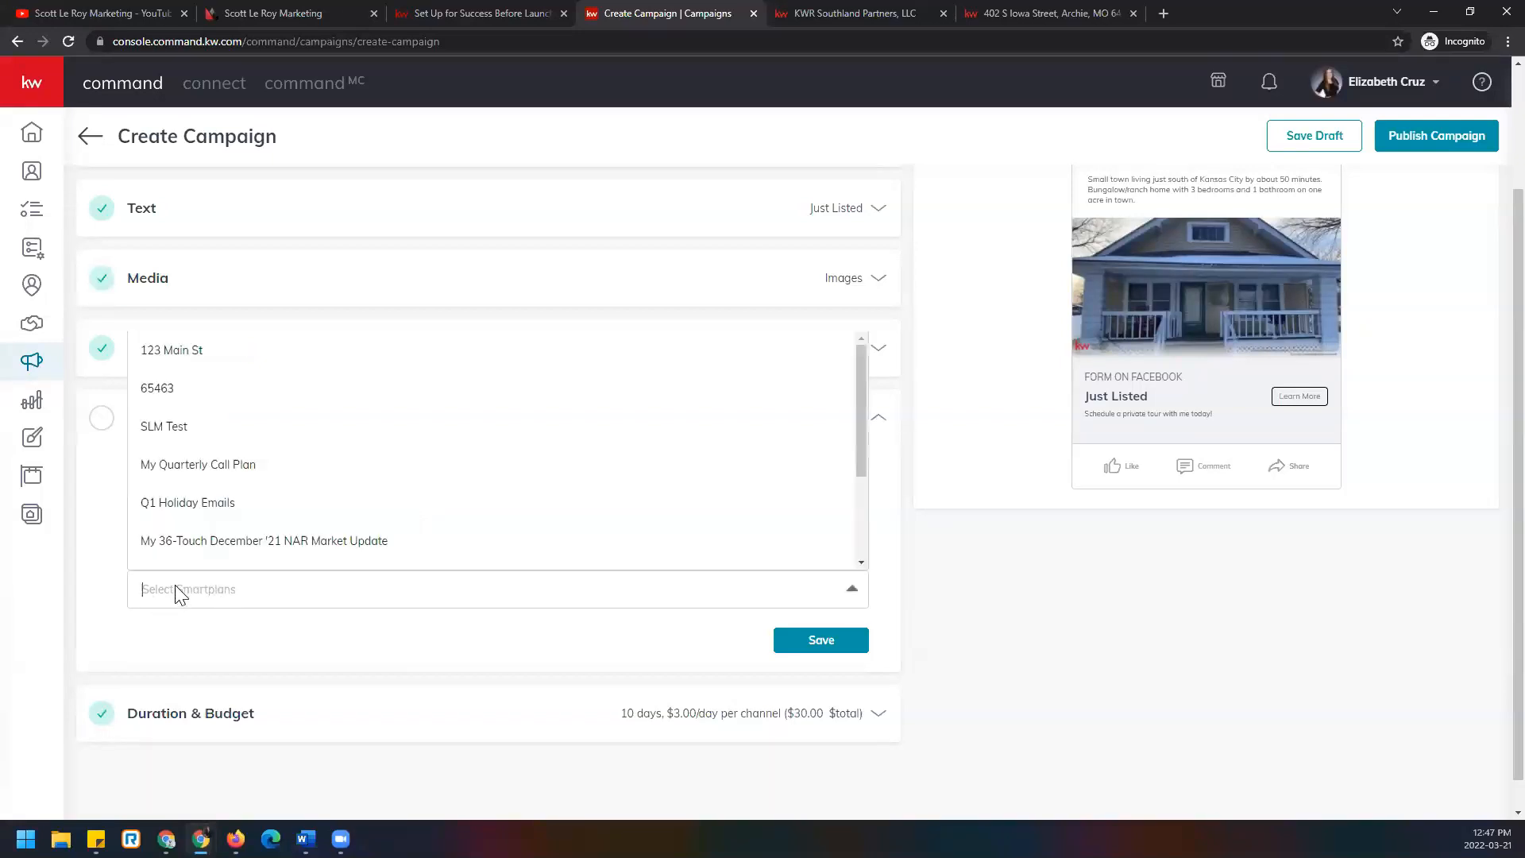
scroll(320, 504, down, 3)
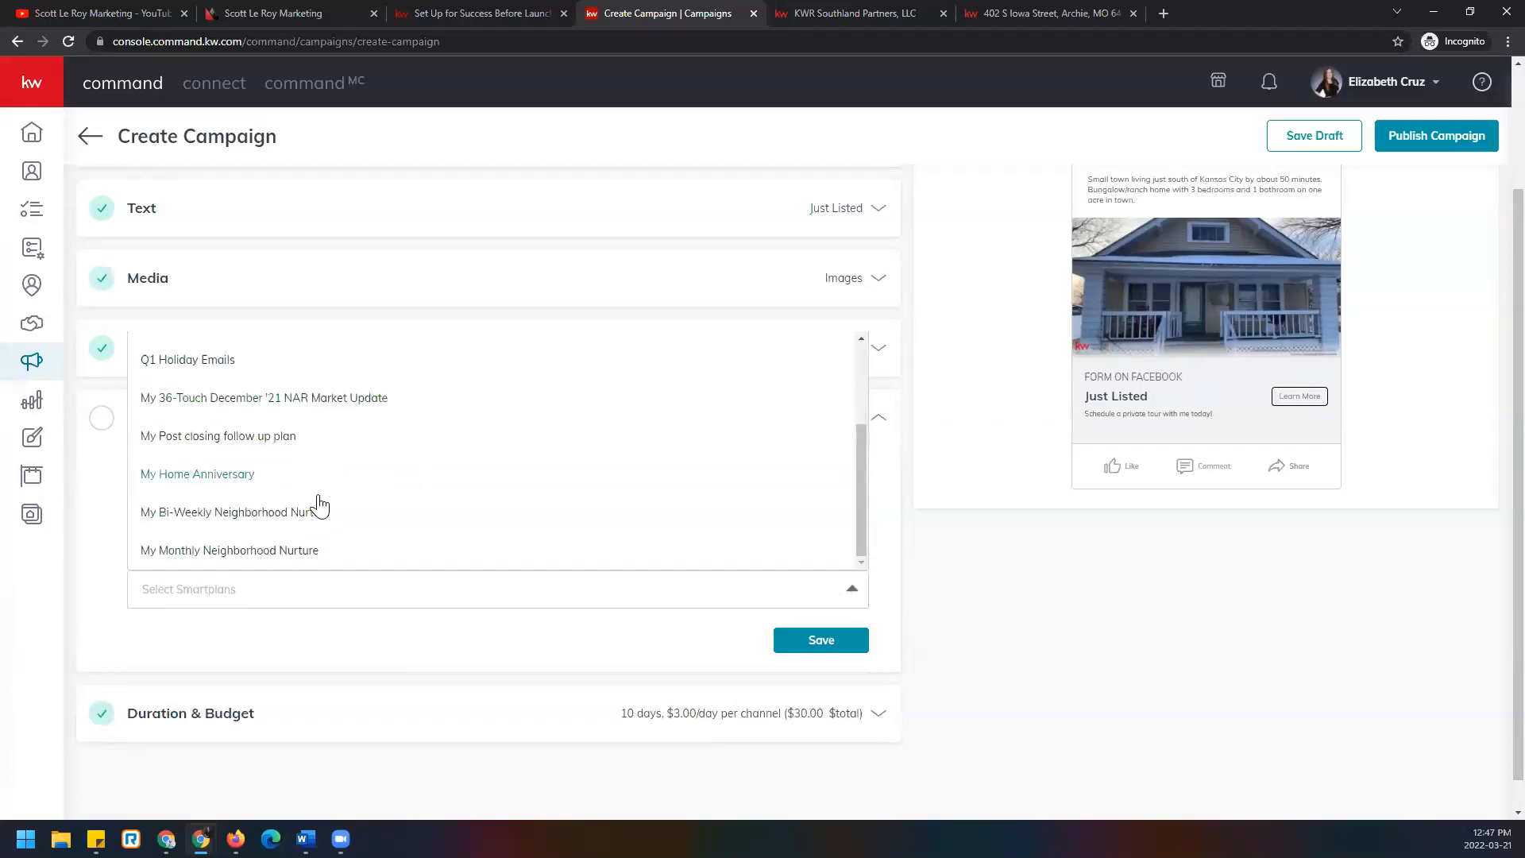
scroll(318, 508, up, 2)
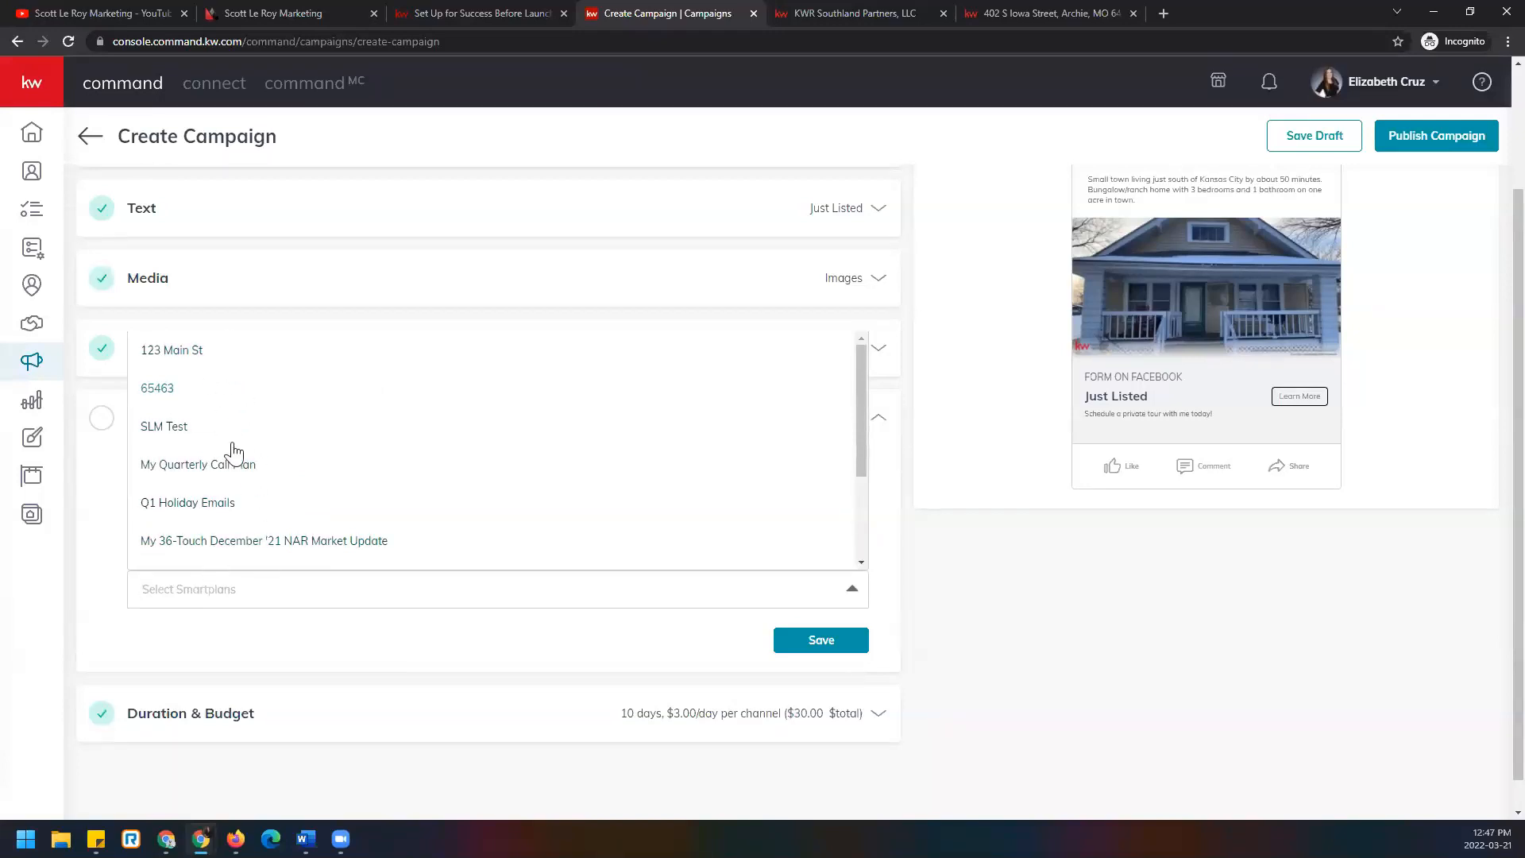
scroll(271, 532, down, 2)
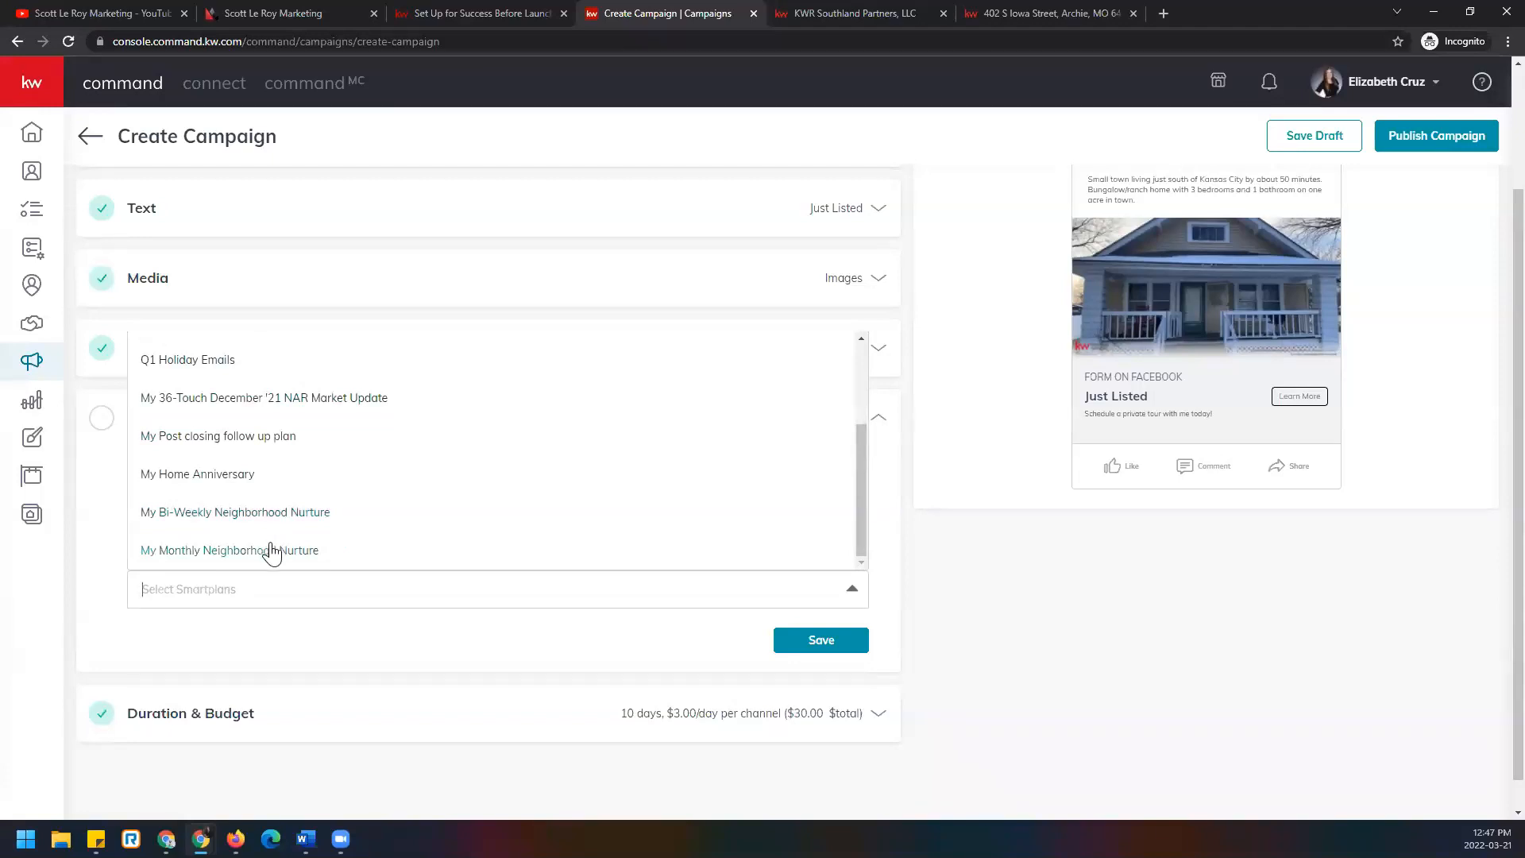
click(271, 551)
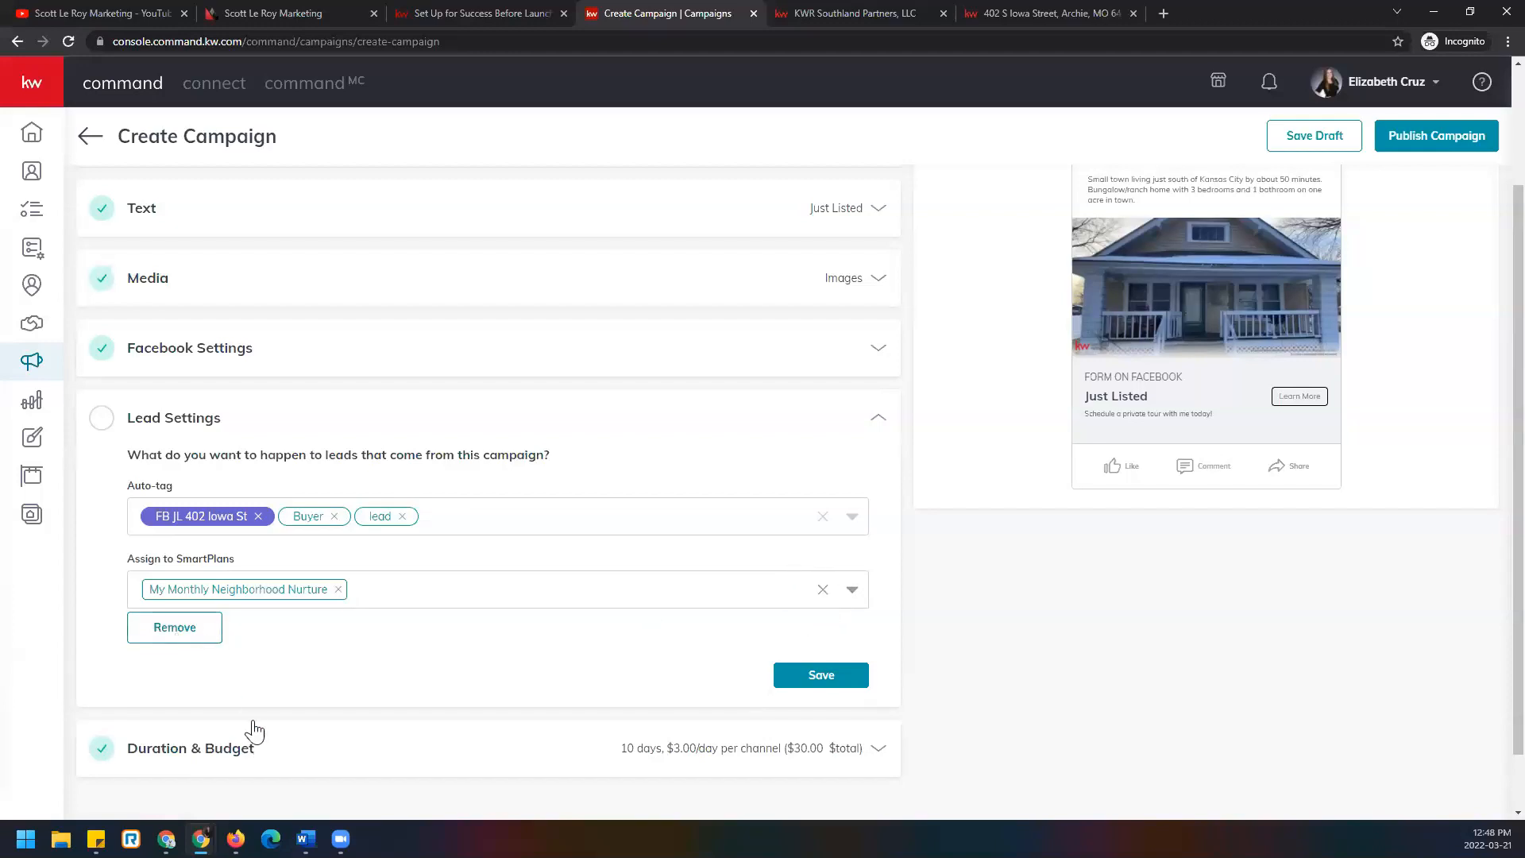
click(167, 626)
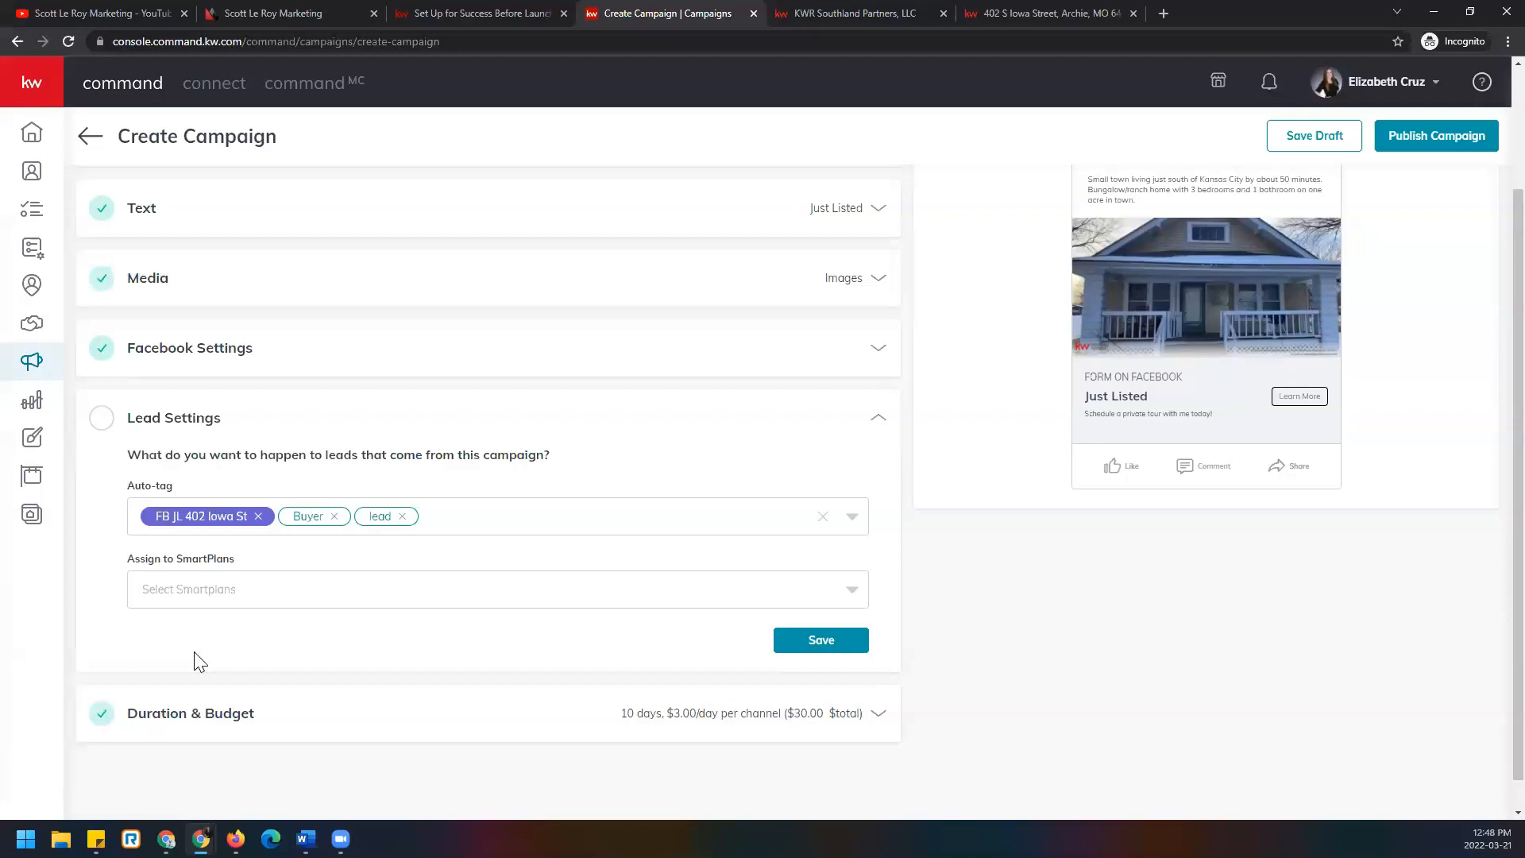
Assign leads to Q1 Holiday Emails, My 36-Touch December '21 NAR Market Update and SLM Test, then save.
click(277, 597)
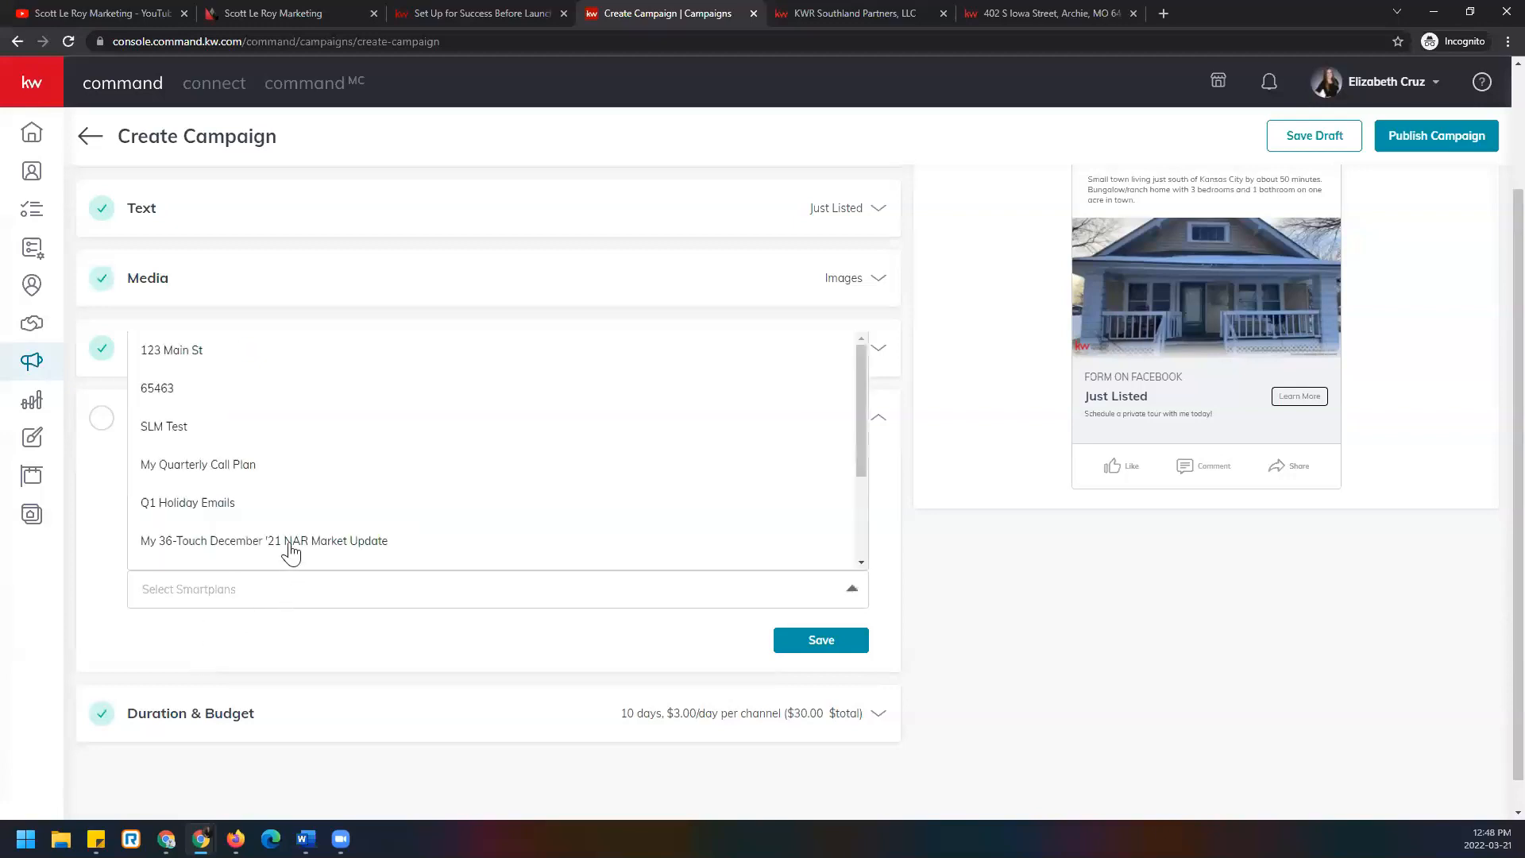
click(326, 651)
click(330, 586)
click(314, 545)
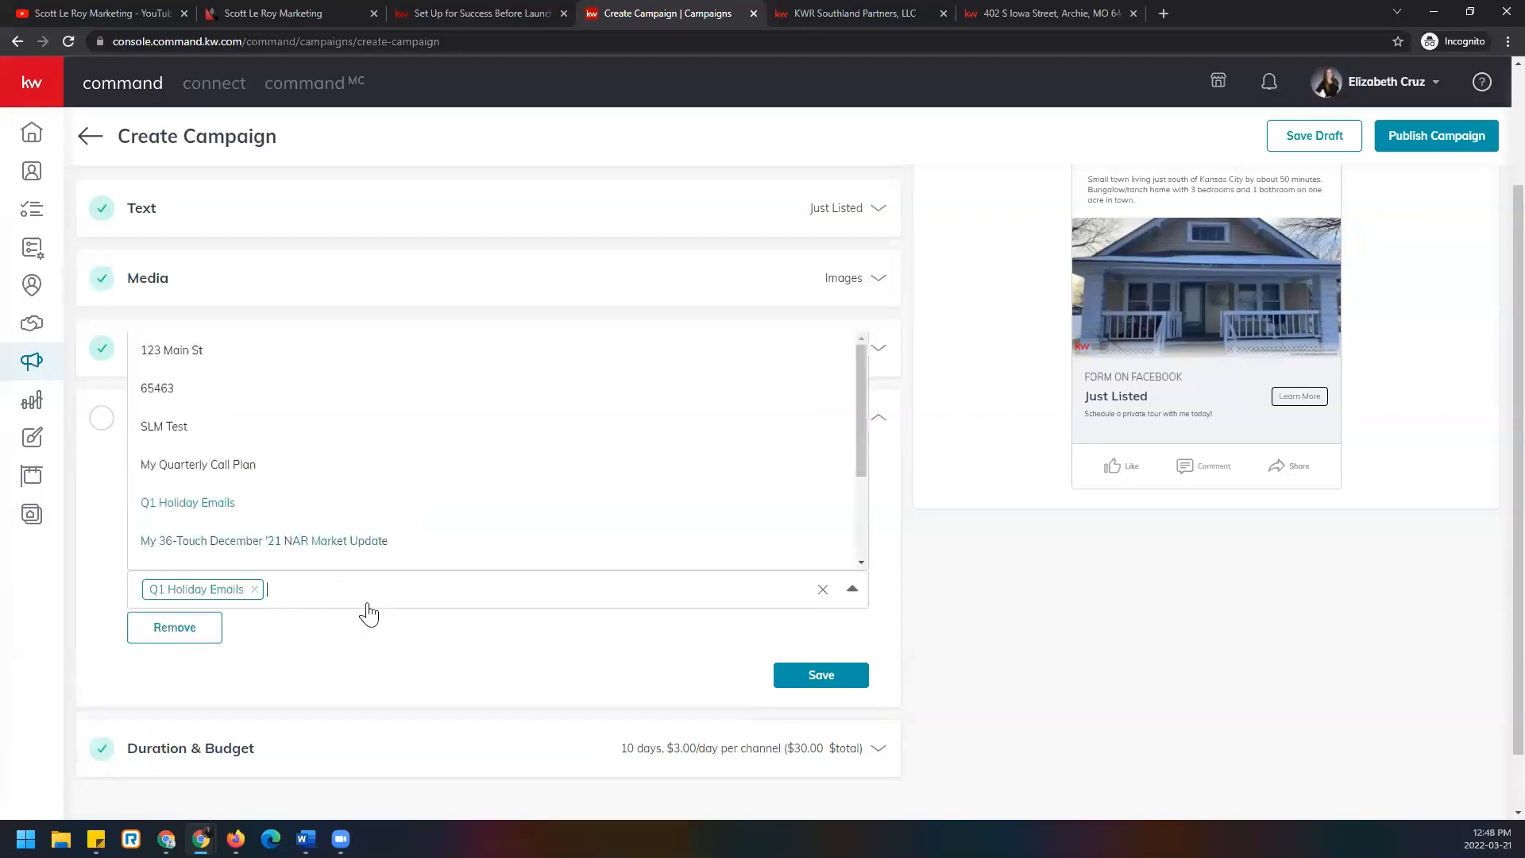
click(389, 639)
click(628, 604)
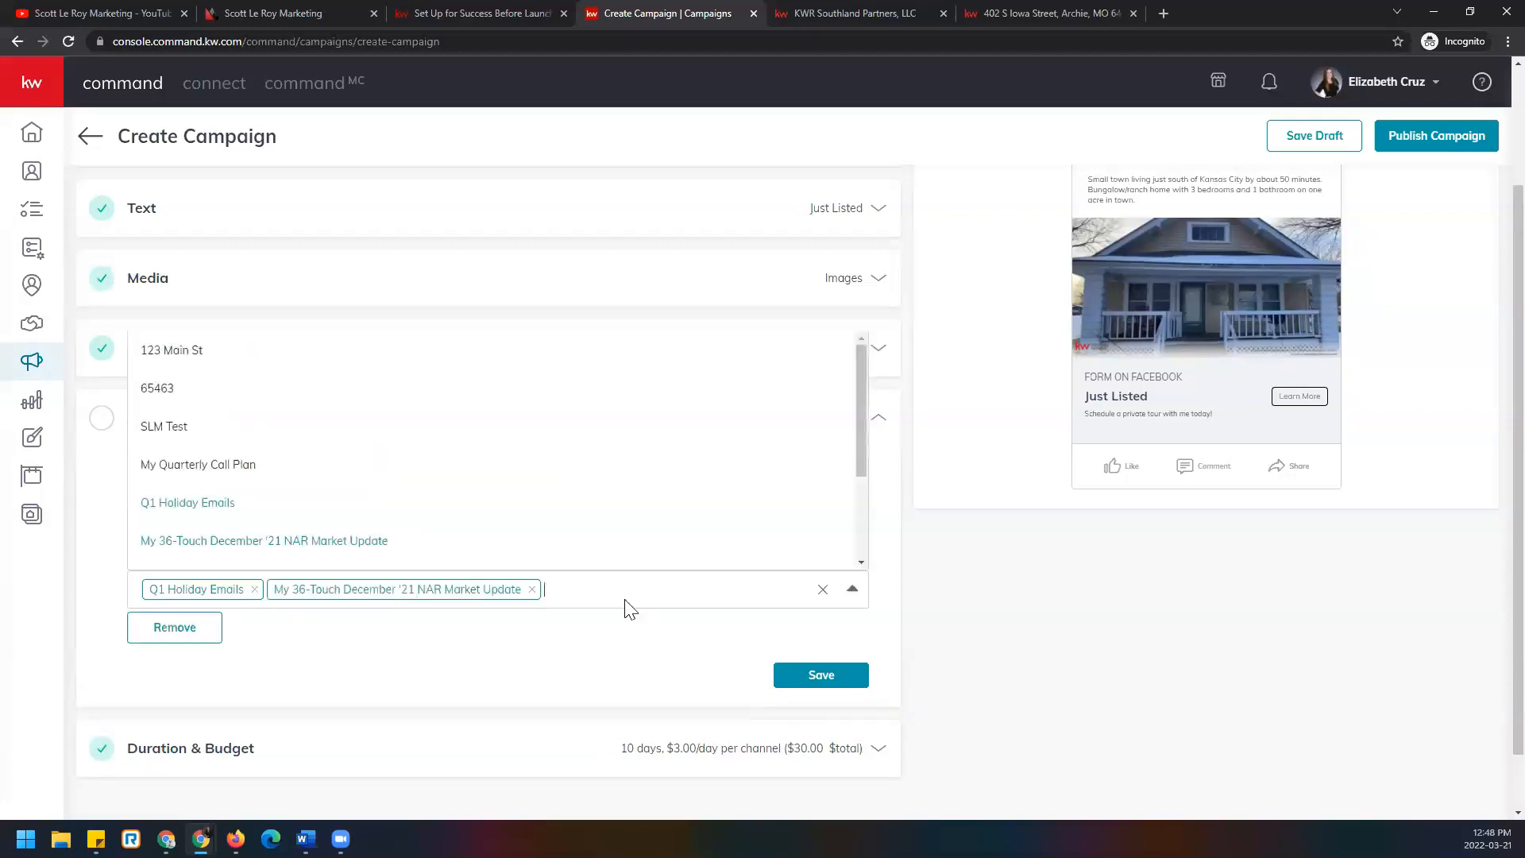
click(290, 425)
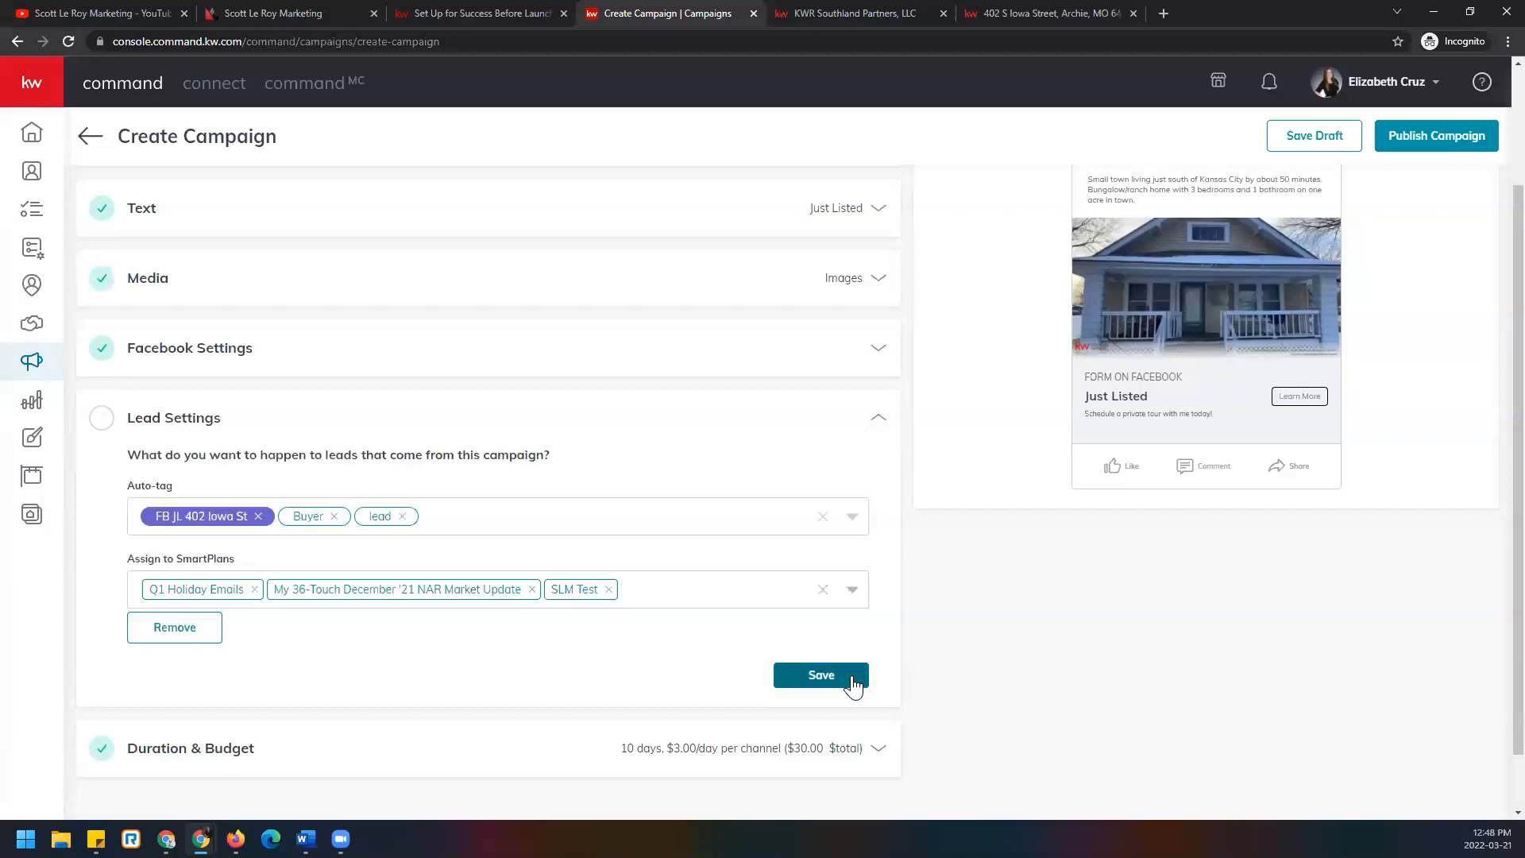
click(822, 675)
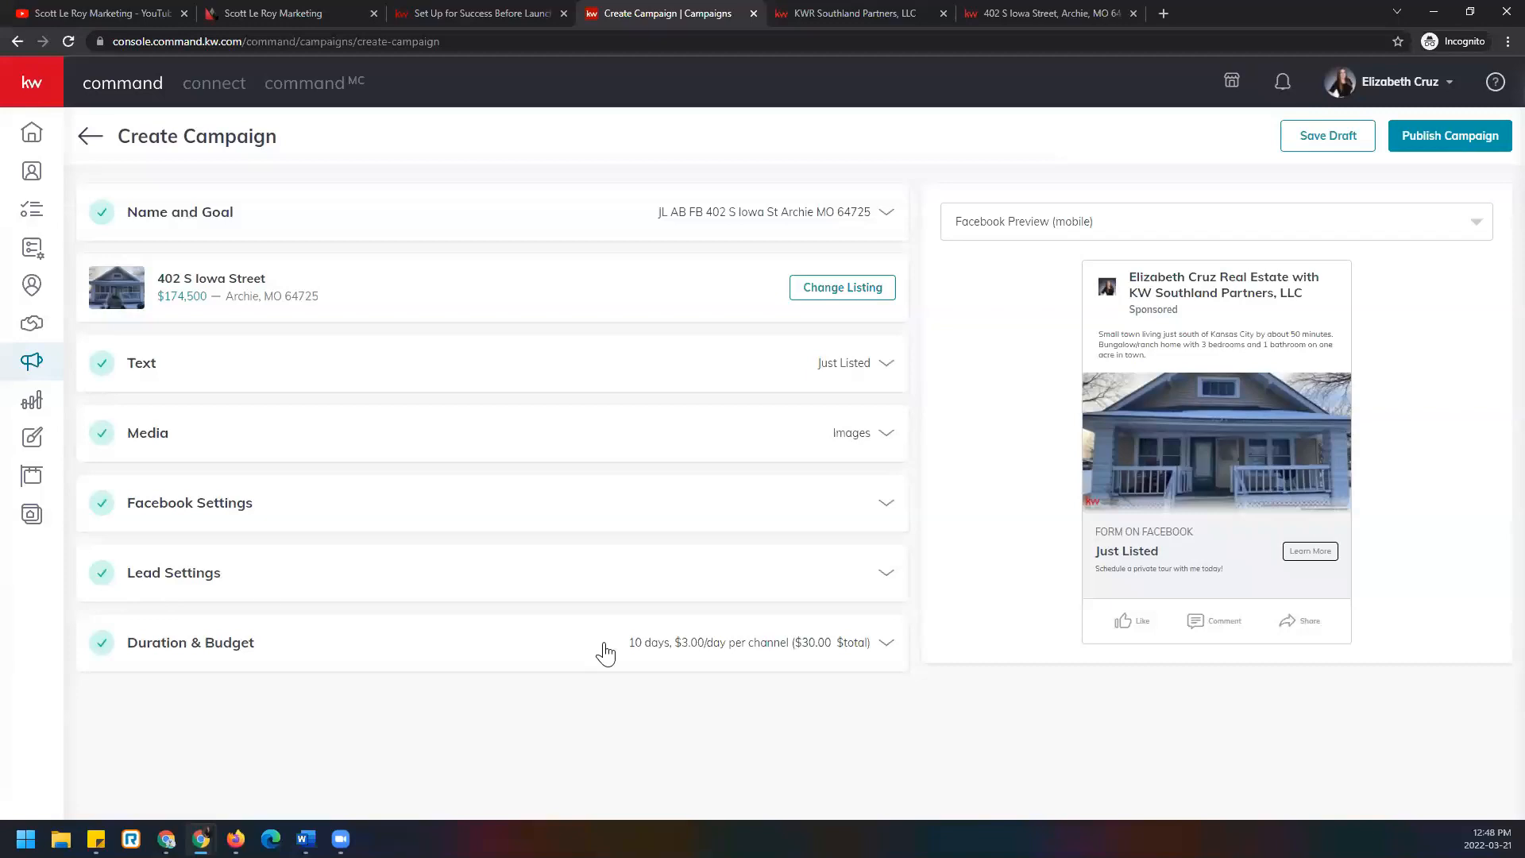
Expand Duration & Budget, highlight the Facebook review-time note, and bring up the start-date calendar.
click(883, 647)
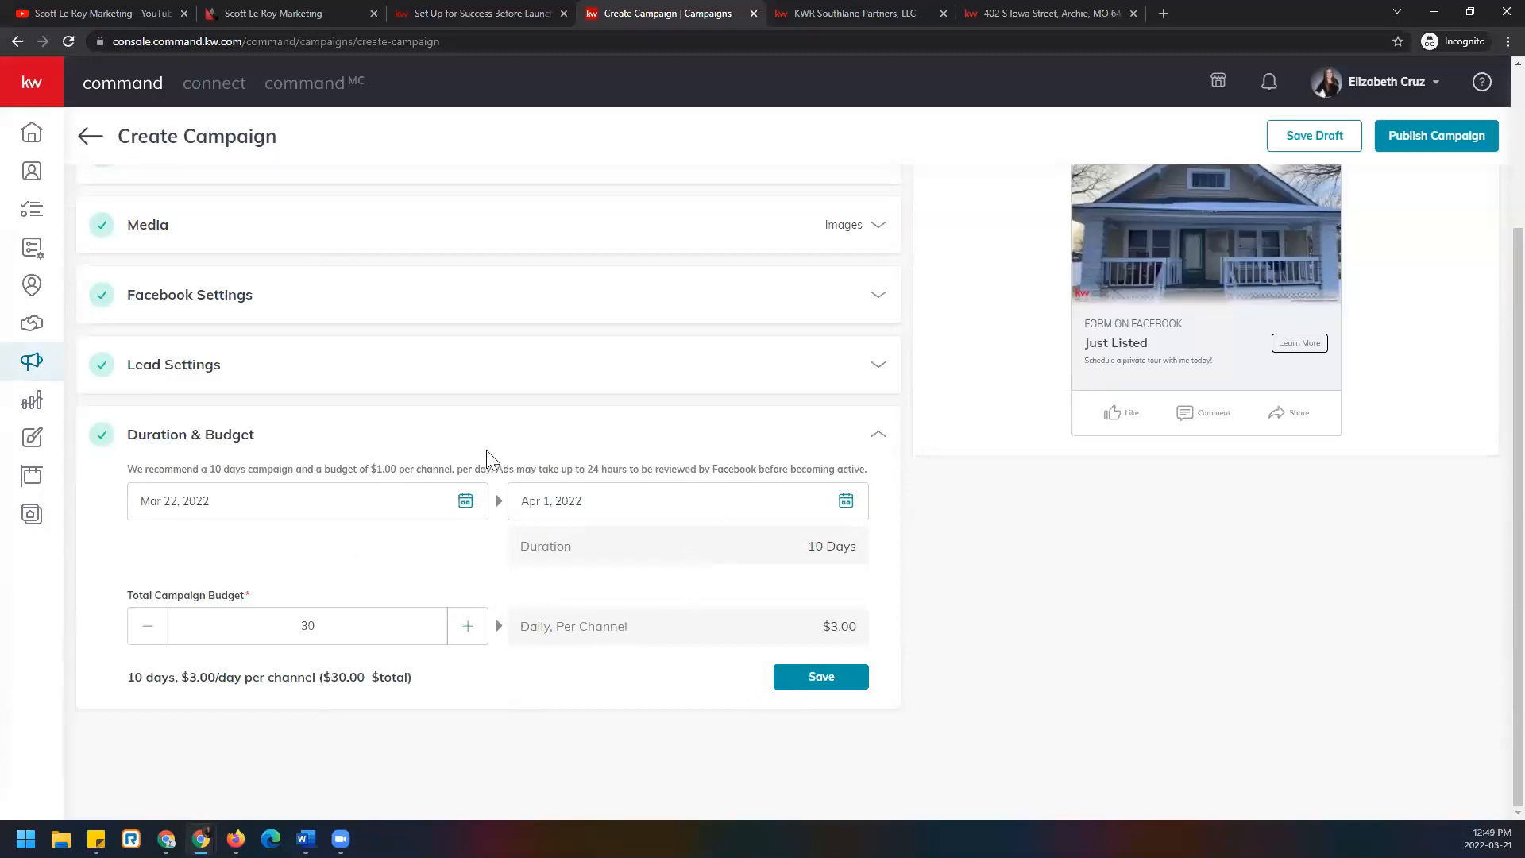
drag(497, 467, 900, 475)
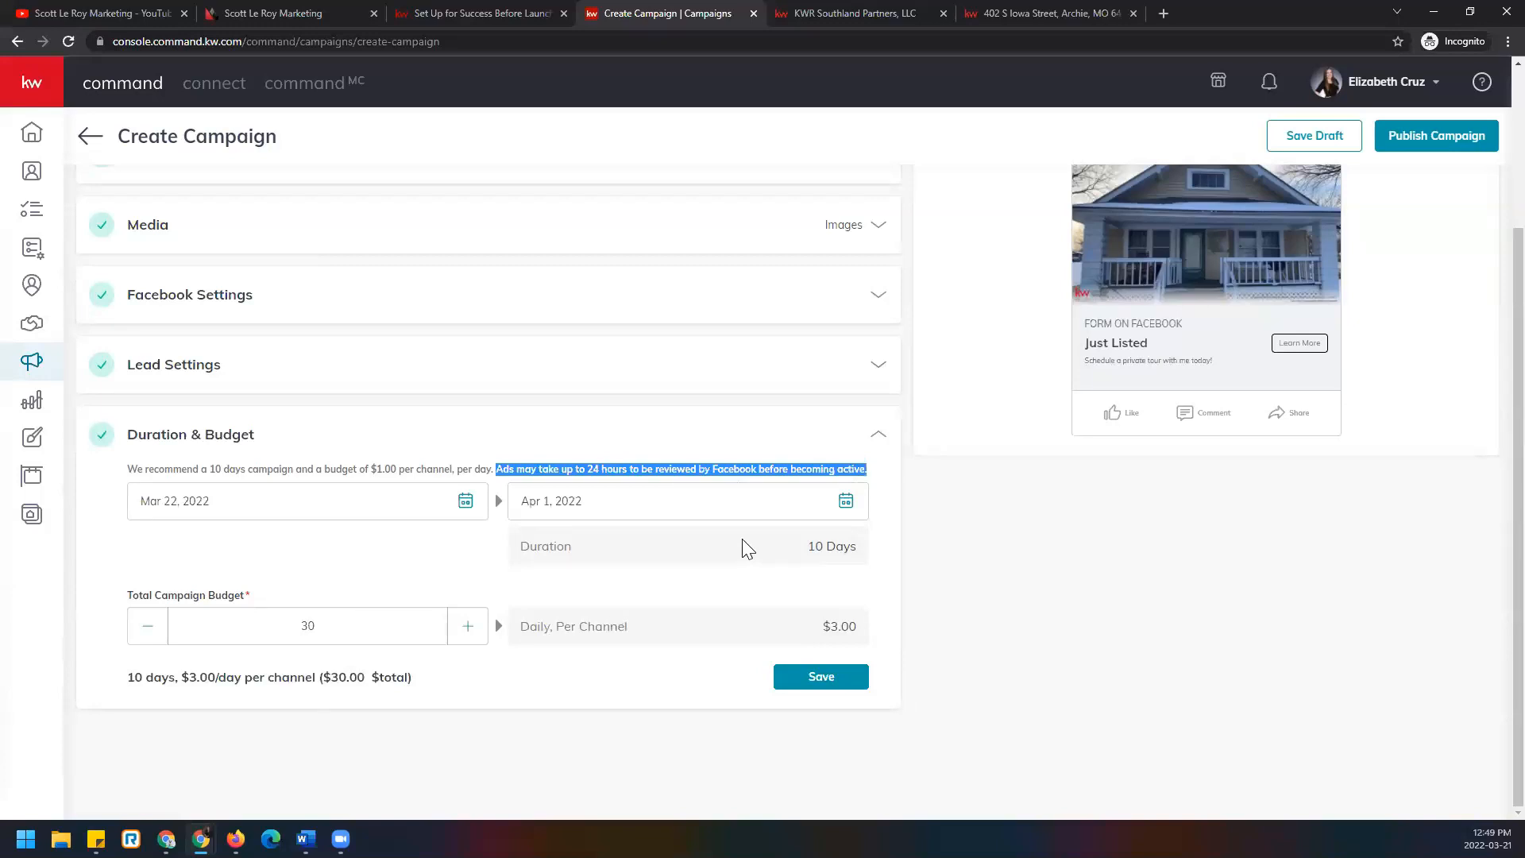
click(466, 505)
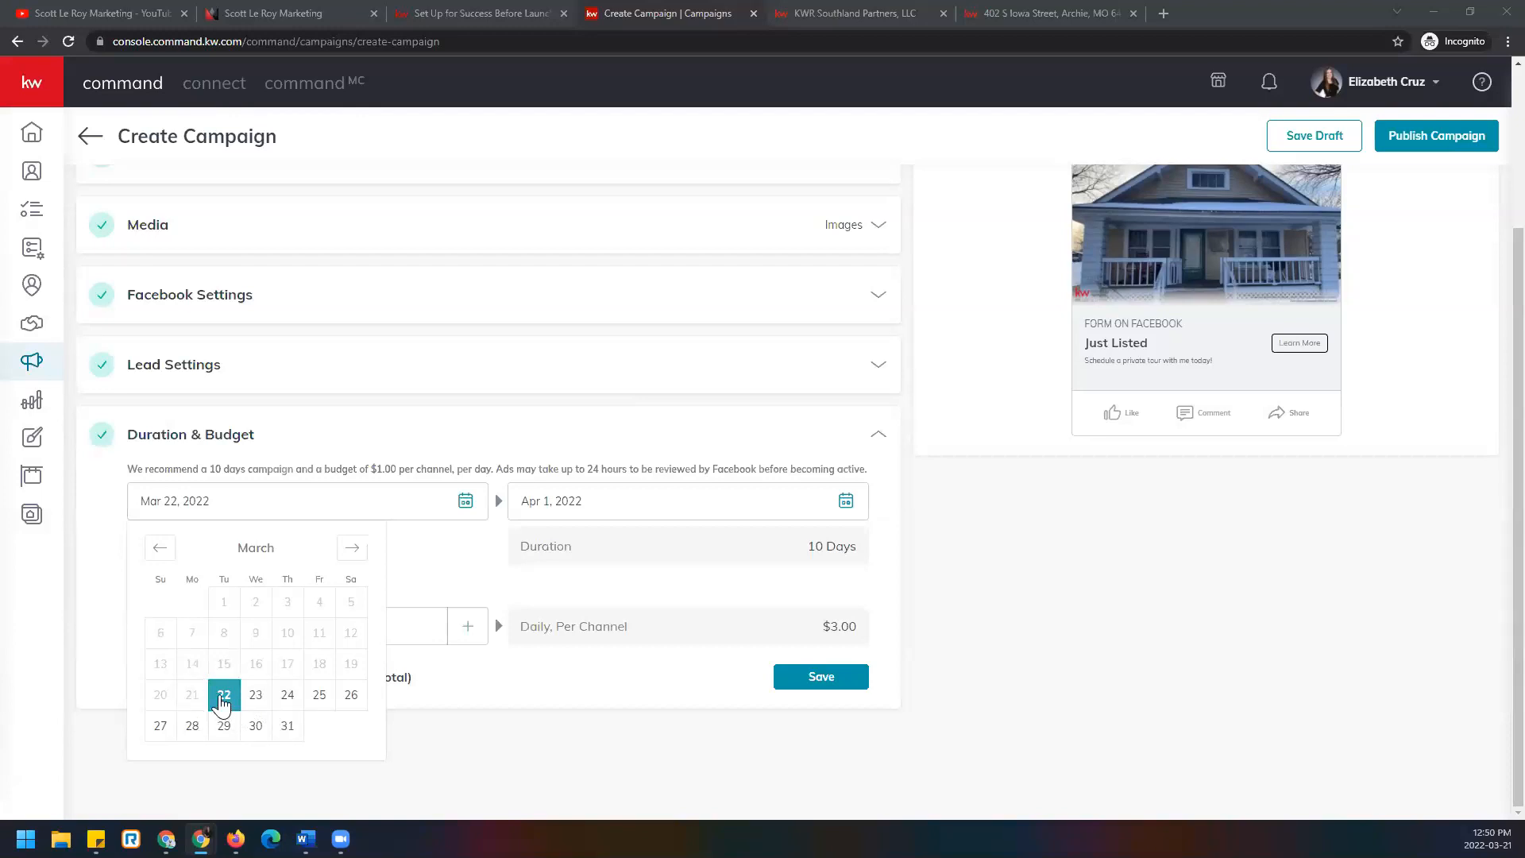
Set the campaign to run from March 26 to April 2, 2022, a 7-day duration.
click(267, 701)
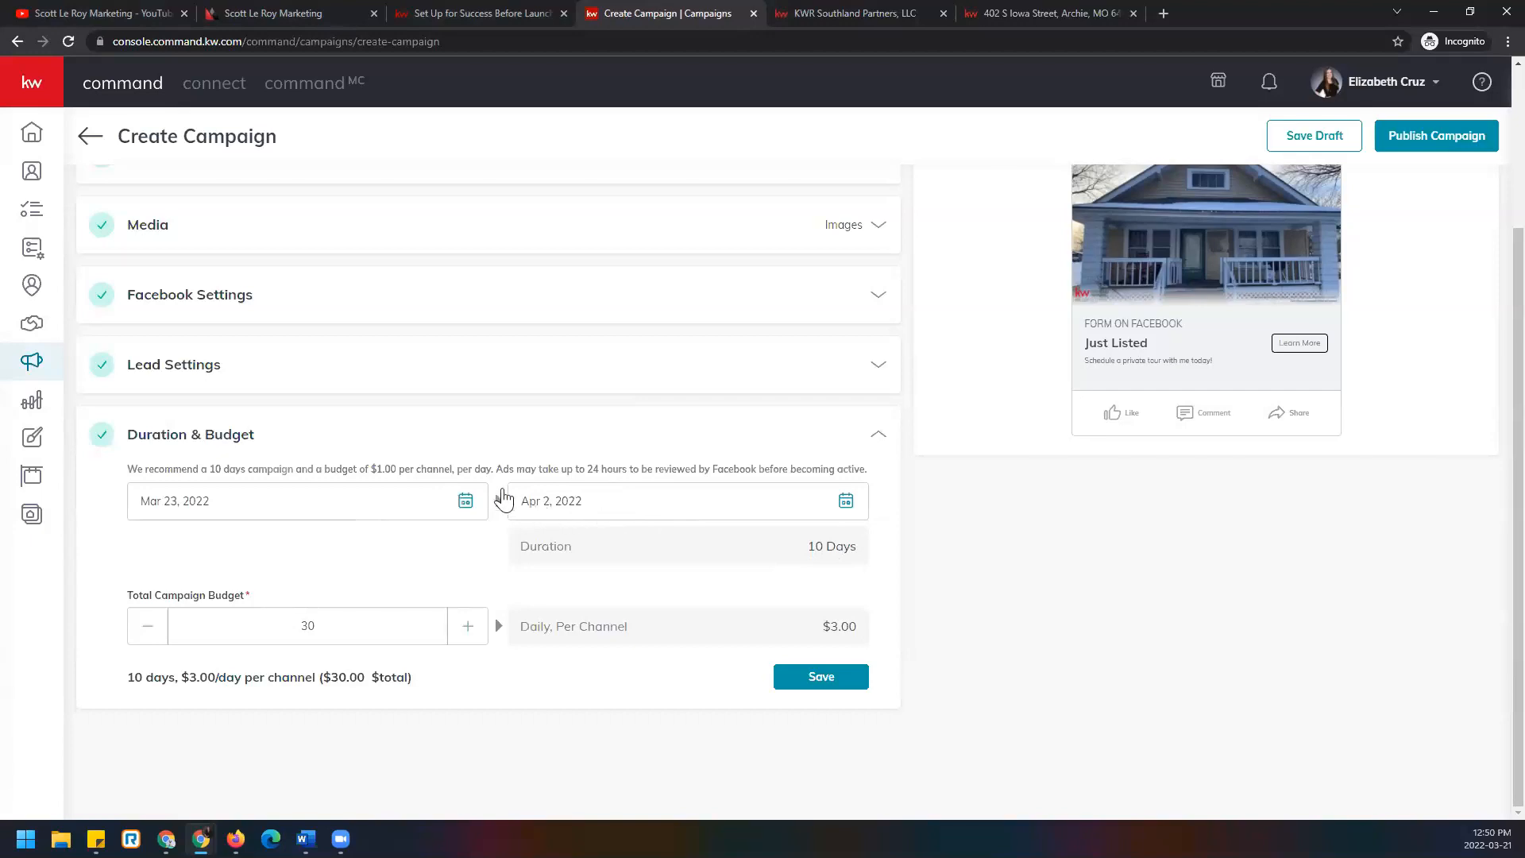
click(467, 501)
click(359, 702)
click(847, 504)
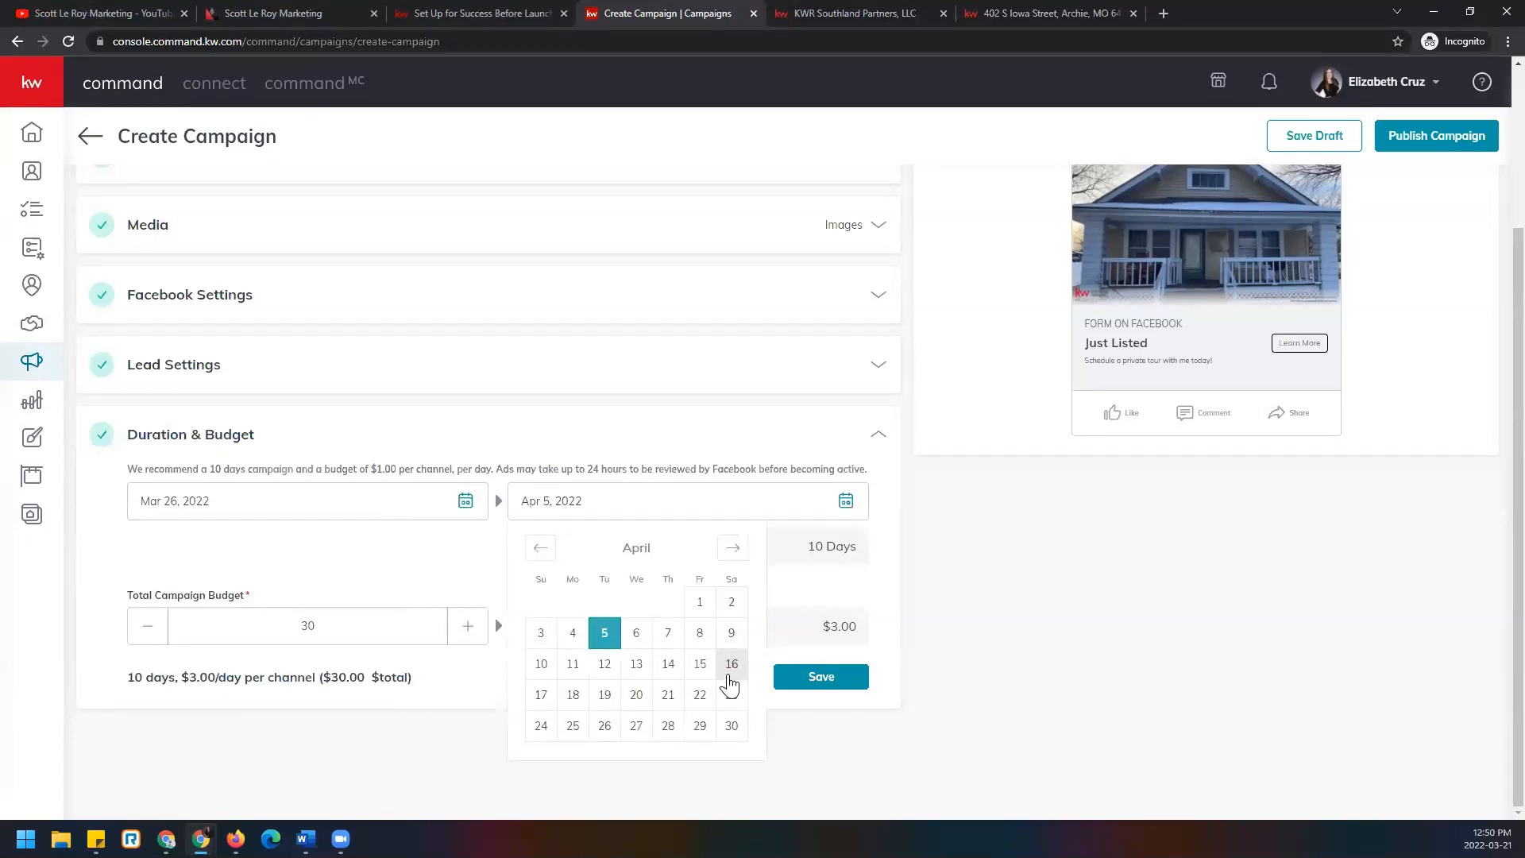
click(729, 726)
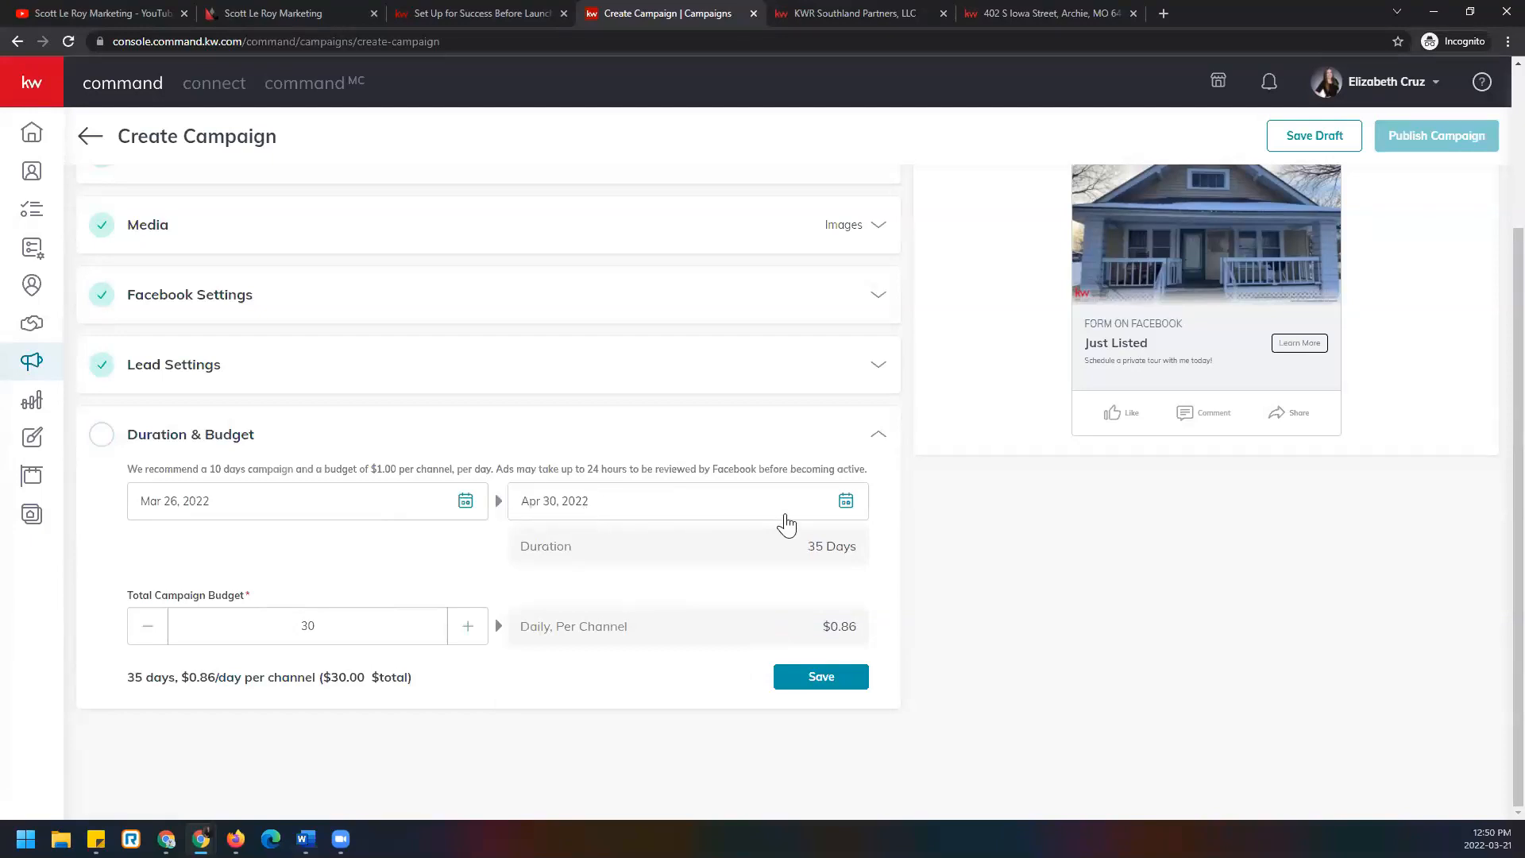
click(846, 504)
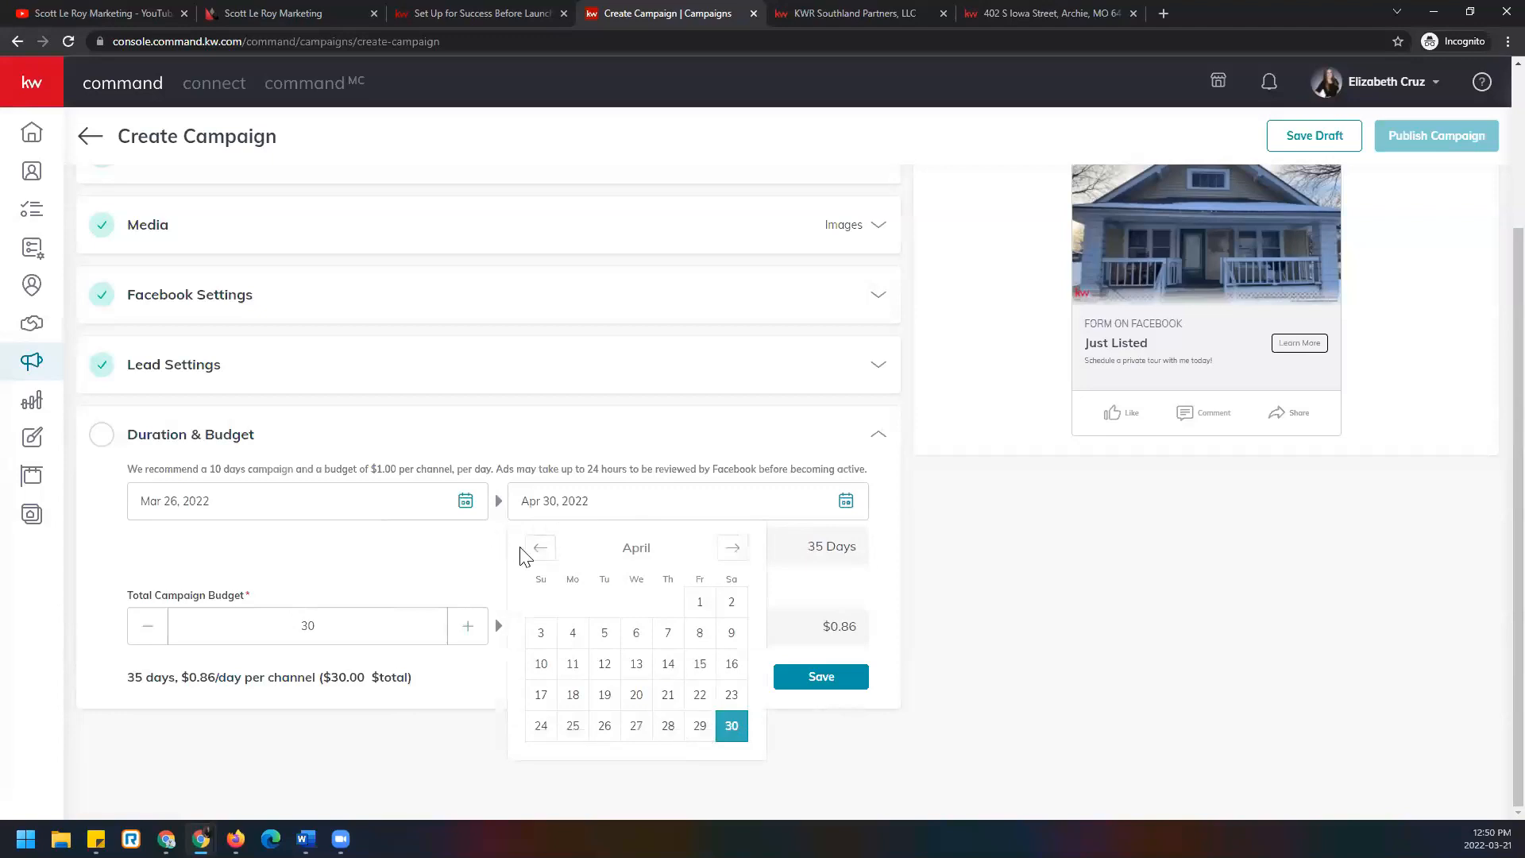
click(542, 550)
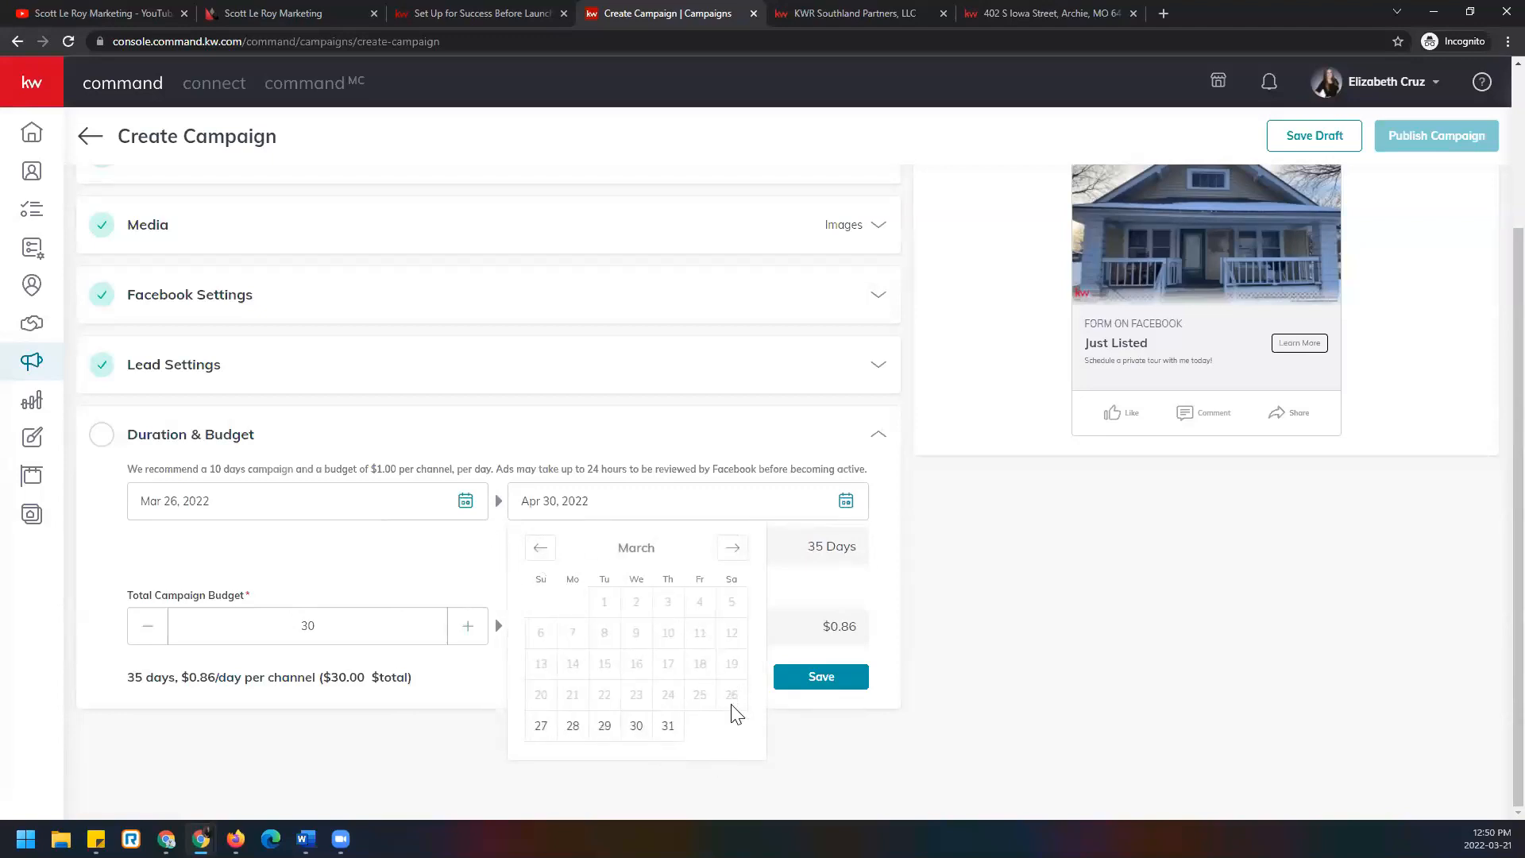
click(732, 548)
click(731, 602)
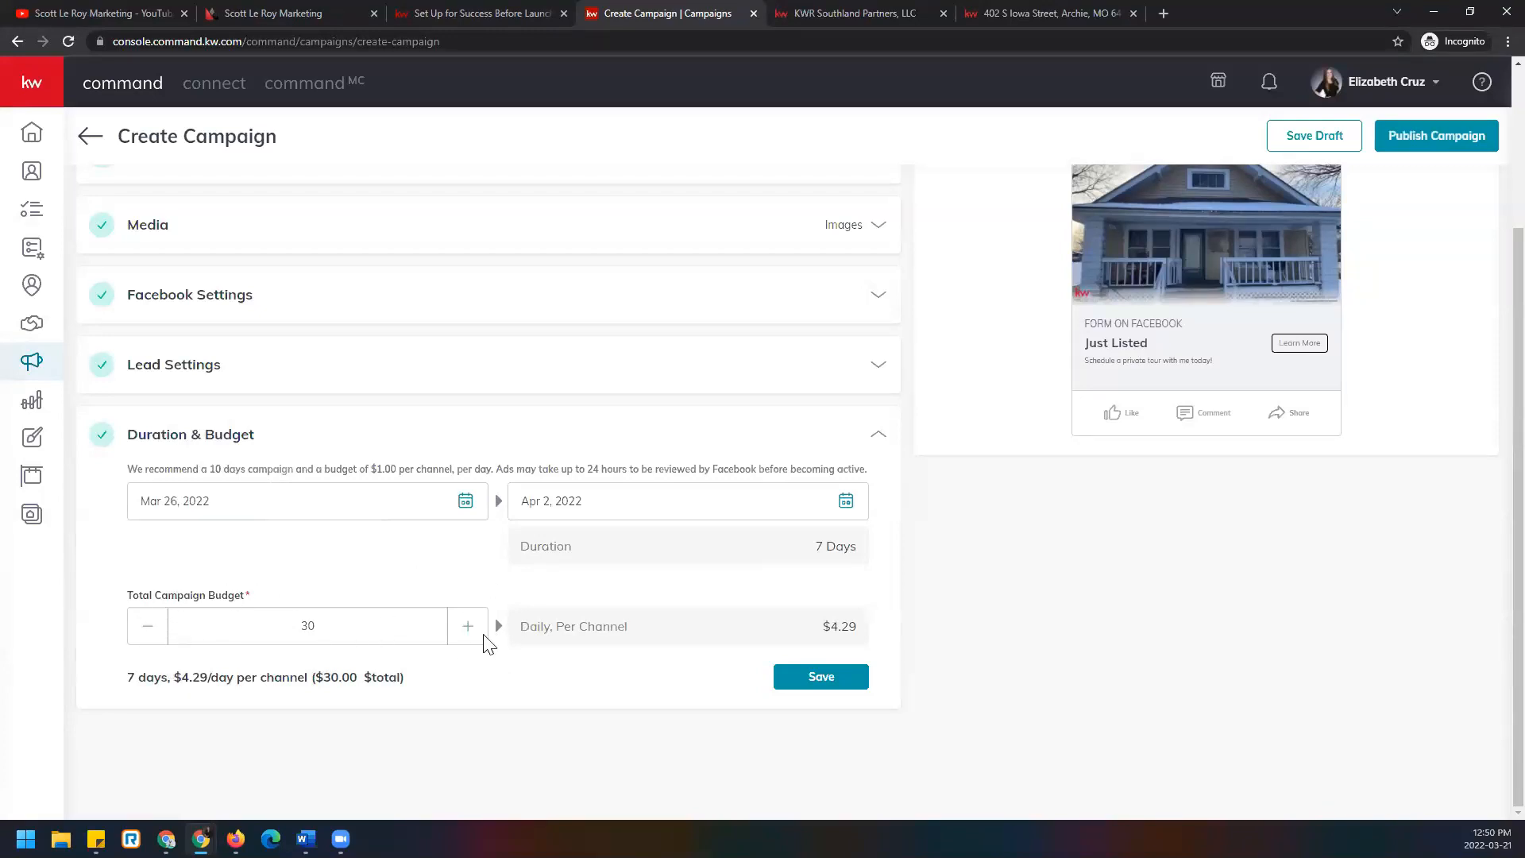
Lower the total campaign budget to $7, giving $1.00 per day per channel.
double_click(155, 627)
click(155, 627)
click(155, 627)
click(155, 628)
click(155, 627)
click(155, 627)
scroll(322, 632, down, 3)
drag(320, 628, 276, 642)
text(6)
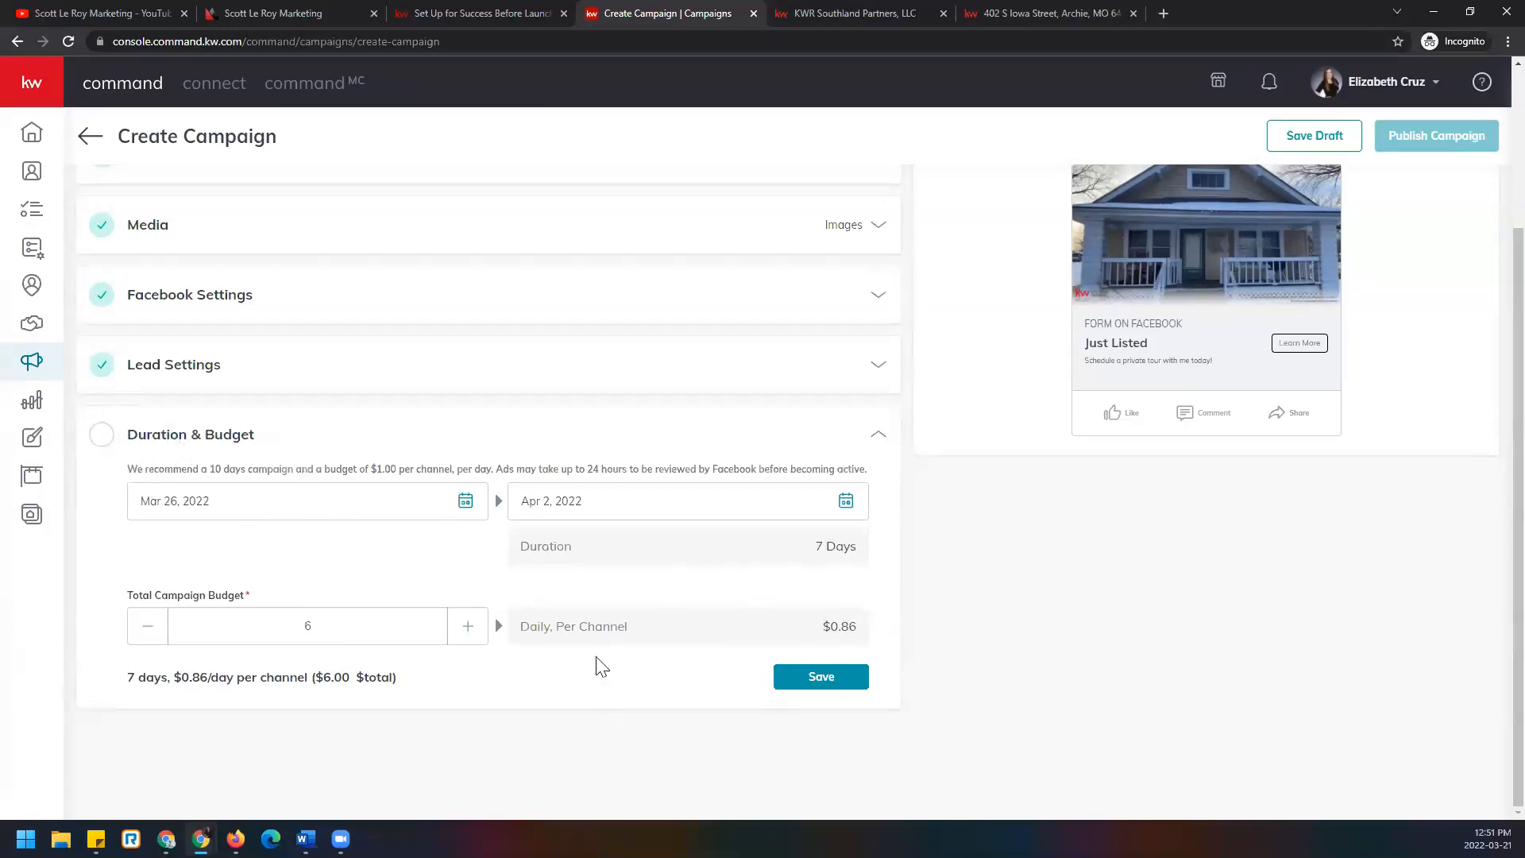
click(468, 626)
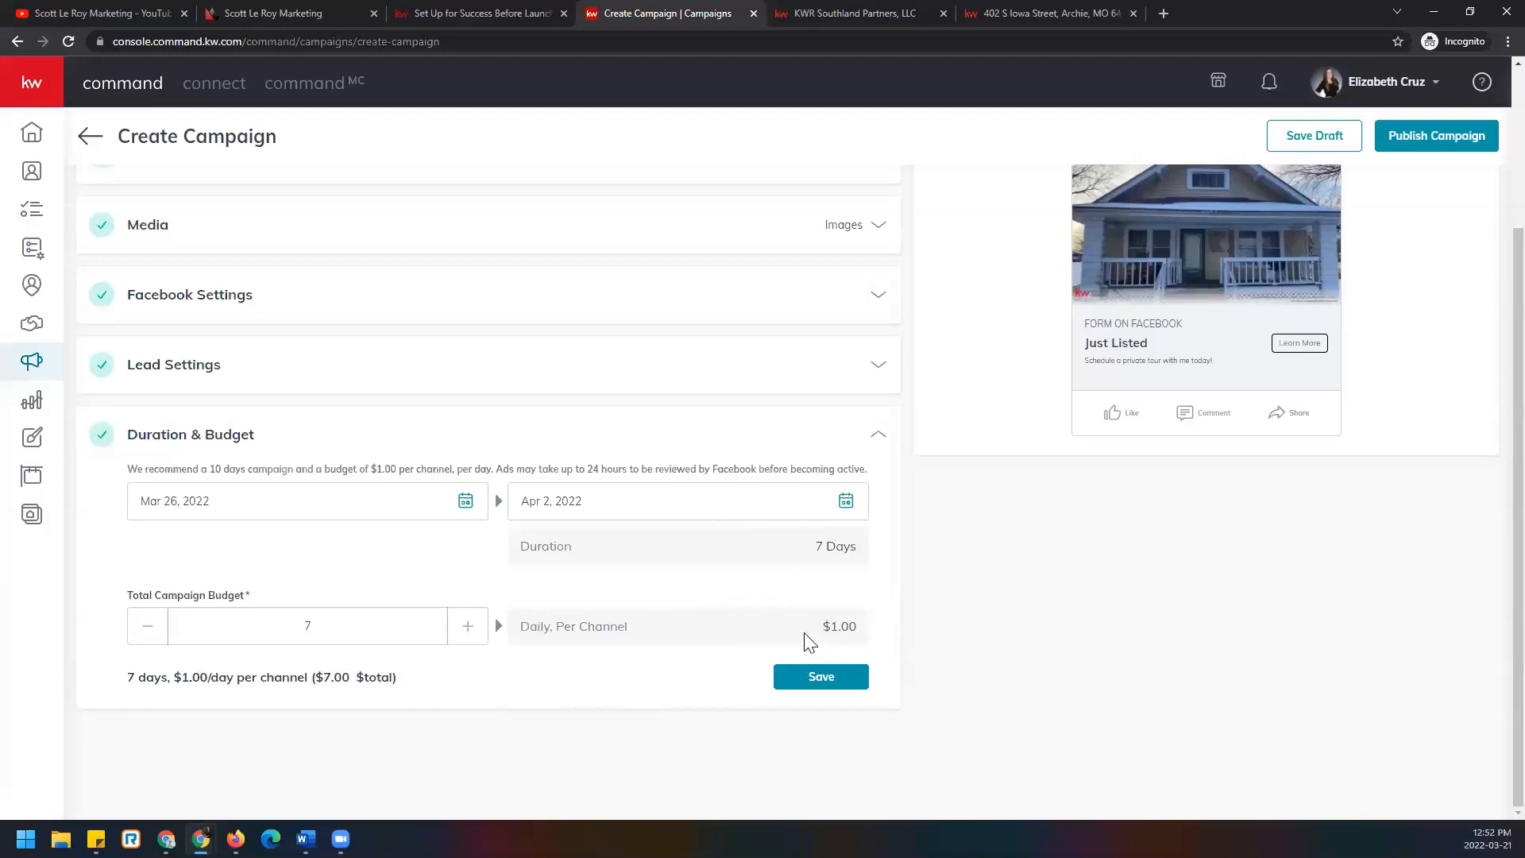
Save the 7-day, $7 Duration & Budget settings and preview the ad as a Facebook web feed.
click(859, 685)
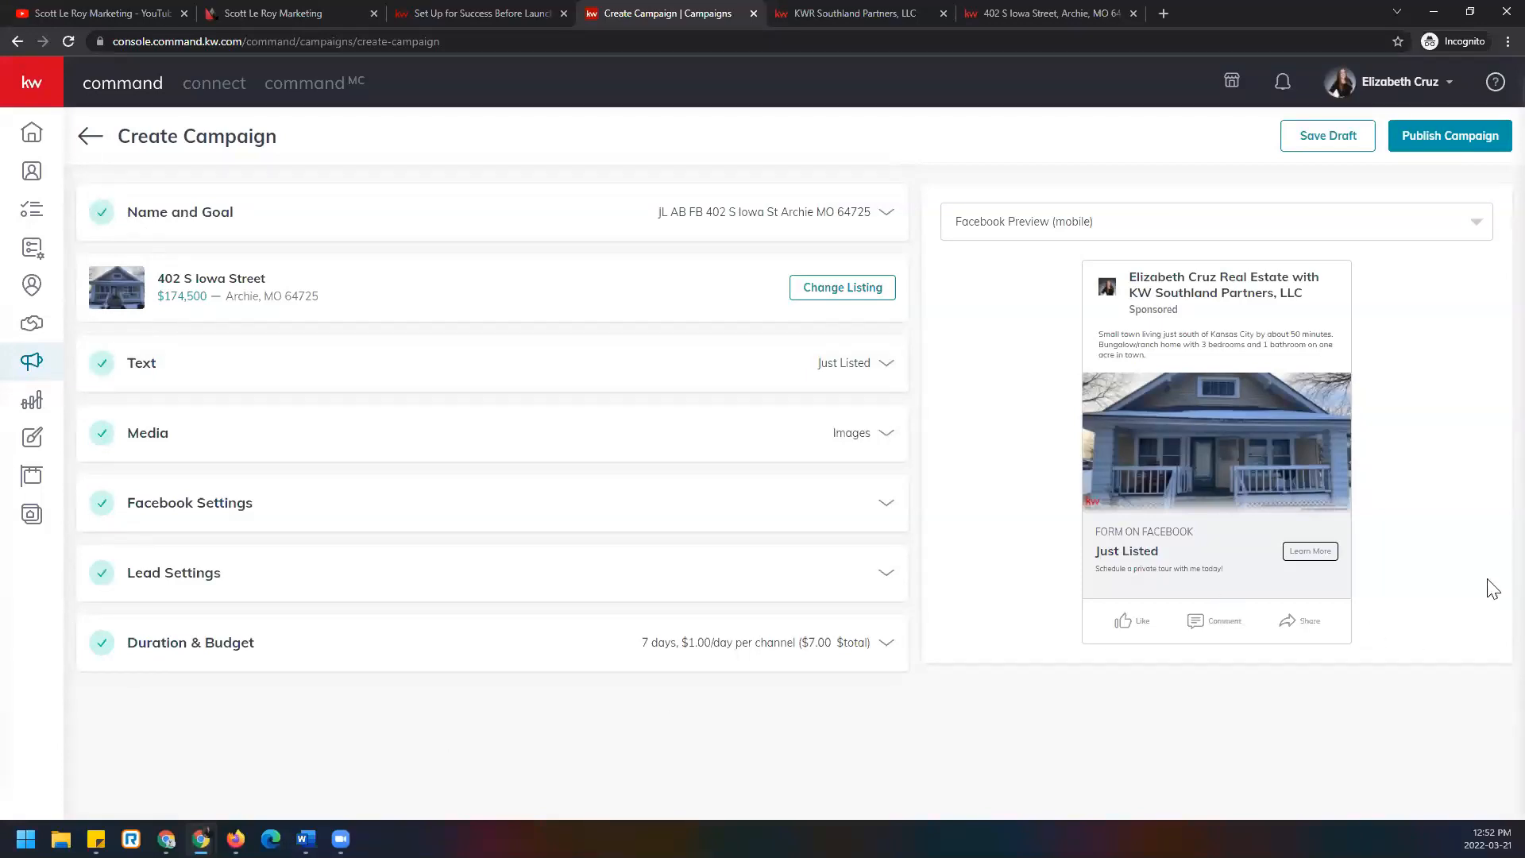
click(1136, 229)
click(1123, 267)
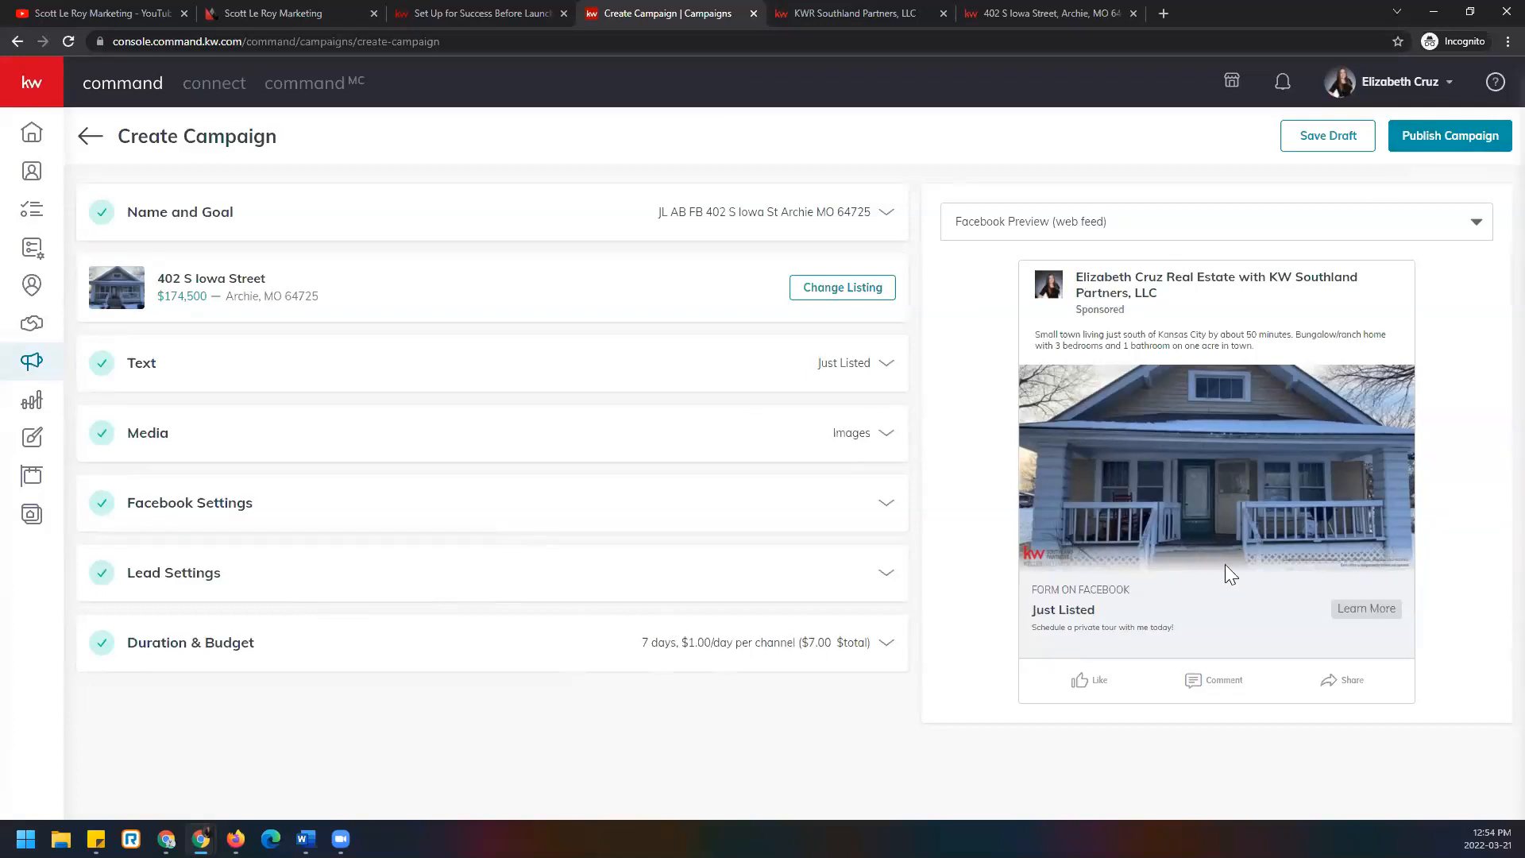
click(1323, 139)
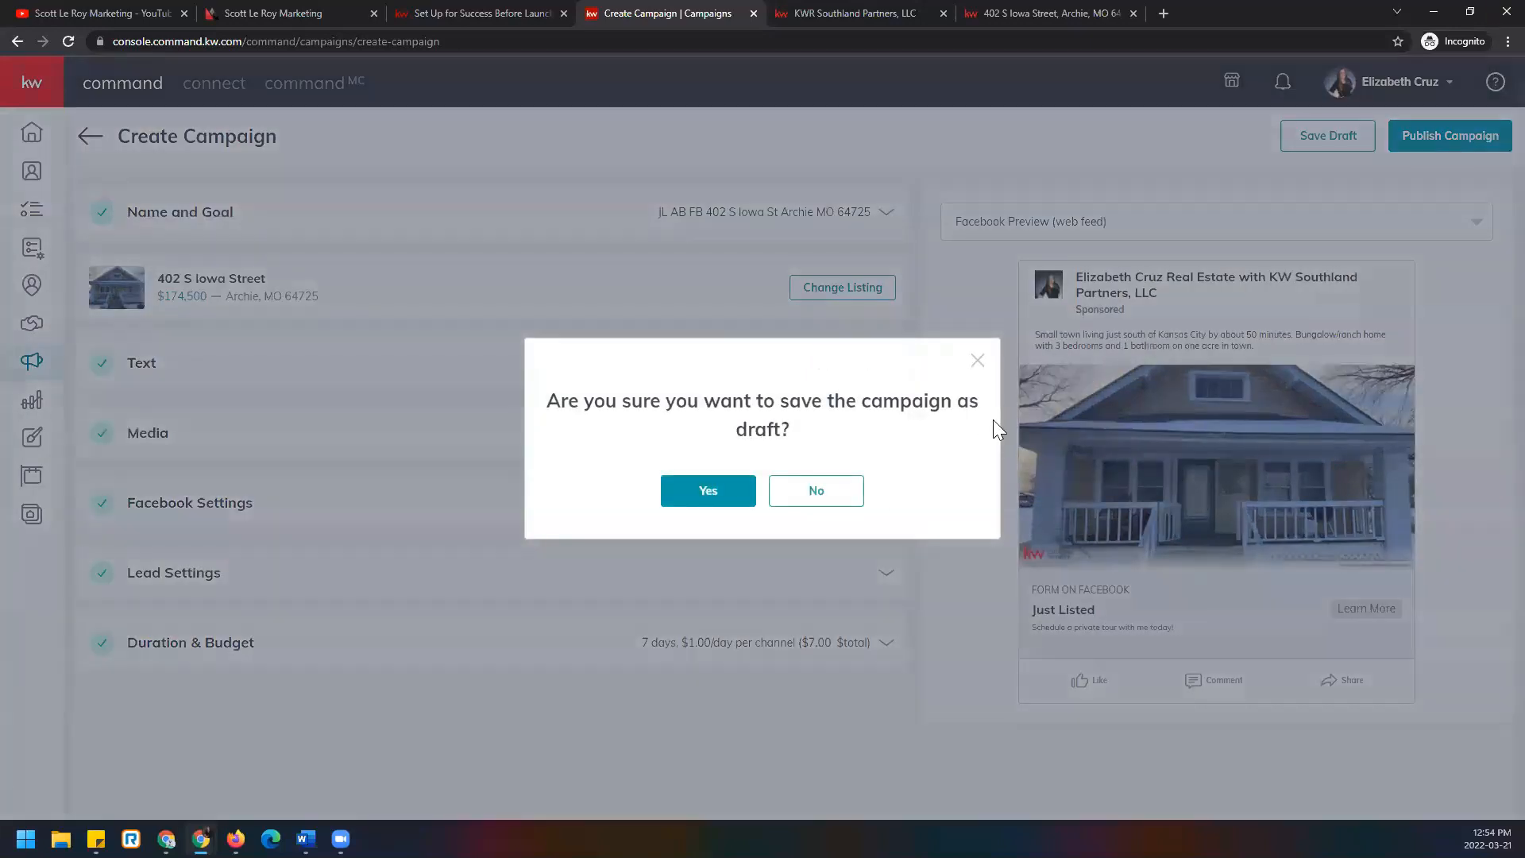
click(725, 497)
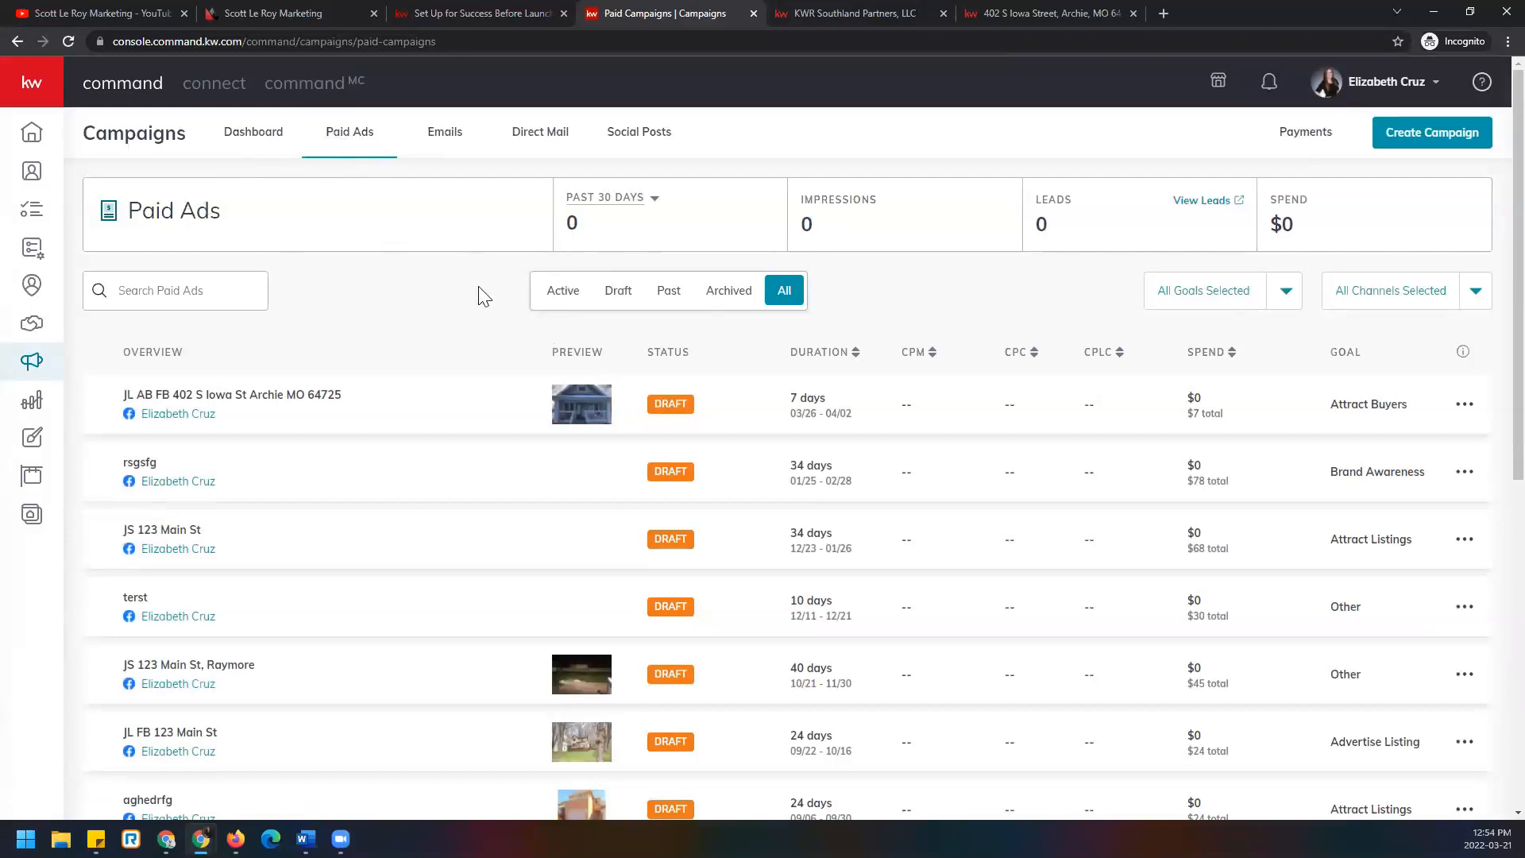
click(653, 205)
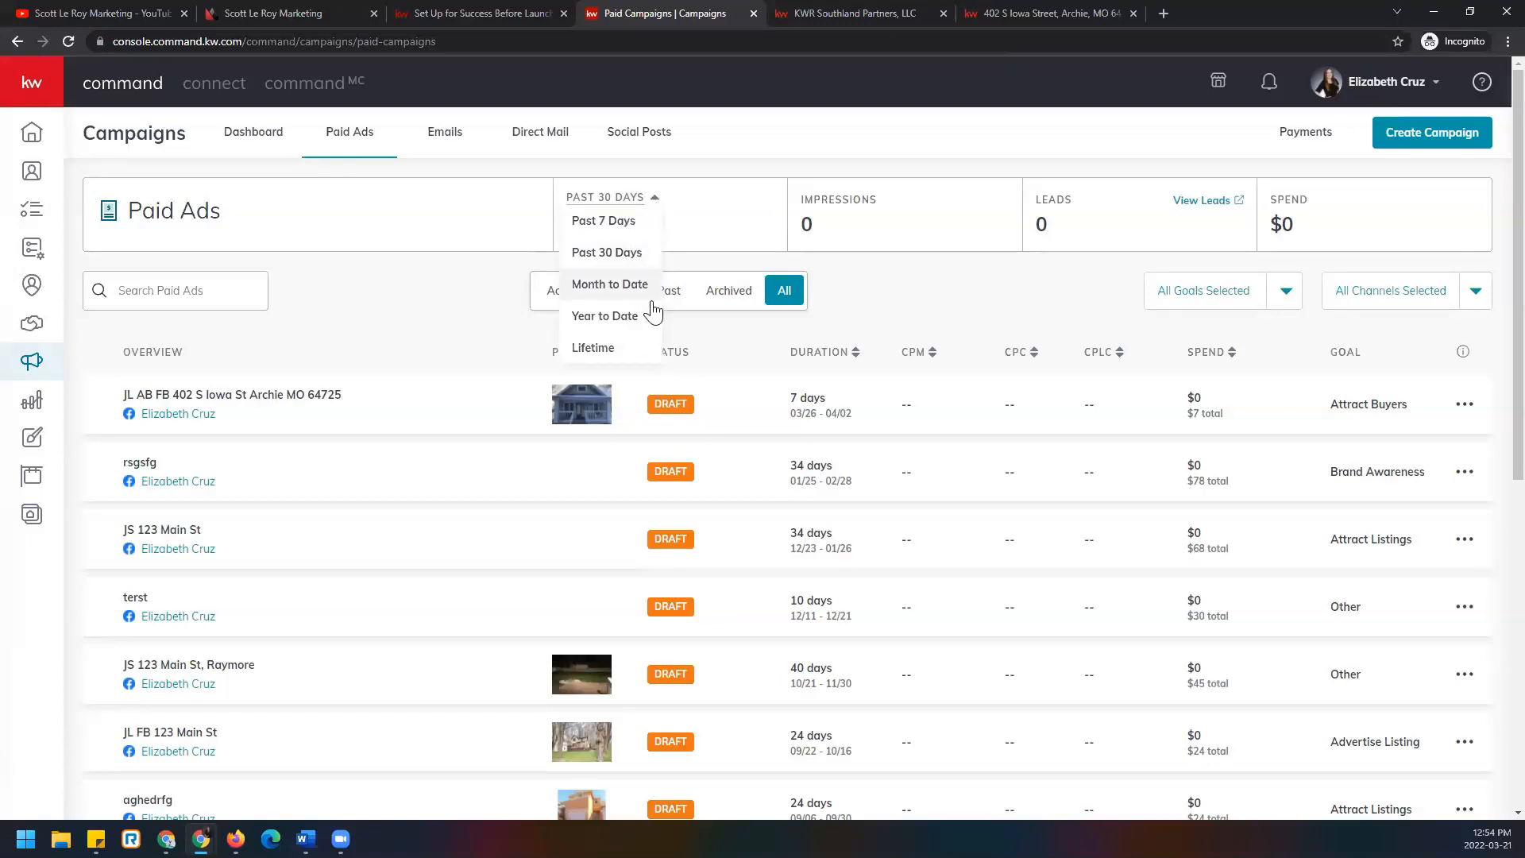
click(937, 267)
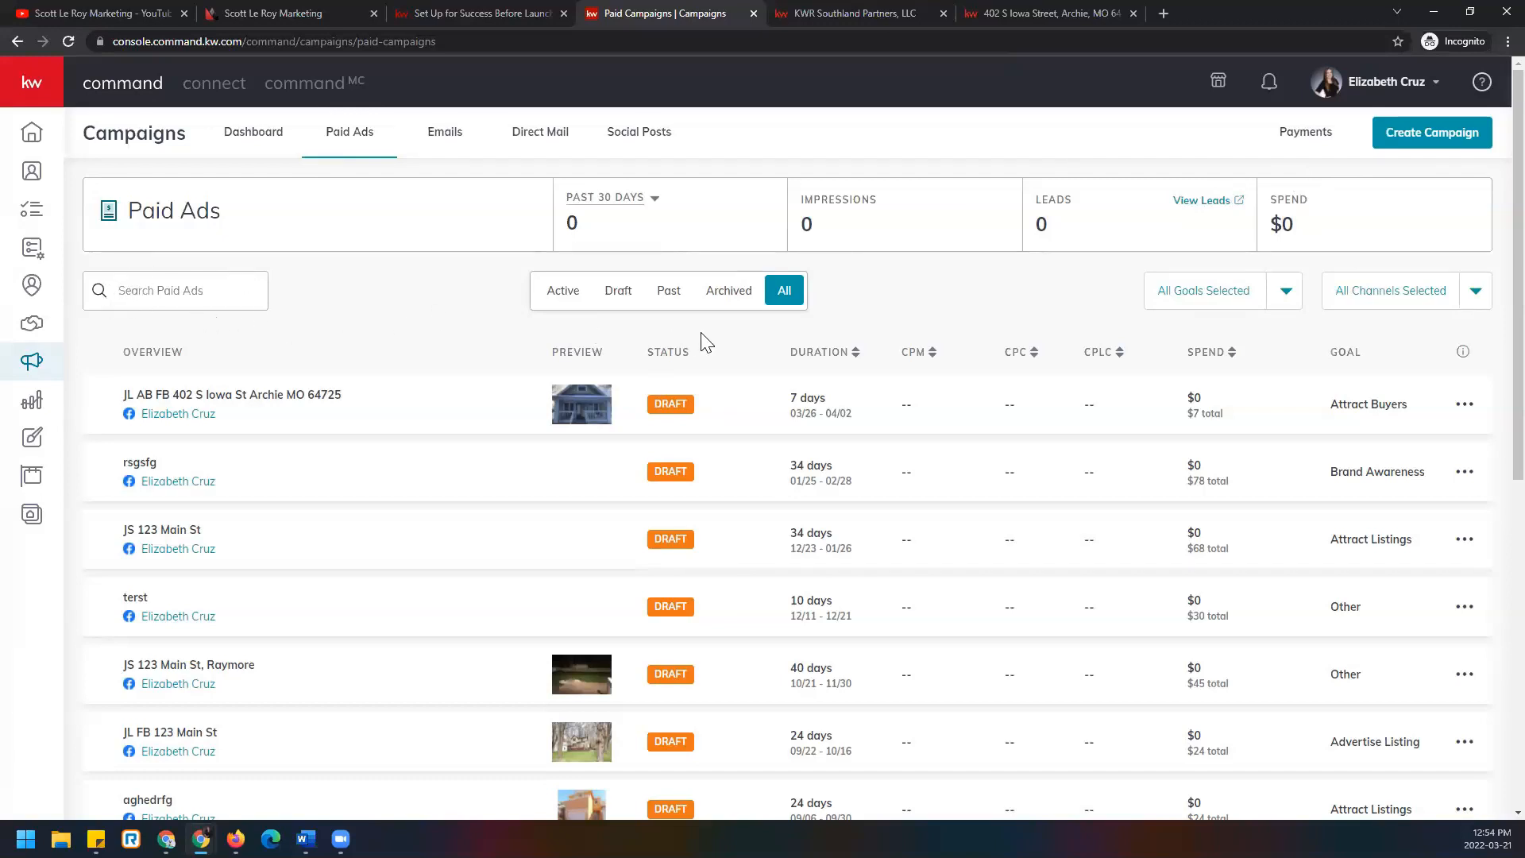
click(567, 295)
click(620, 296)
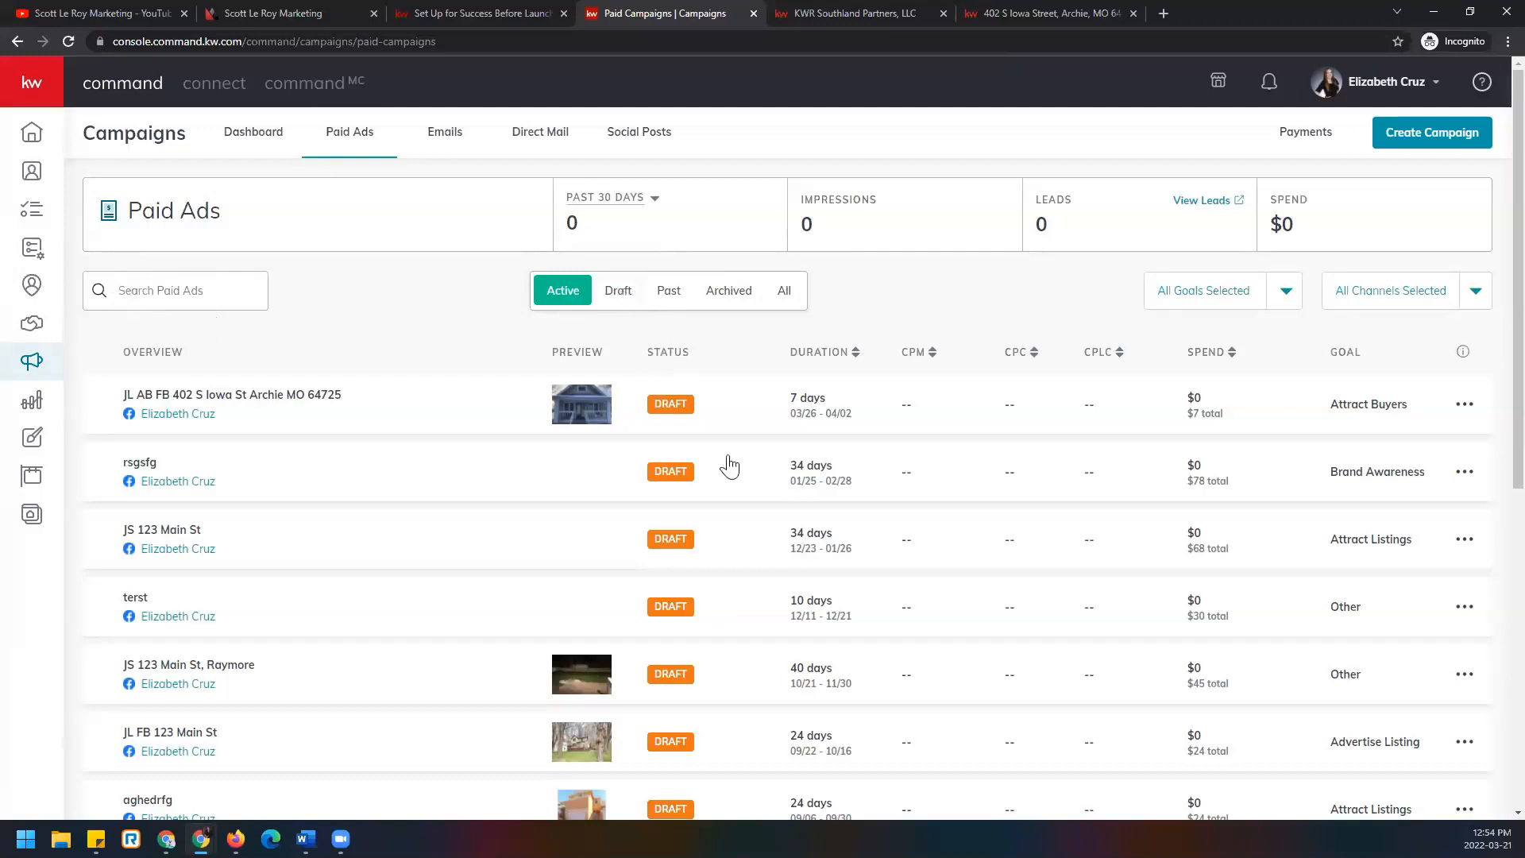
click(1287, 296)
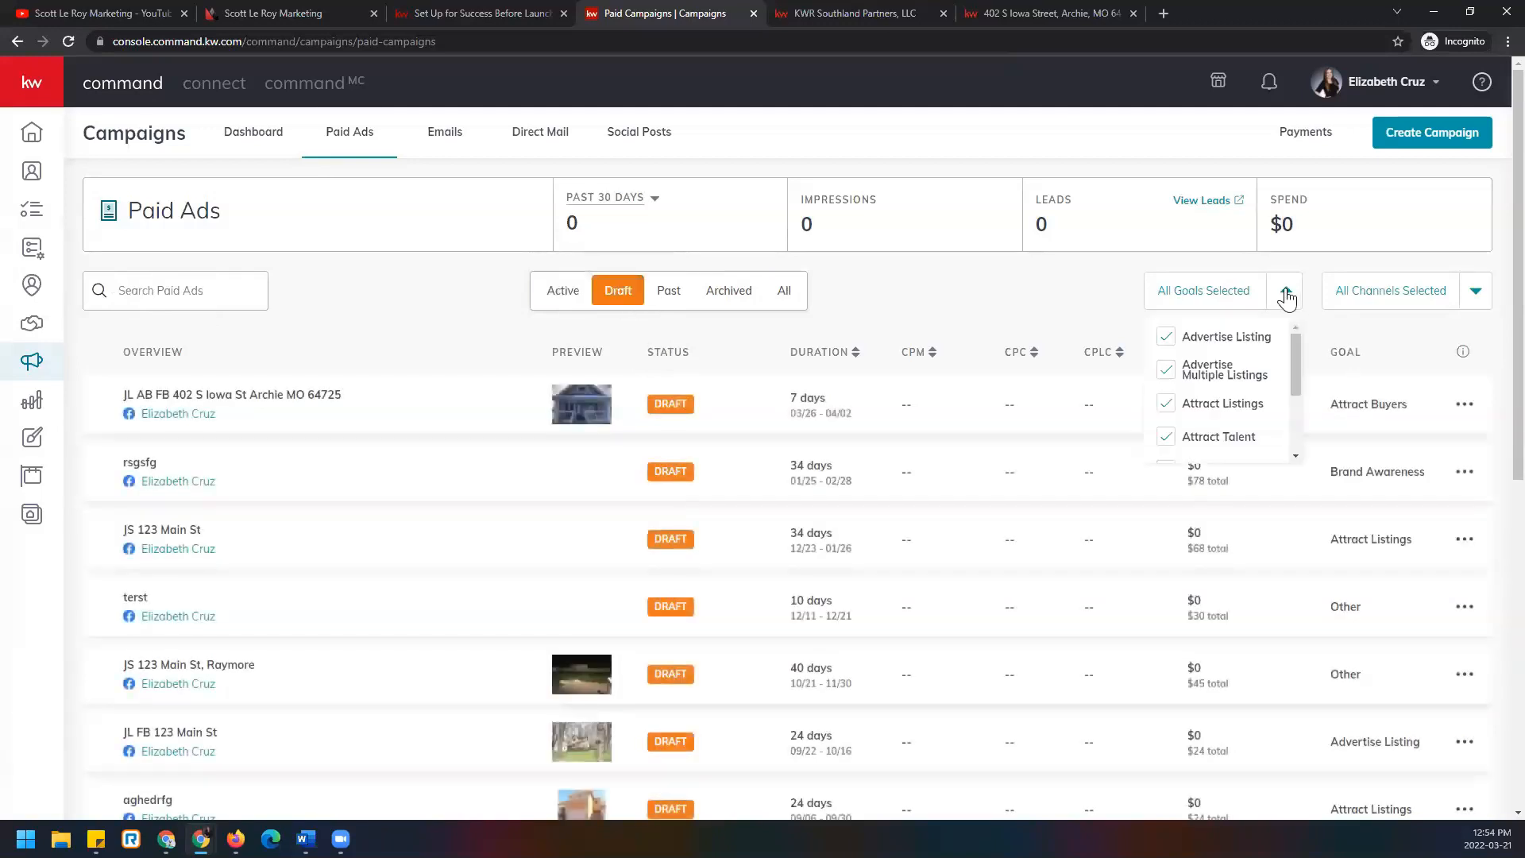
click(1475, 292)
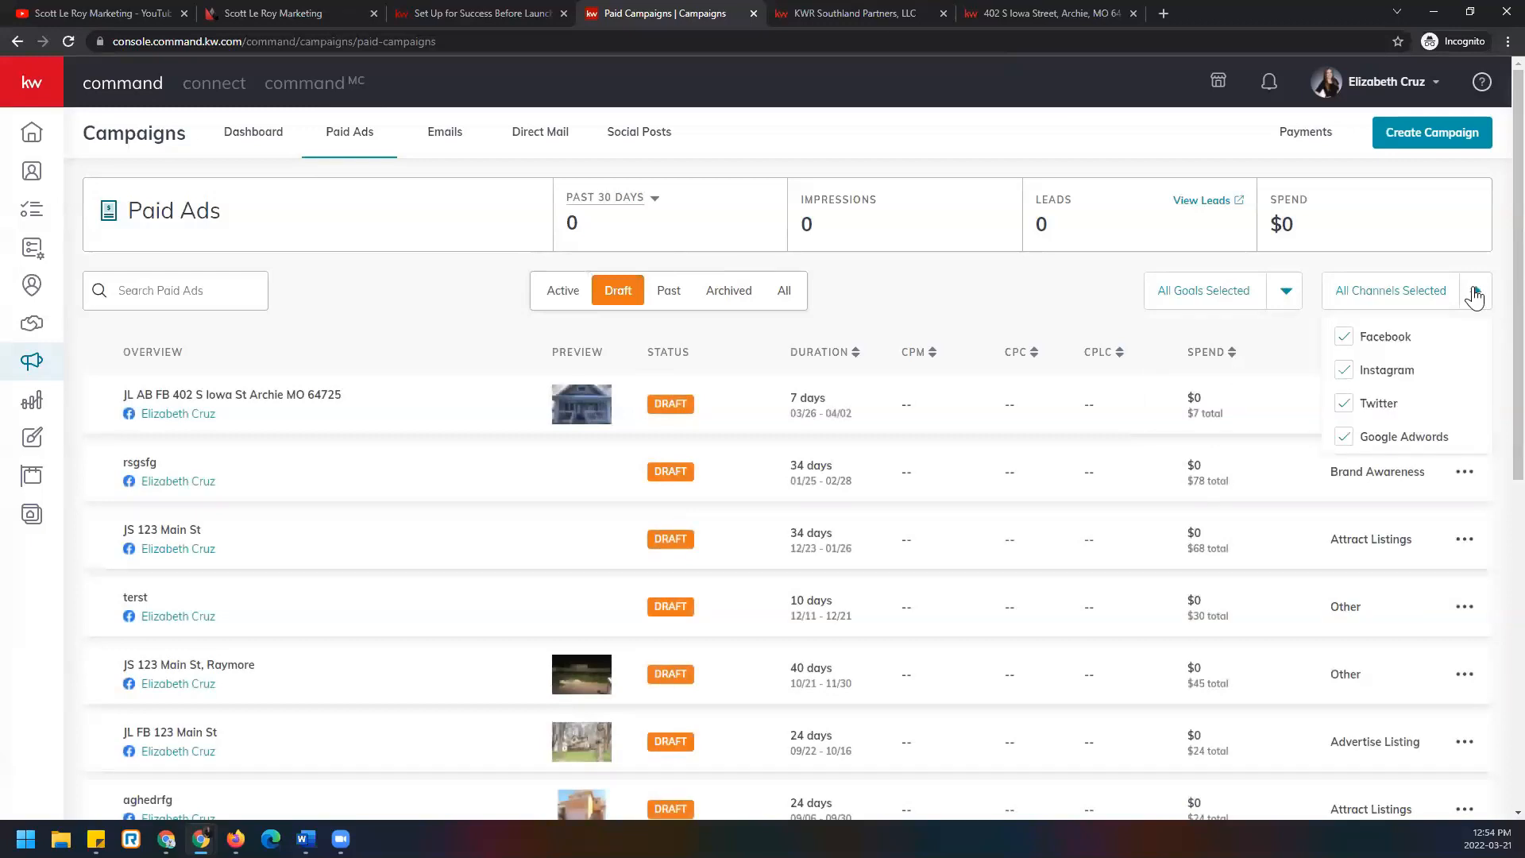
click(785, 291)
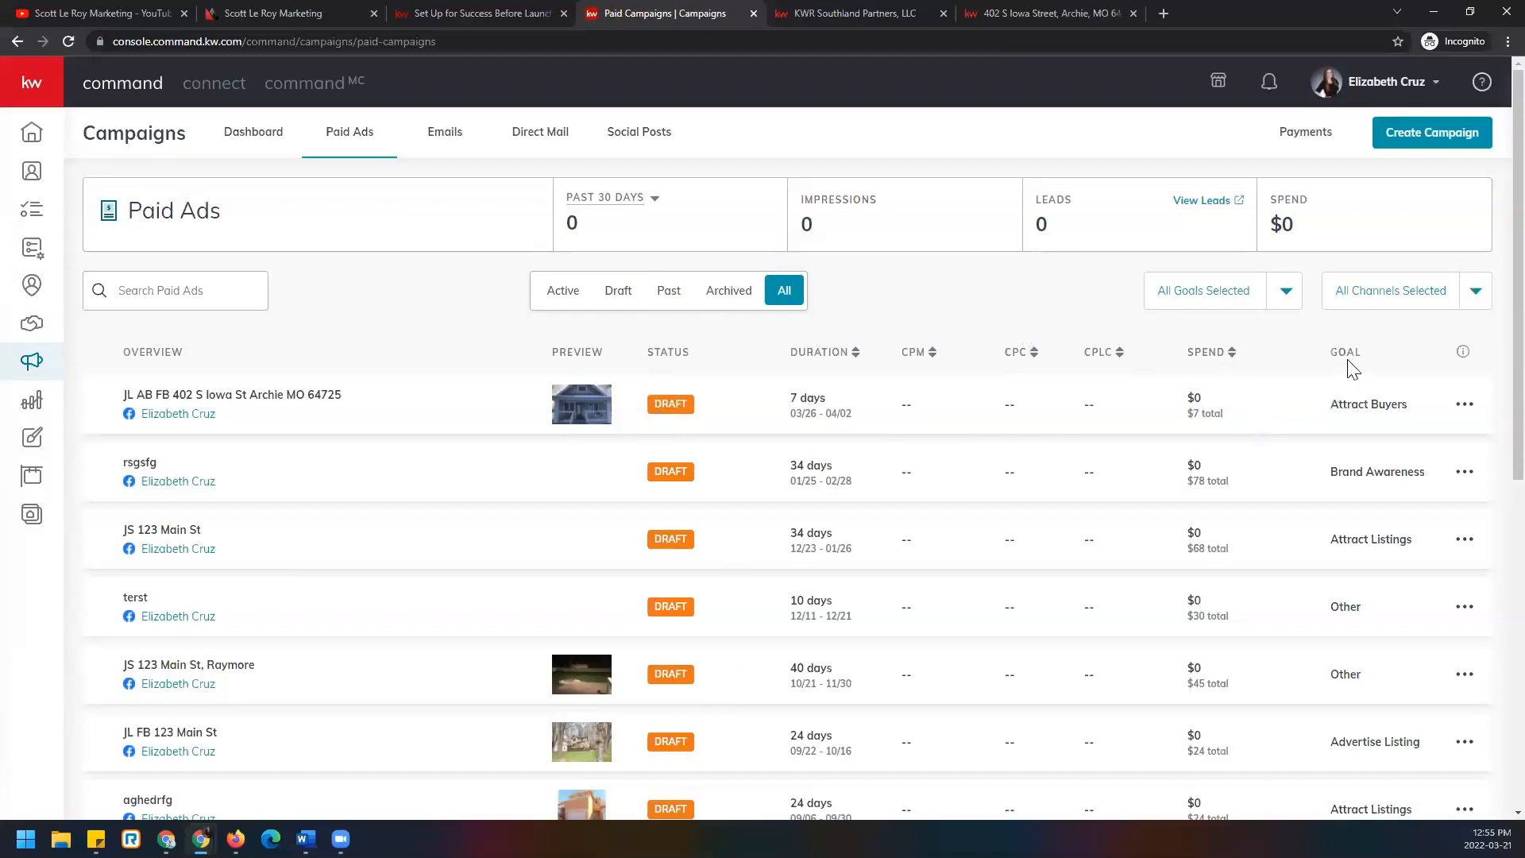
click(1466, 413)
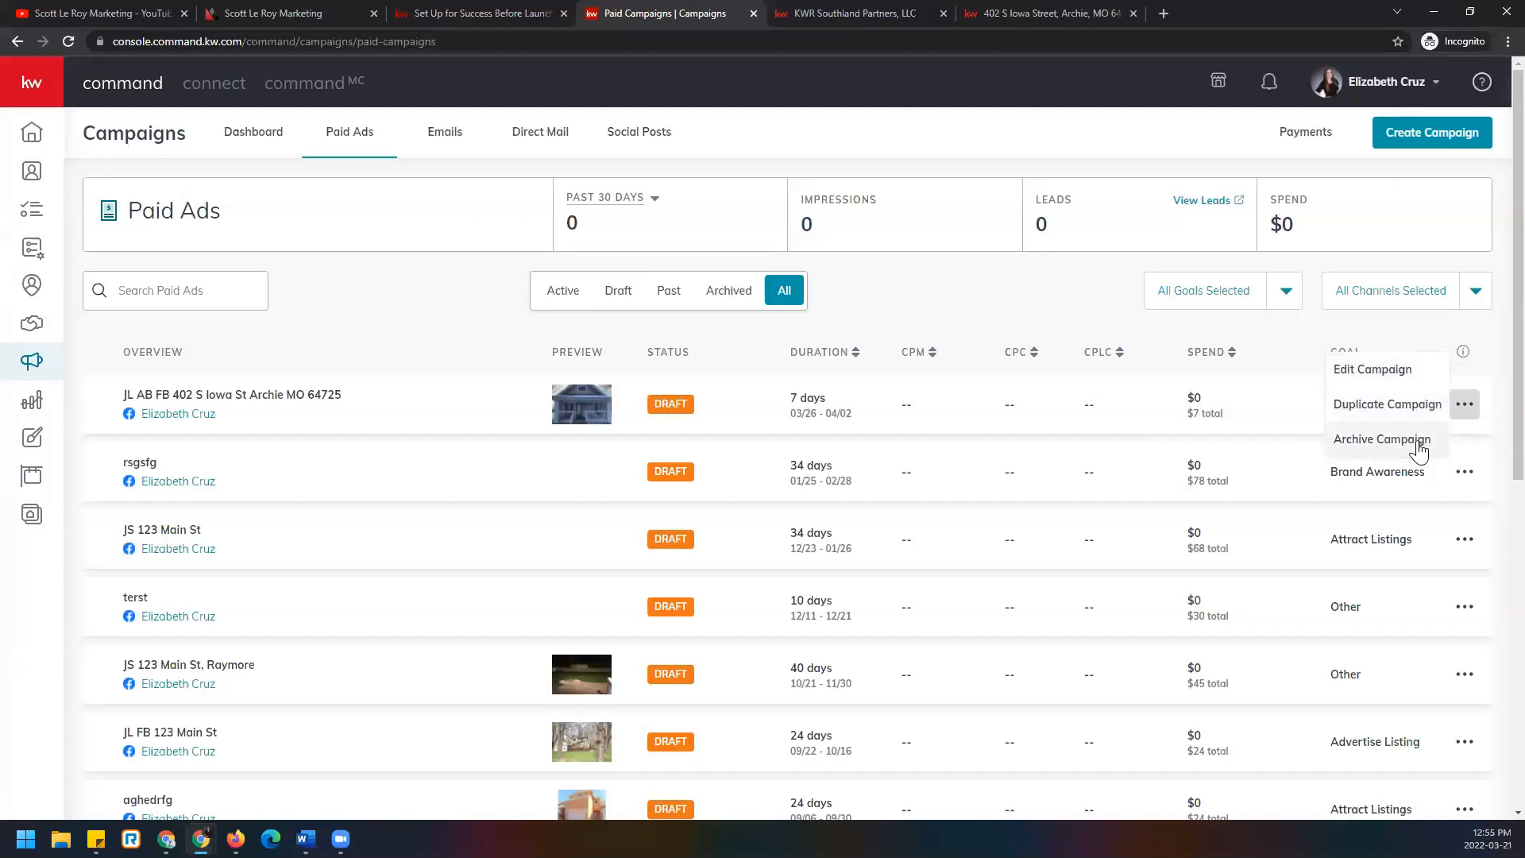
click(1465, 405)
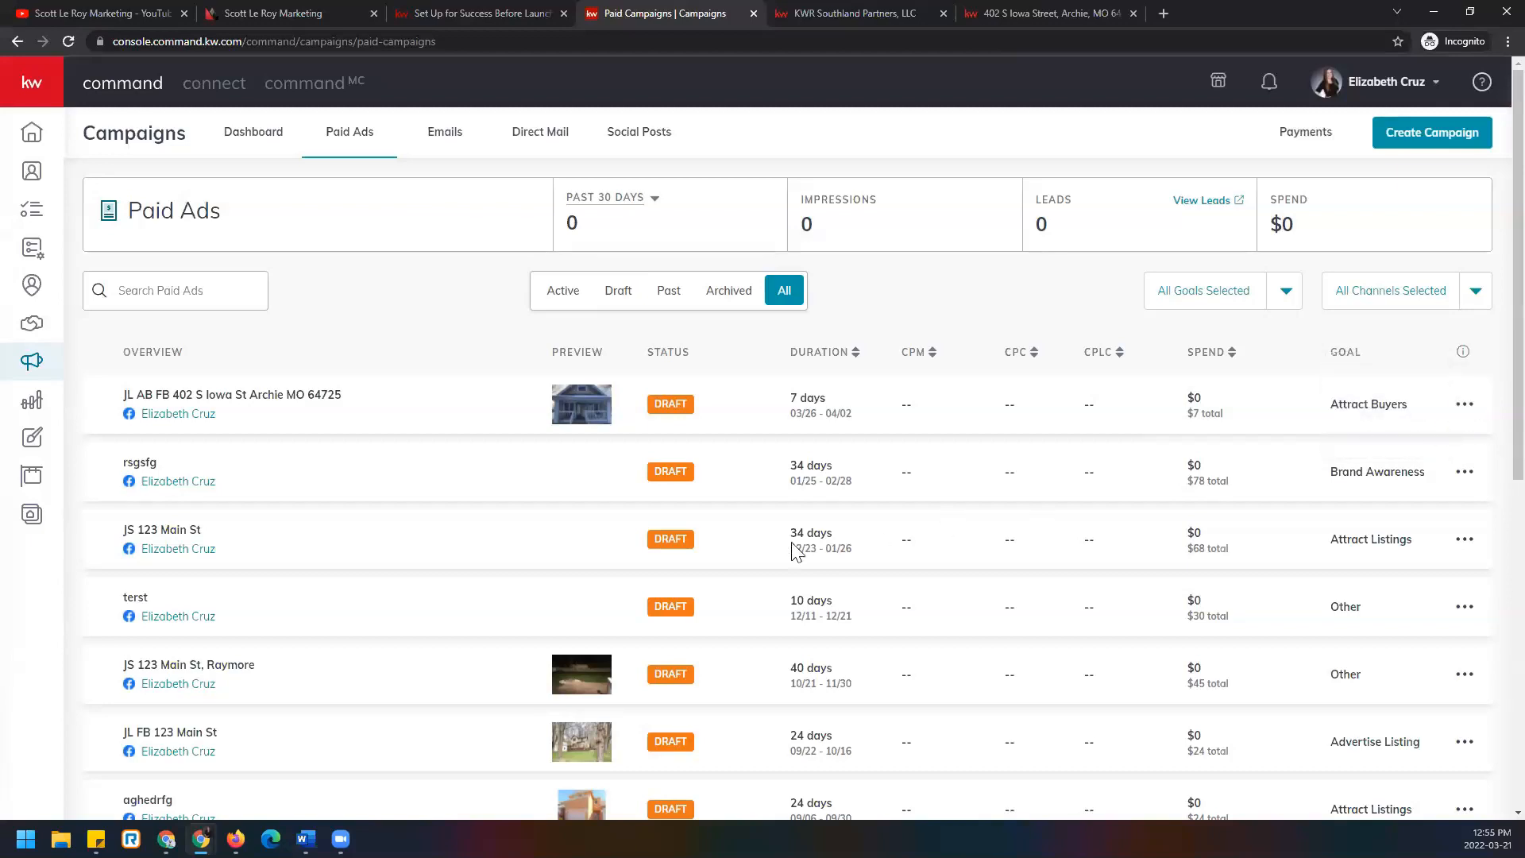
scroll(749, 589, down, 5)
scroll(747, 590, down, 3)
scroll(739, 584, up, 10)
click(1465, 405)
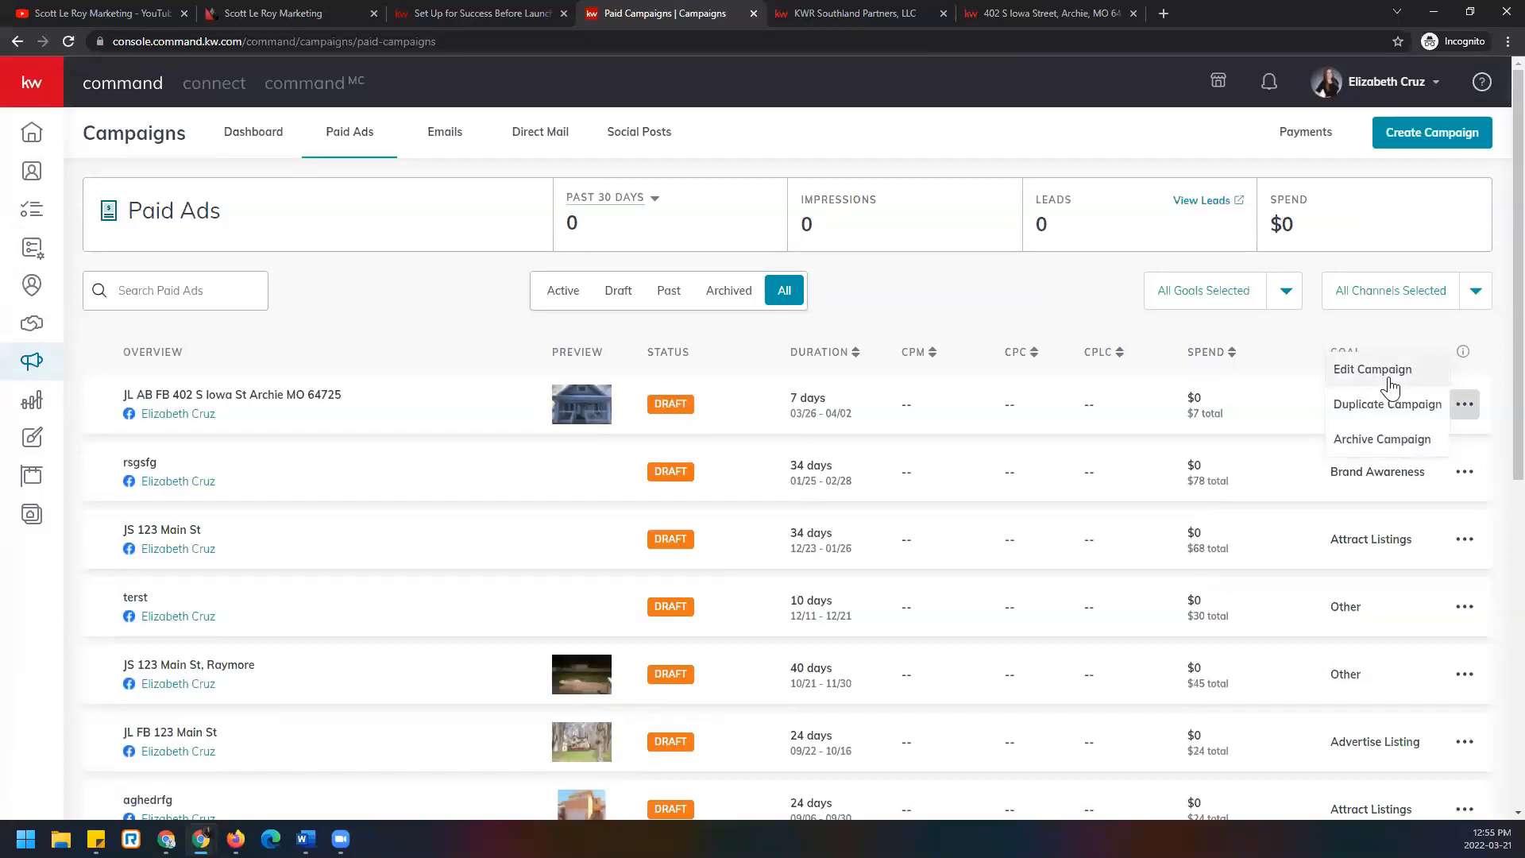
click(1391, 340)
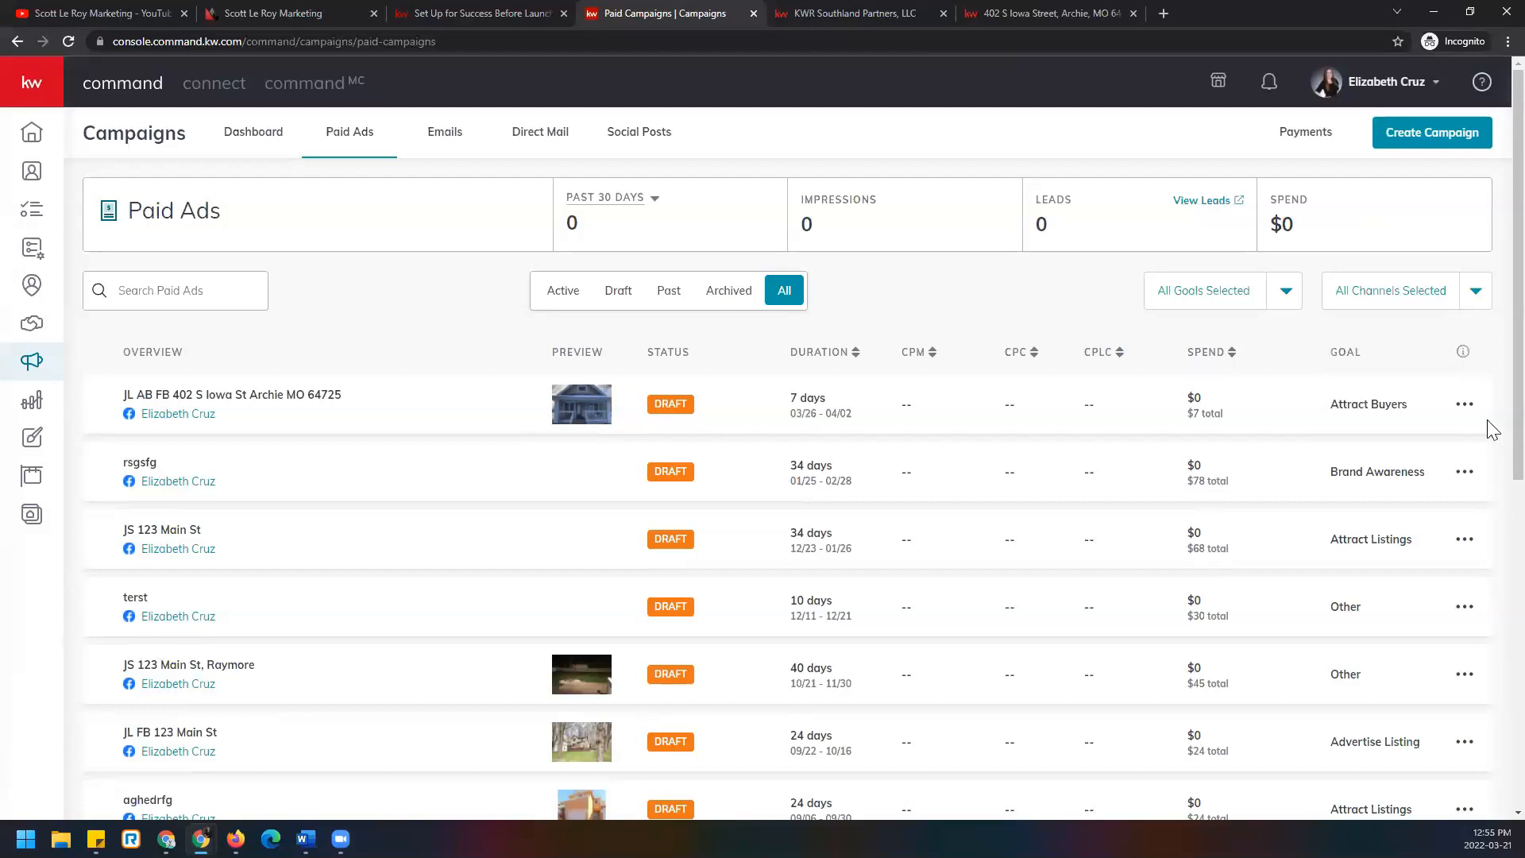
click(1462, 352)
Expand and collapse the Channels and Status explanations in the Campaigns FAQ.
scroll(688, 736, down, 8)
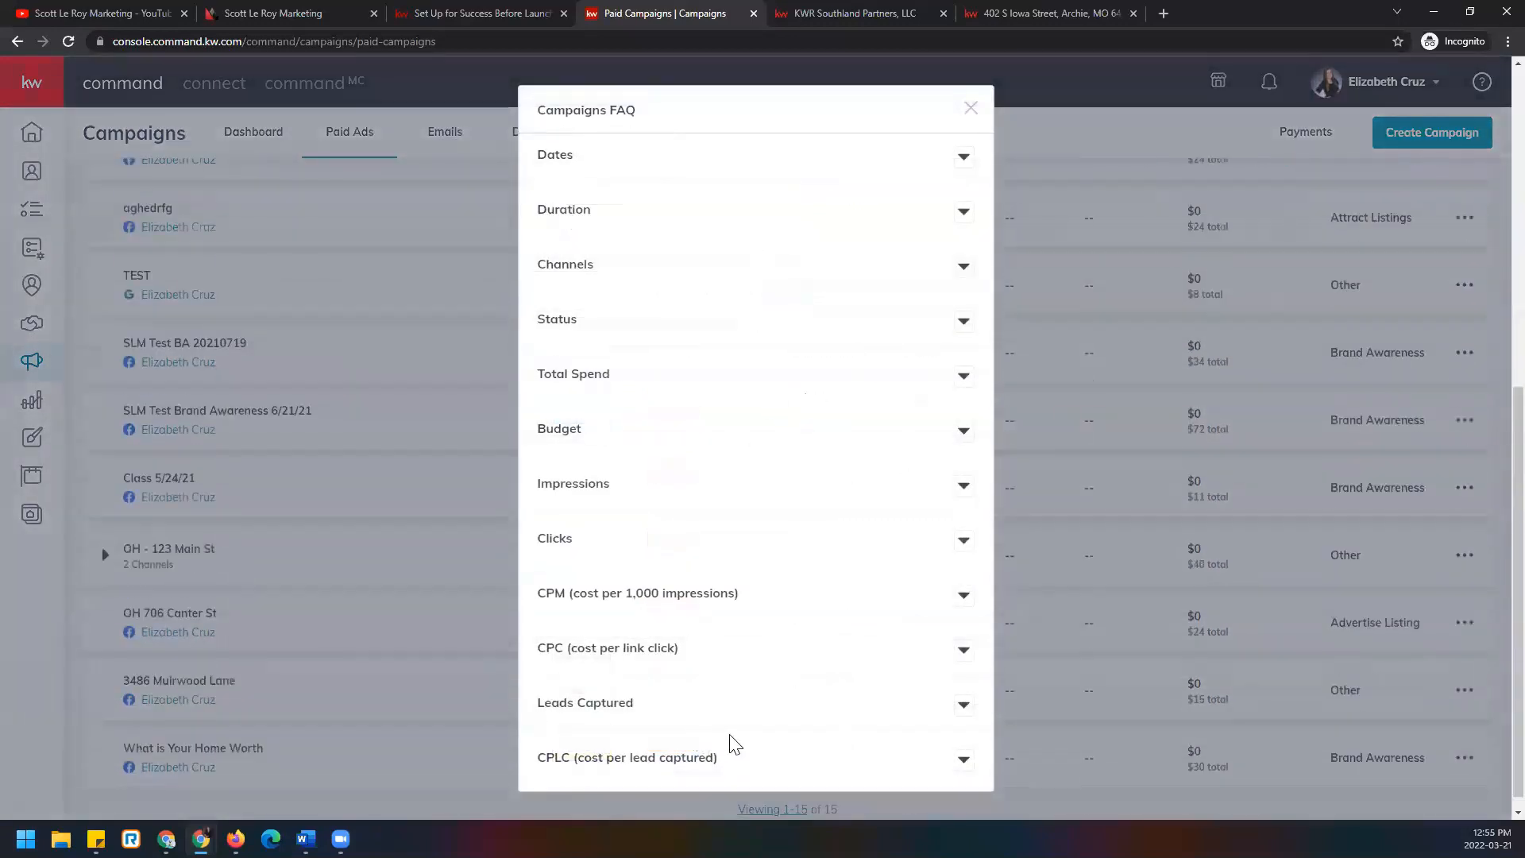
scroll(734, 739, up, 10)
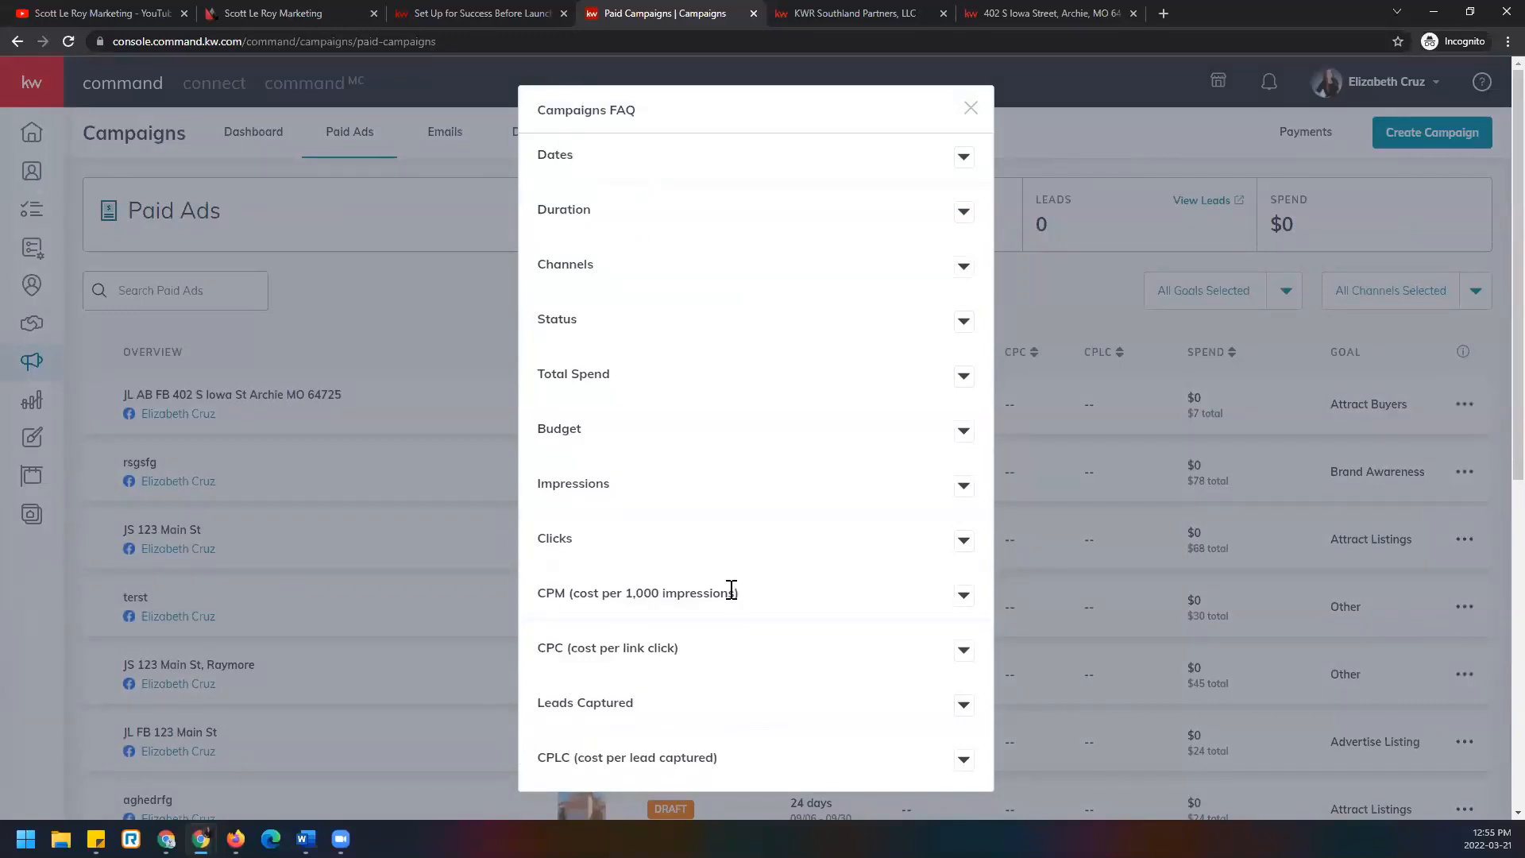
click(963, 268)
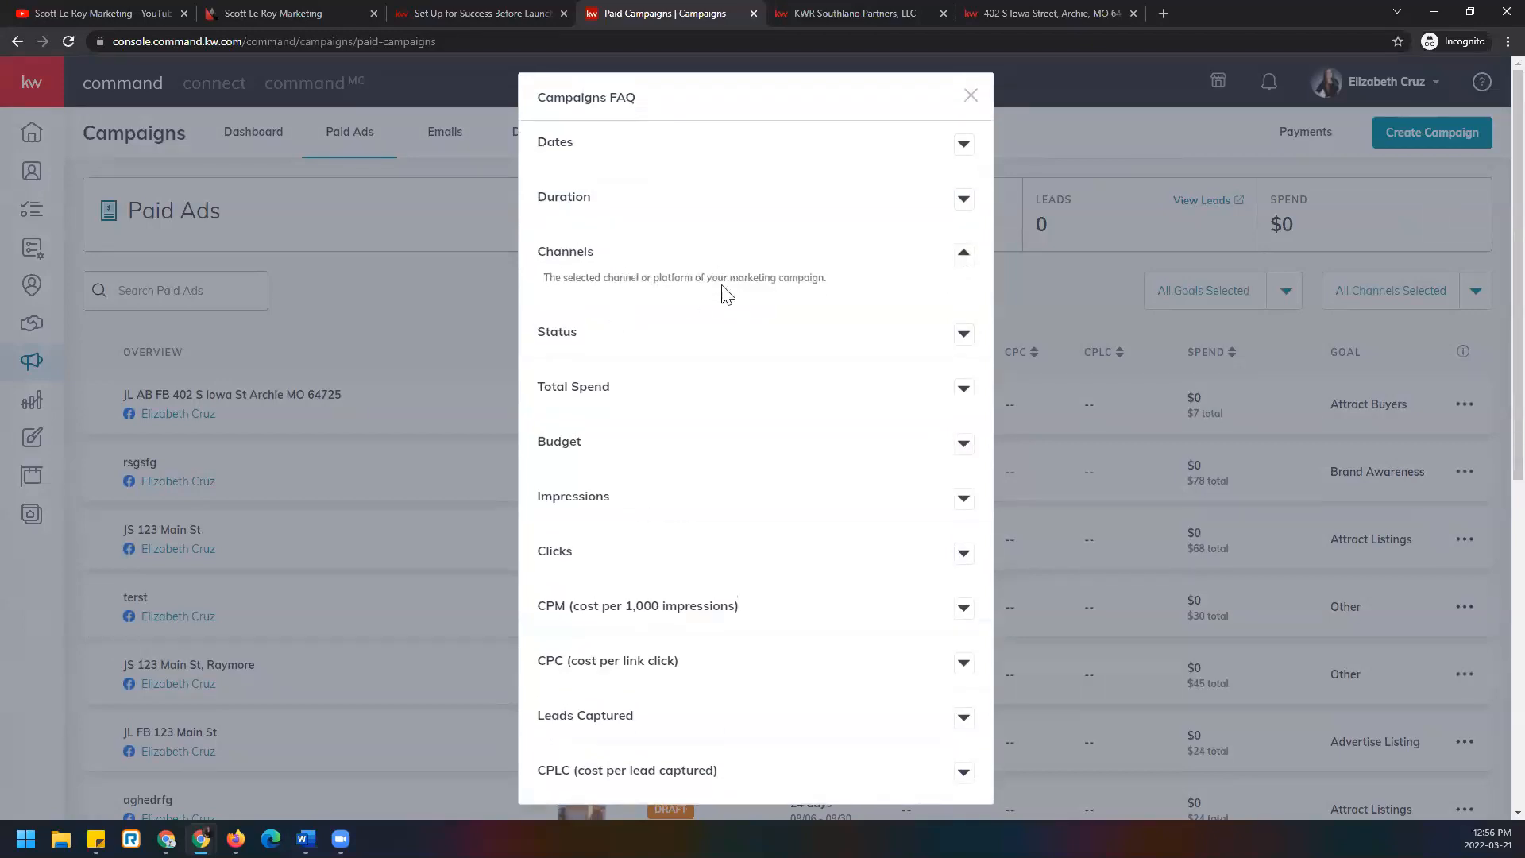
click(964, 255)
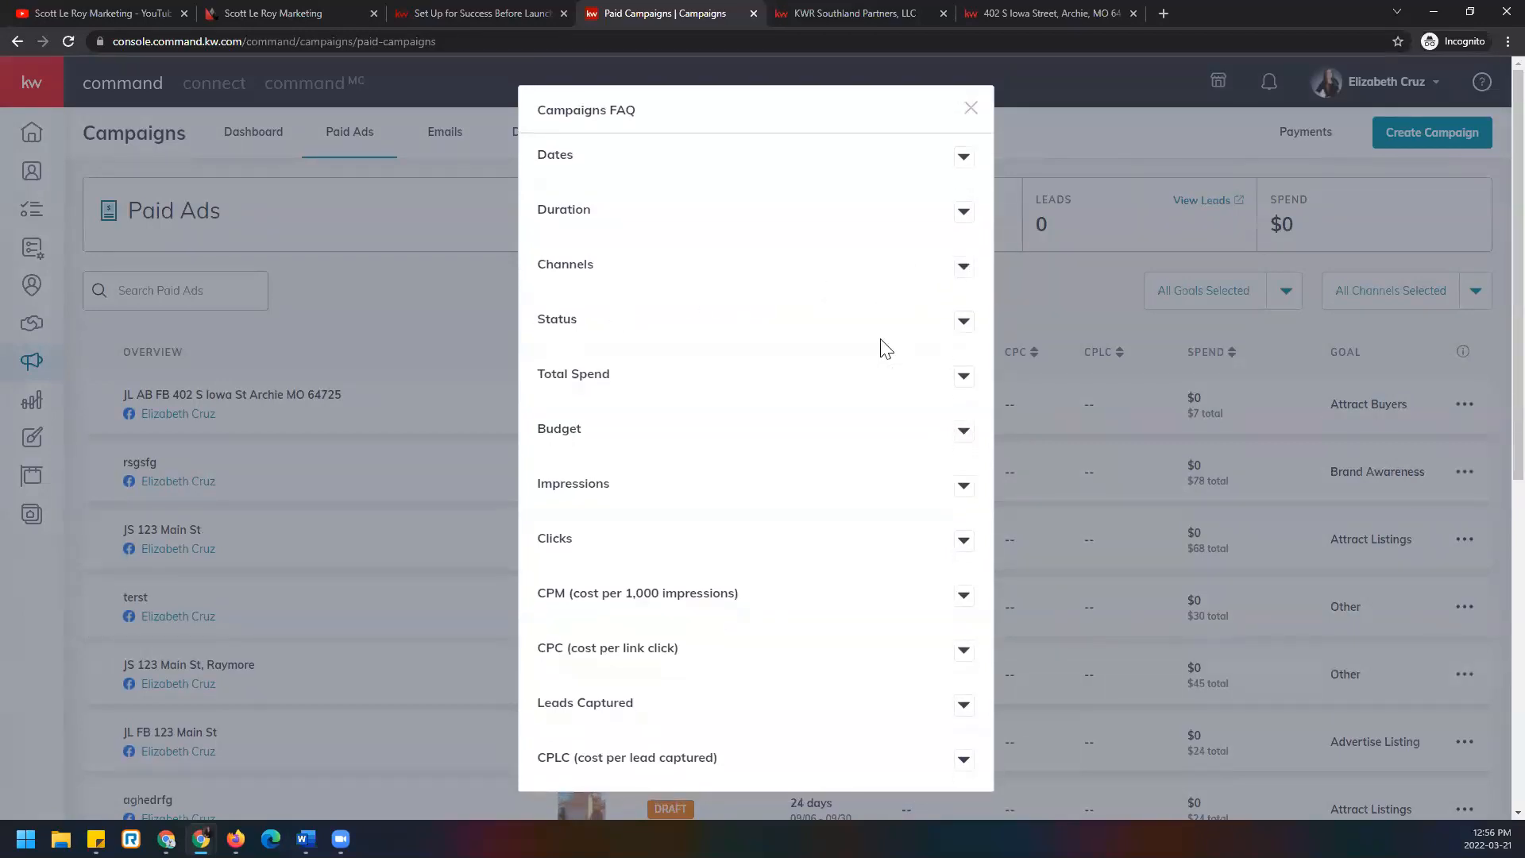
click(966, 338)
click(964, 308)
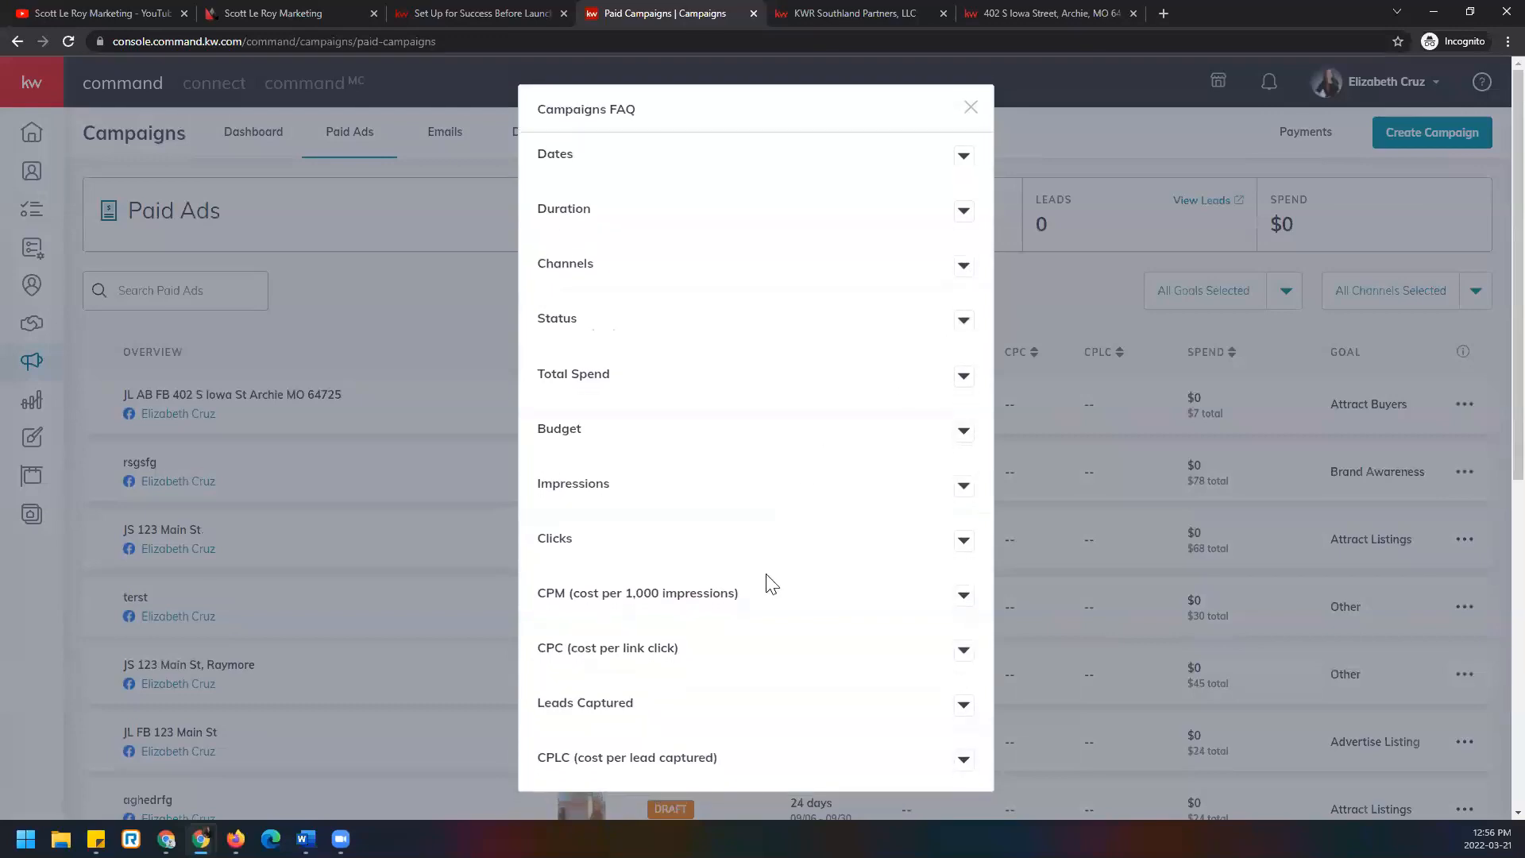
Expand the CPM, CPC, Leads Captured and CPLC explanations, then close the FAQ.
scroll(788, 624, down, 1)
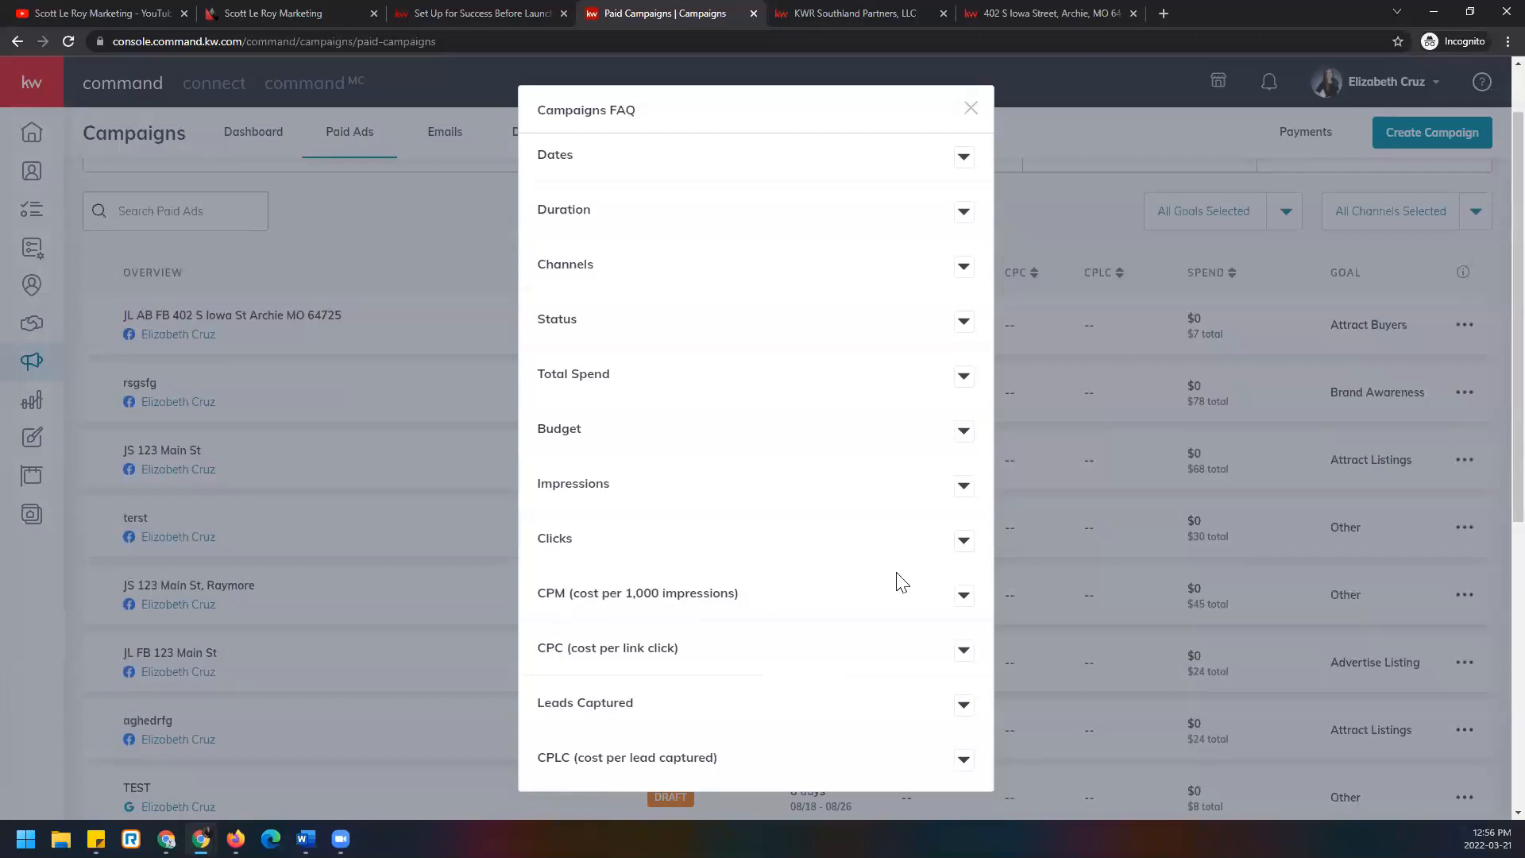
click(962, 599)
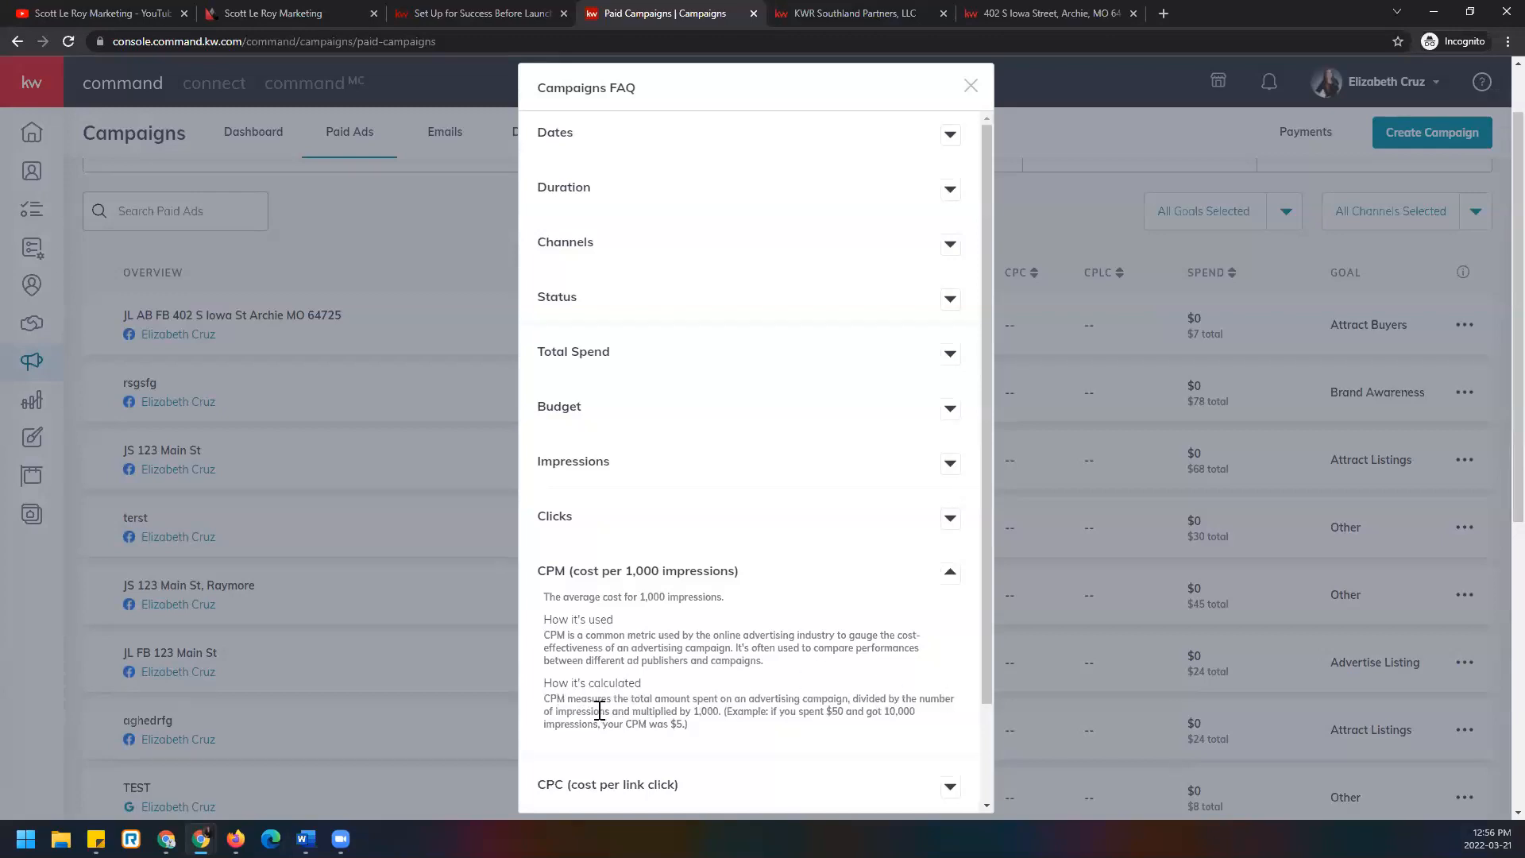
scroll(659, 699, down, 3)
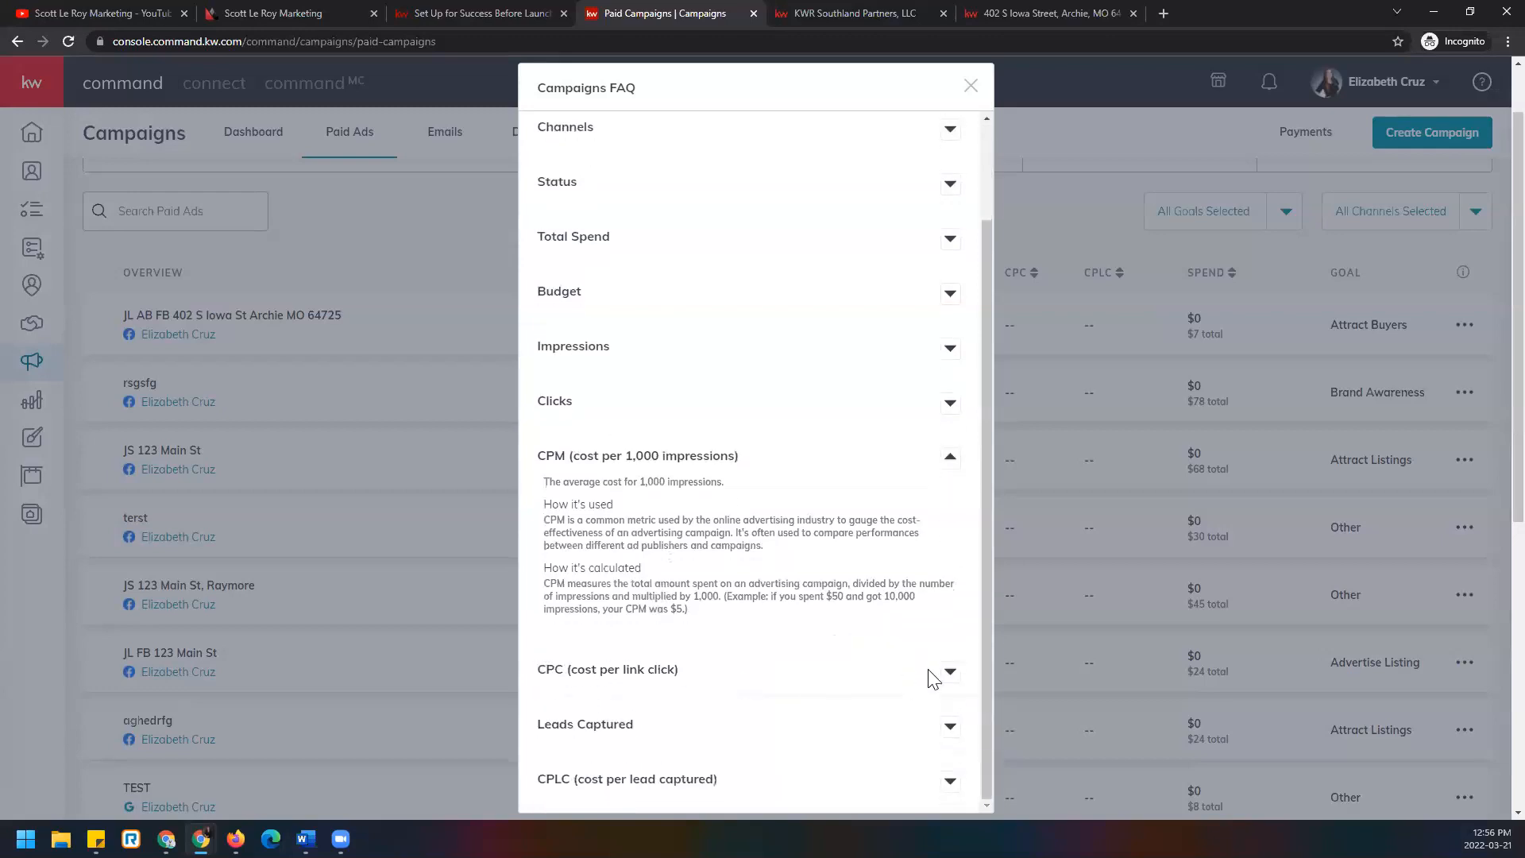
click(948, 680)
scroll(807, 654, down, 3)
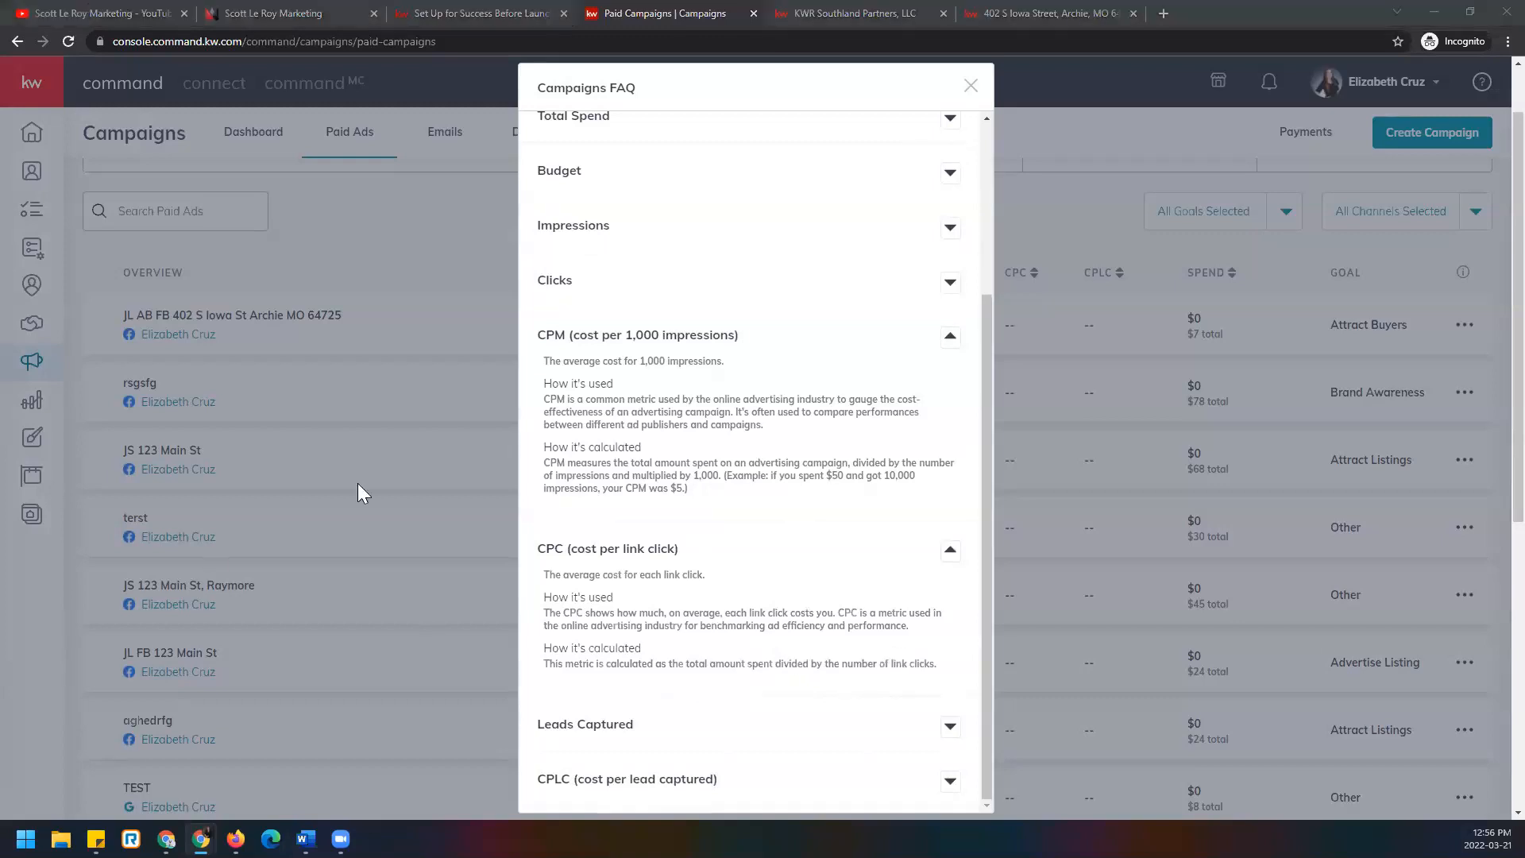
click(950, 727)
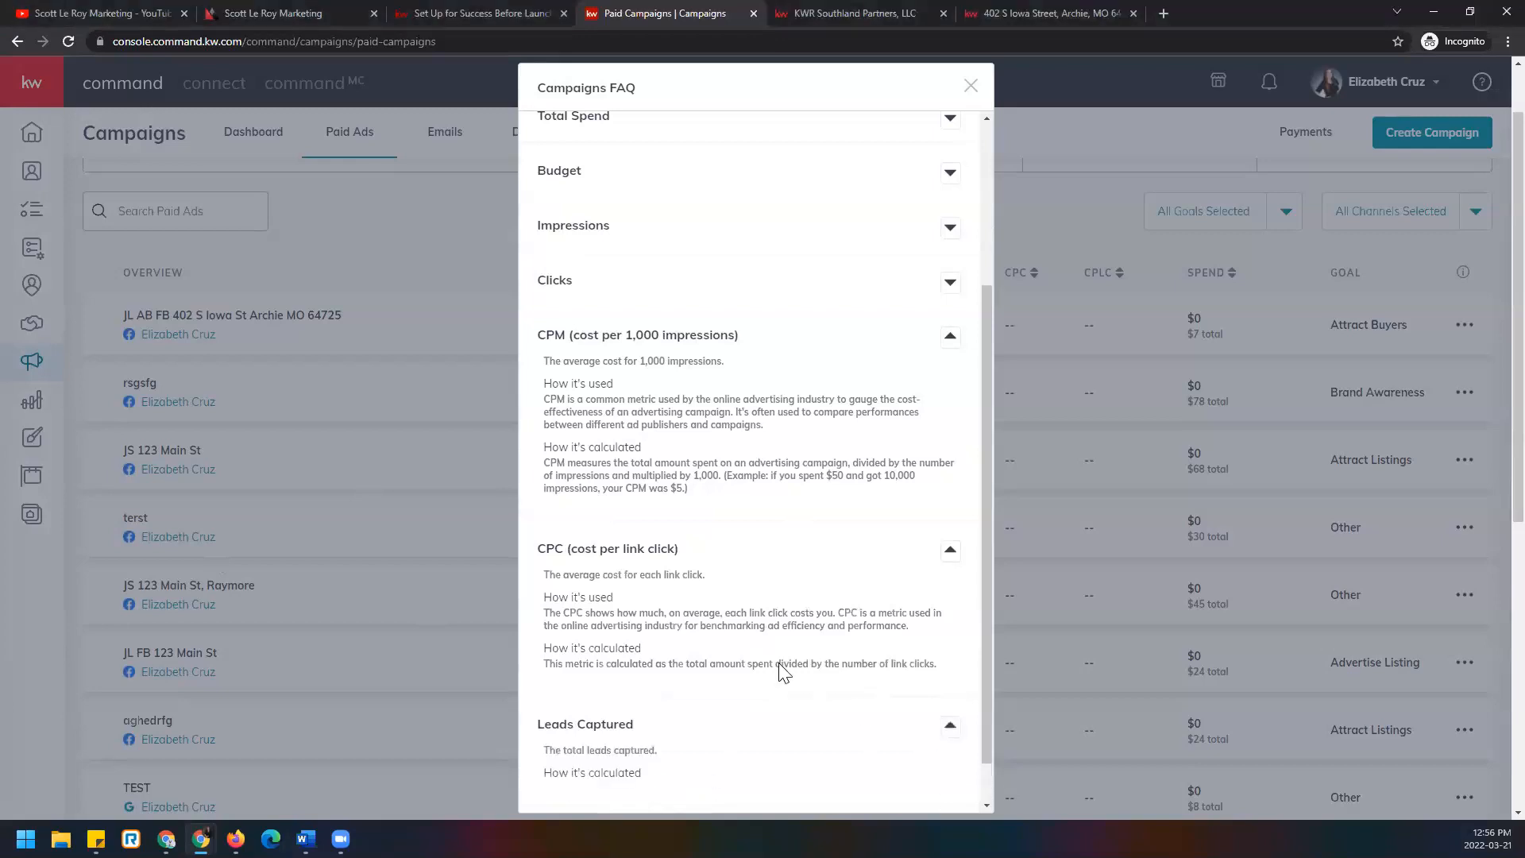
click(950, 783)
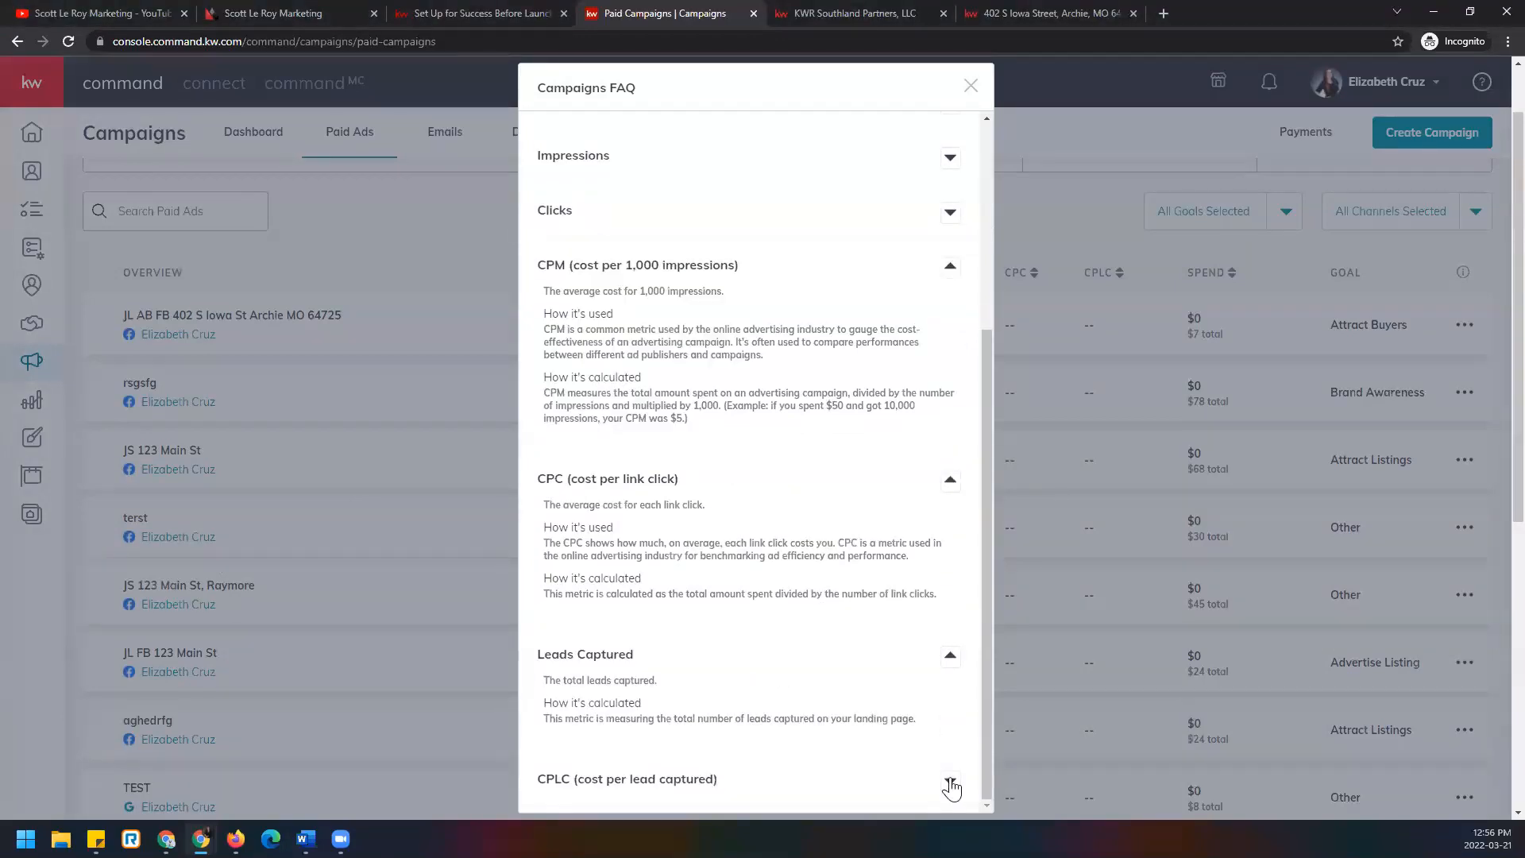
scroll(670, 616, down, 1)
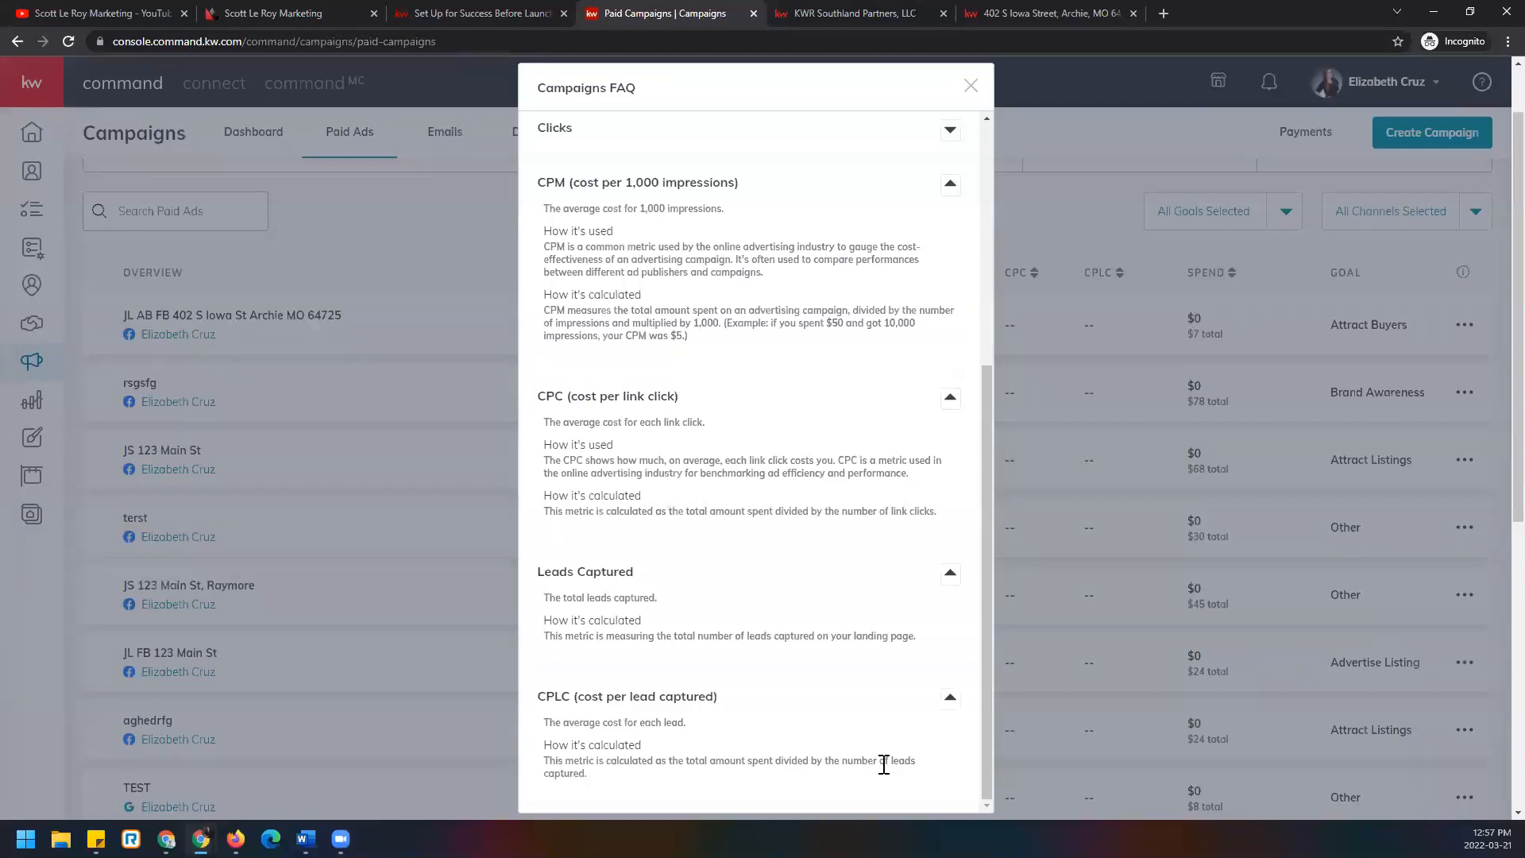
click(969, 88)
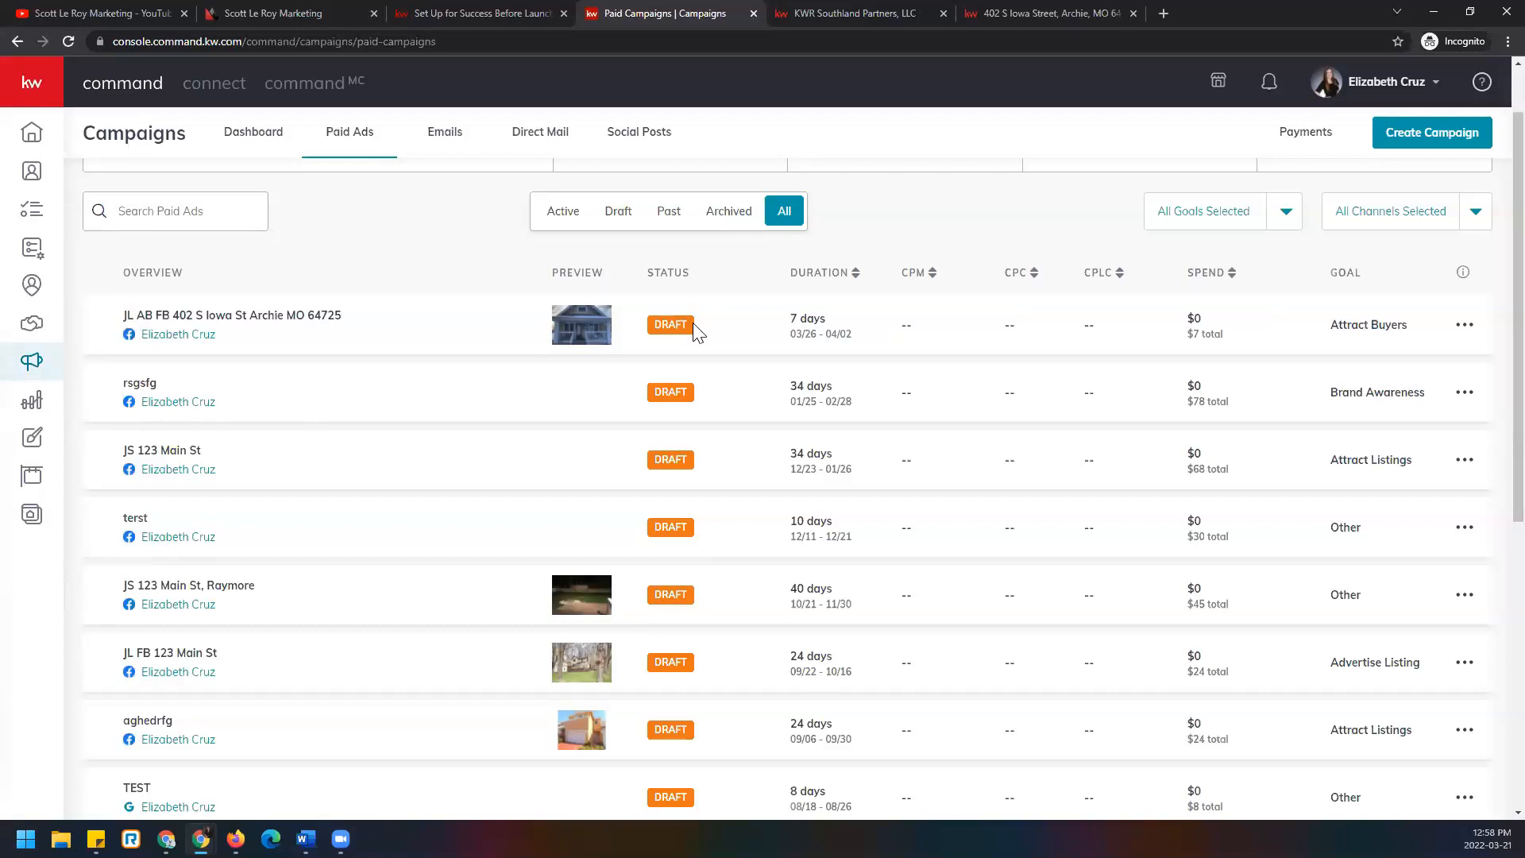
click(1464, 325)
click(1358, 291)
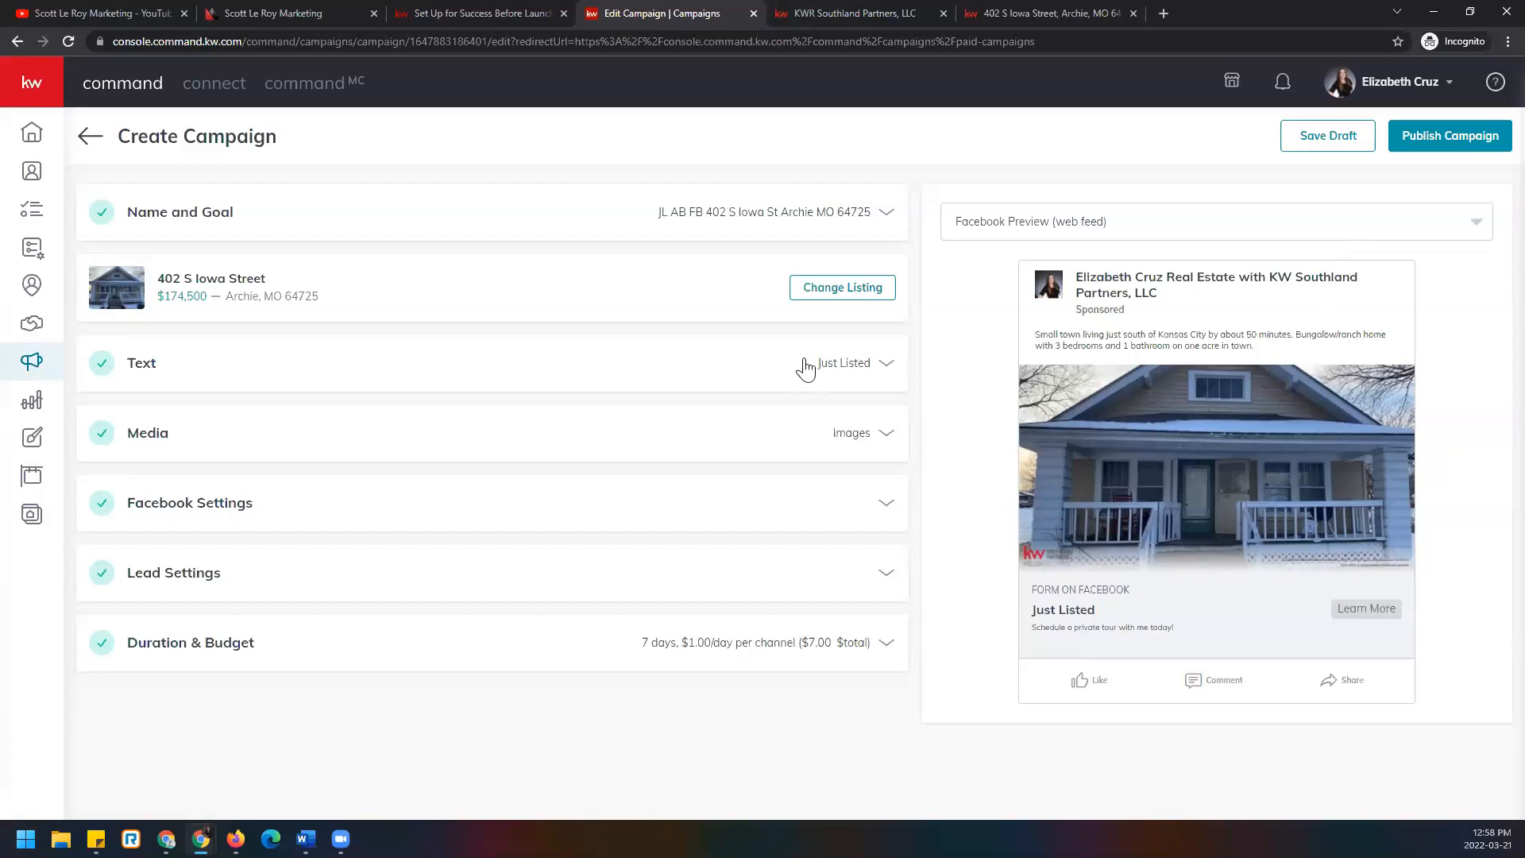
Expand Text, Media and Facebook Settings to check the ad copy, images and Archie, Missouri 50-mile targeting.
click(887, 373)
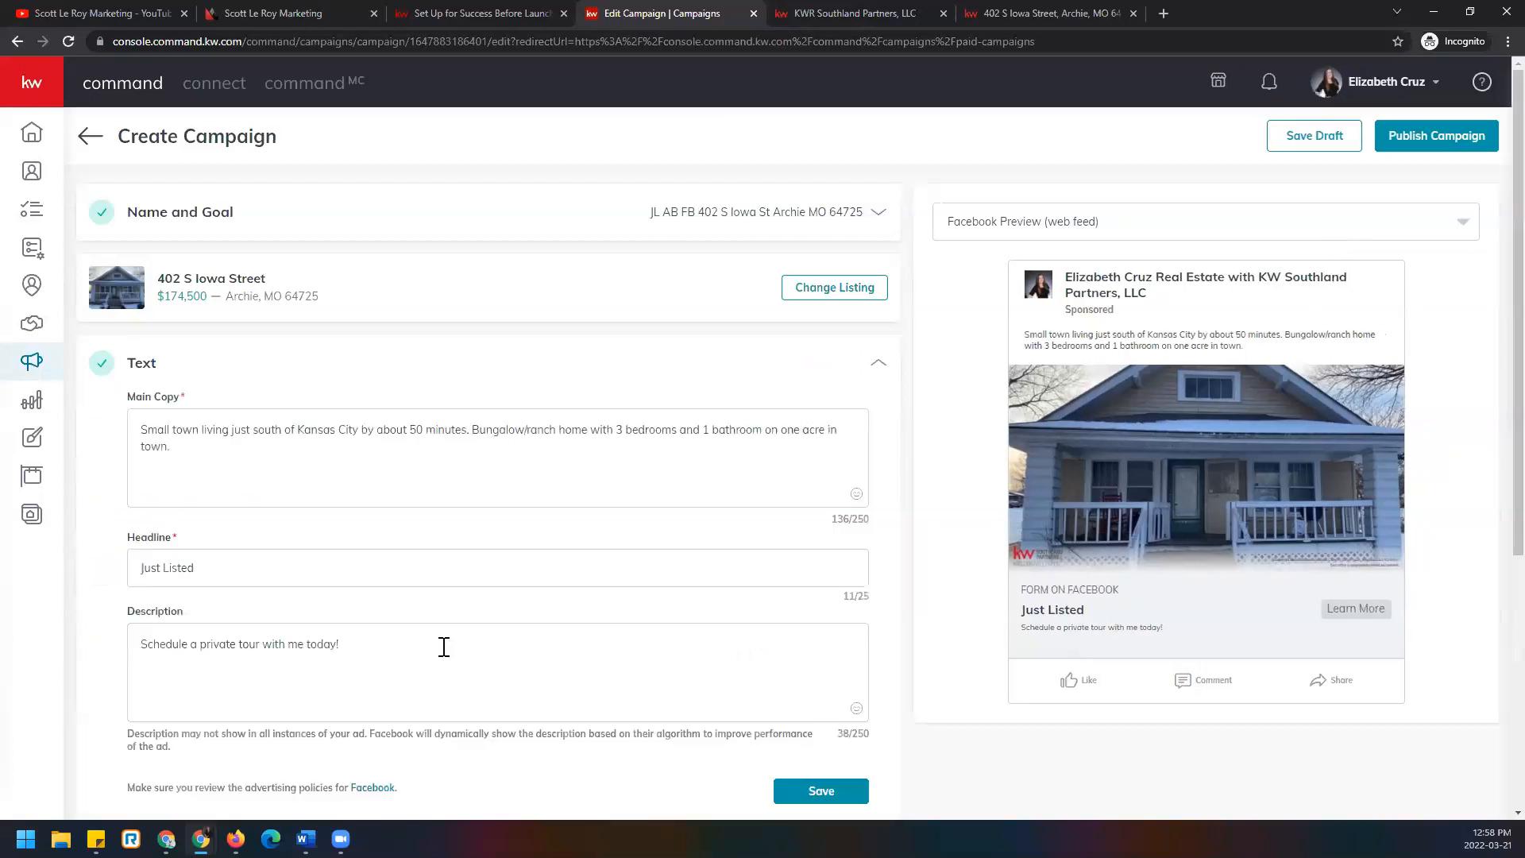
scroll(442, 650, down, 1)
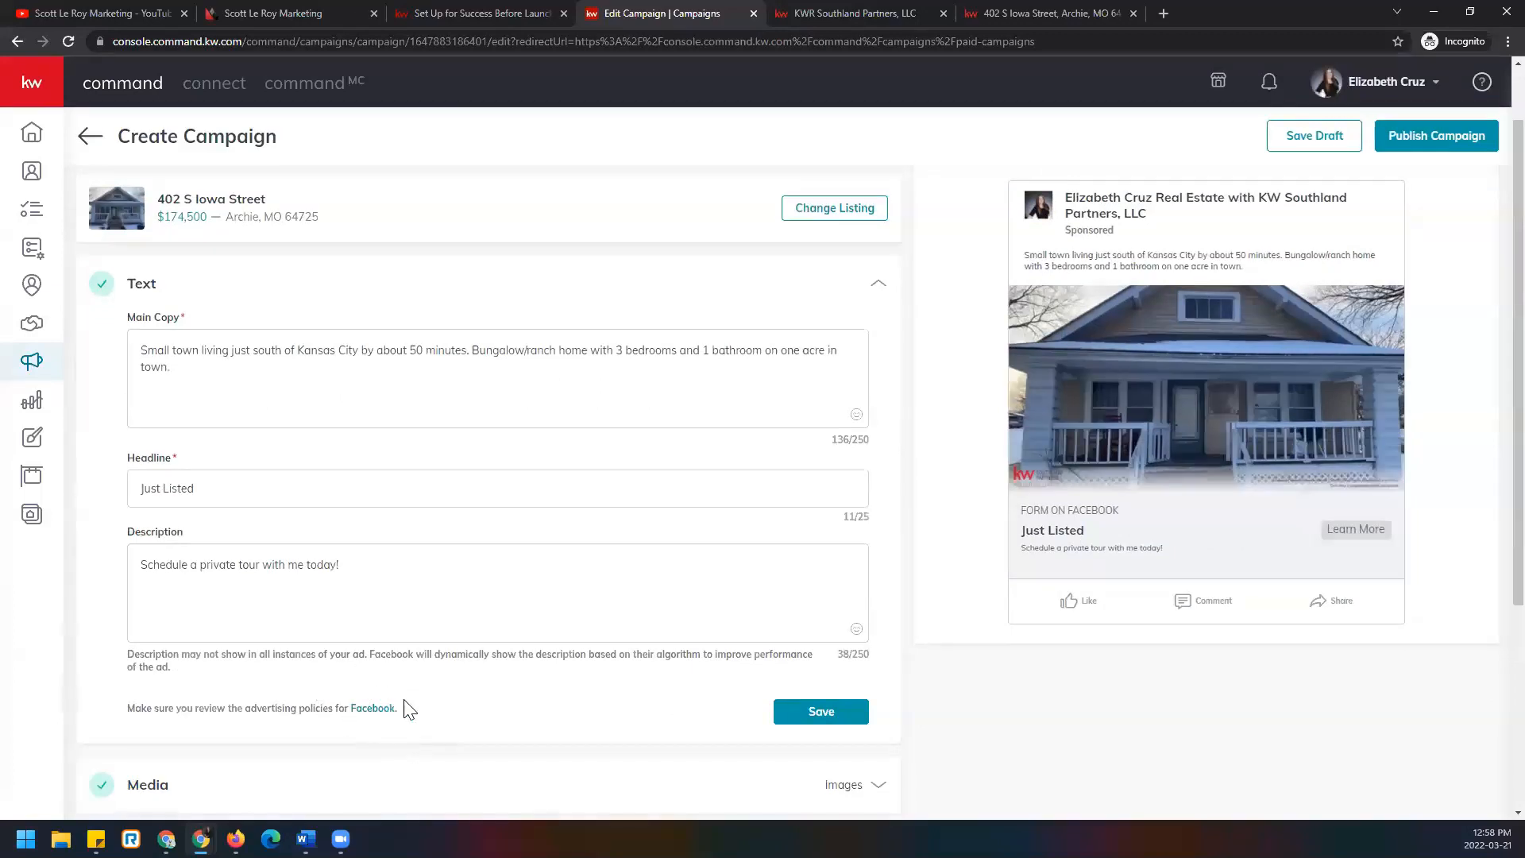
scroll(409, 710, down, 3)
click(837, 546)
scroll(309, 695, down, 3)
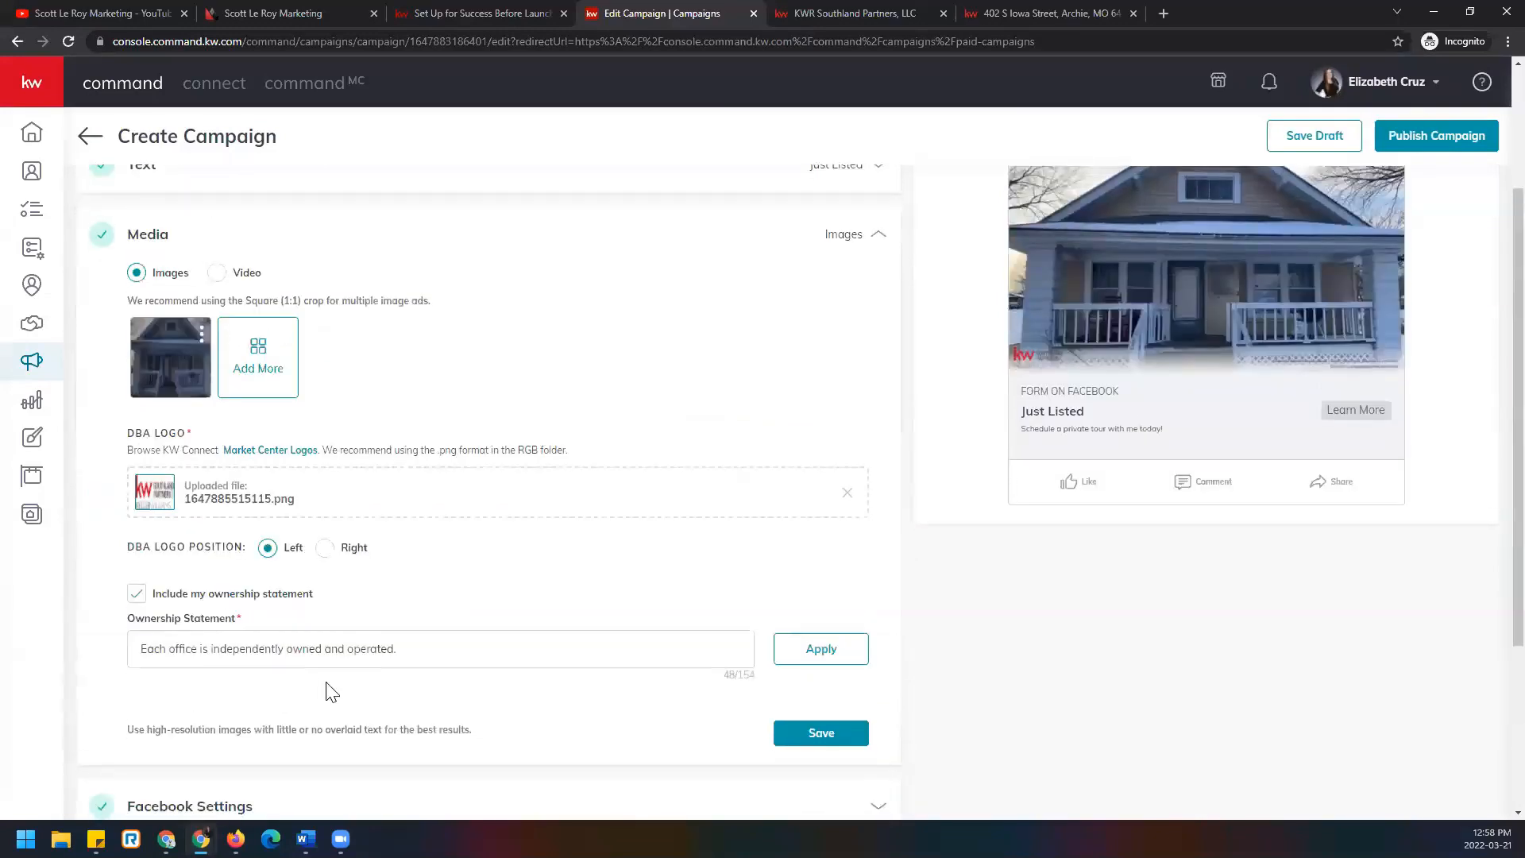
scroll(381, 679, down, 2)
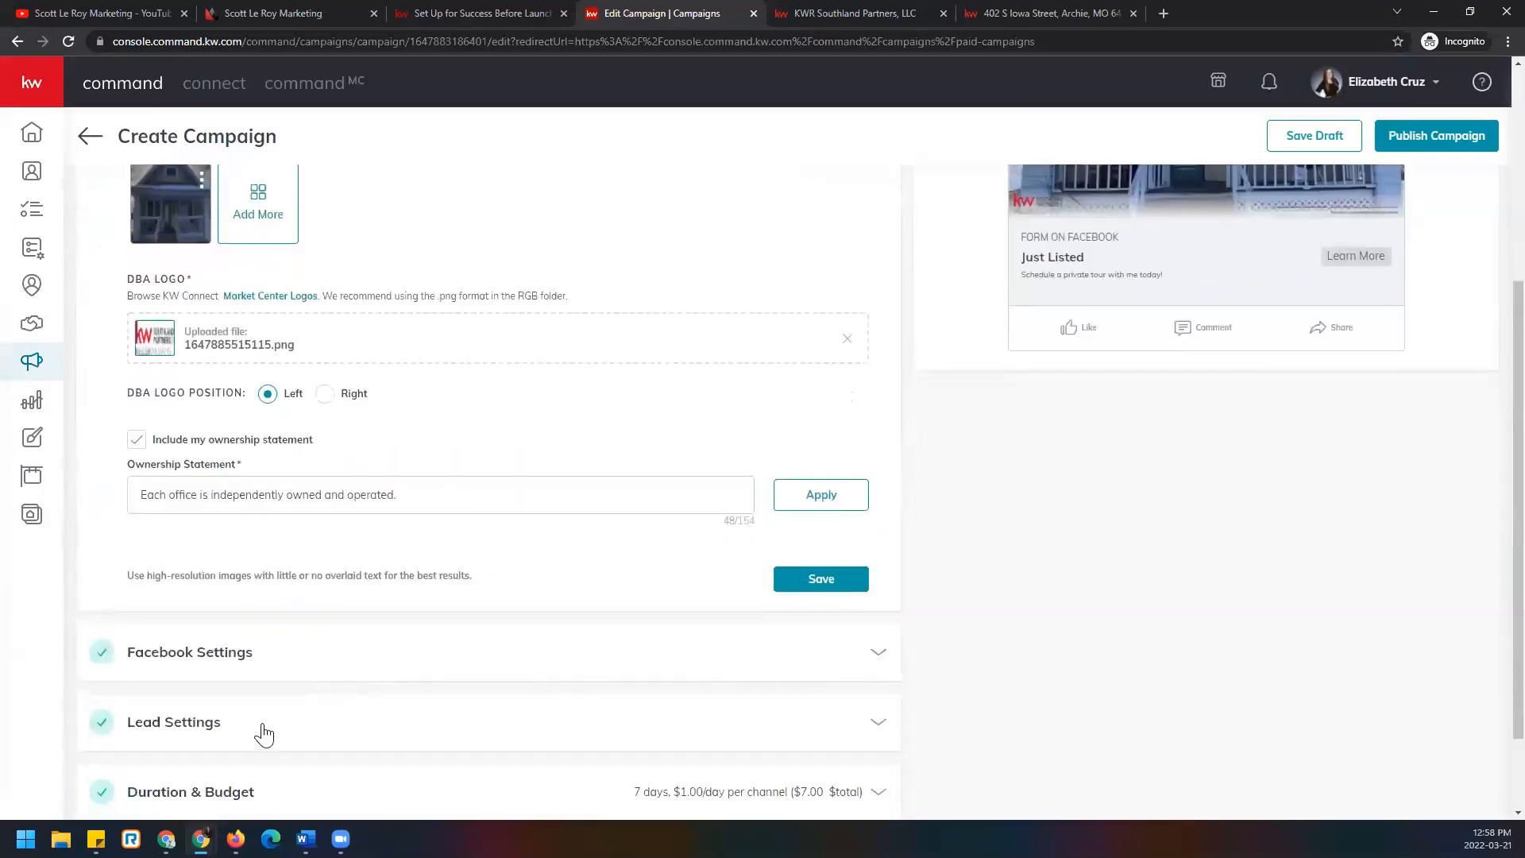
click(156, 664)
scroll(94, 618, down, 10)
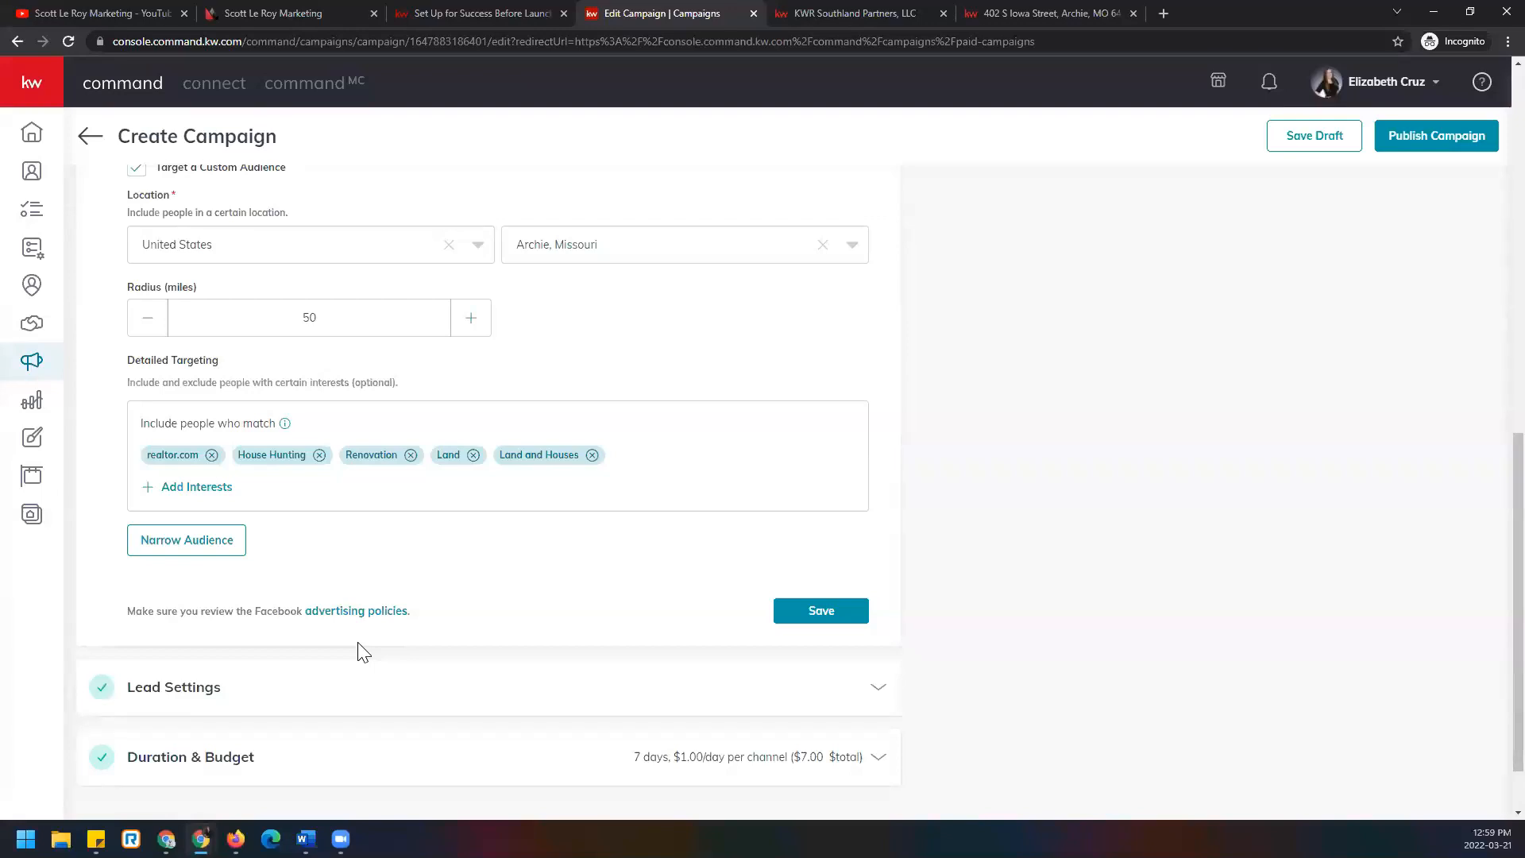
click(278, 10)
Scroll the Scott Le Roy Marketing homepage down to the footer's contact details and testimonials.
click(199, 42)
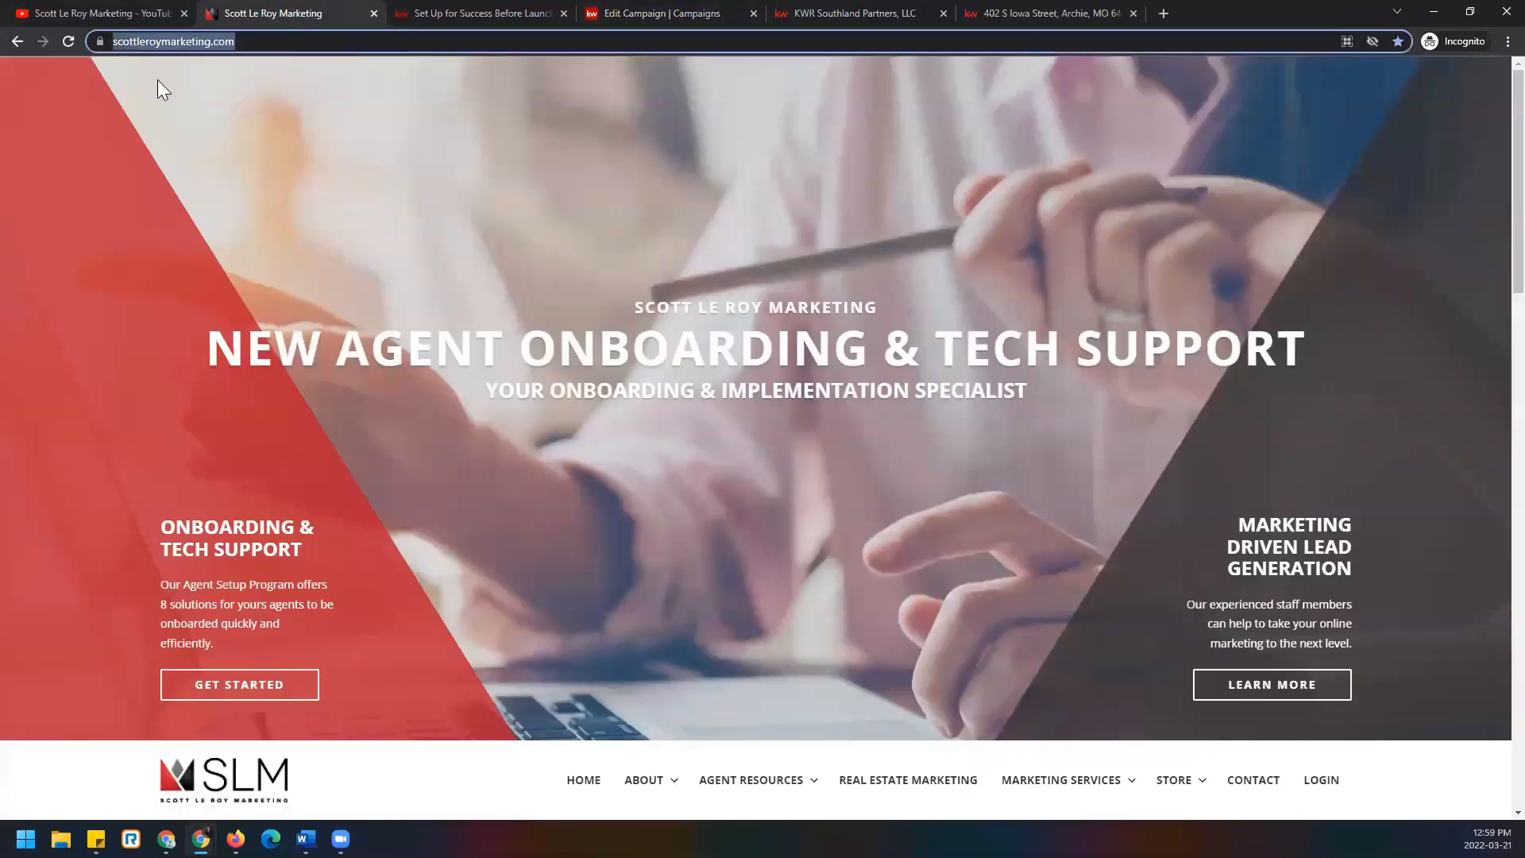
scroll(151, 742, down, 15)
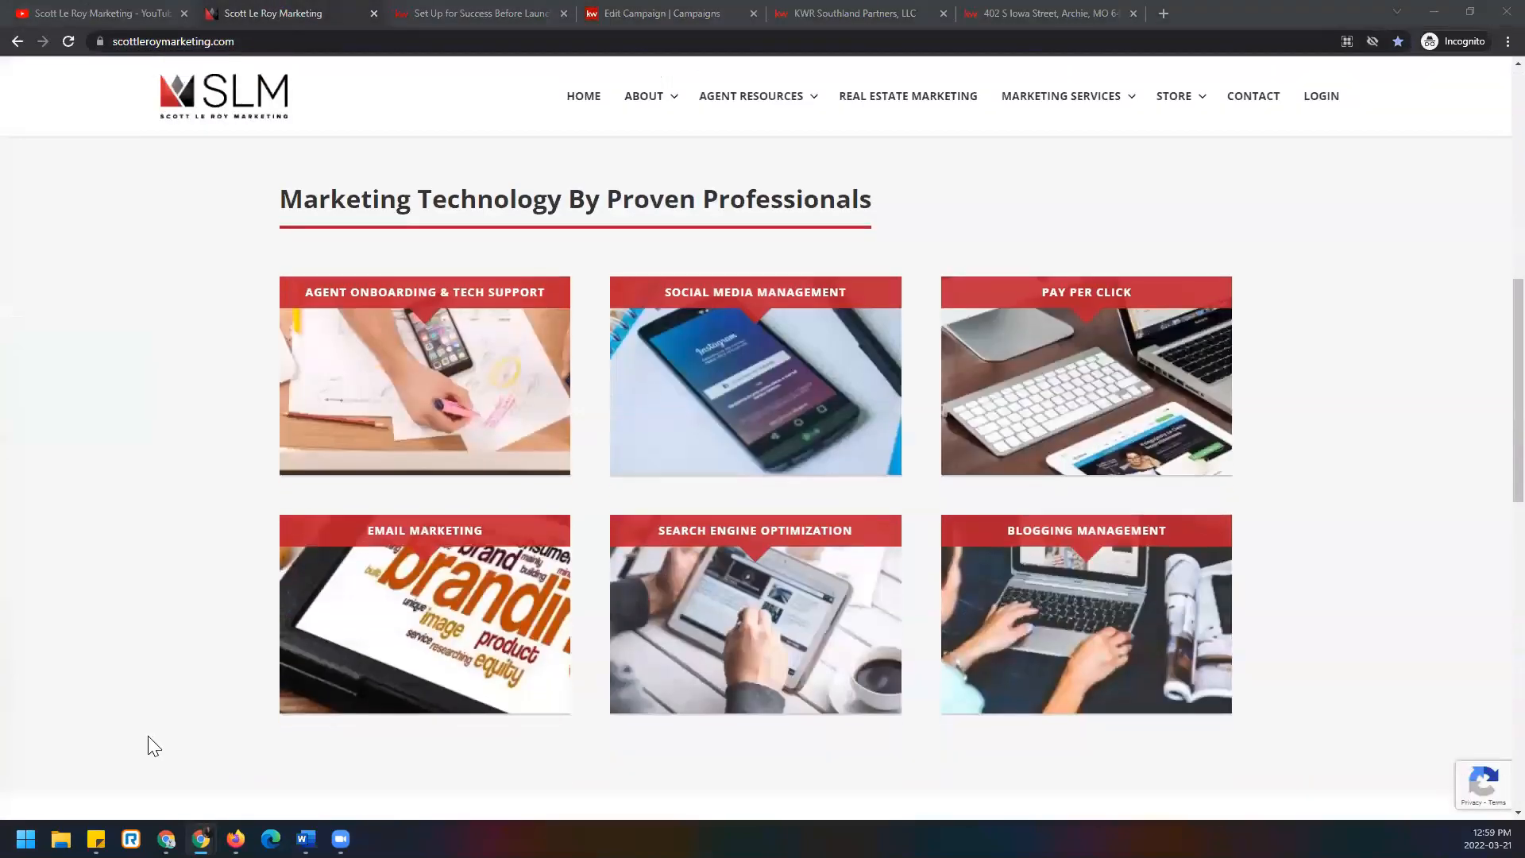
scroll(154, 744, down, 6)
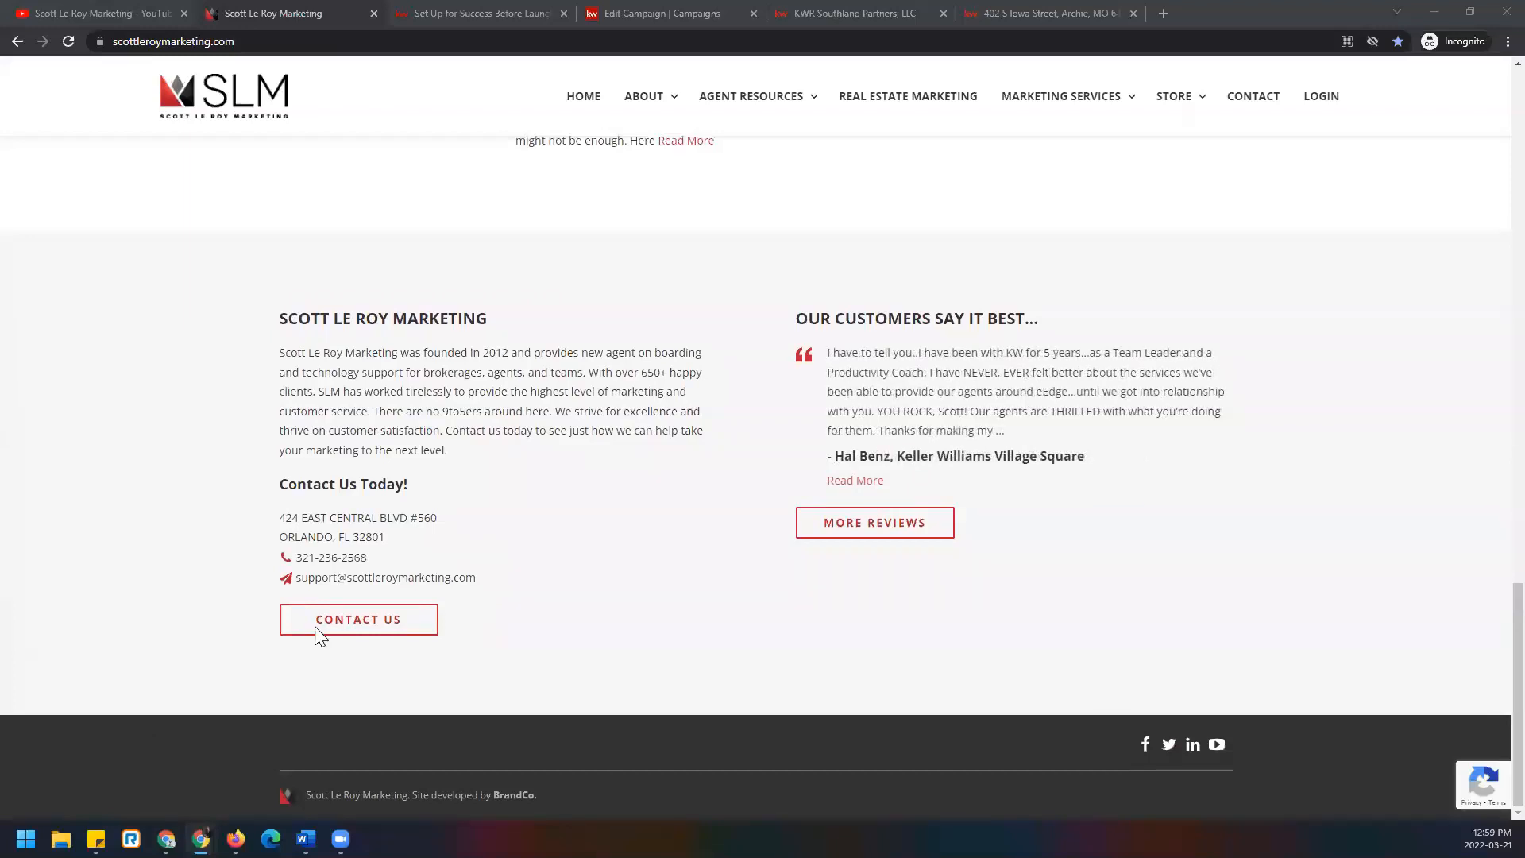
Go to the Scott Le Roy Marketing YouTube channel and pause its featured trailer.
click(157, 12)
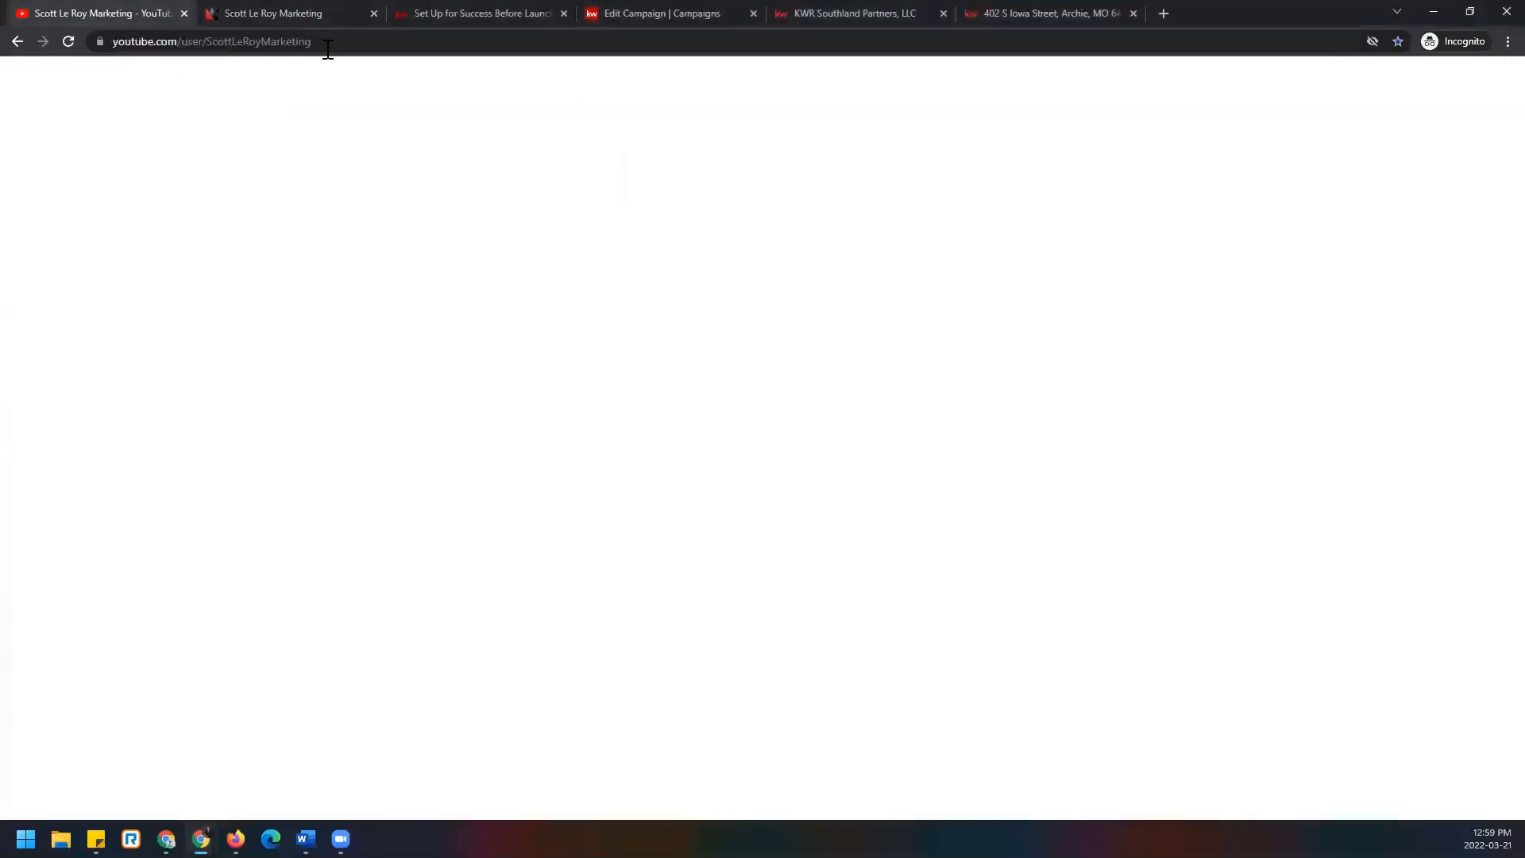
click(341, 44)
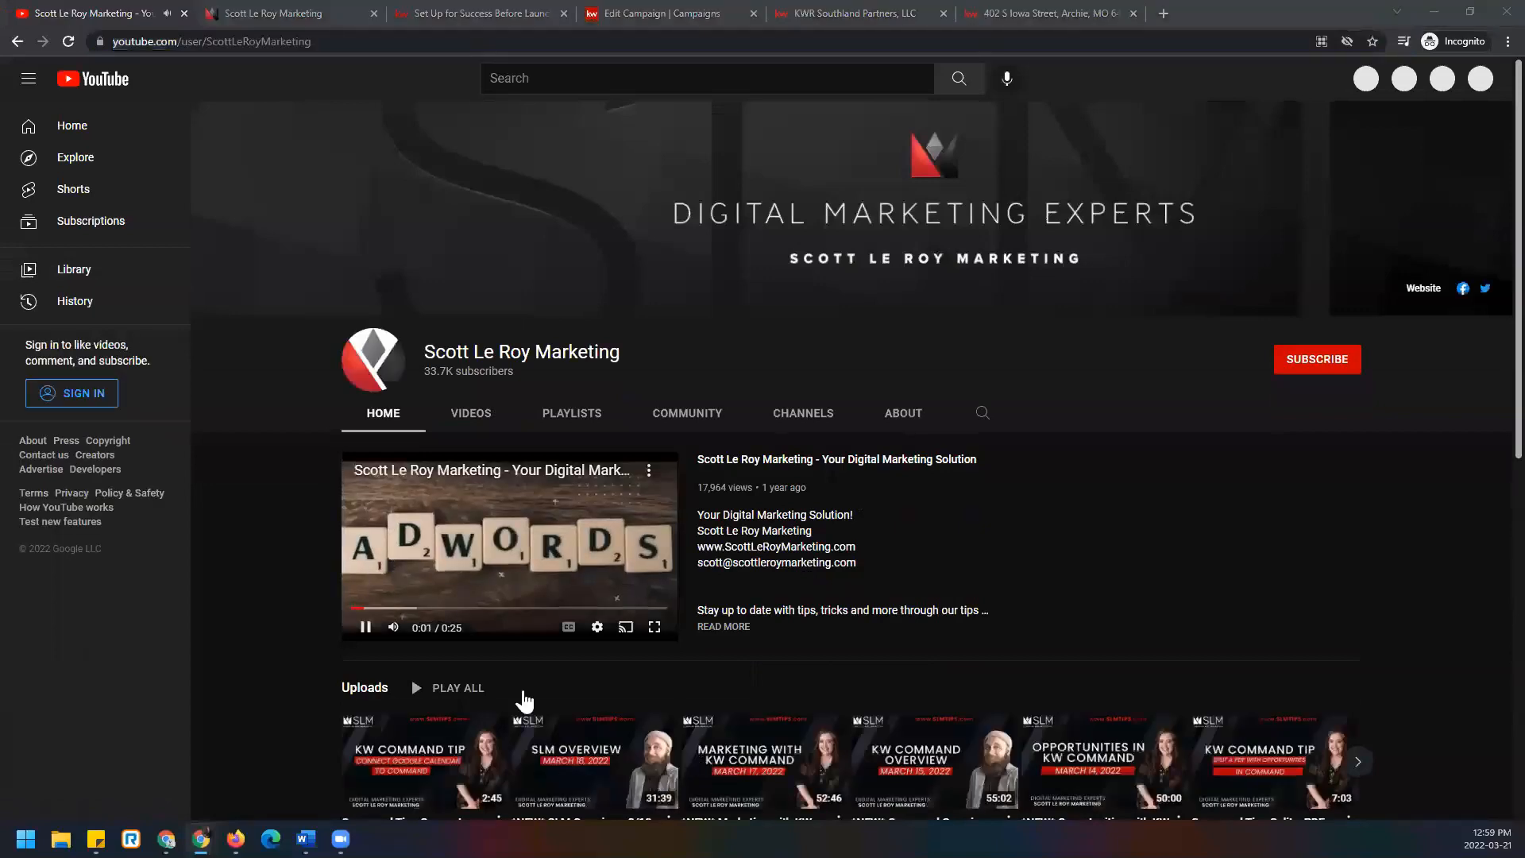
click(366, 630)
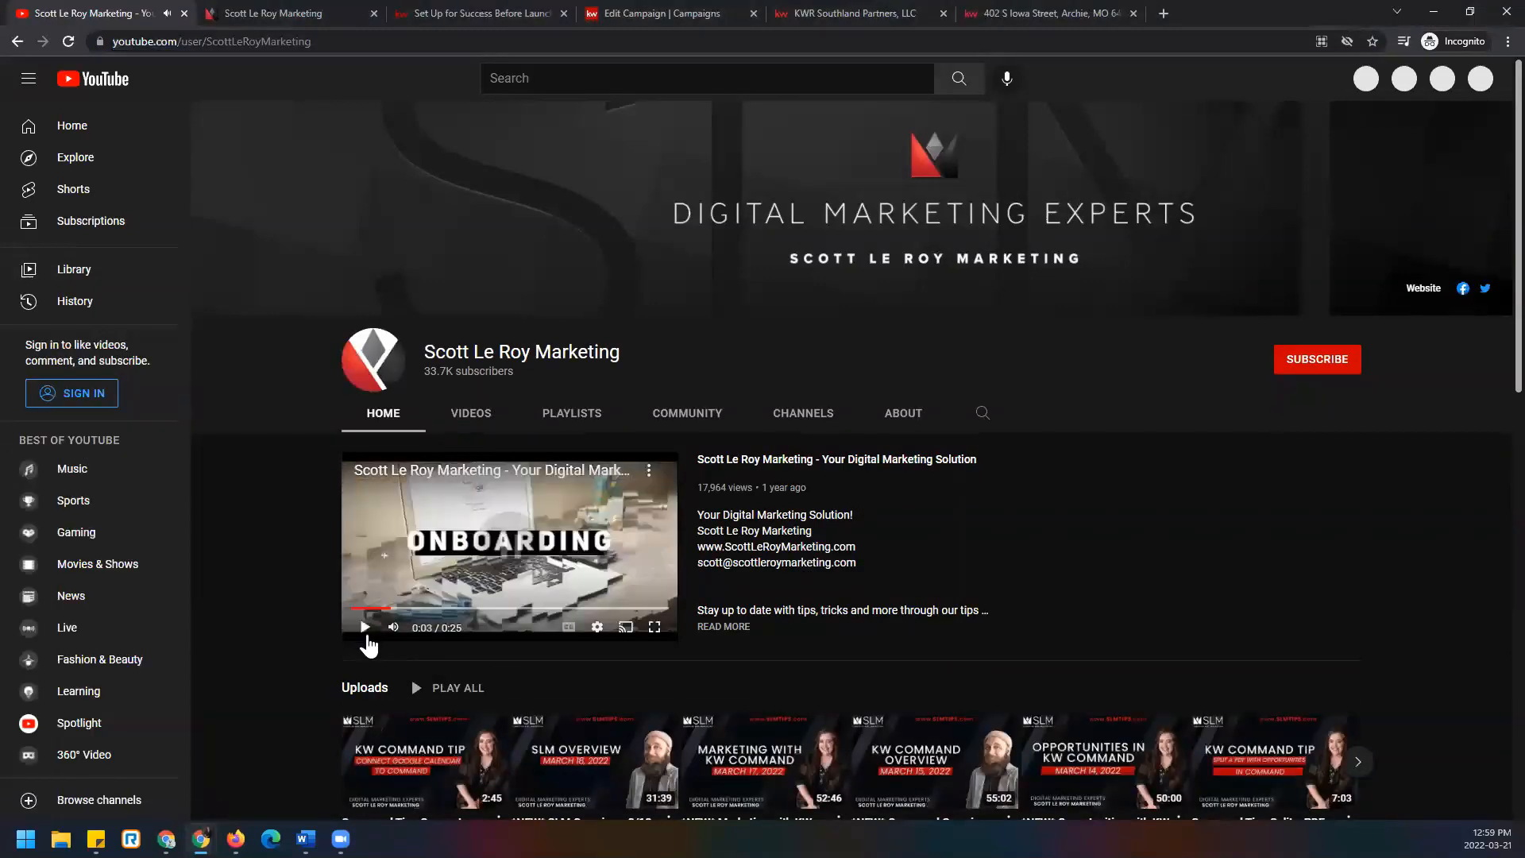